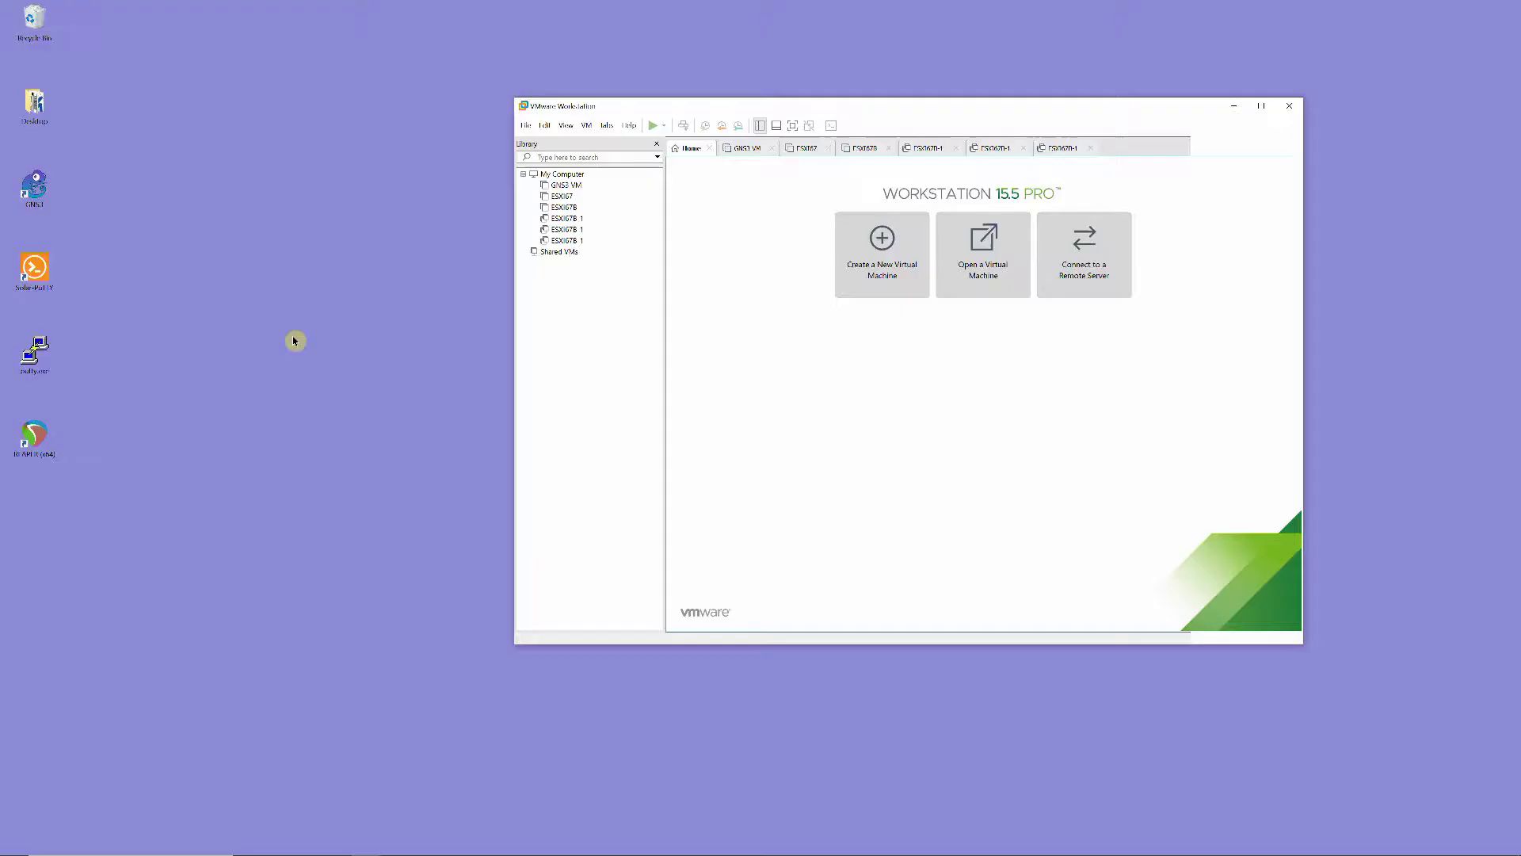
Step: Launch GNS3 without a project and open the VMware advanced local settings in Preferences
double_click(30, 202)
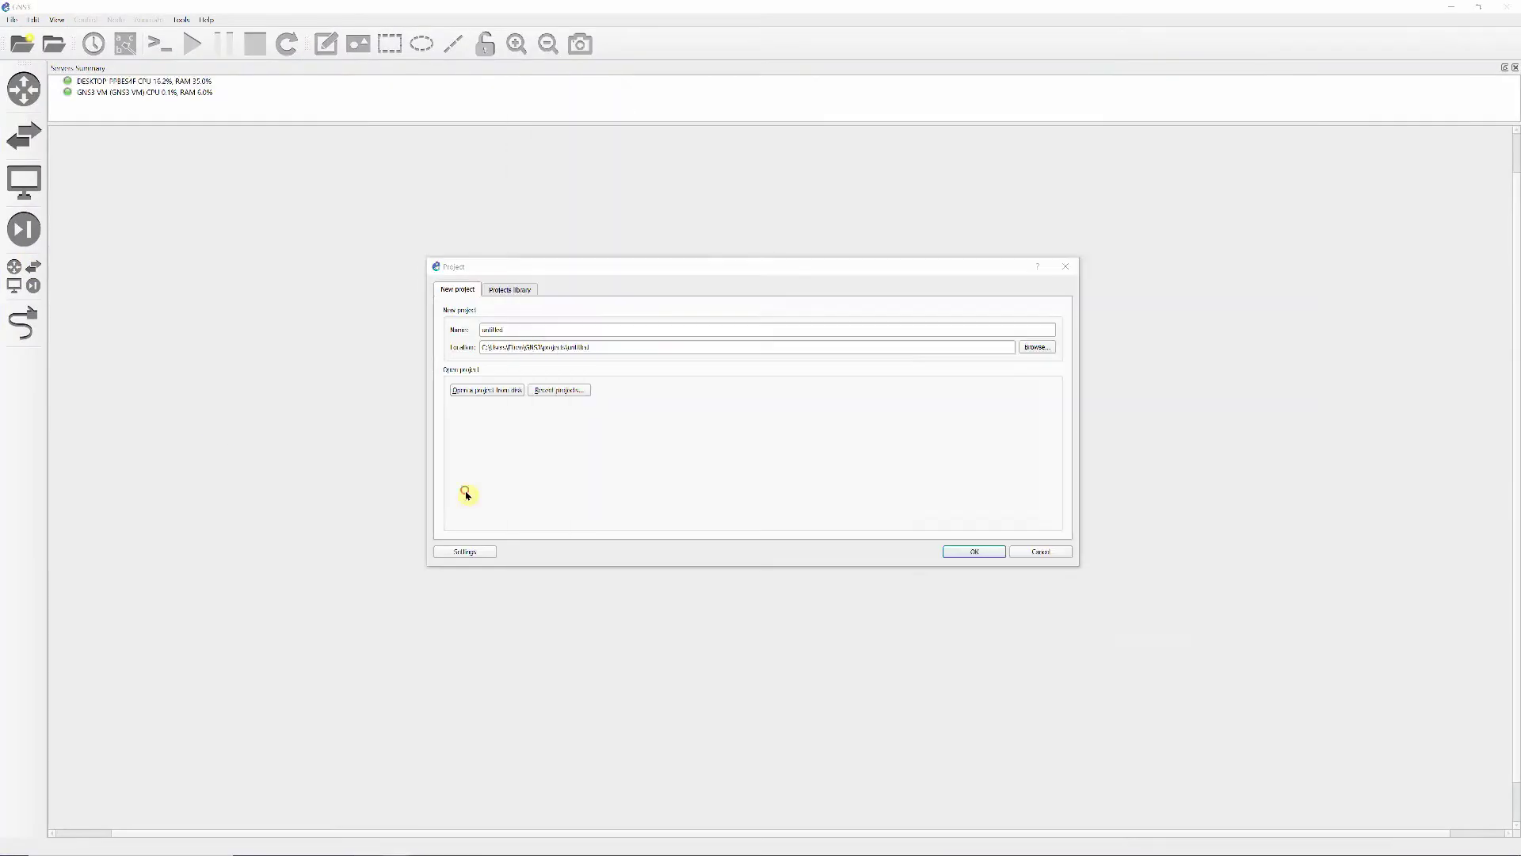
click(1038, 552)
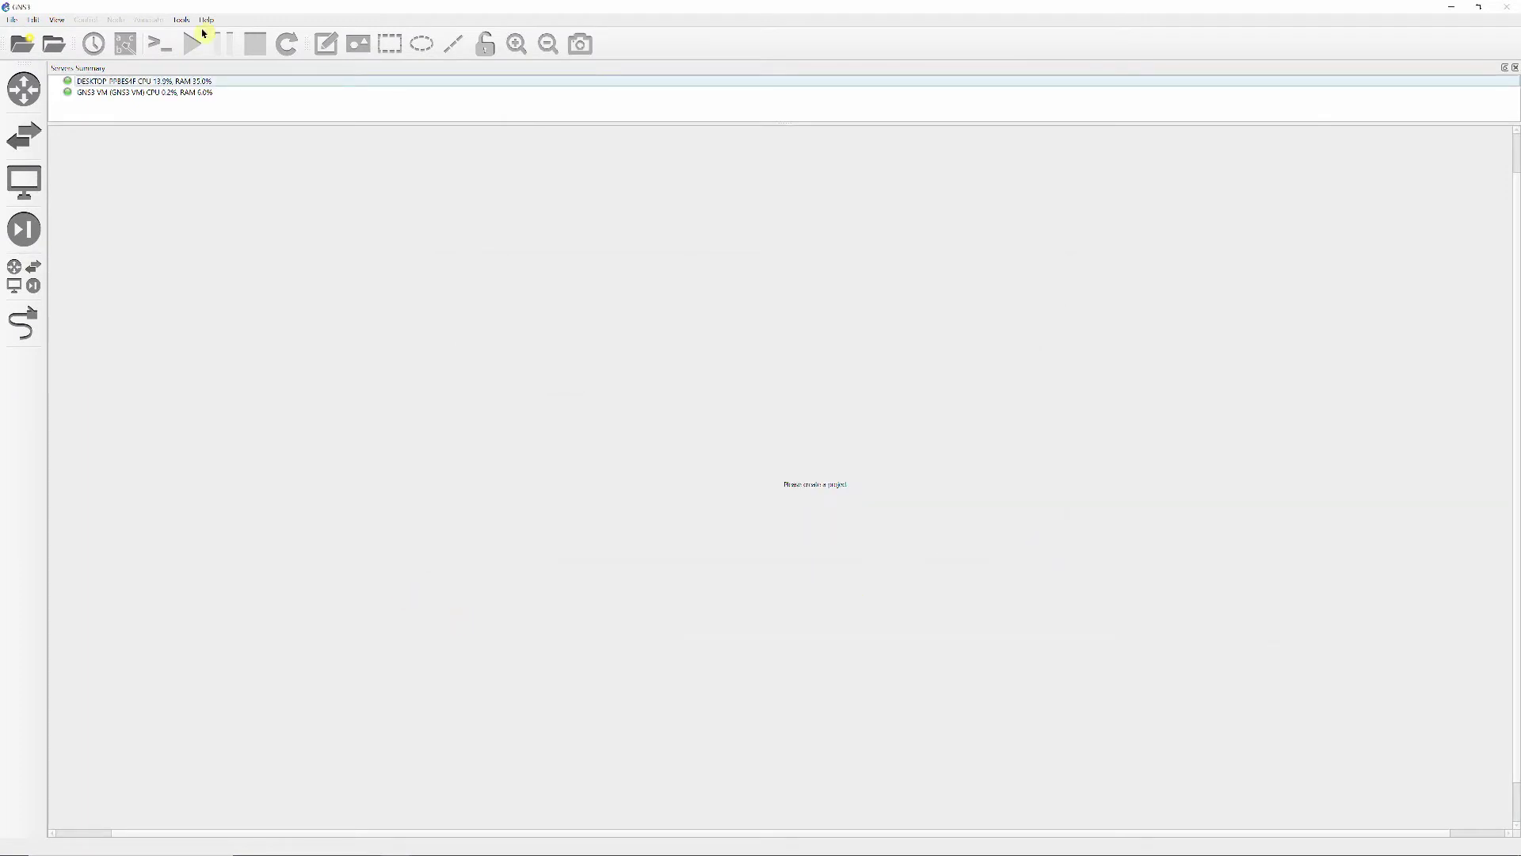
click(33, 19)
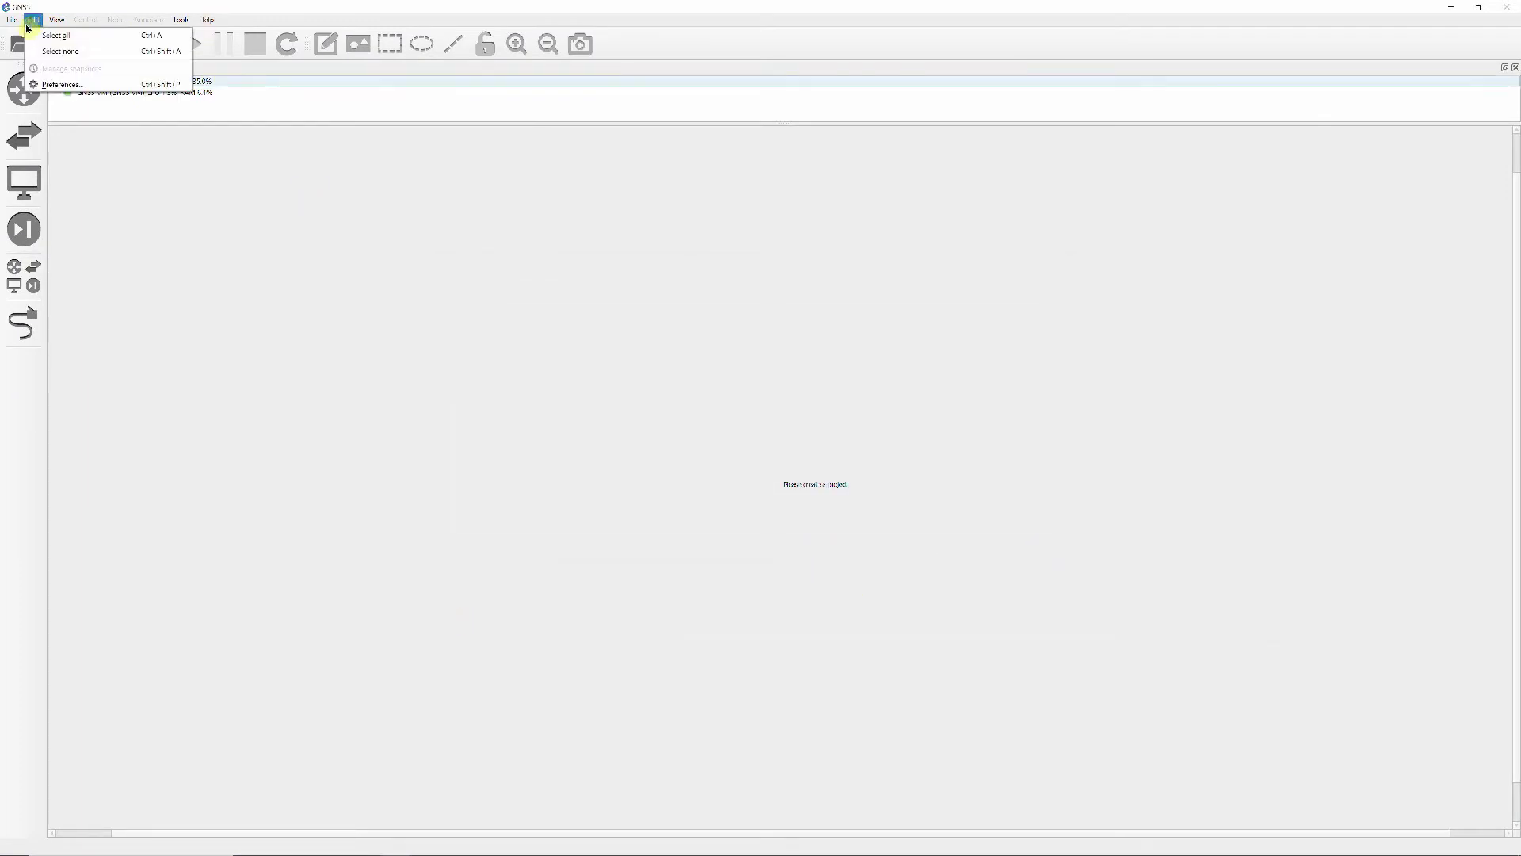
click(53, 84)
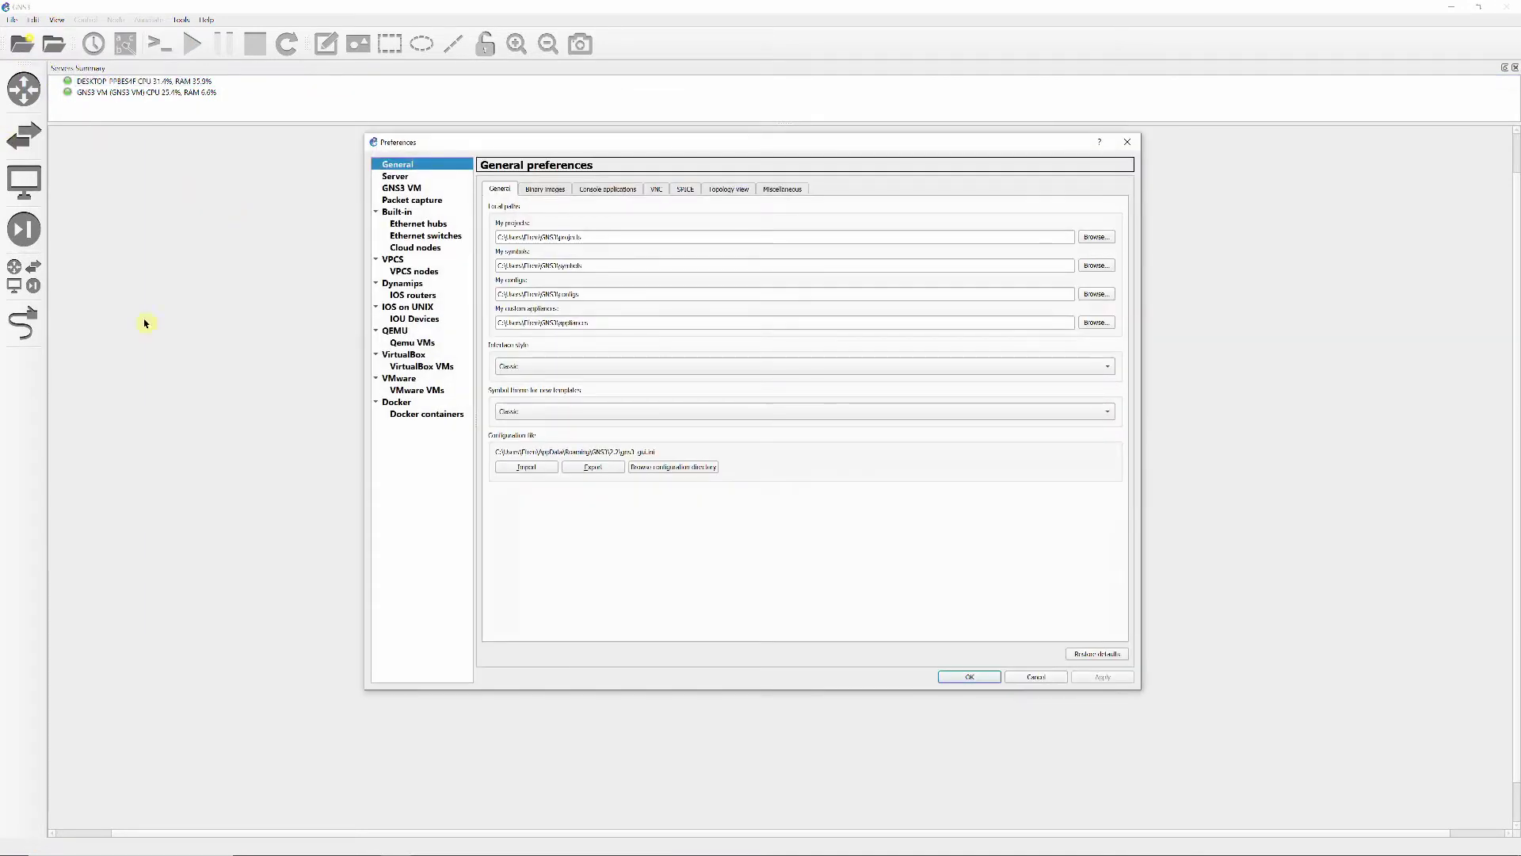
click(411, 380)
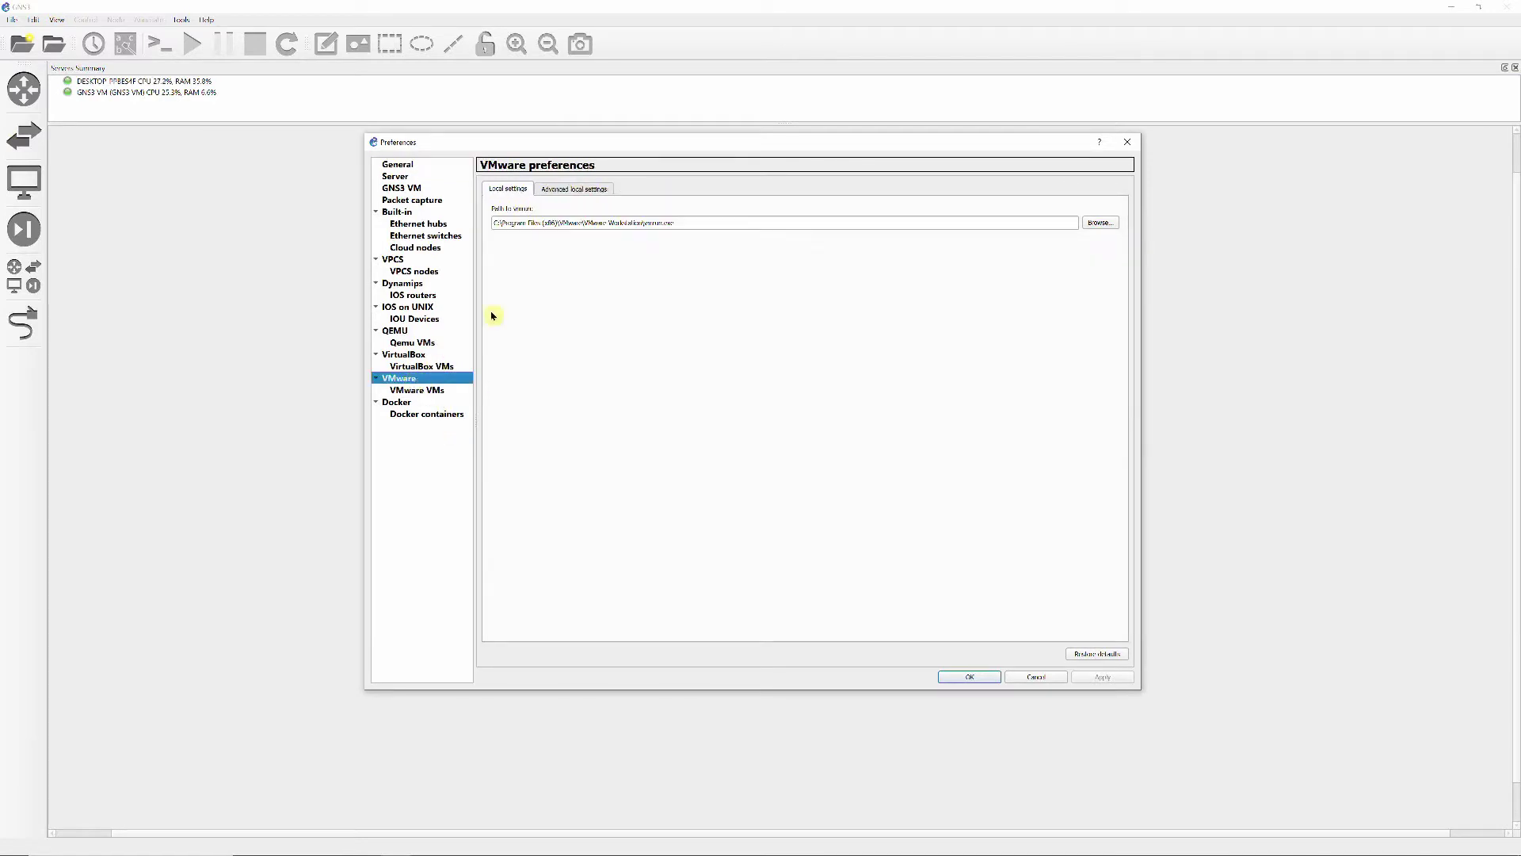
click(571, 190)
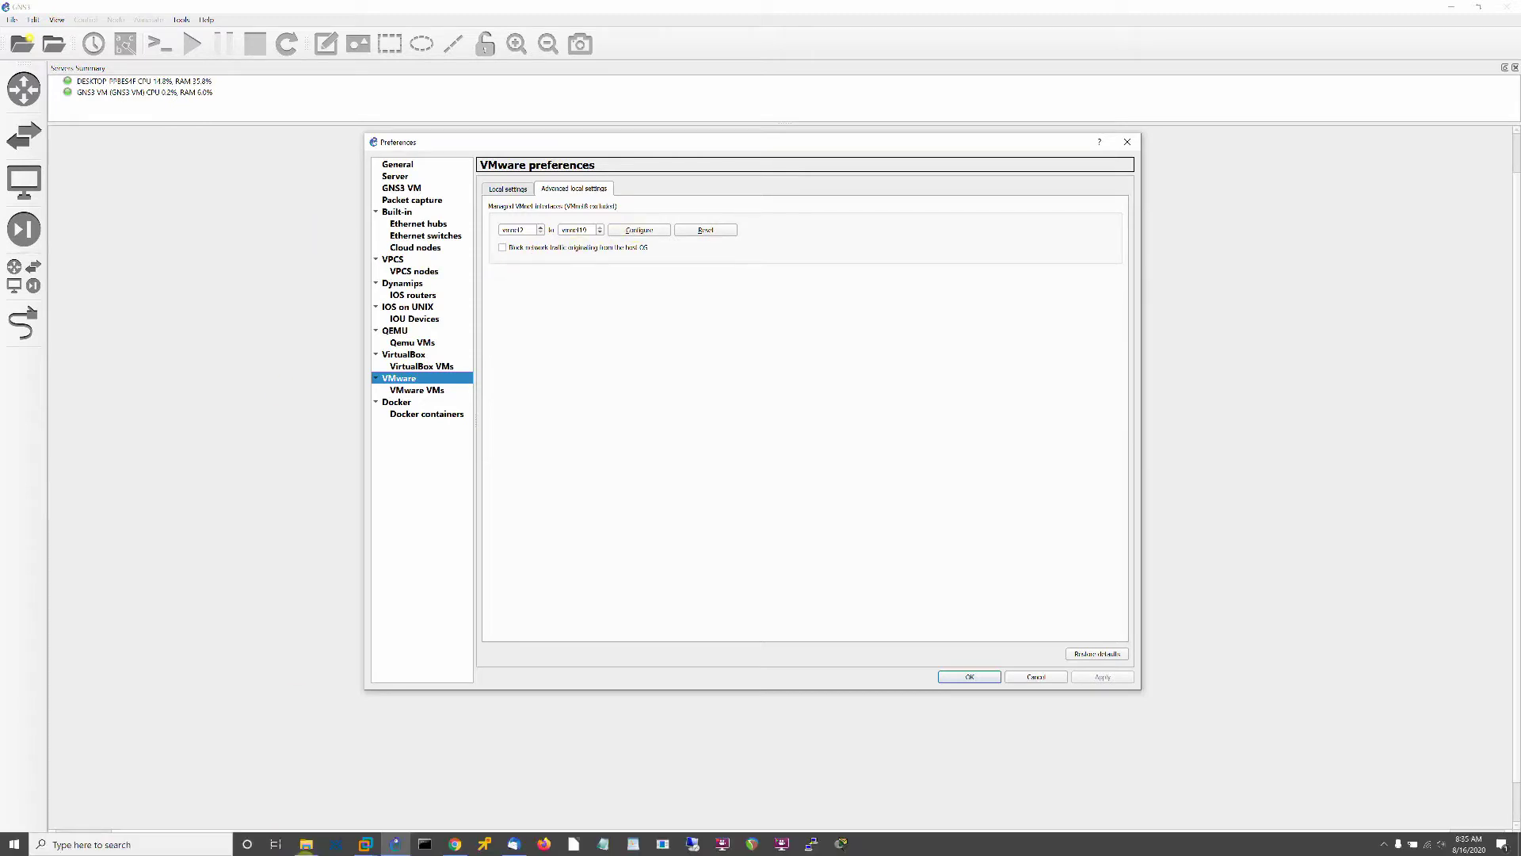
click(367, 844)
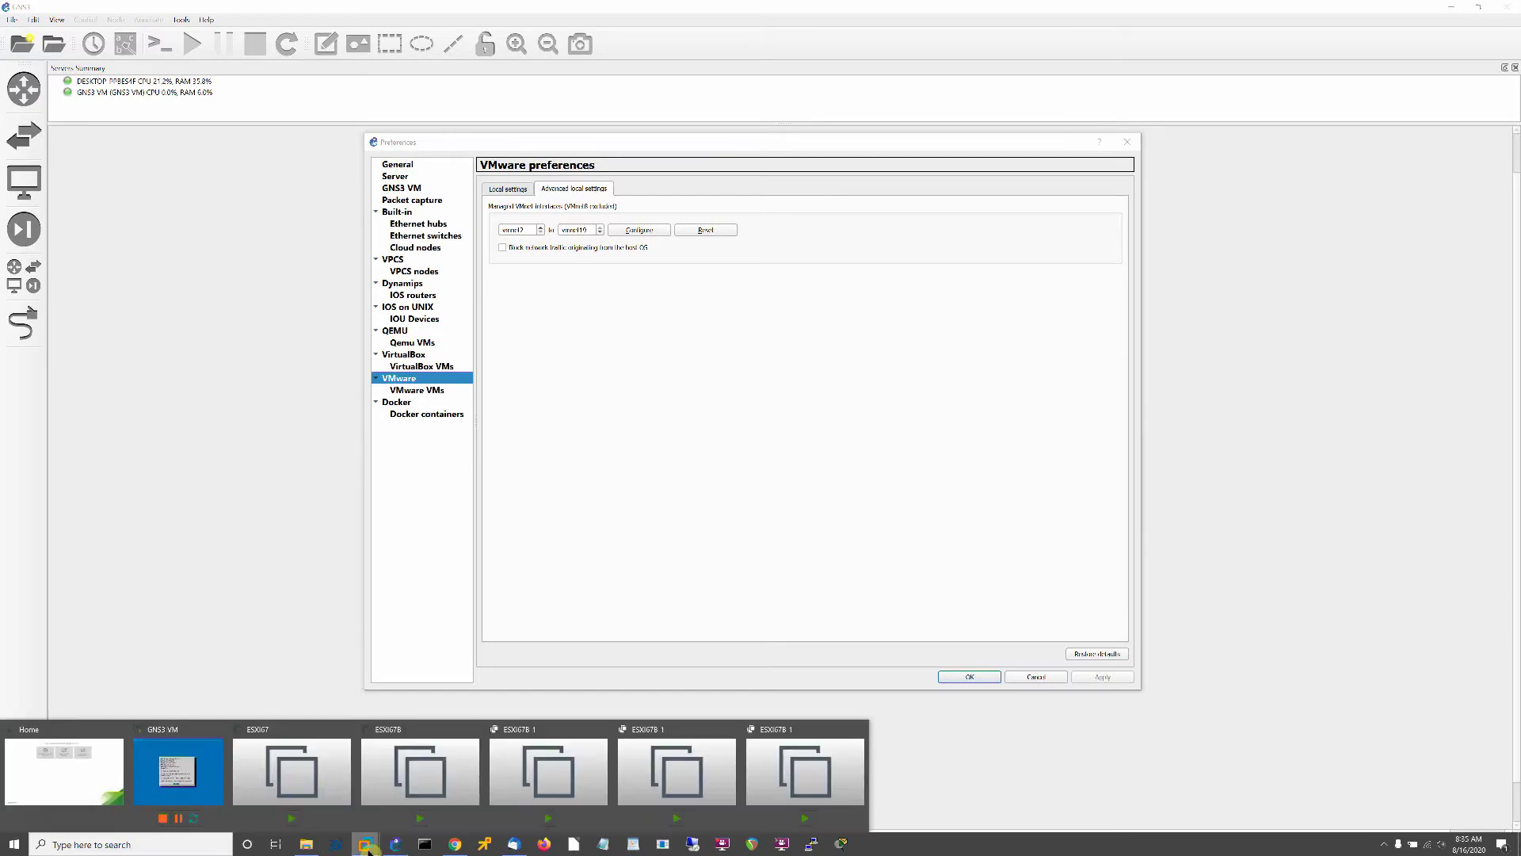
Step: Reopen VMware Workstation's Virtual Network Editor with administrator rights and save its configuration
click(76, 768)
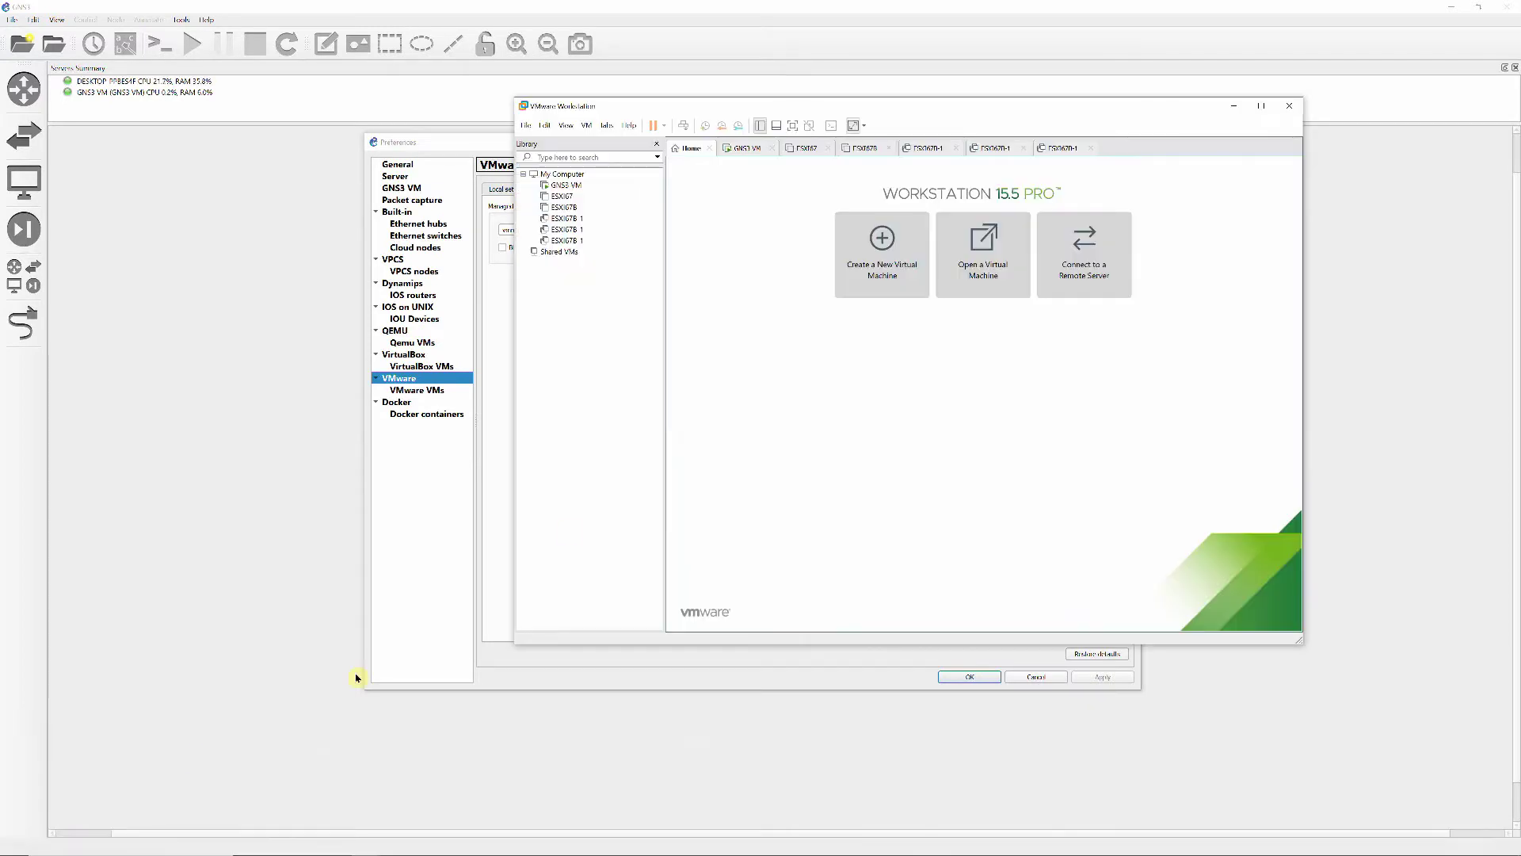
drag(720, 106, 846, 117)
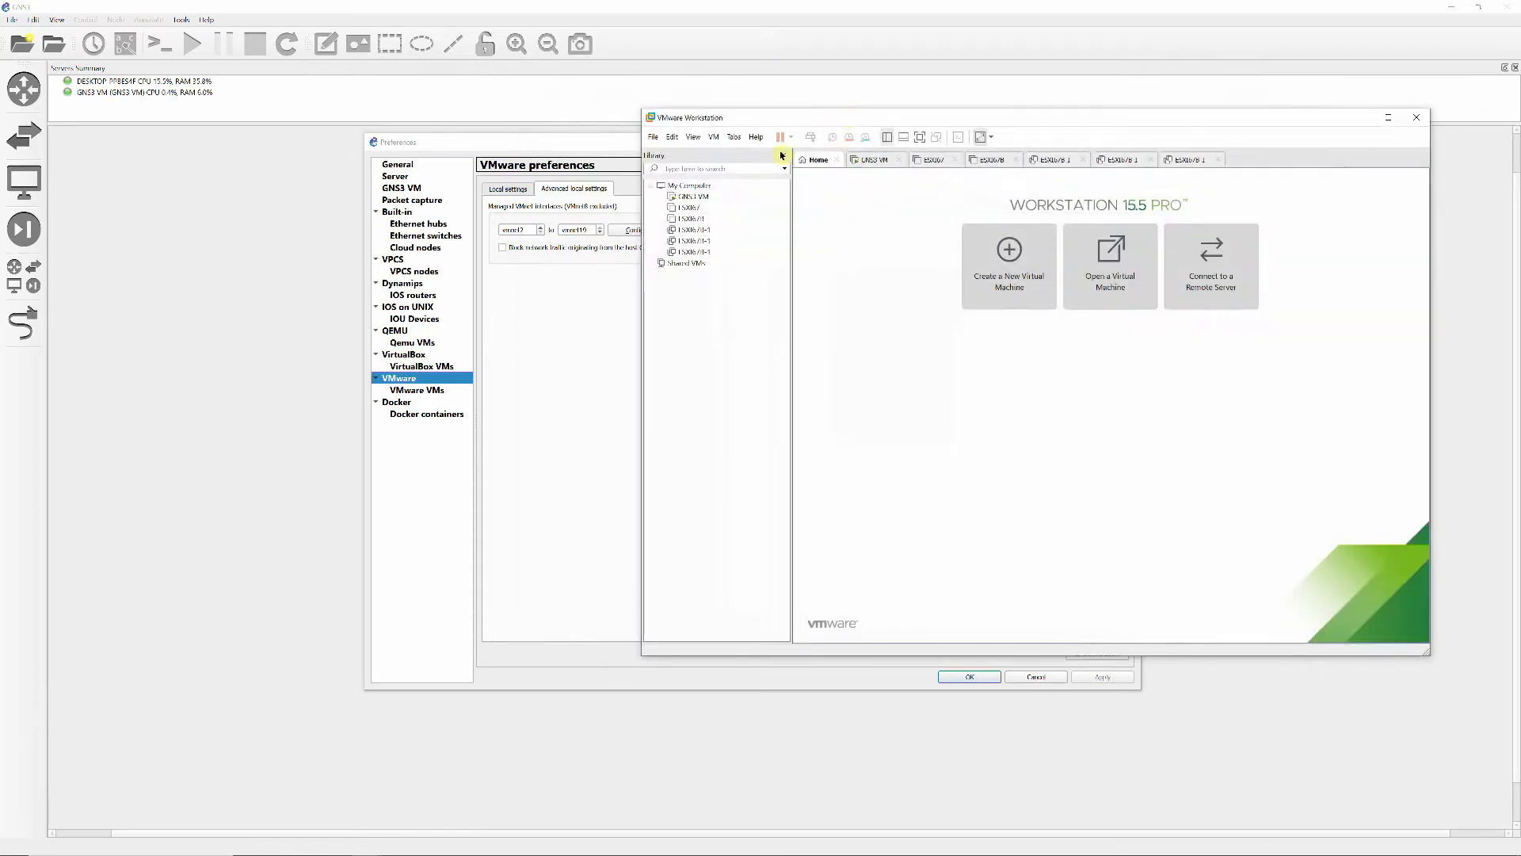
click(672, 136)
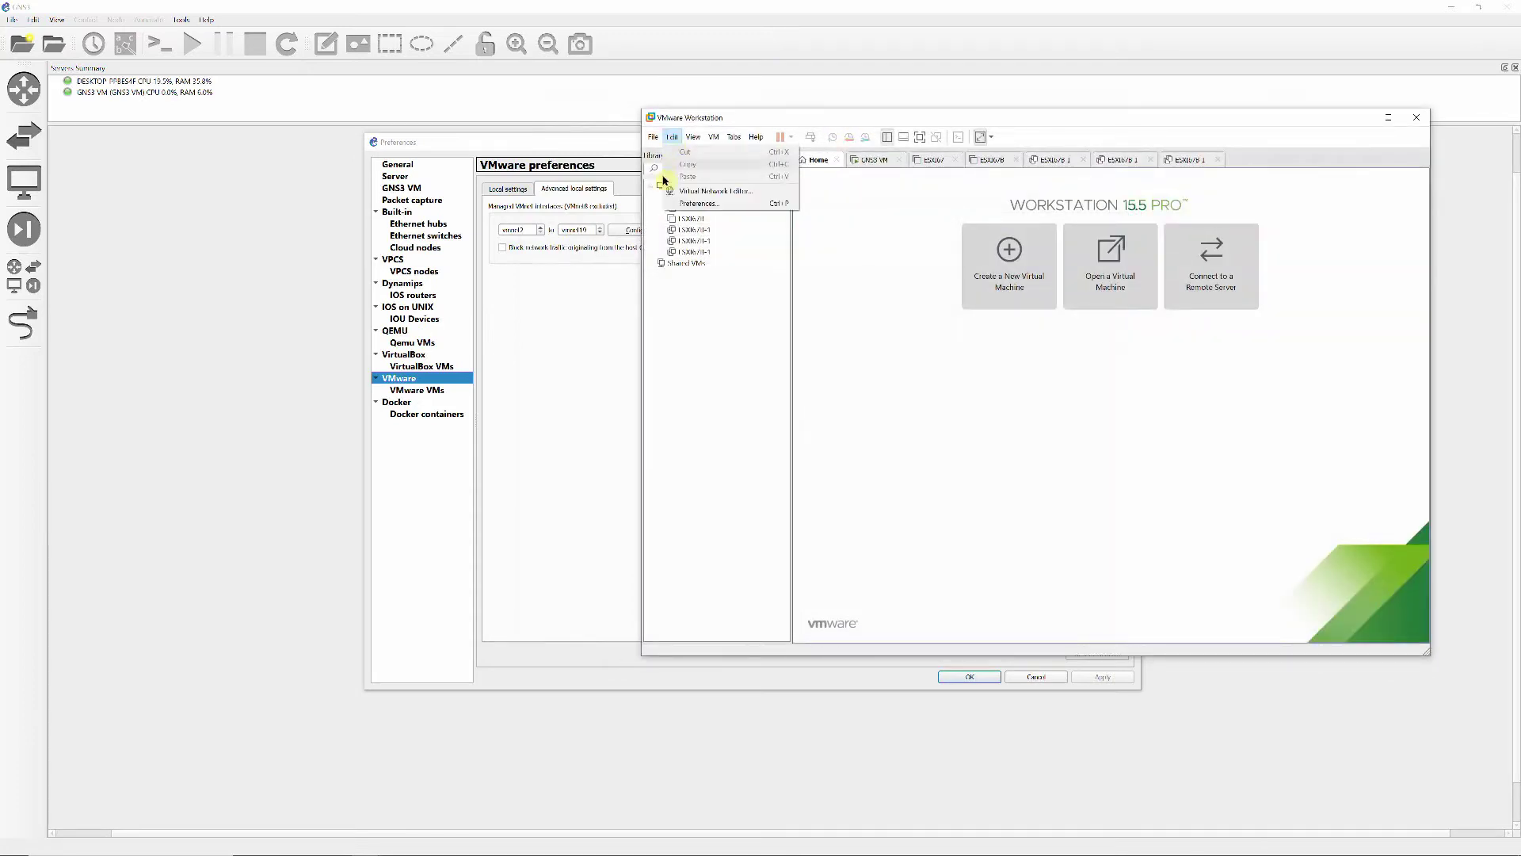
click(692, 194)
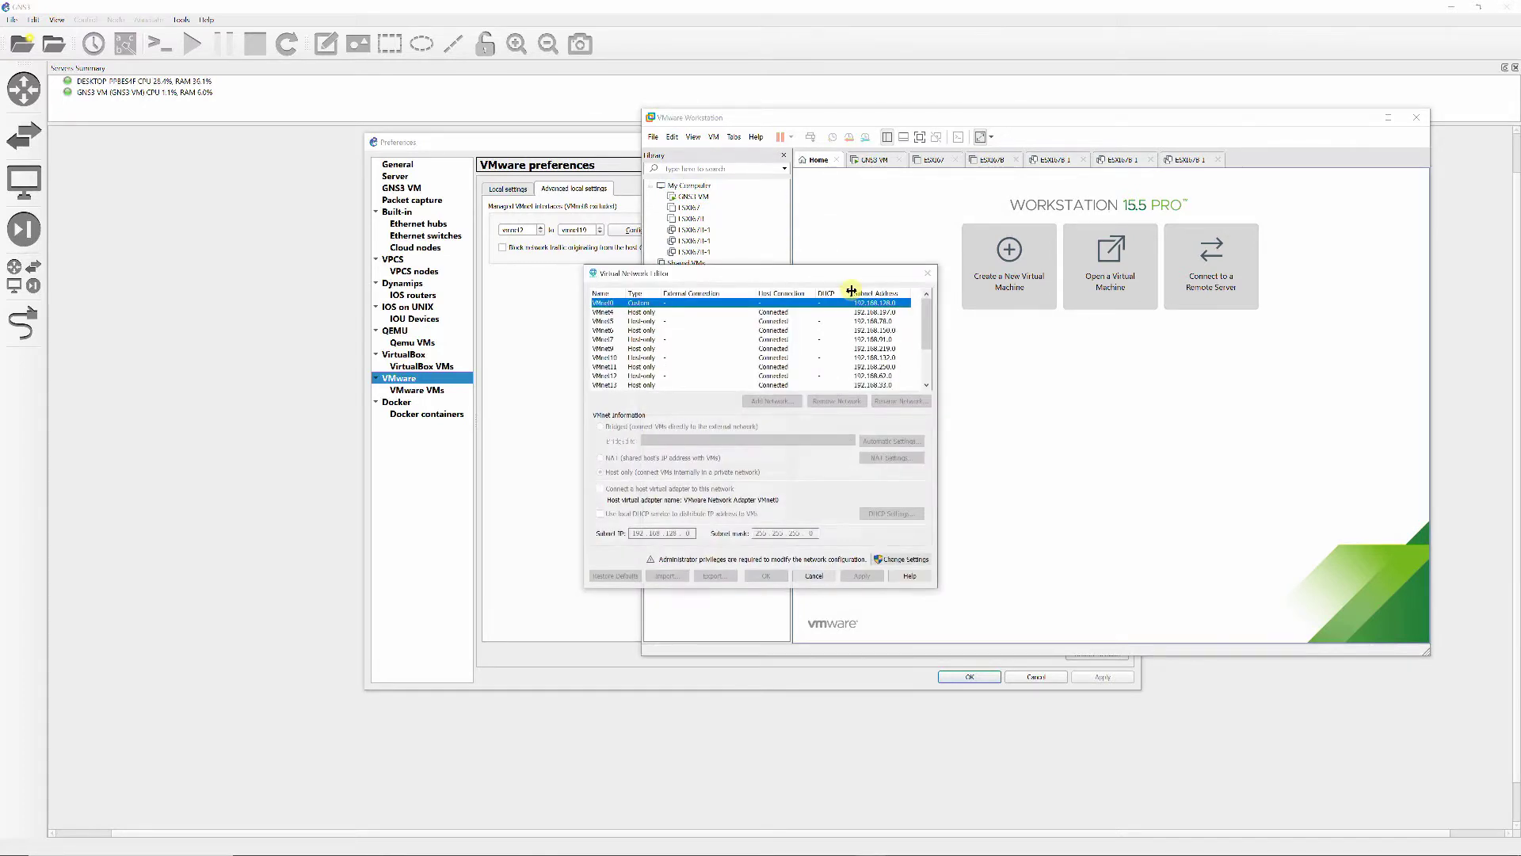
click(900, 559)
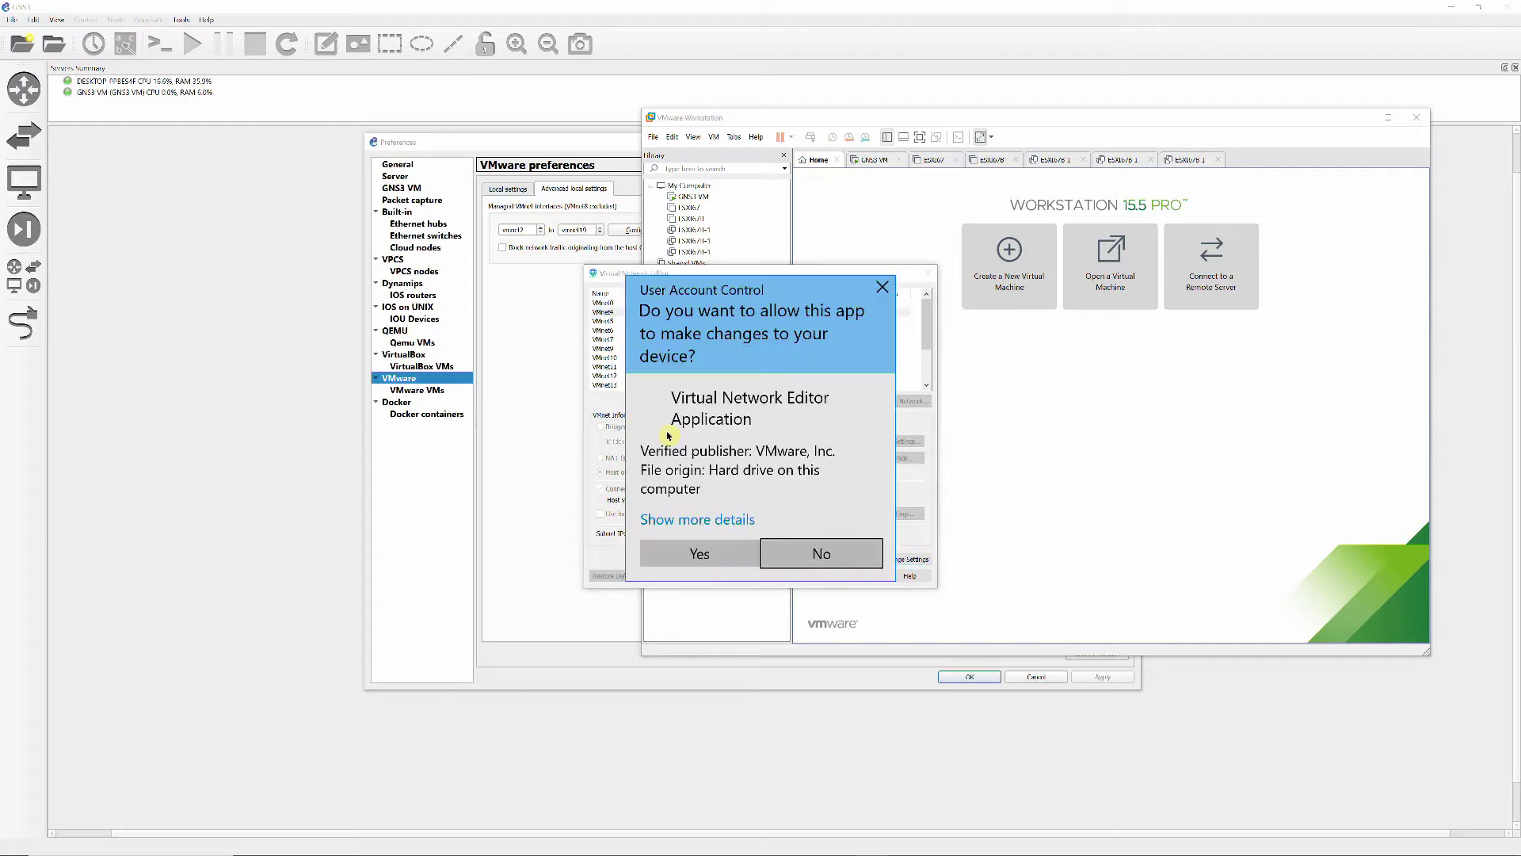
click(709, 551)
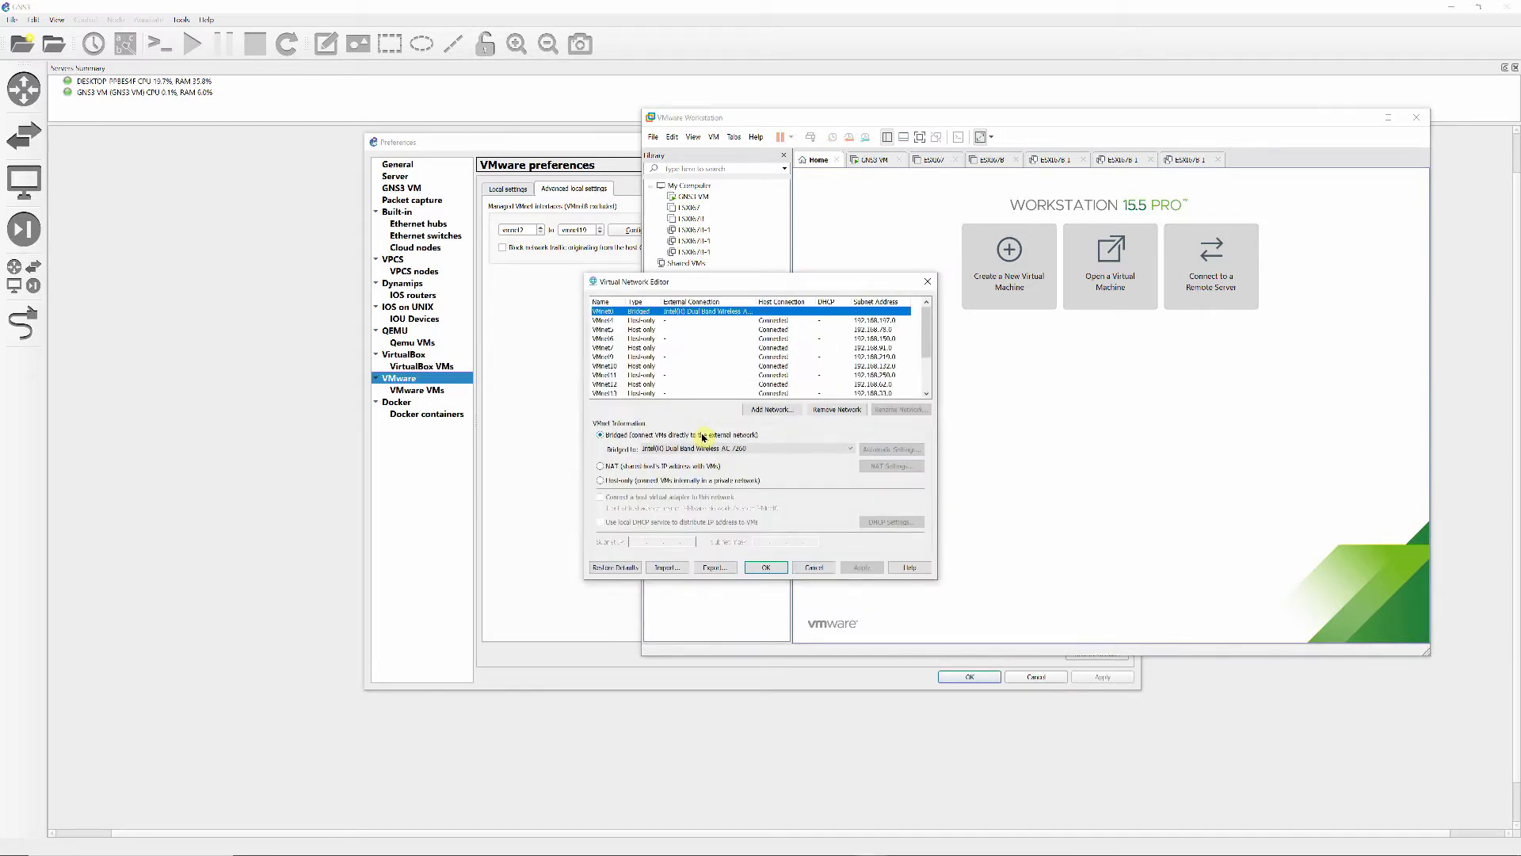
click(777, 569)
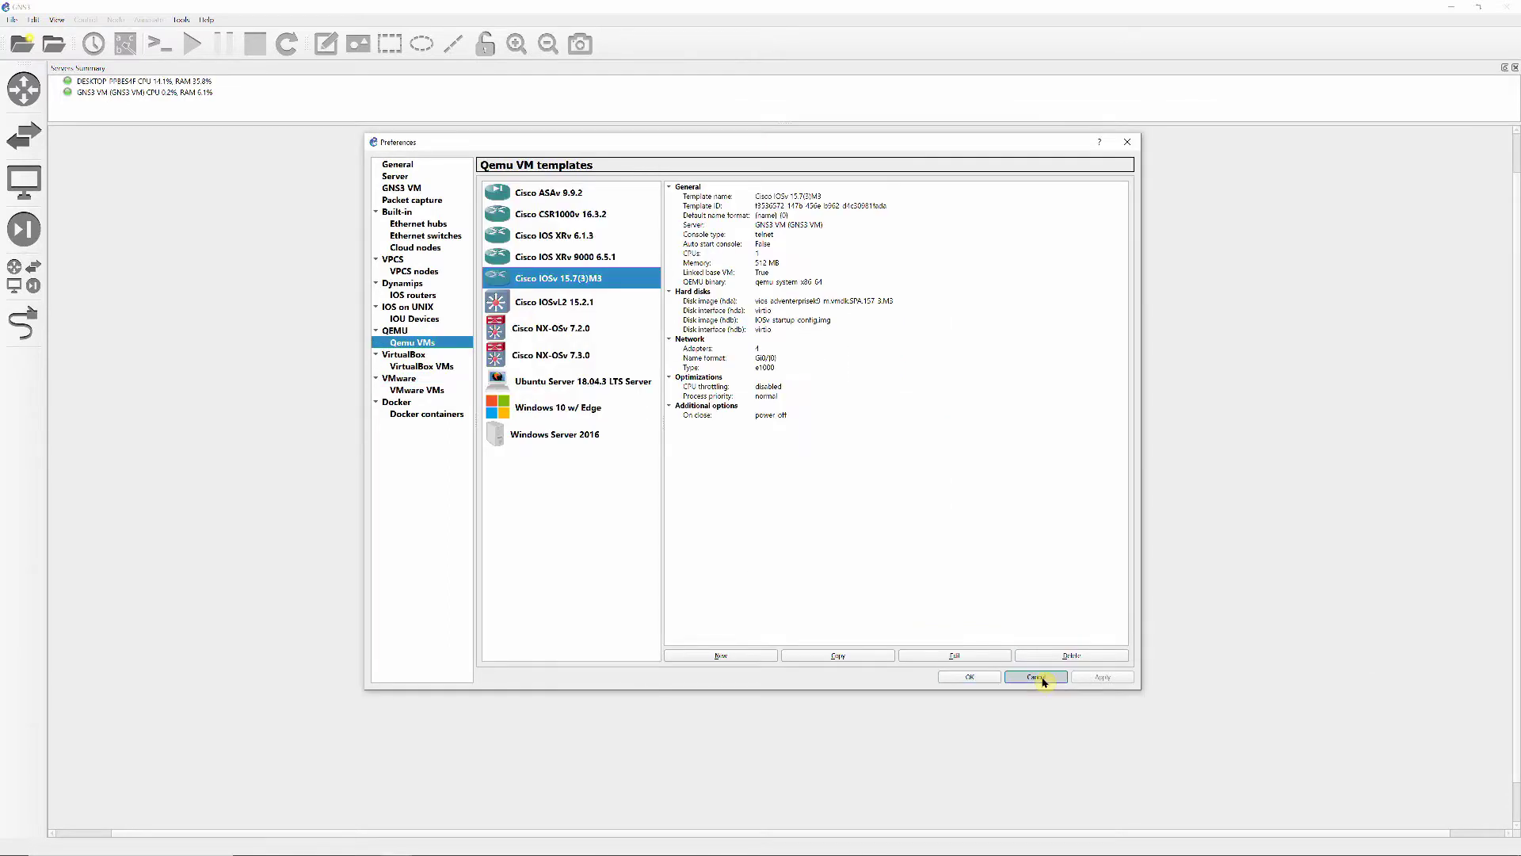
Step: Close Preferences and start a new template from the End devices panel
click(1036, 677)
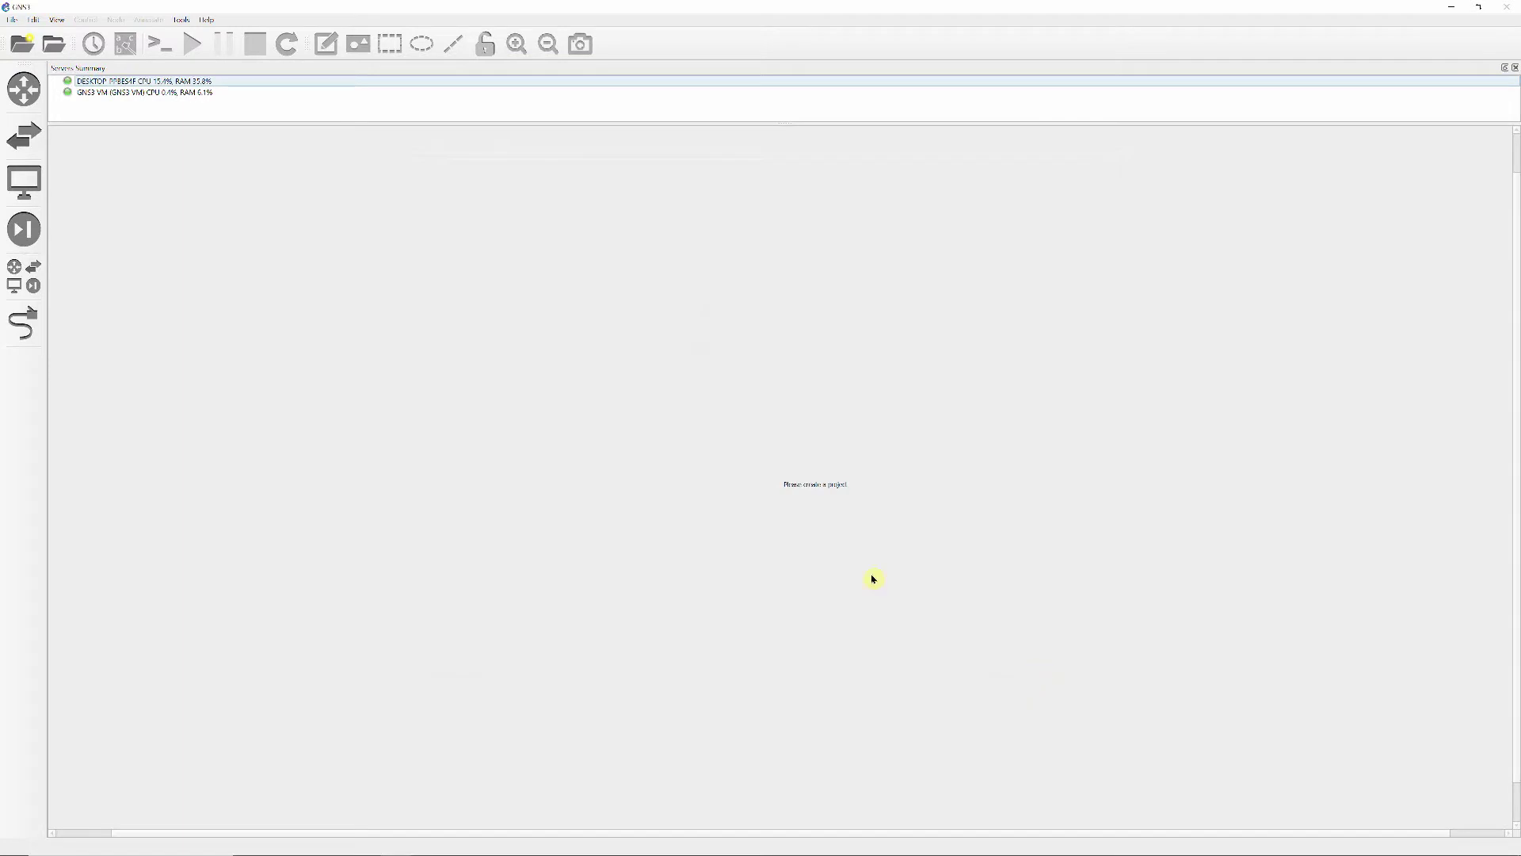
click(24, 183)
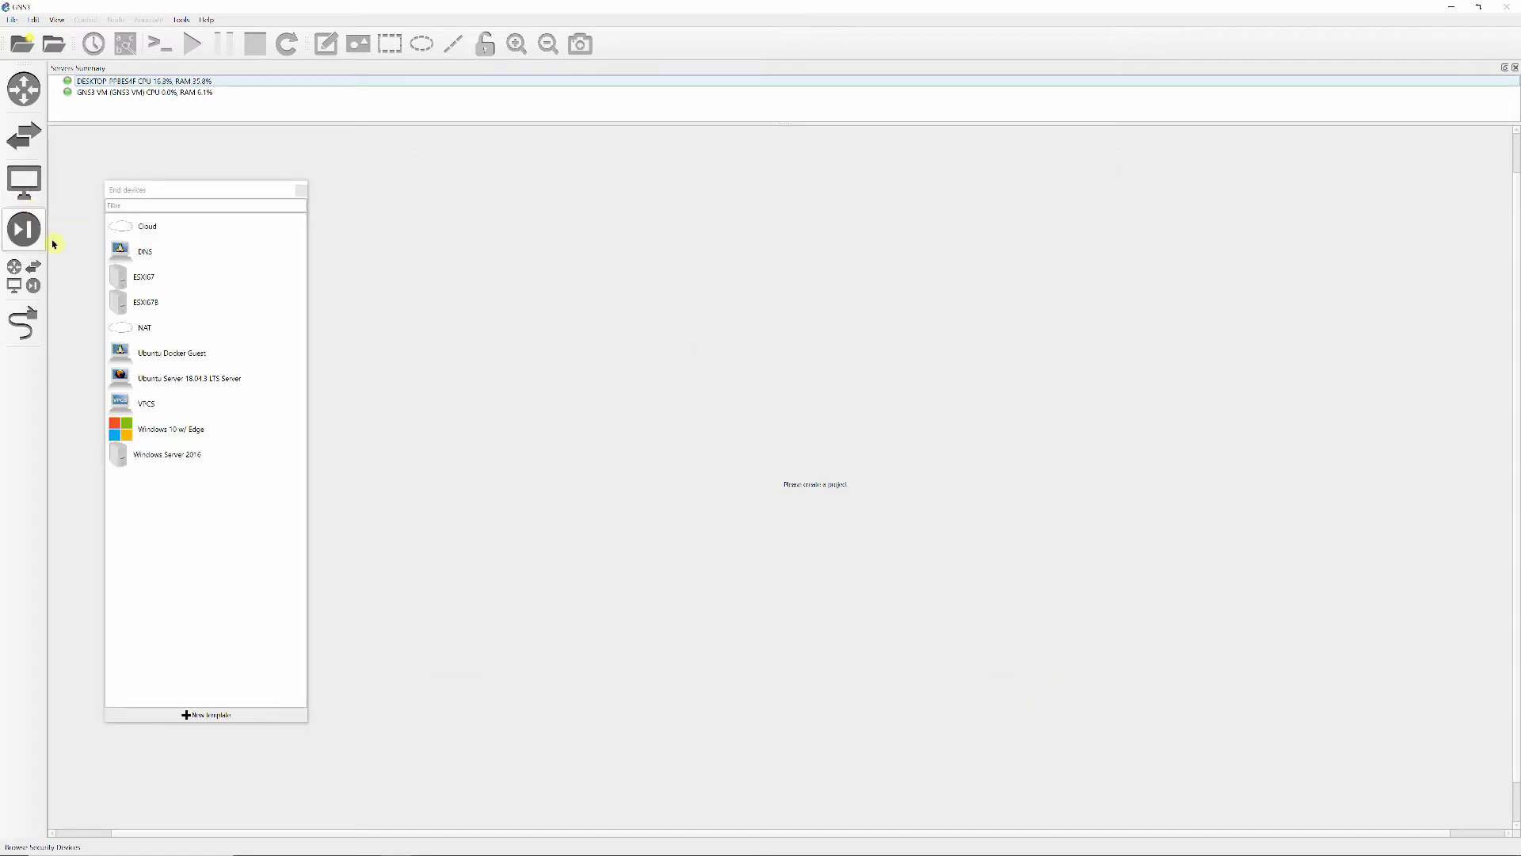
click(205, 715)
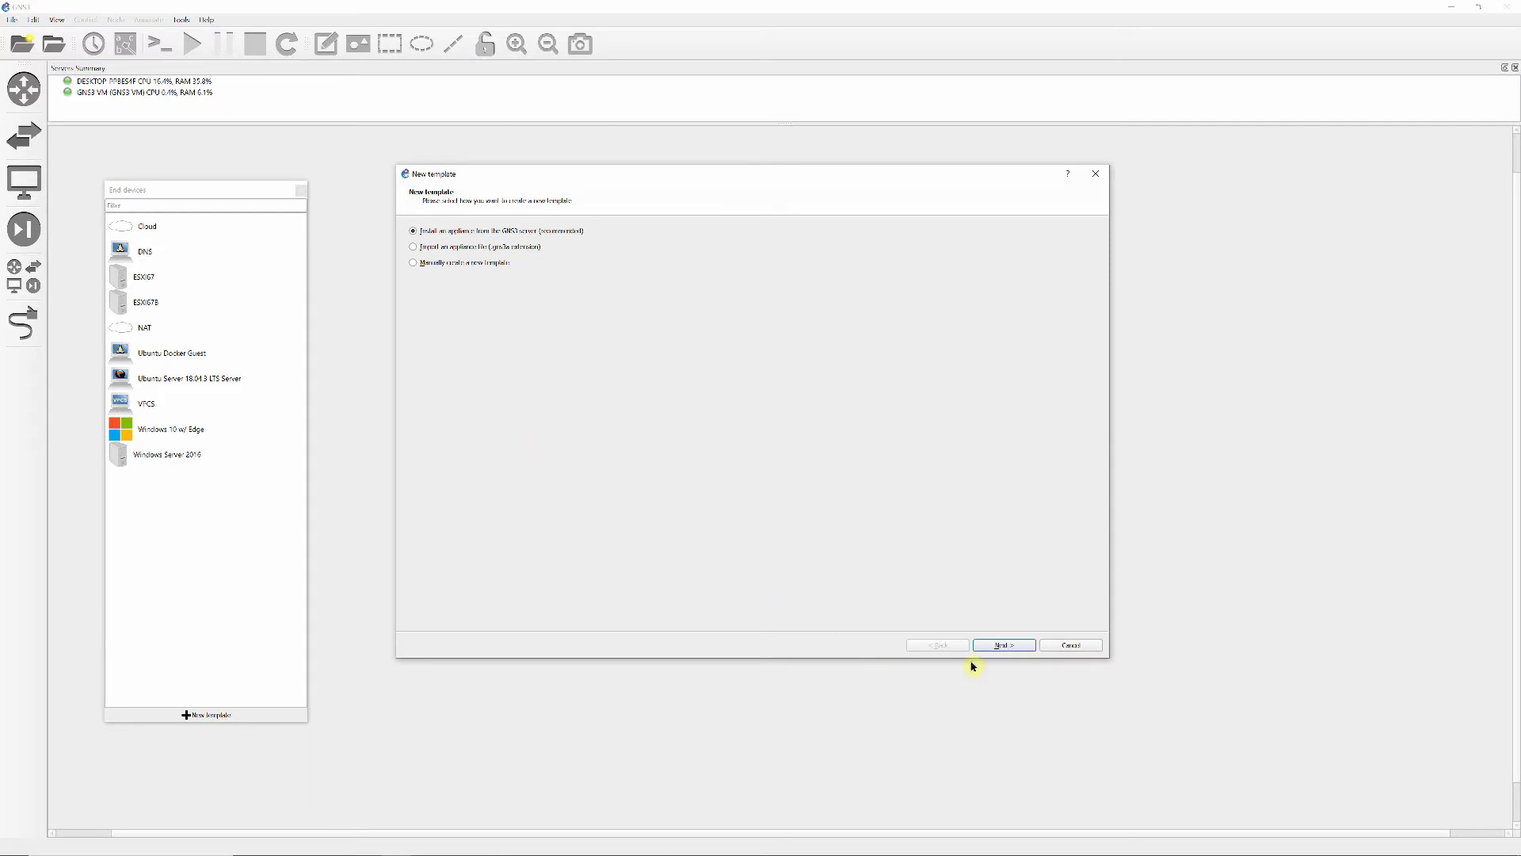
Step: In the server appliance list, expand Guests and select Windows Server
click(1007, 645)
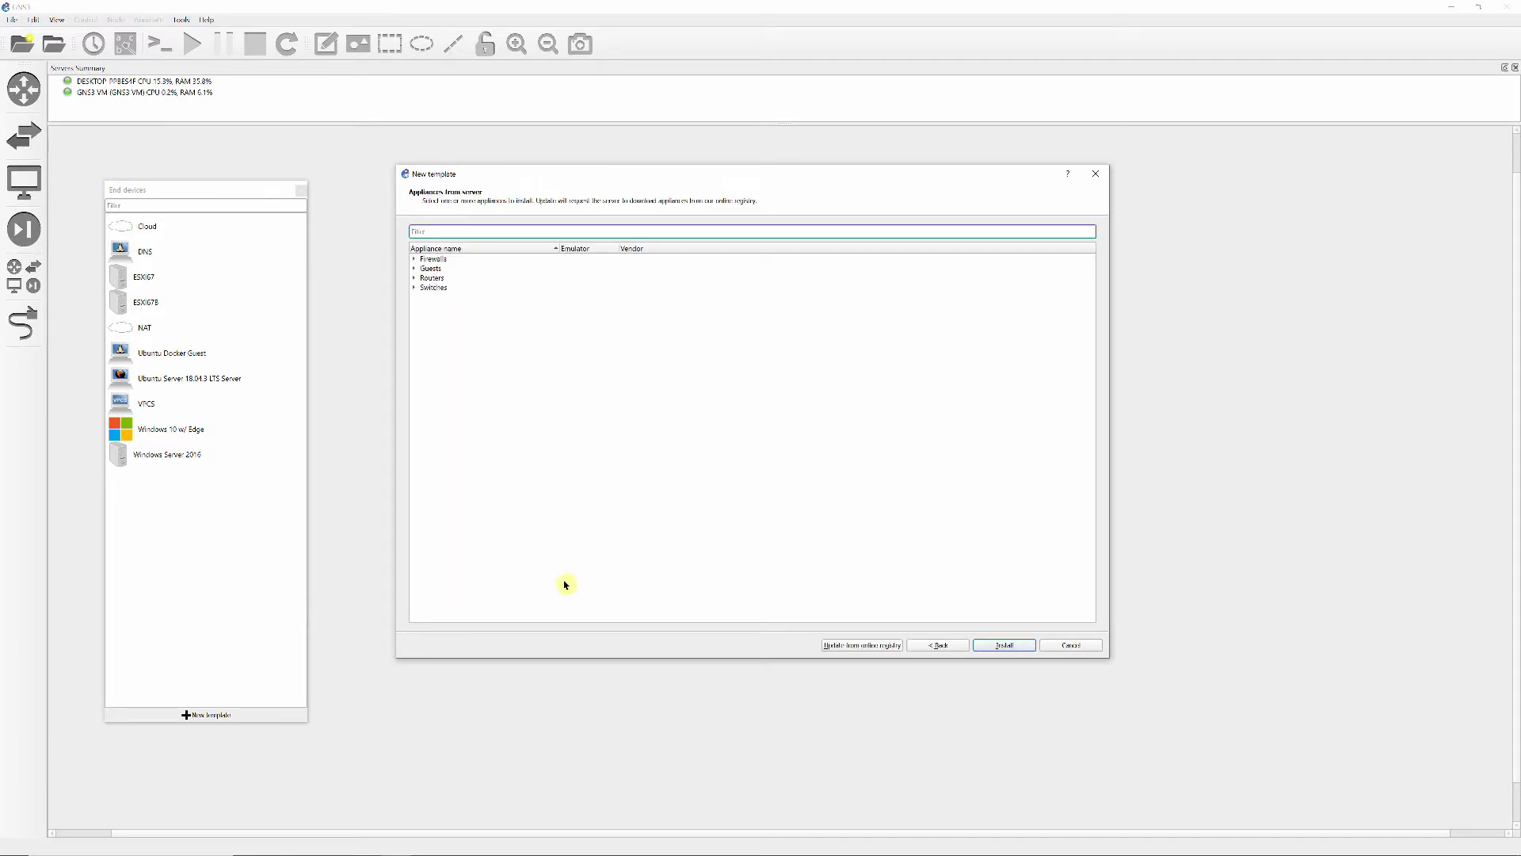
click(414, 270)
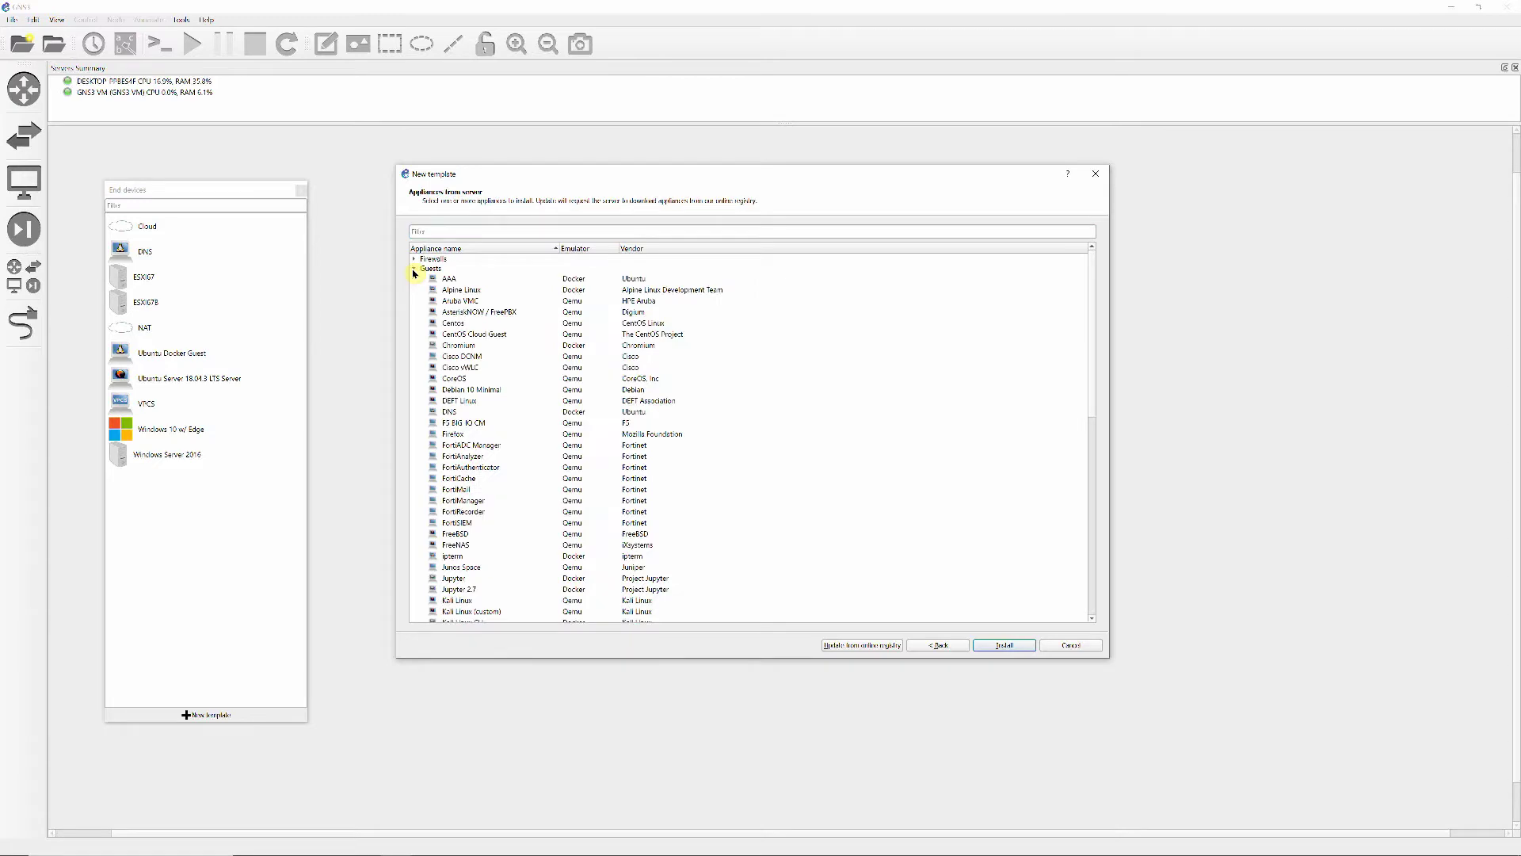
scroll(492, 463, down, 3)
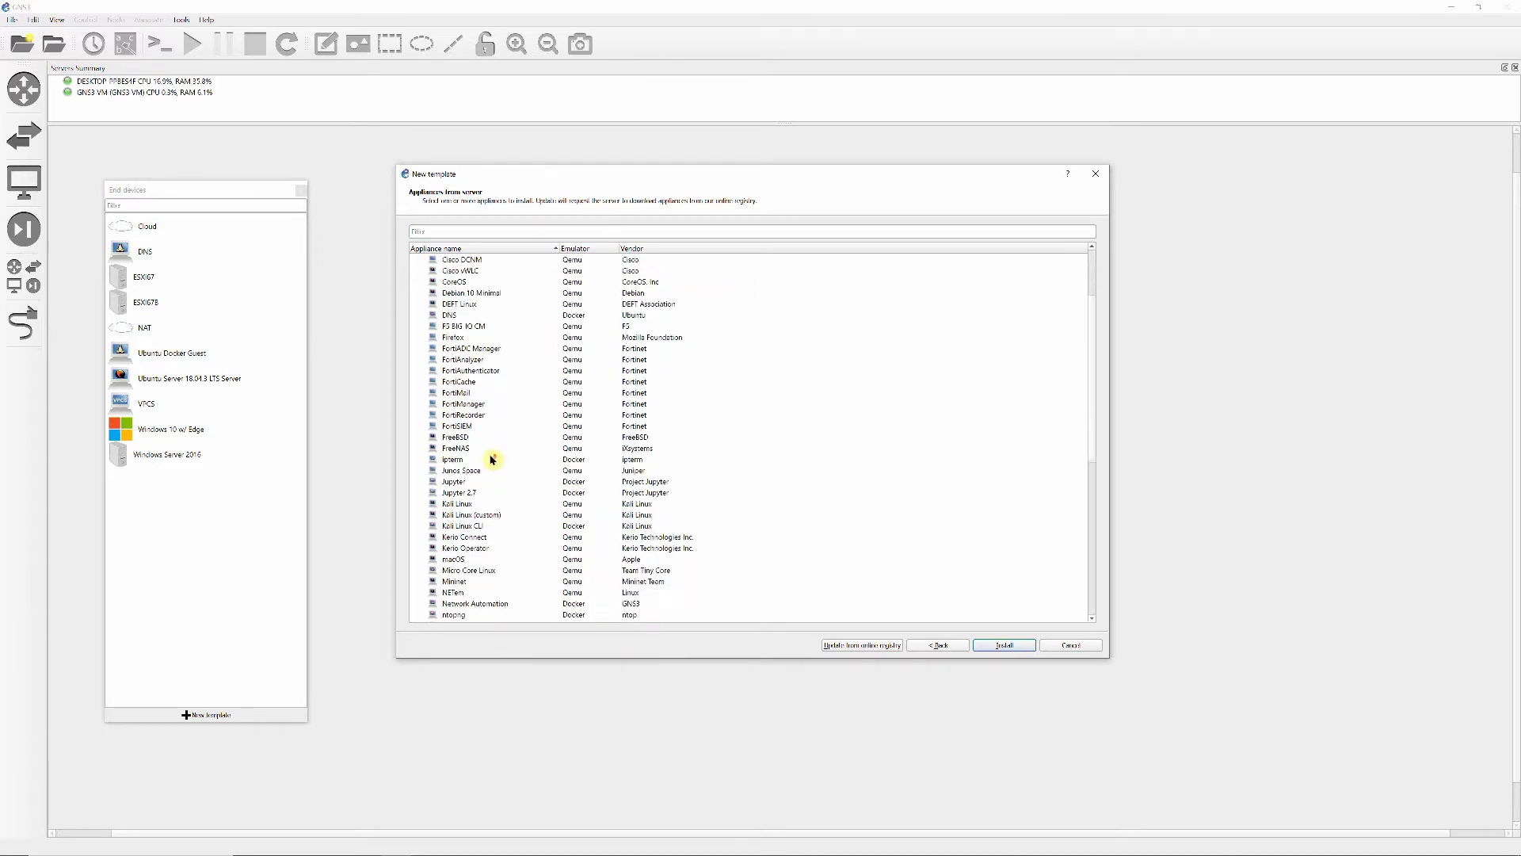
scroll(492, 460, down, 7)
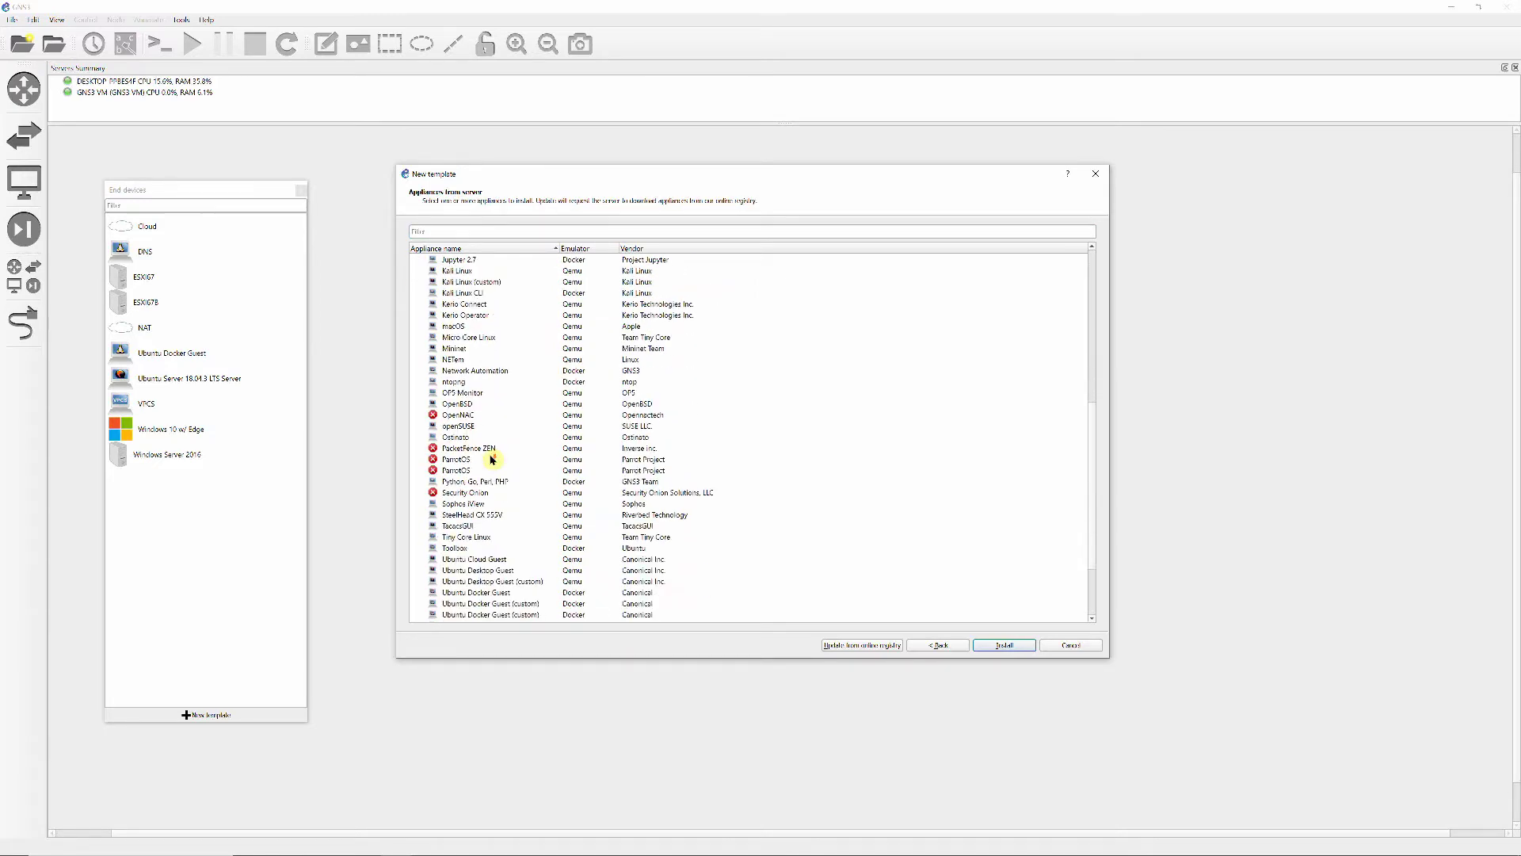
scroll(492, 459, down, 2)
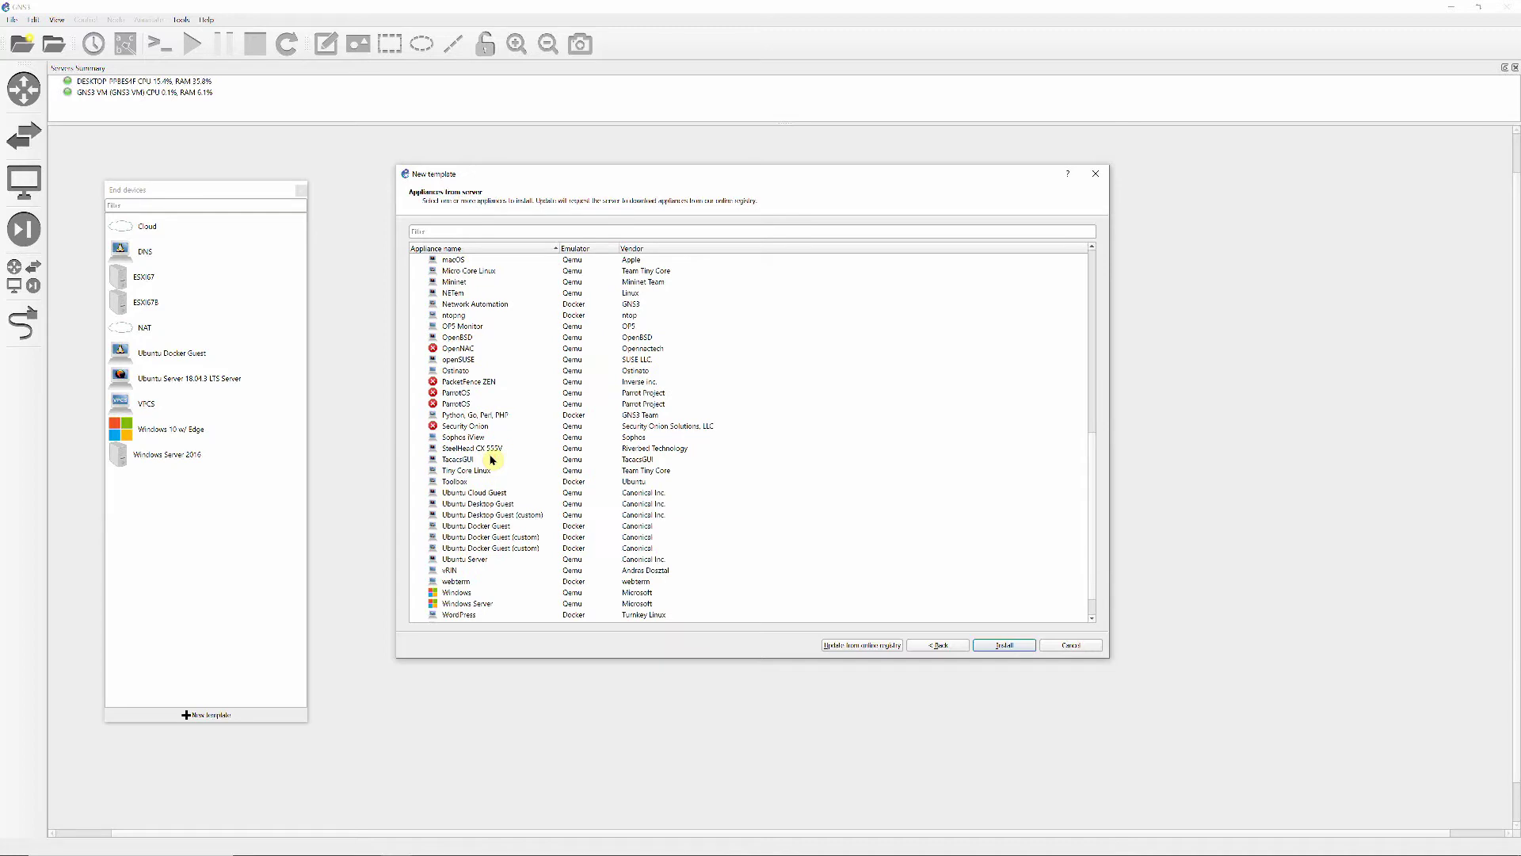
scroll(492, 459, down, 1)
click(466, 569)
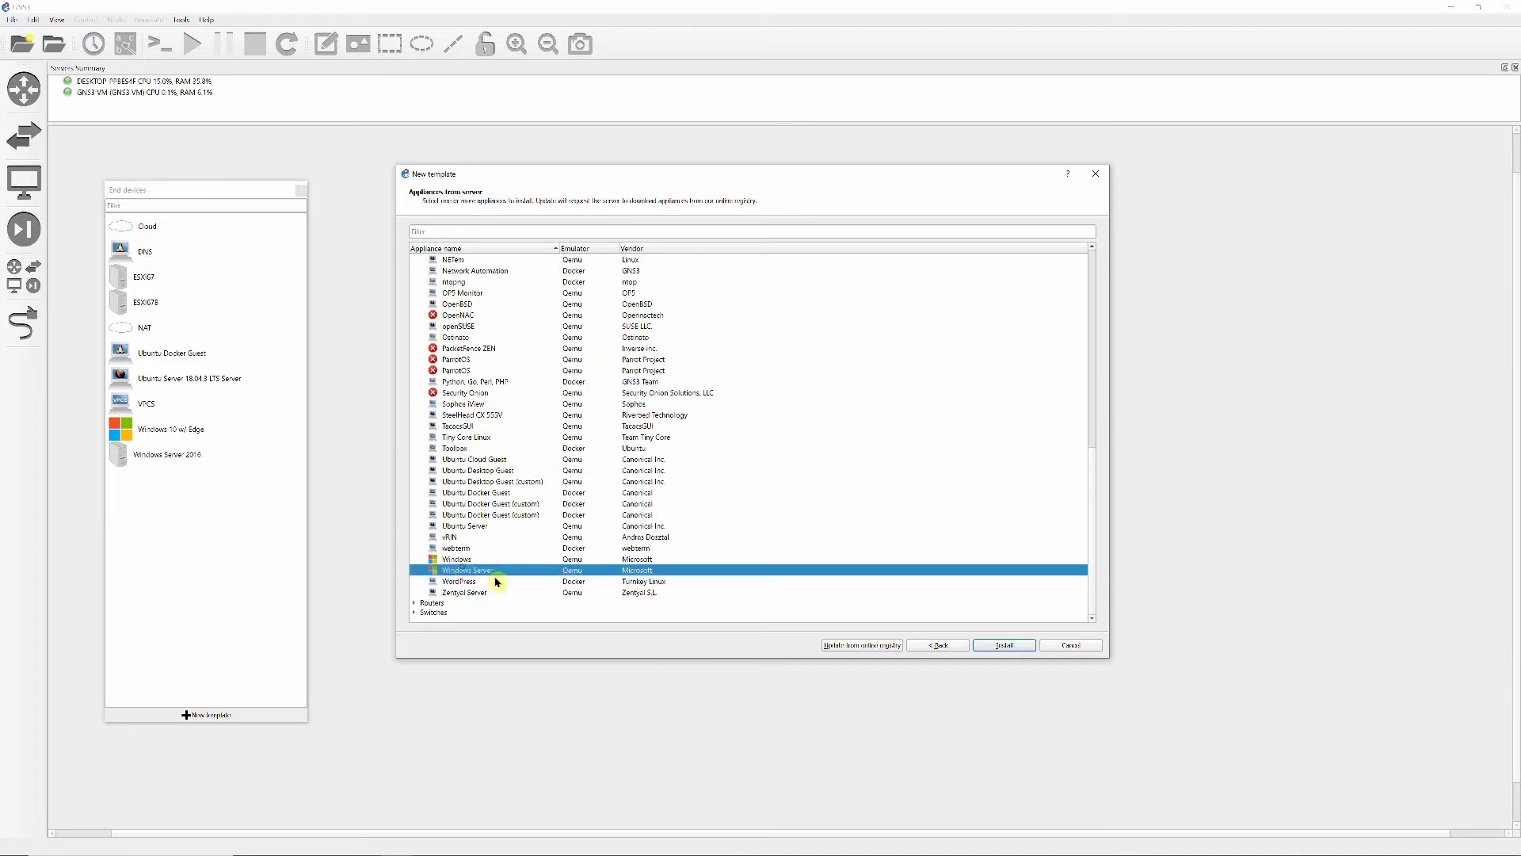
Step: Install the Windows Server 2016 appliance on the GNS3 VM using its ISO file
click(1003, 646)
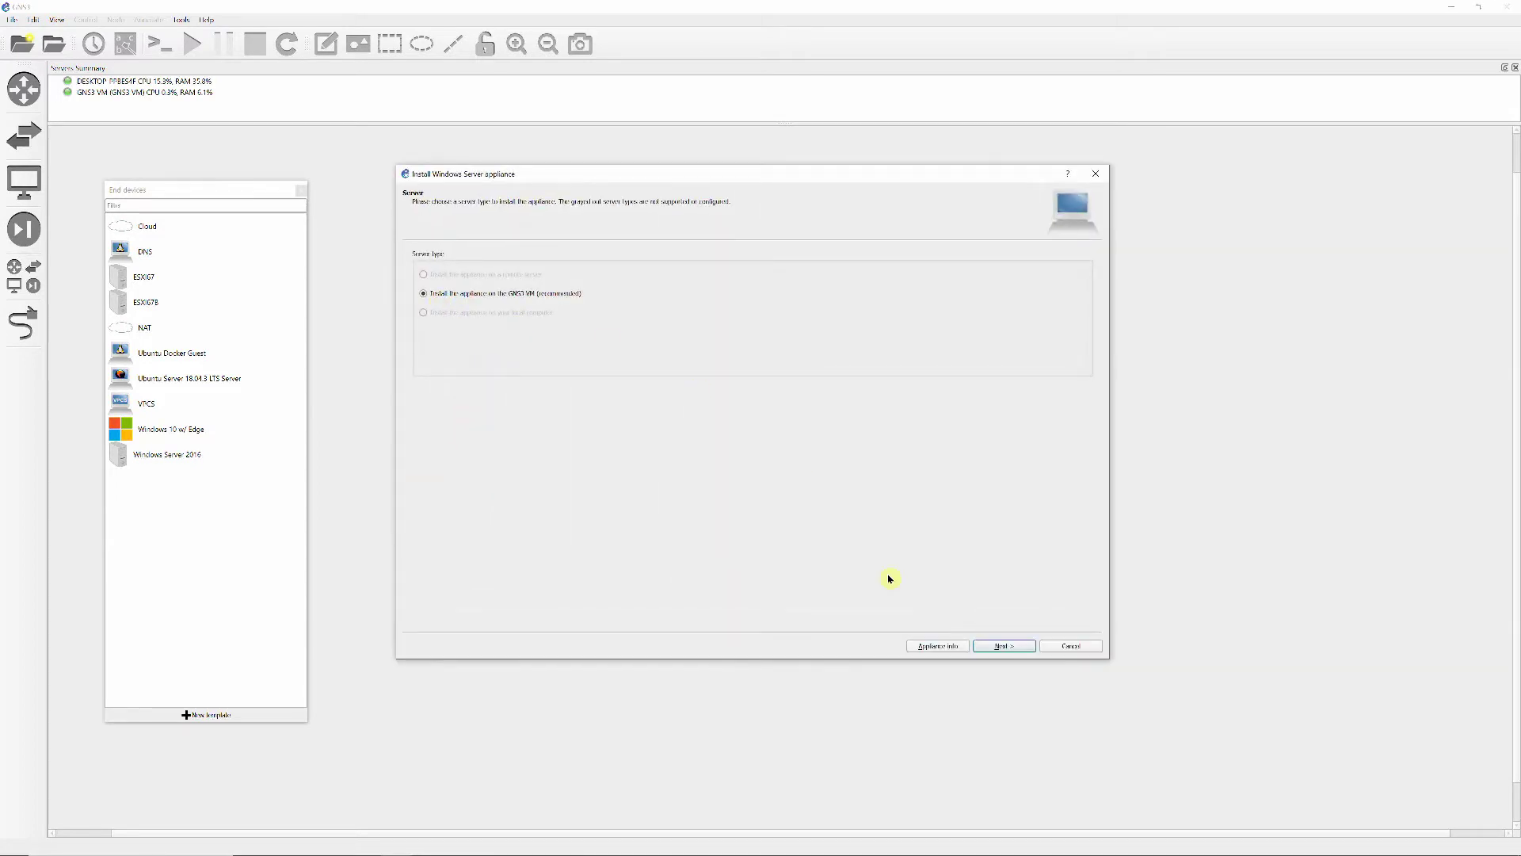
click(1001, 647)
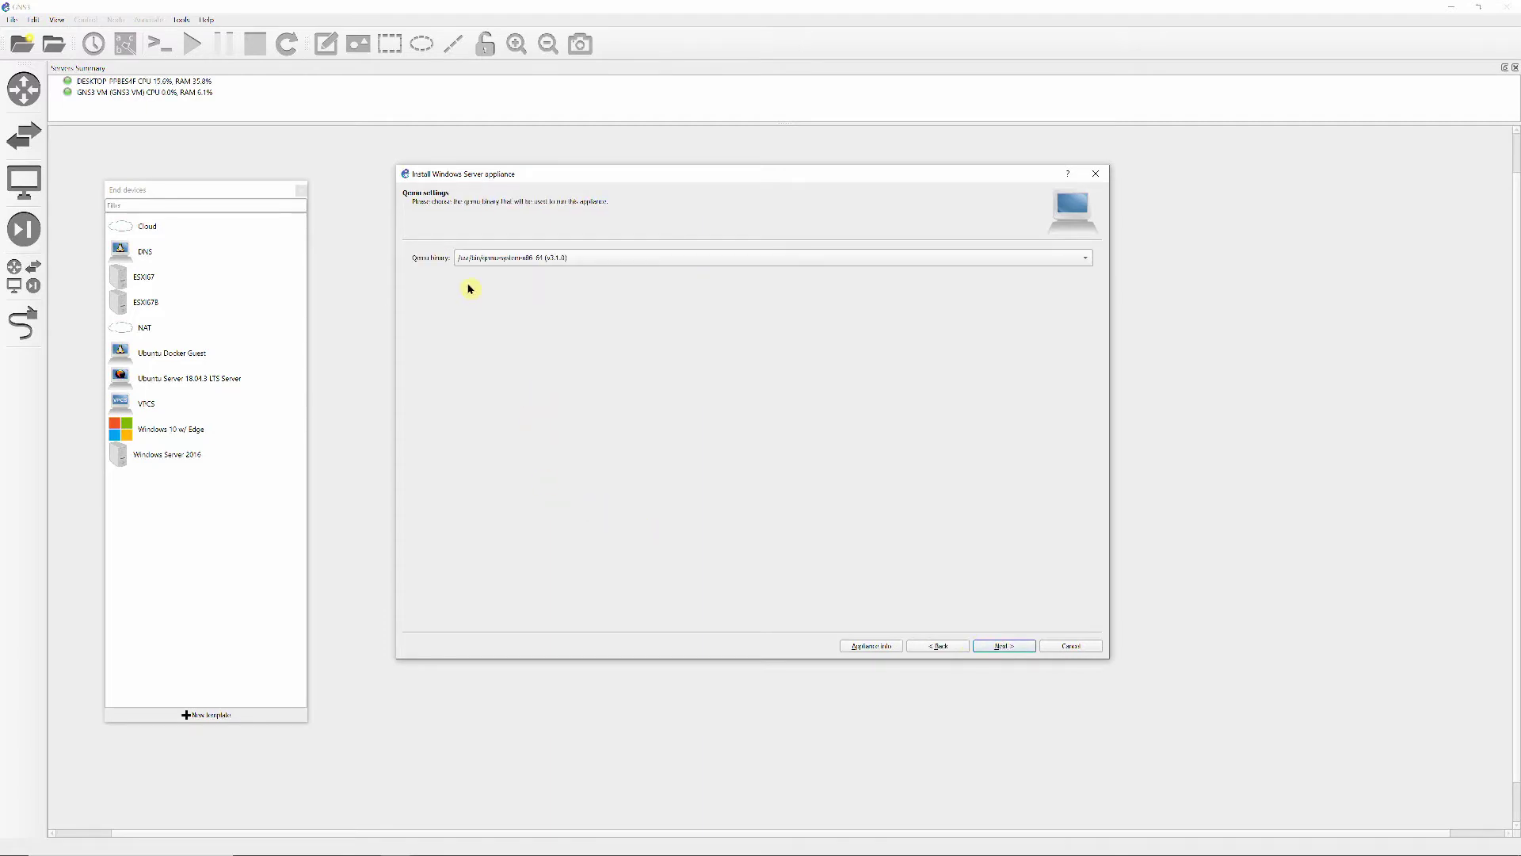
click(1010, 650)
click(1009, 651)
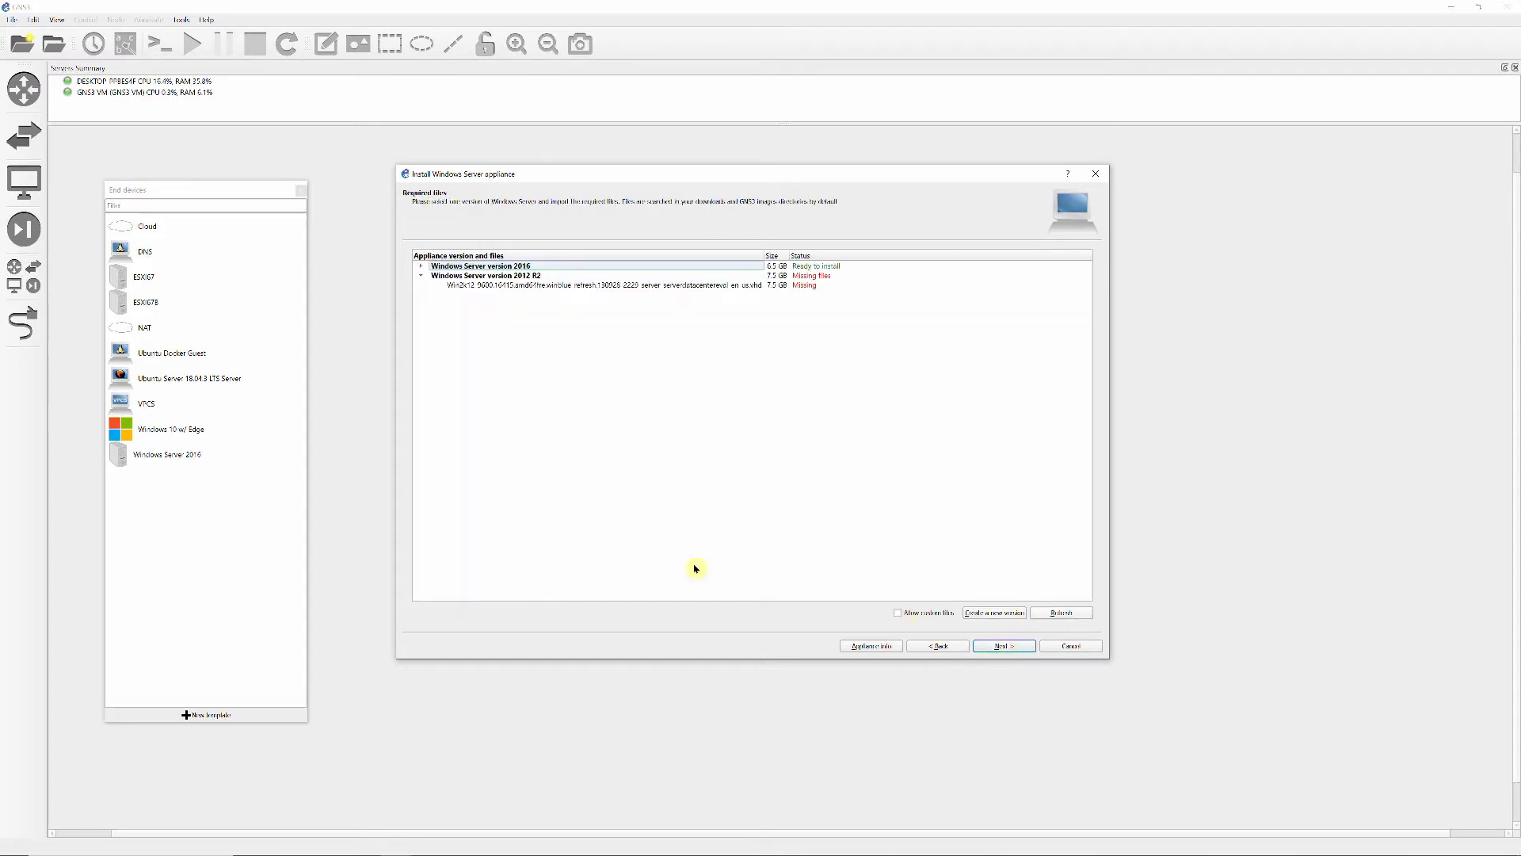
click(421, 266)
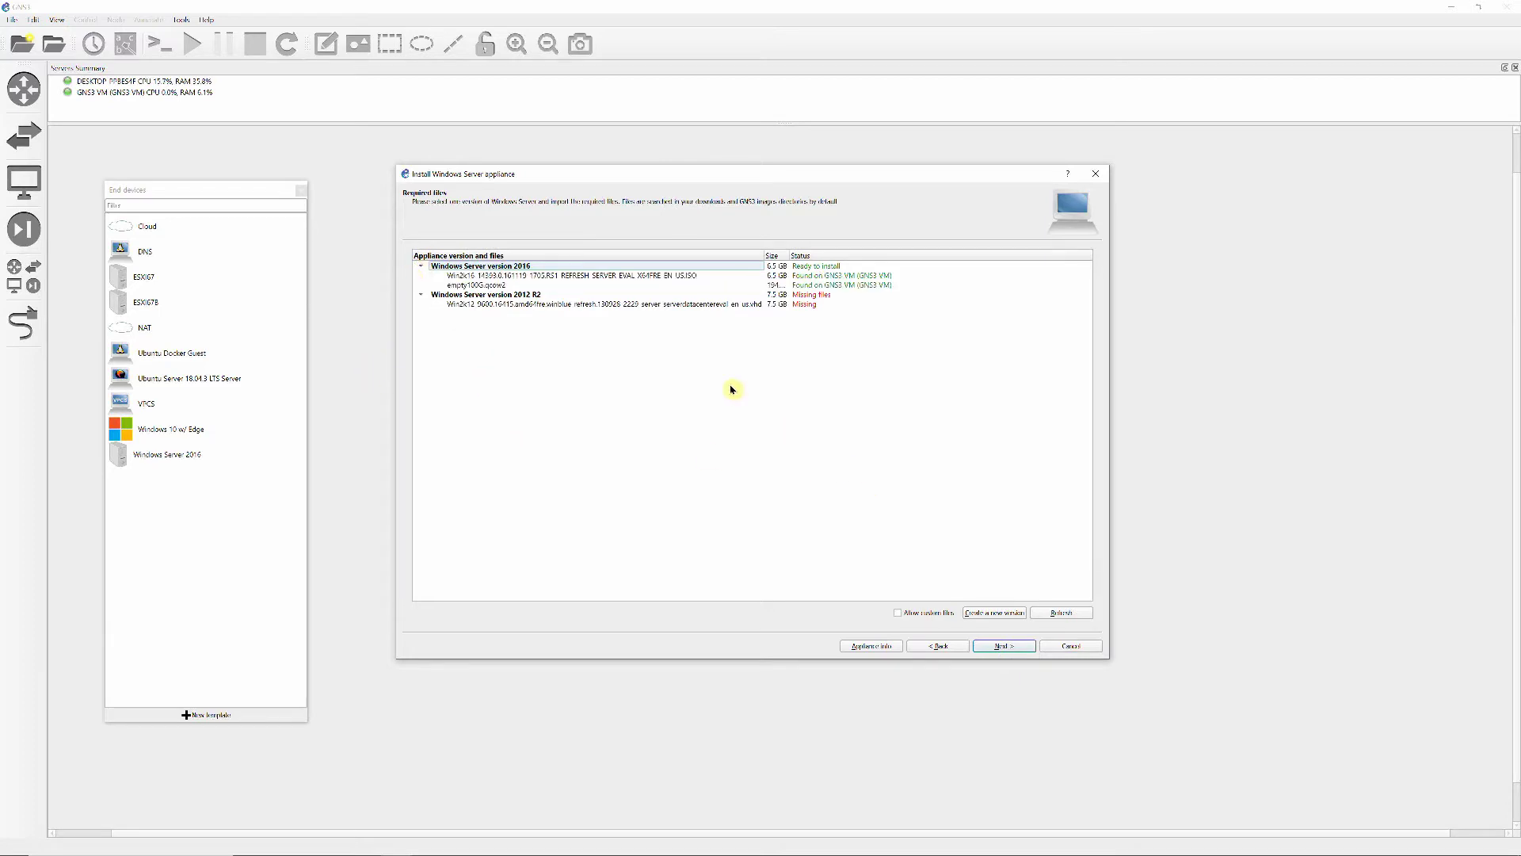
click(582, 278)
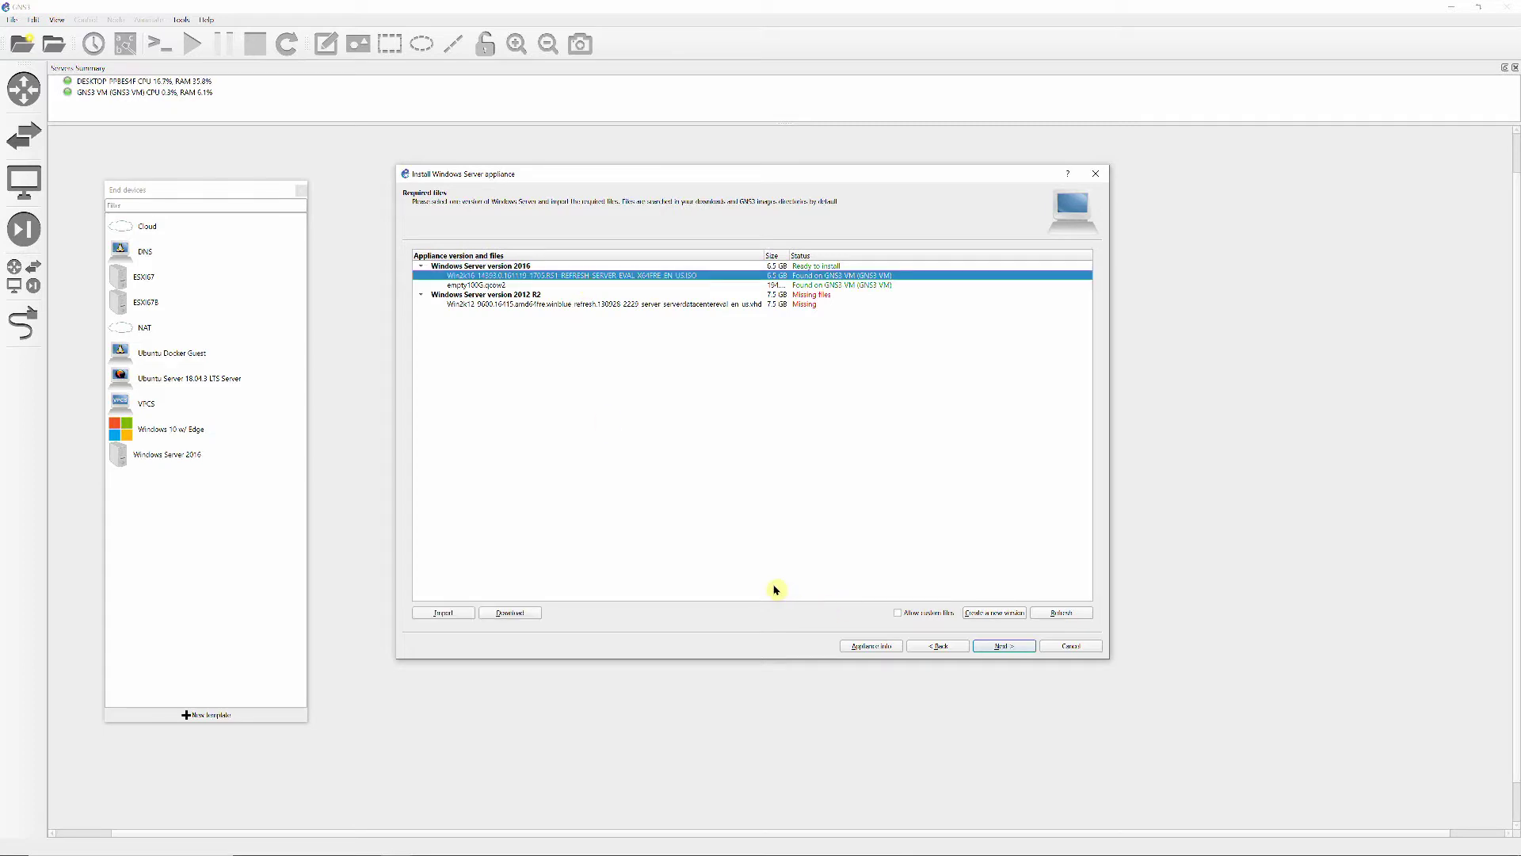
click(1004, 647)
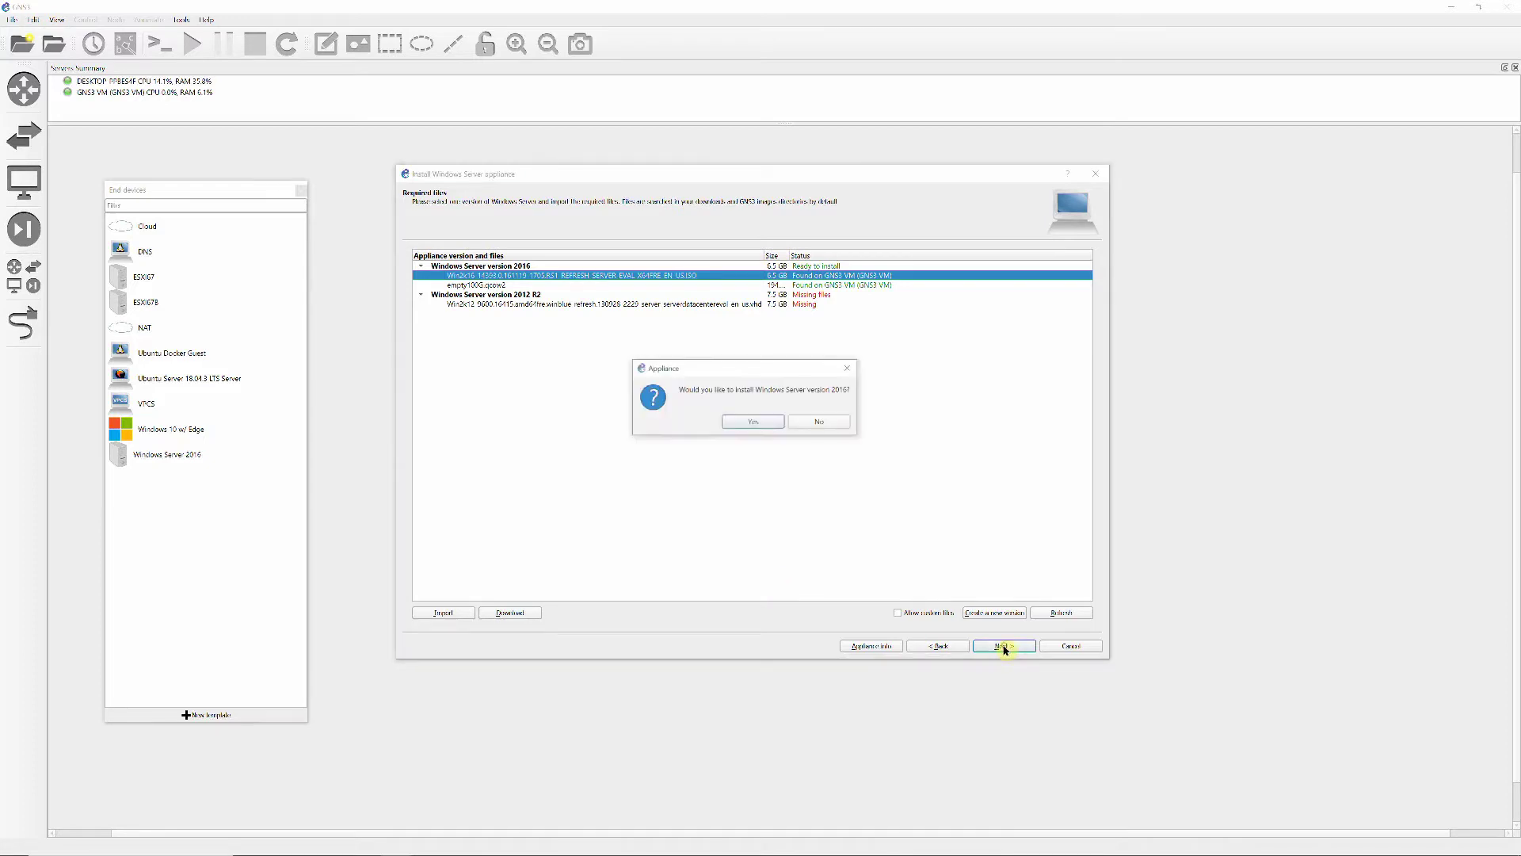
click(752, 424)
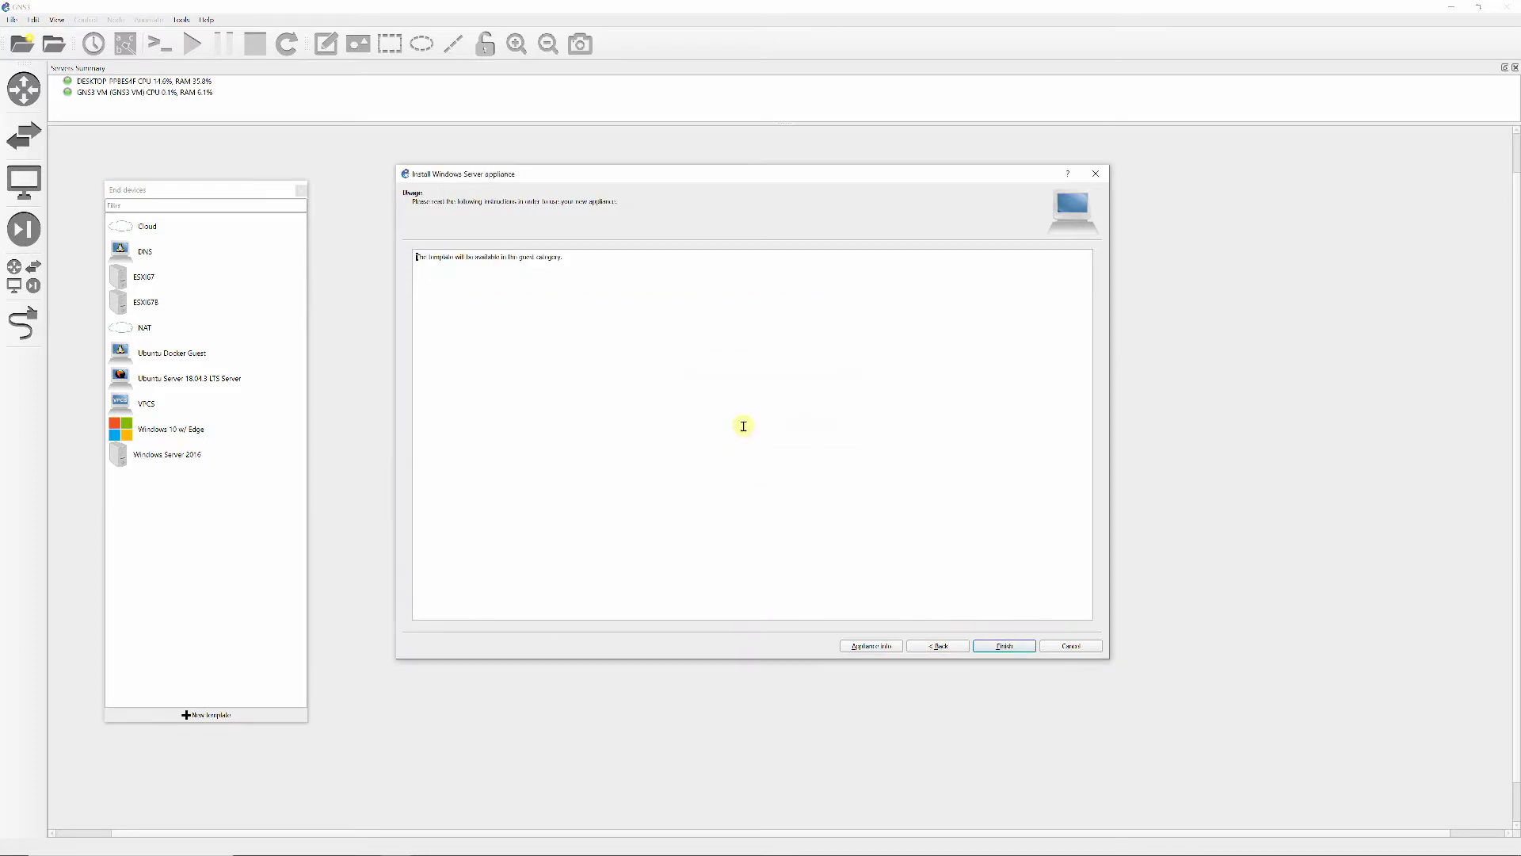
click(1069, 647)
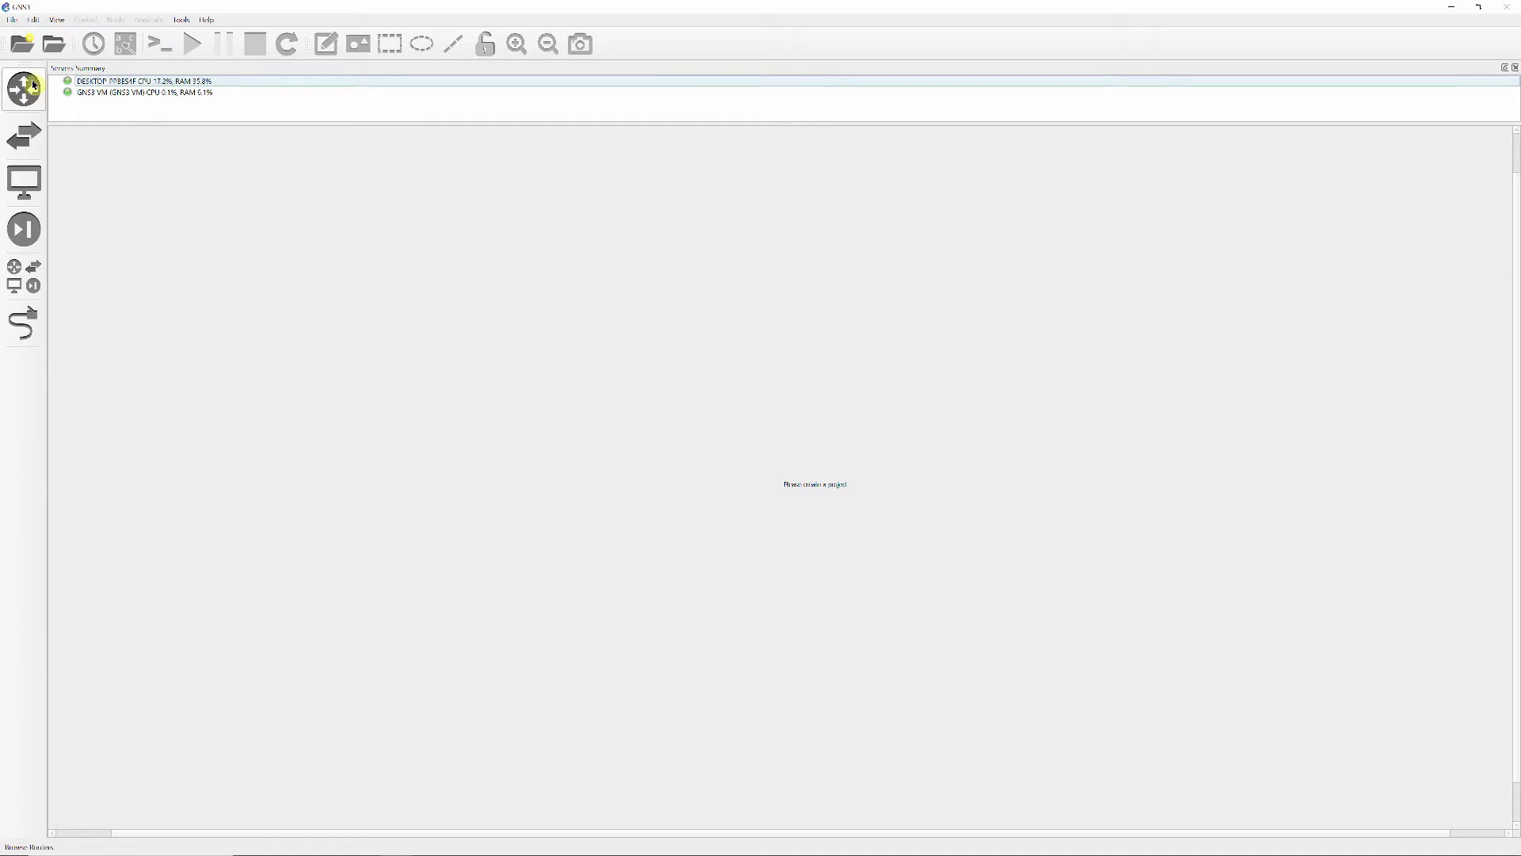
Step: Create a new project named 'Simulation of Cisco VMware Windows and Linux'
click(22, 43)
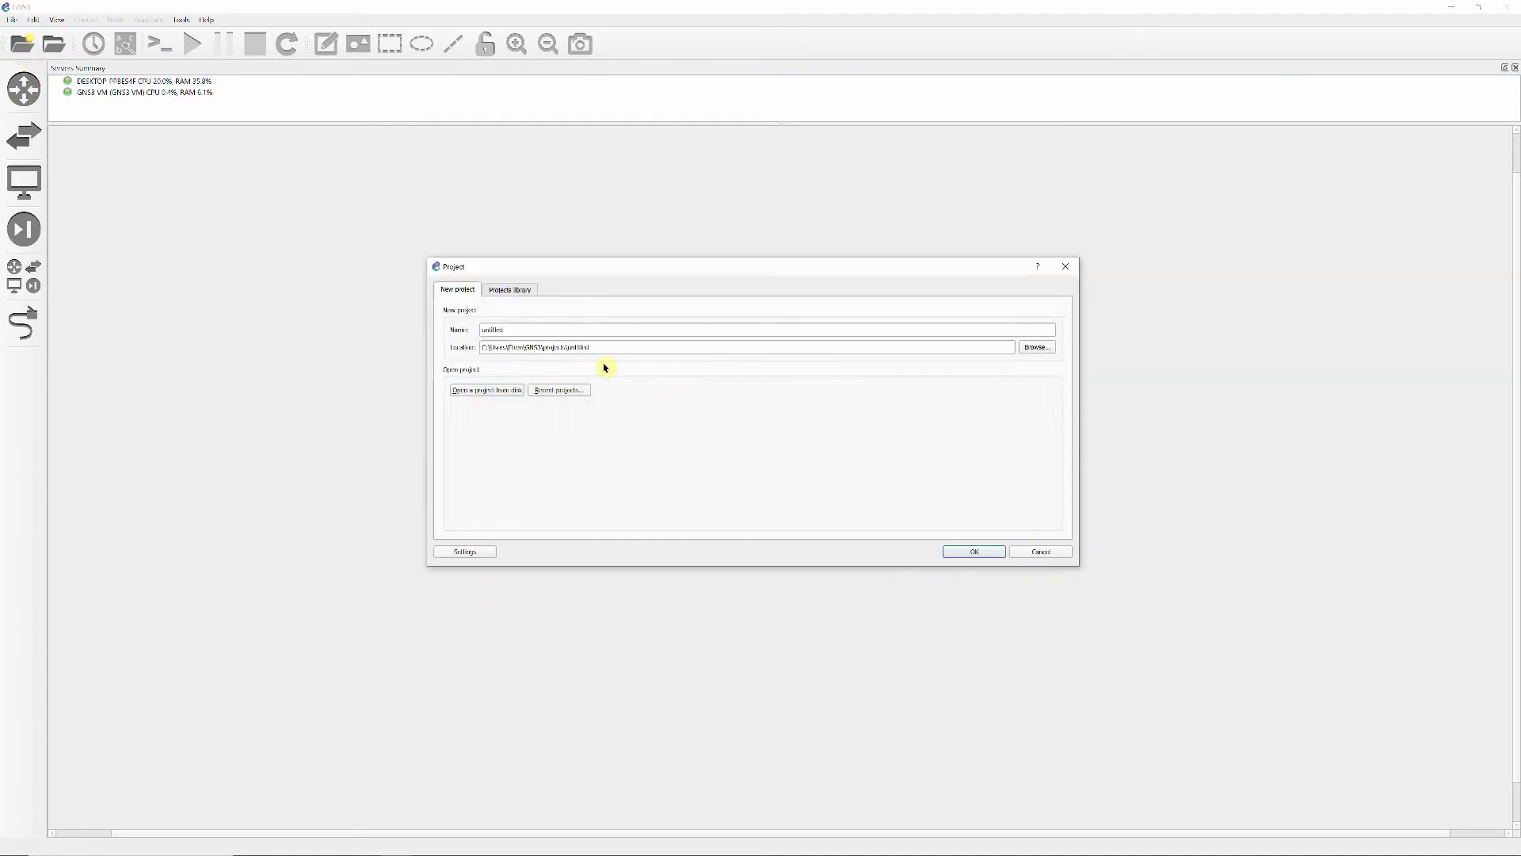
text(Simulation of Cisco VMware Windows and I)
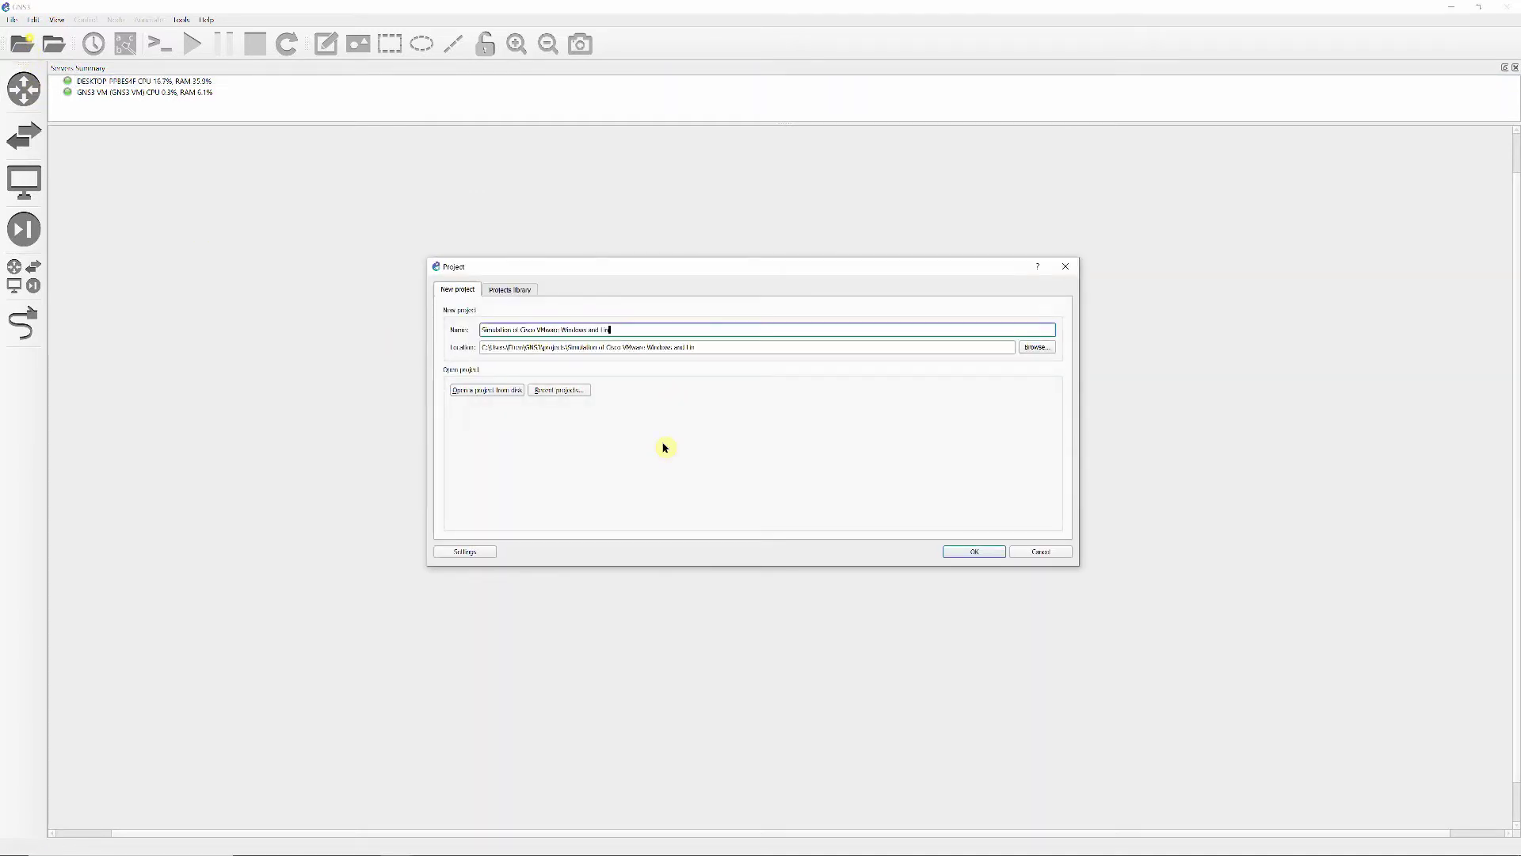
text(inux)
click(975, 550)
Step: Place a Cloud node on the local server and a Windows Server 2016 node on the canvas
click(24, 276)
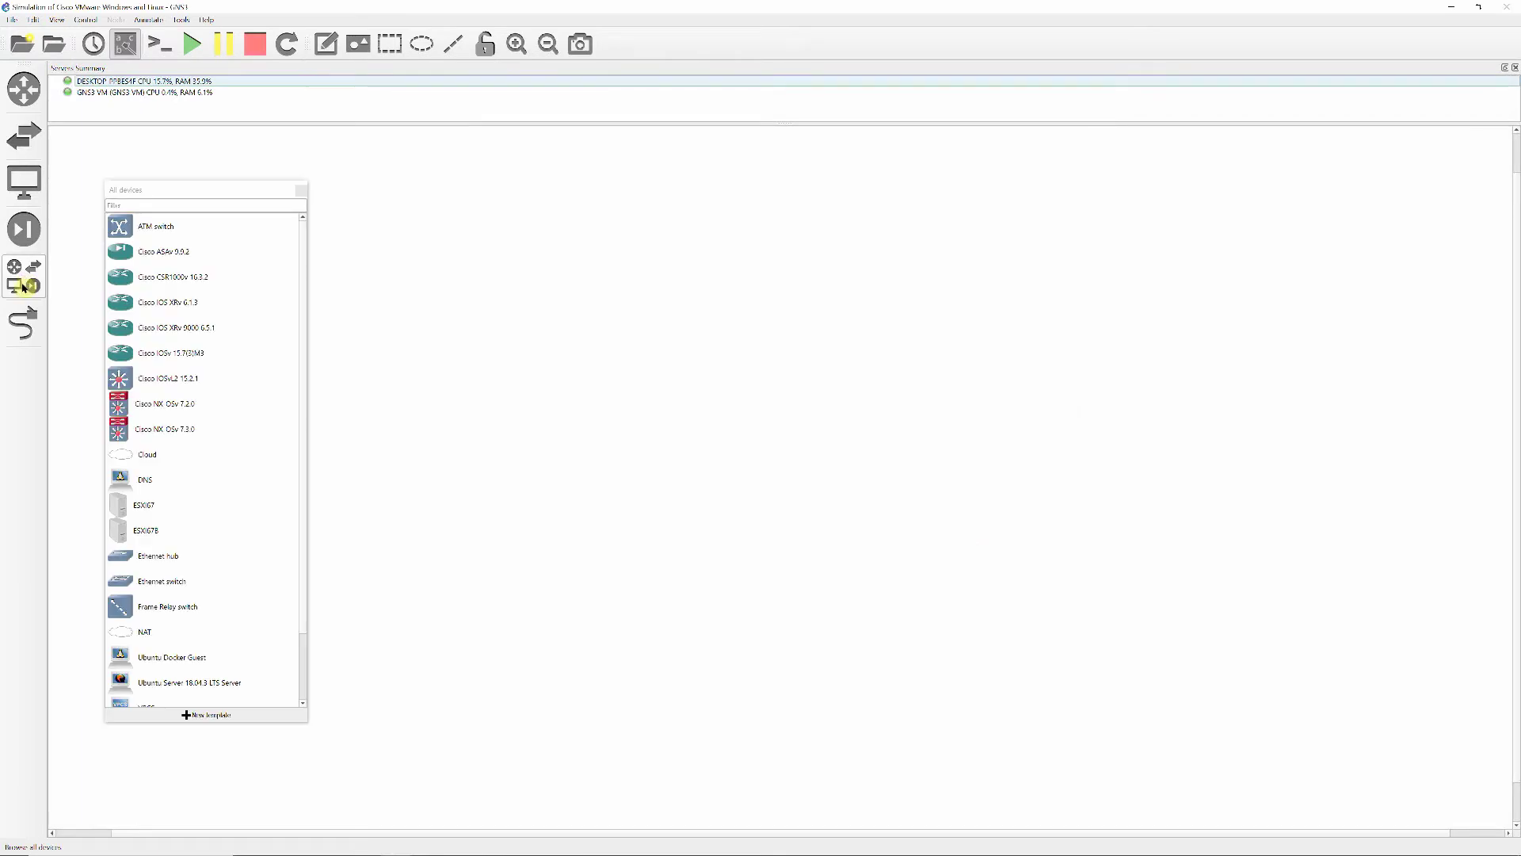
click(151, 456)
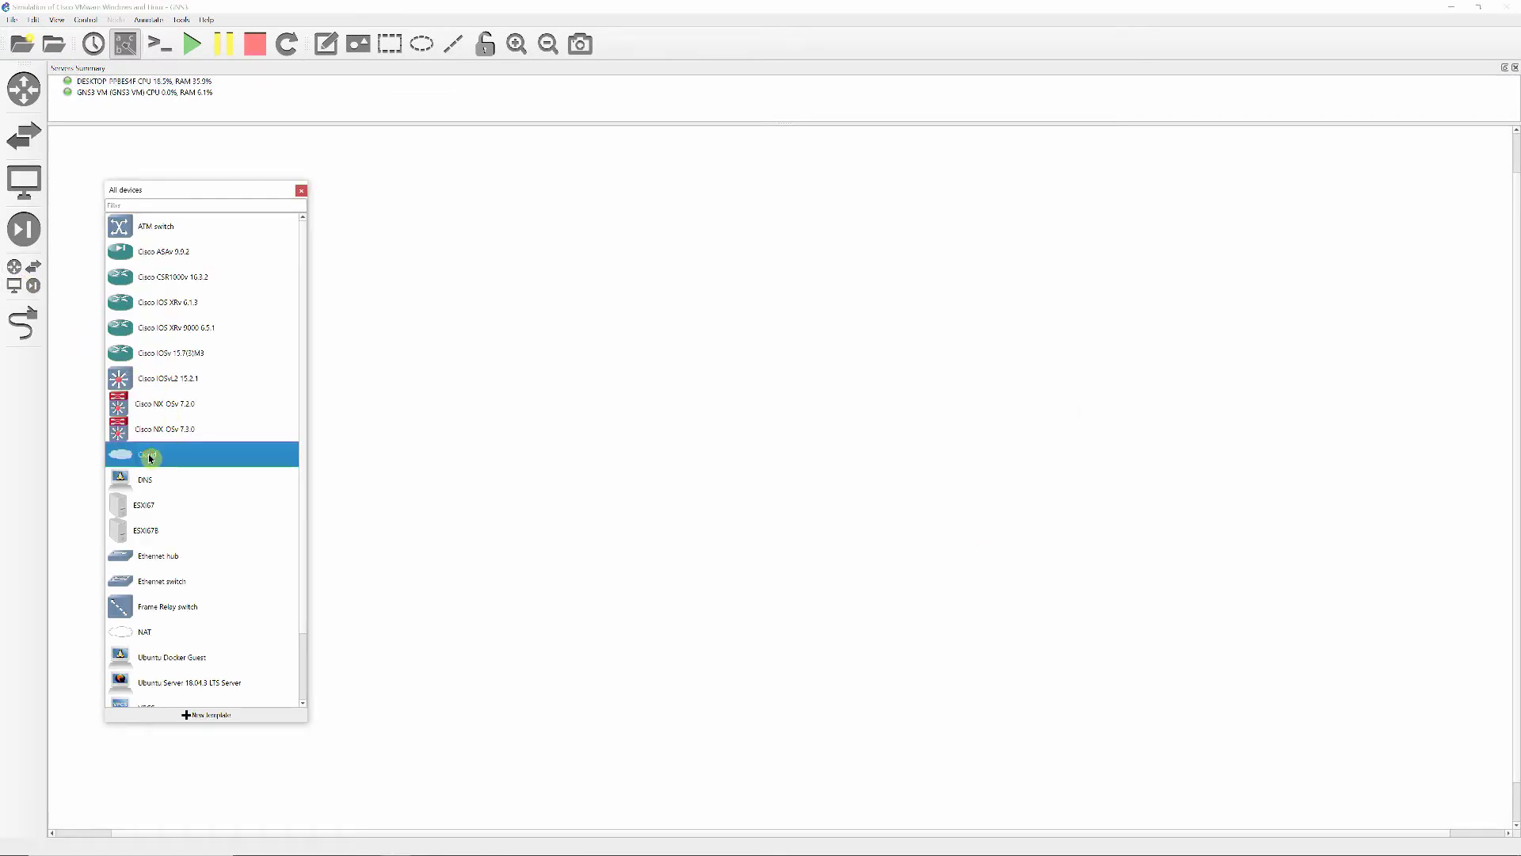
drag(149, 457, 1278, 307)
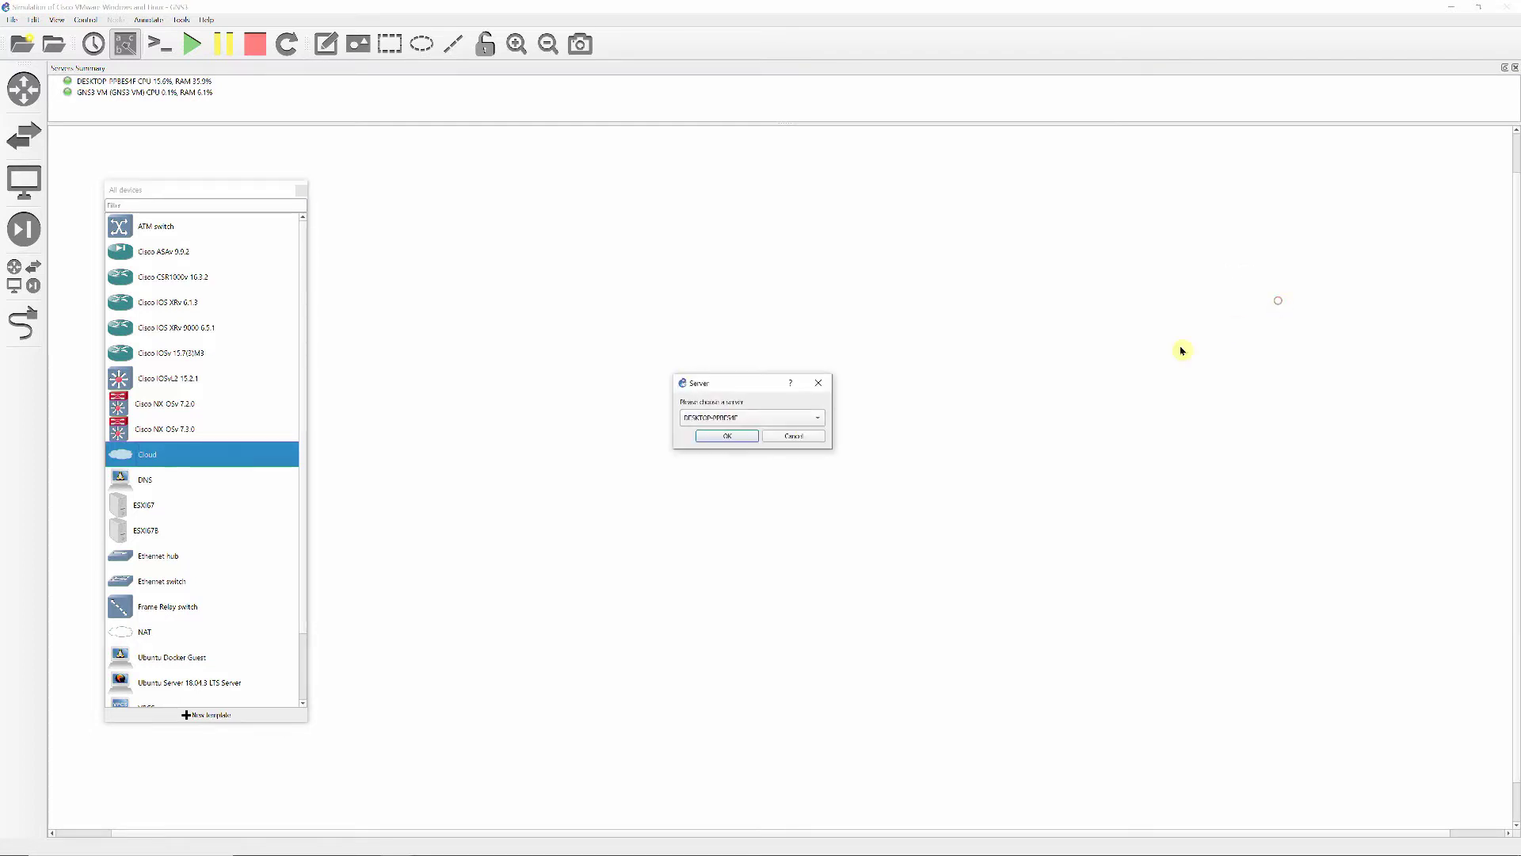
click(783, 425)
click(782, 422)
click(726, 436)
scroll(176, 690, down, 1)
click(176, 690)
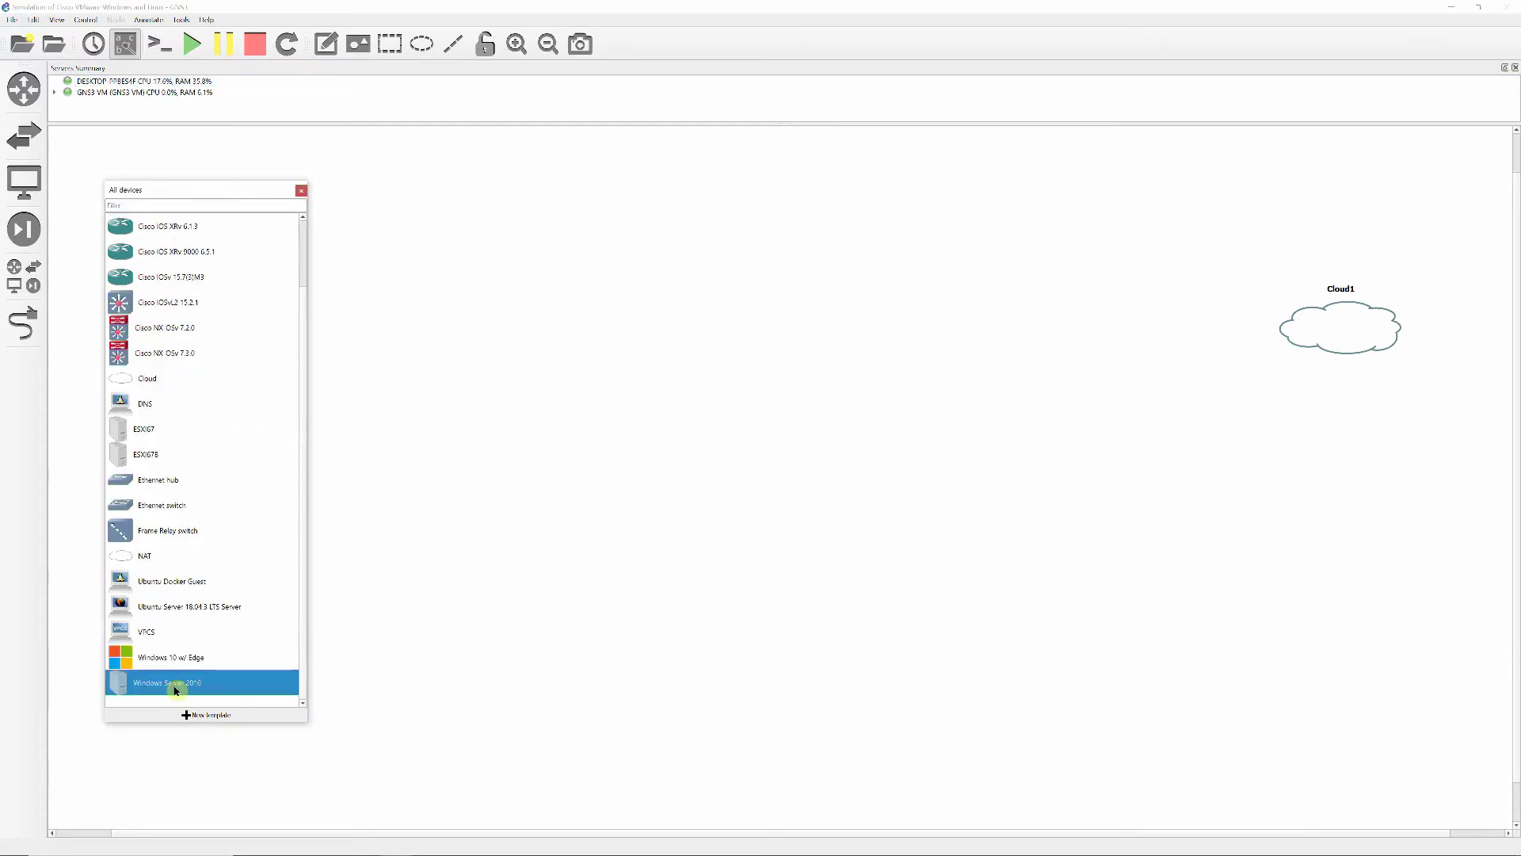
drag(176, 690, 963, 233)
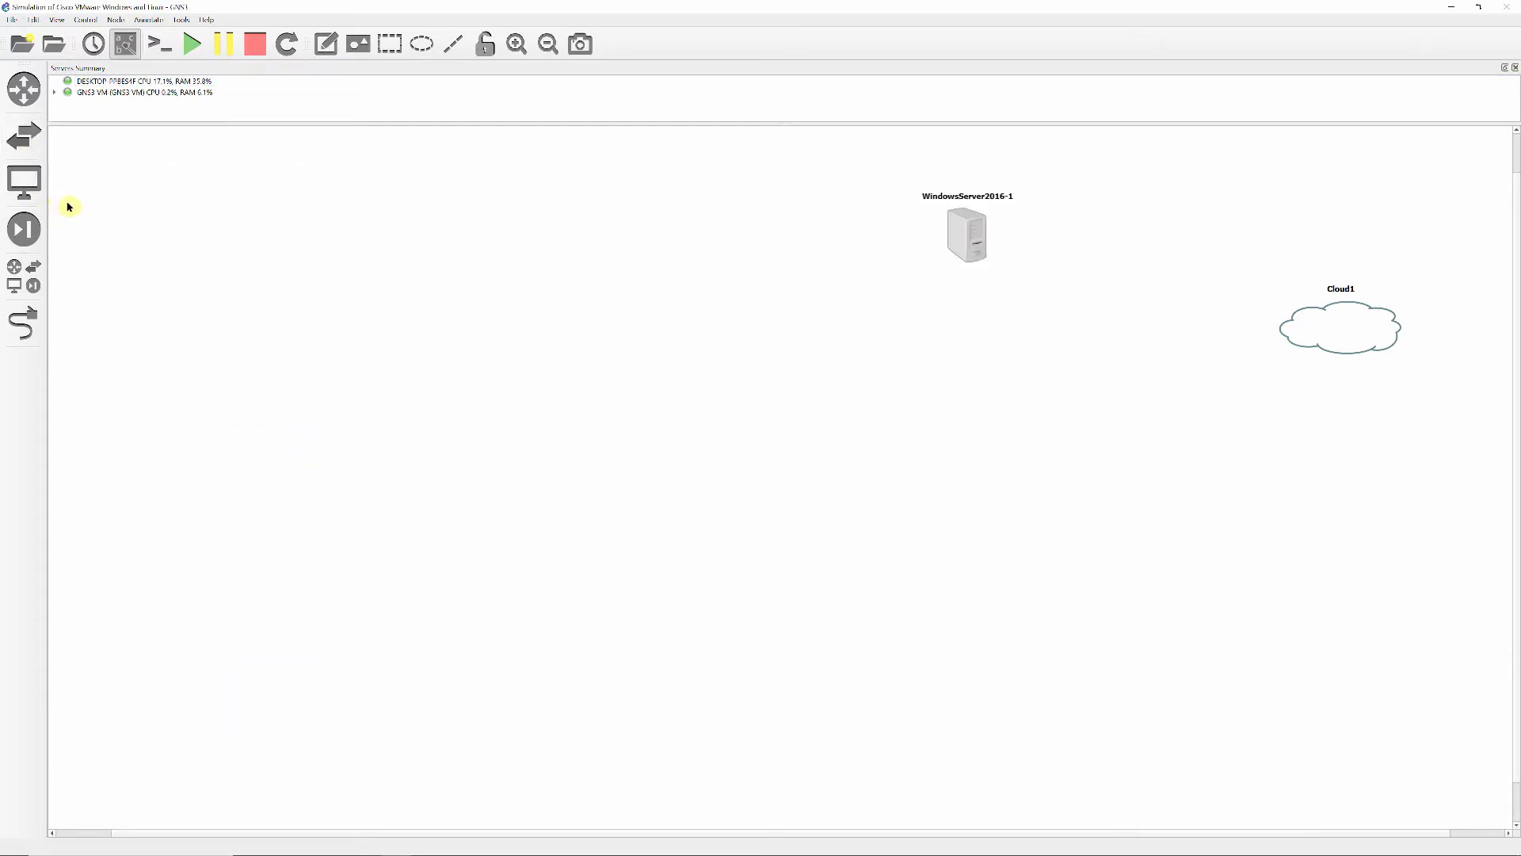
click(23, 322)
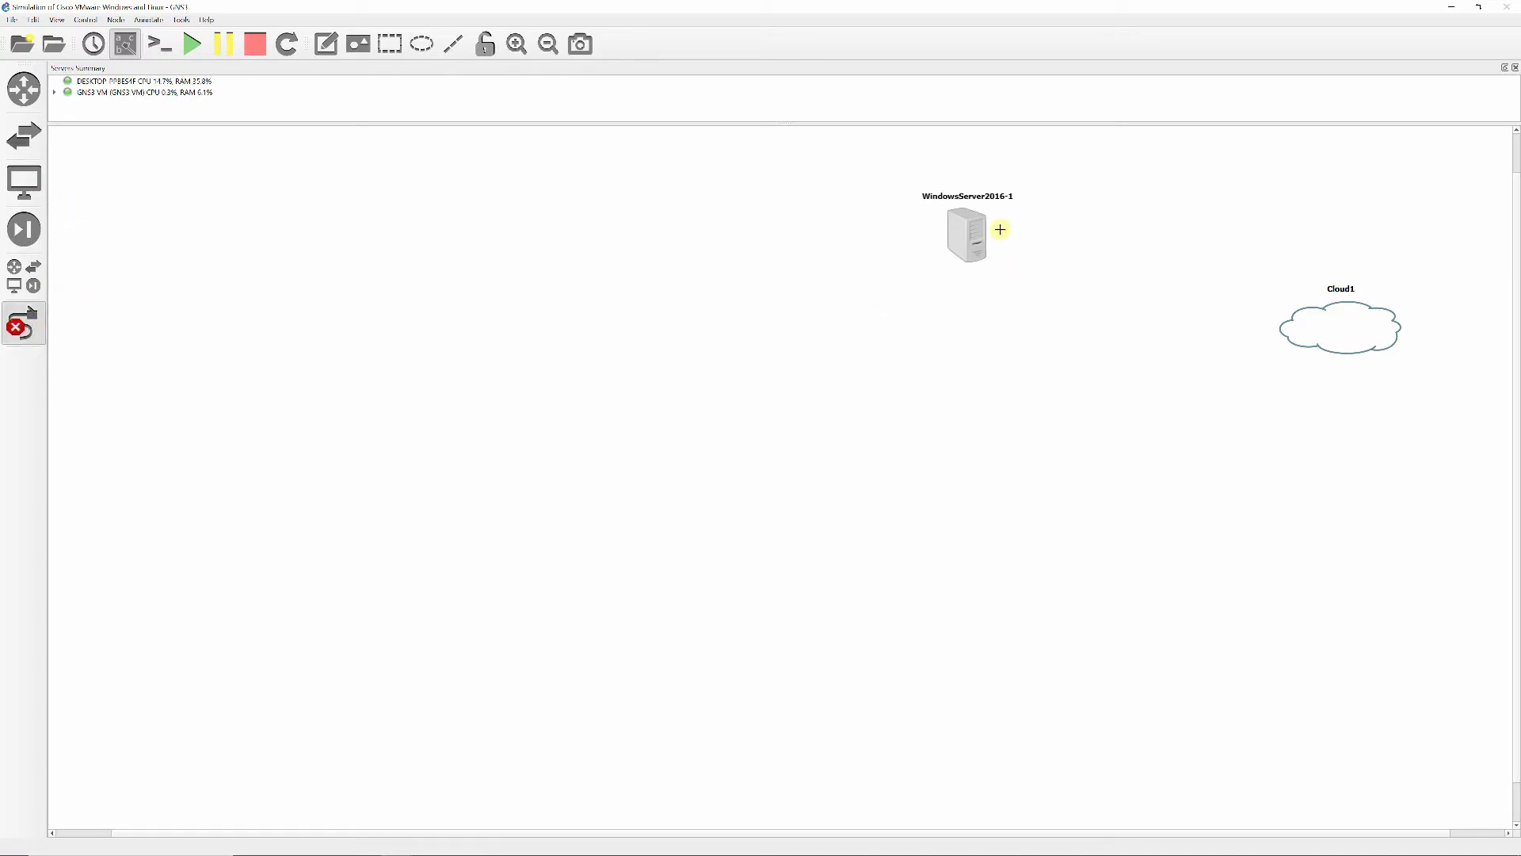
Step: Link WindowsServer2016-1's NIC1 to Cloud1's eth0
click(977, 233)
click(992, 245)
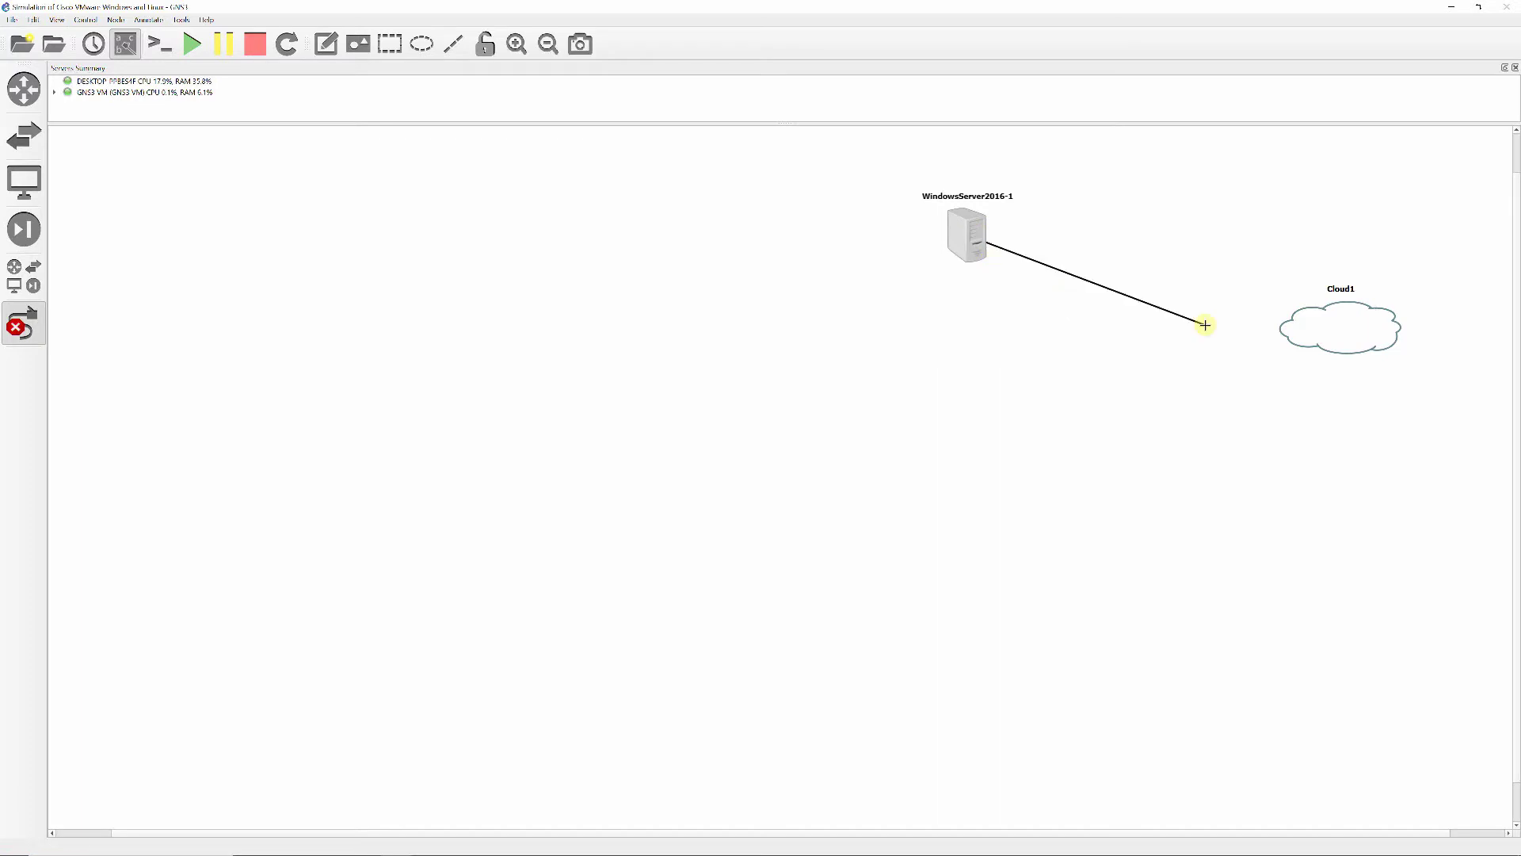
click(1300, 321)
click(1308, 331)
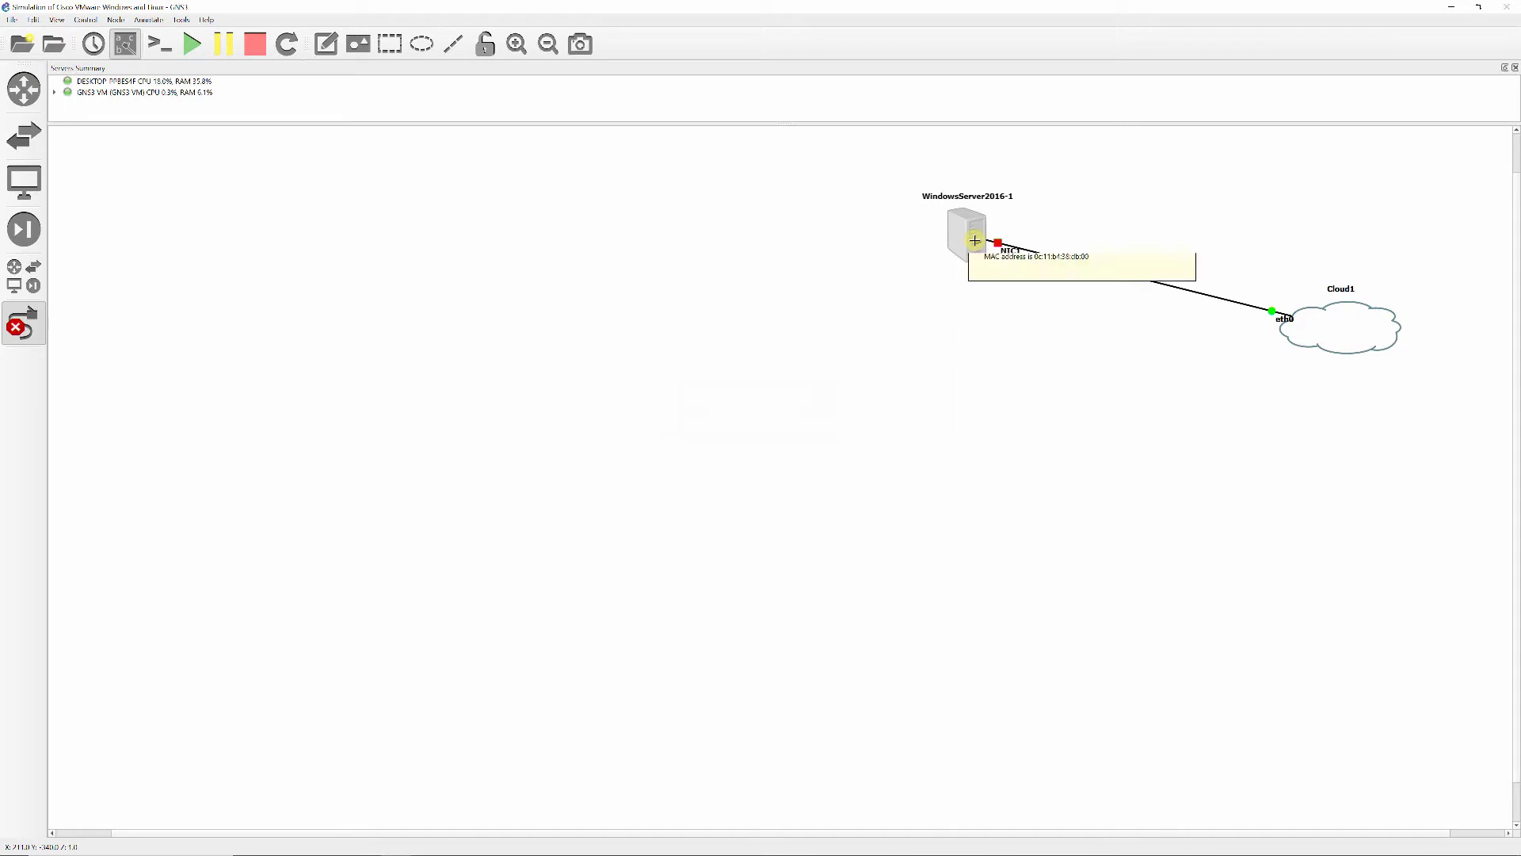
Step: Start WindowsServer2016-1 and open its console
right_click(975, 244)
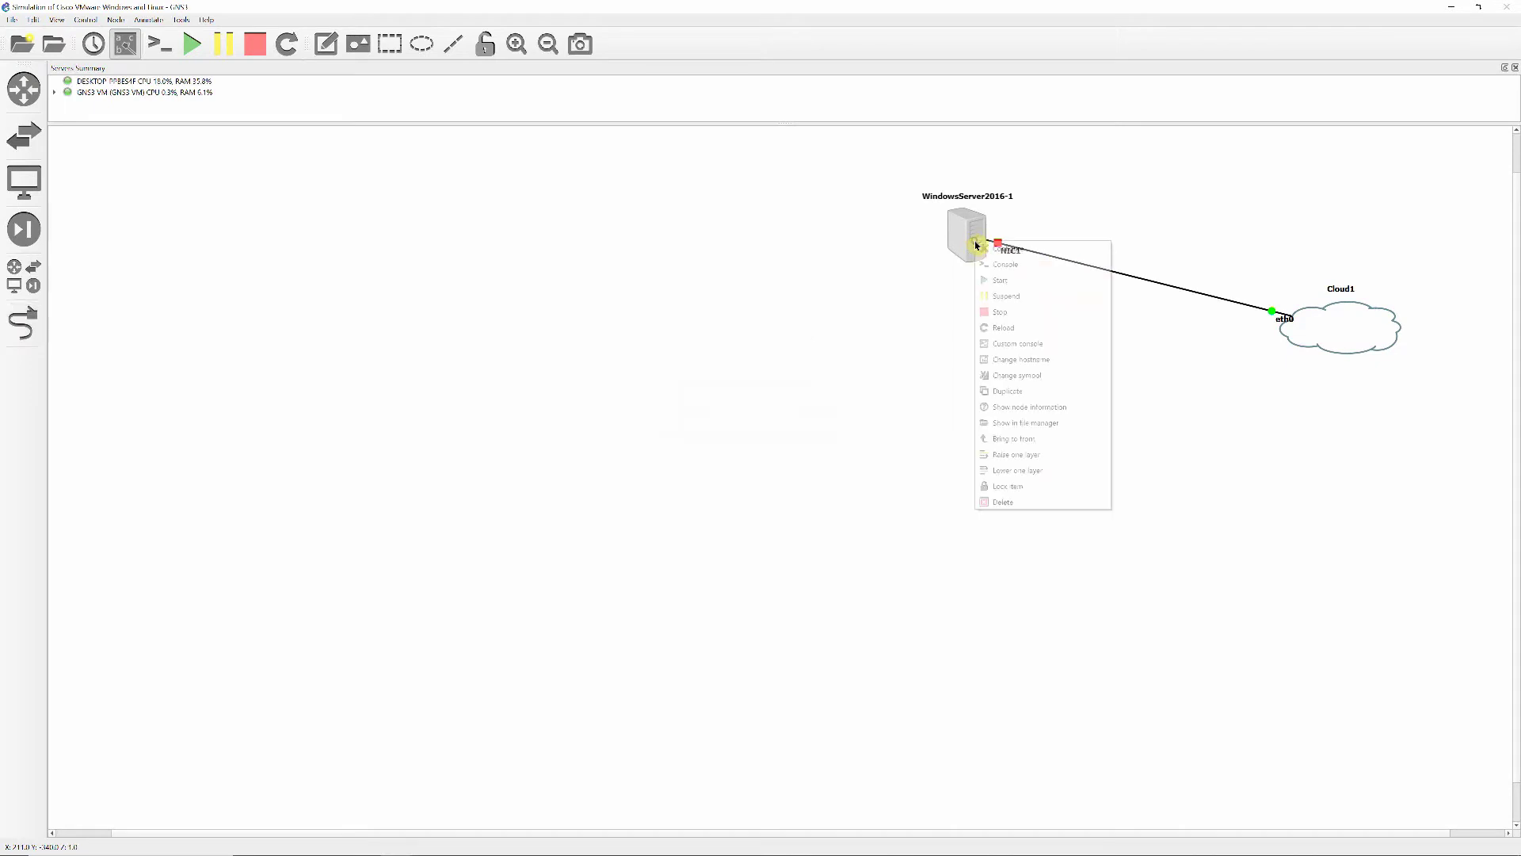
click(994, 280)
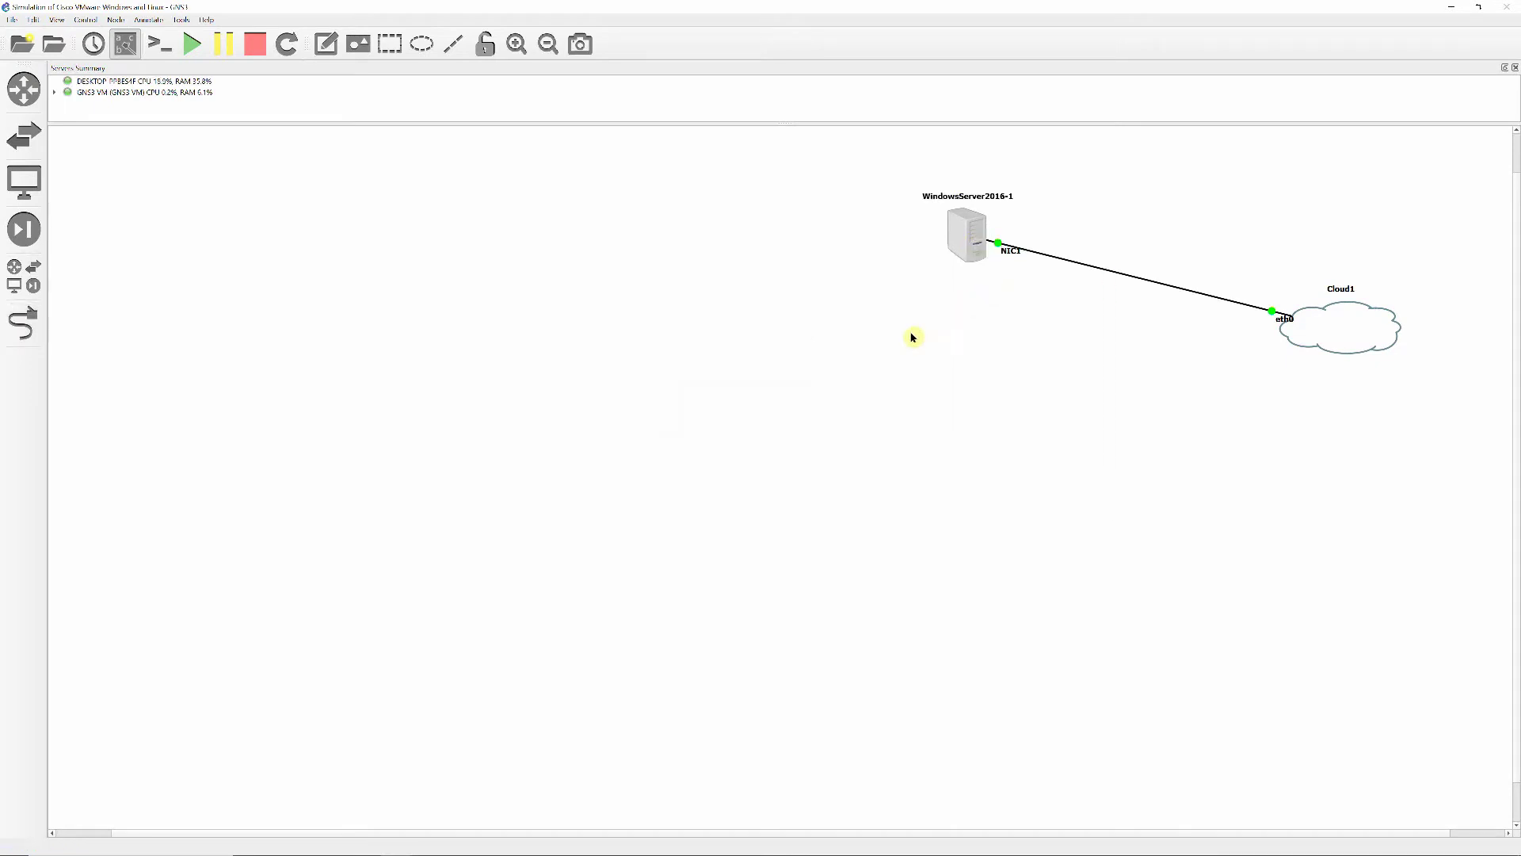
right_click(973, 238)
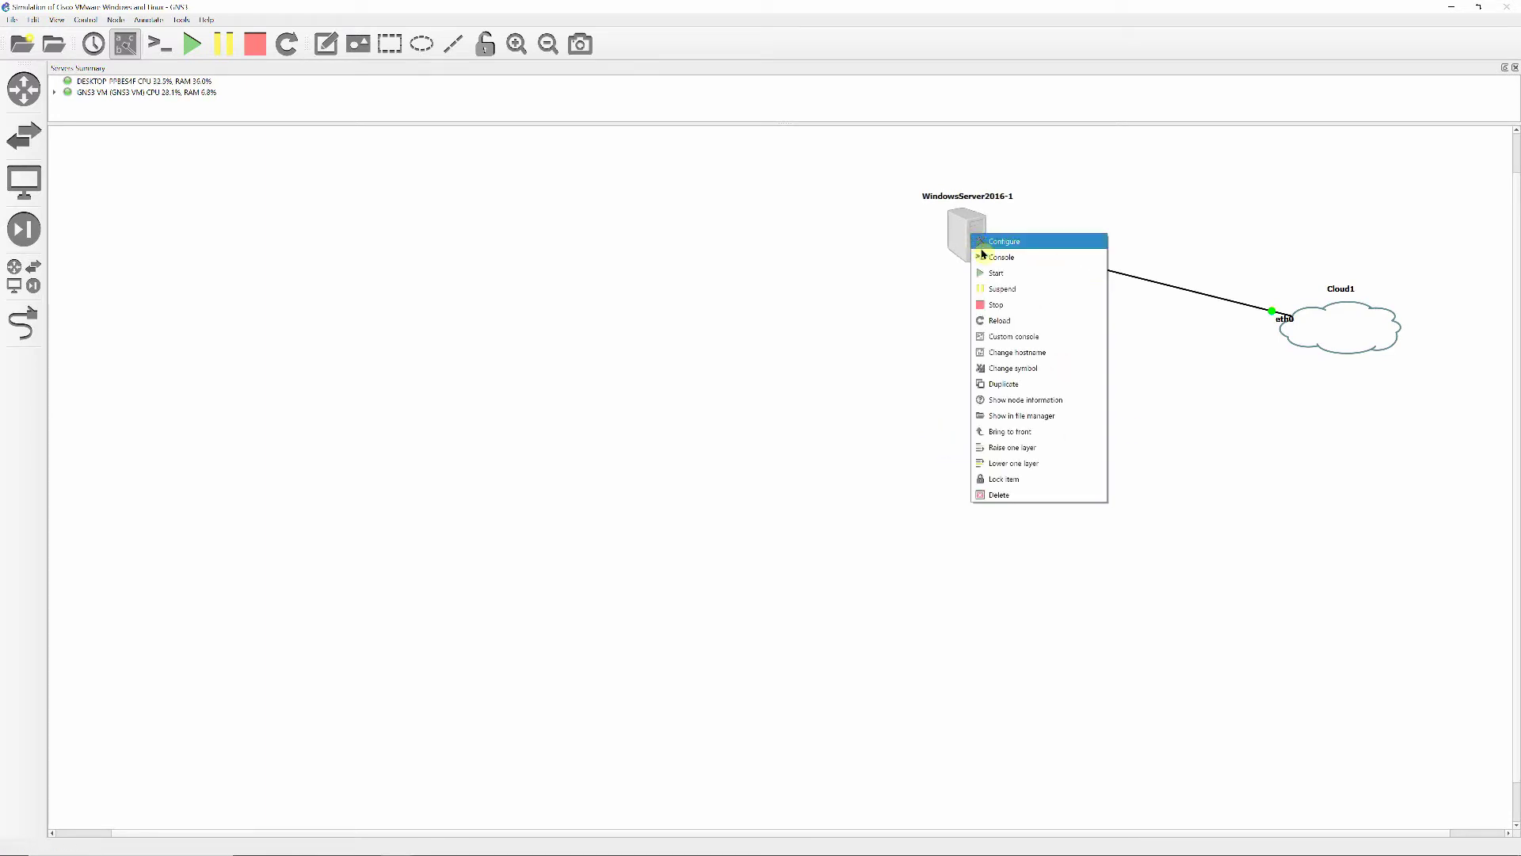
click(983, 257)
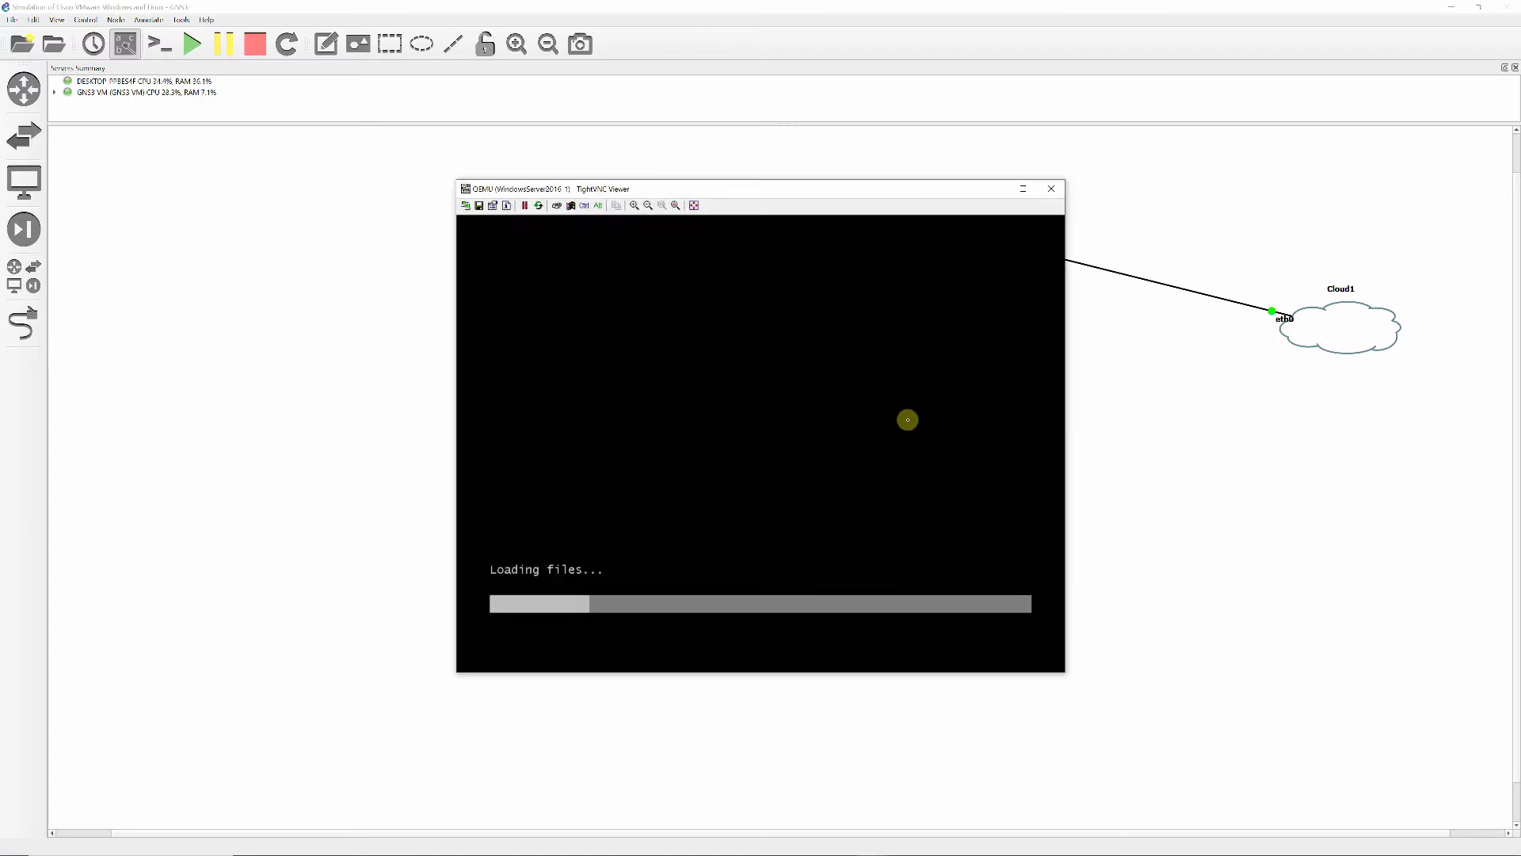
Step: Install Windows Server 2016 Datacenter Evaluation (Desktop Experience) with default language settings
drag(737, 184, 647, 146)
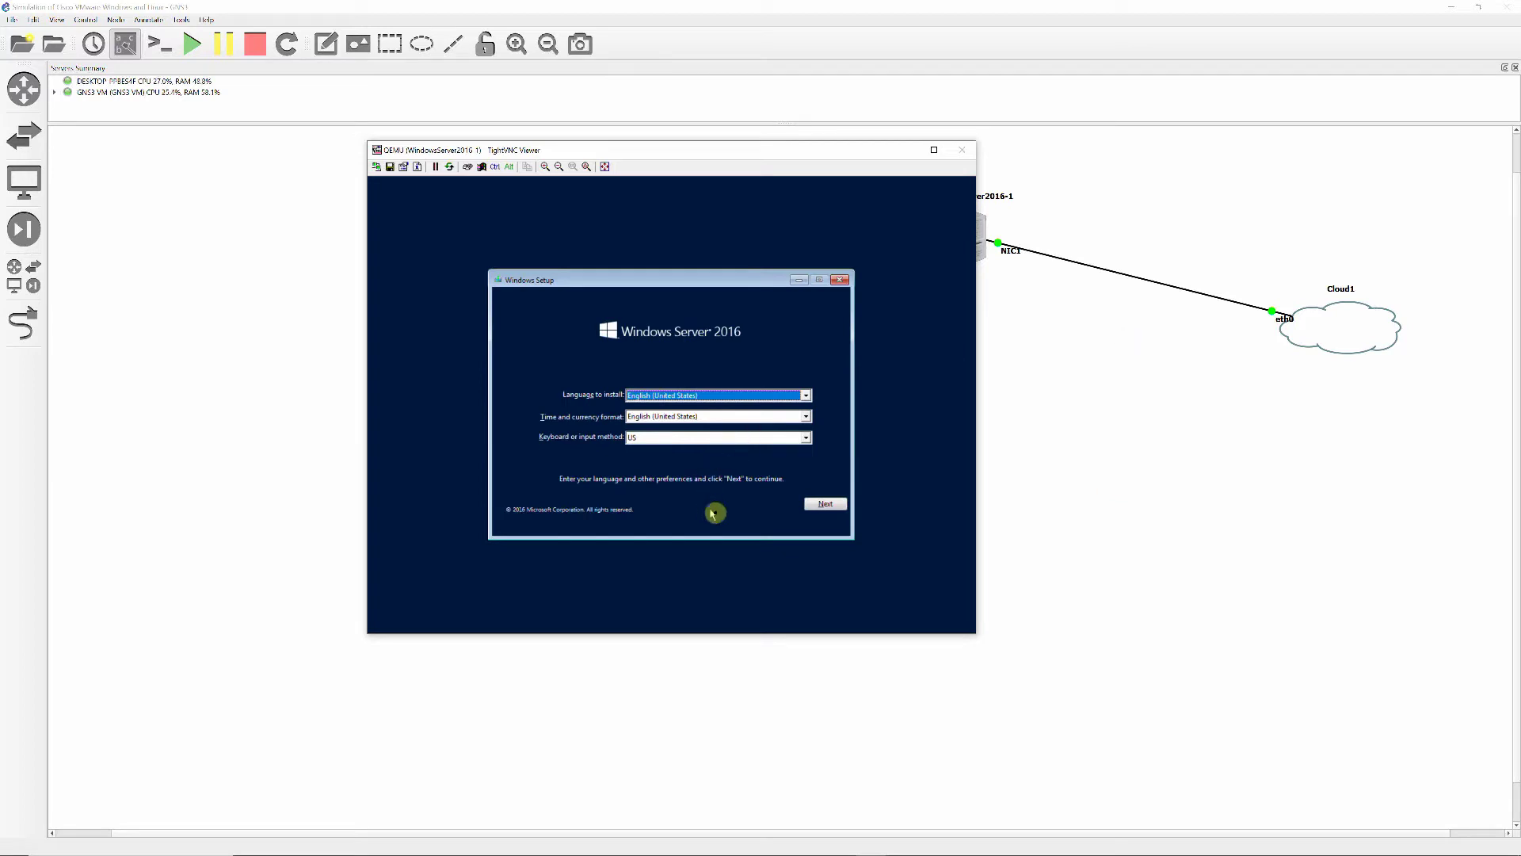
click(832, 510)
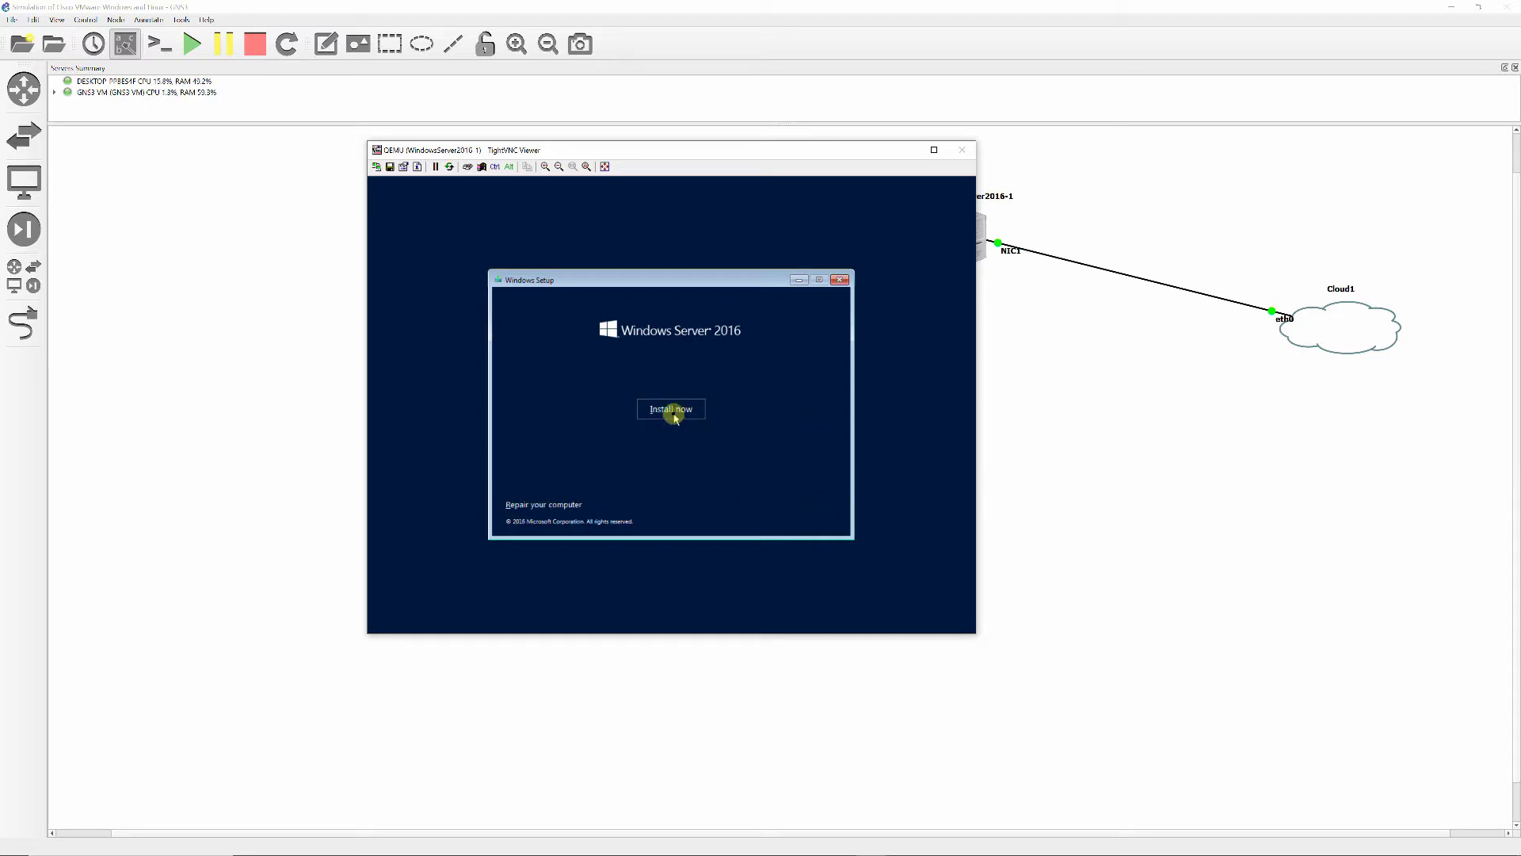
click(671, 411)
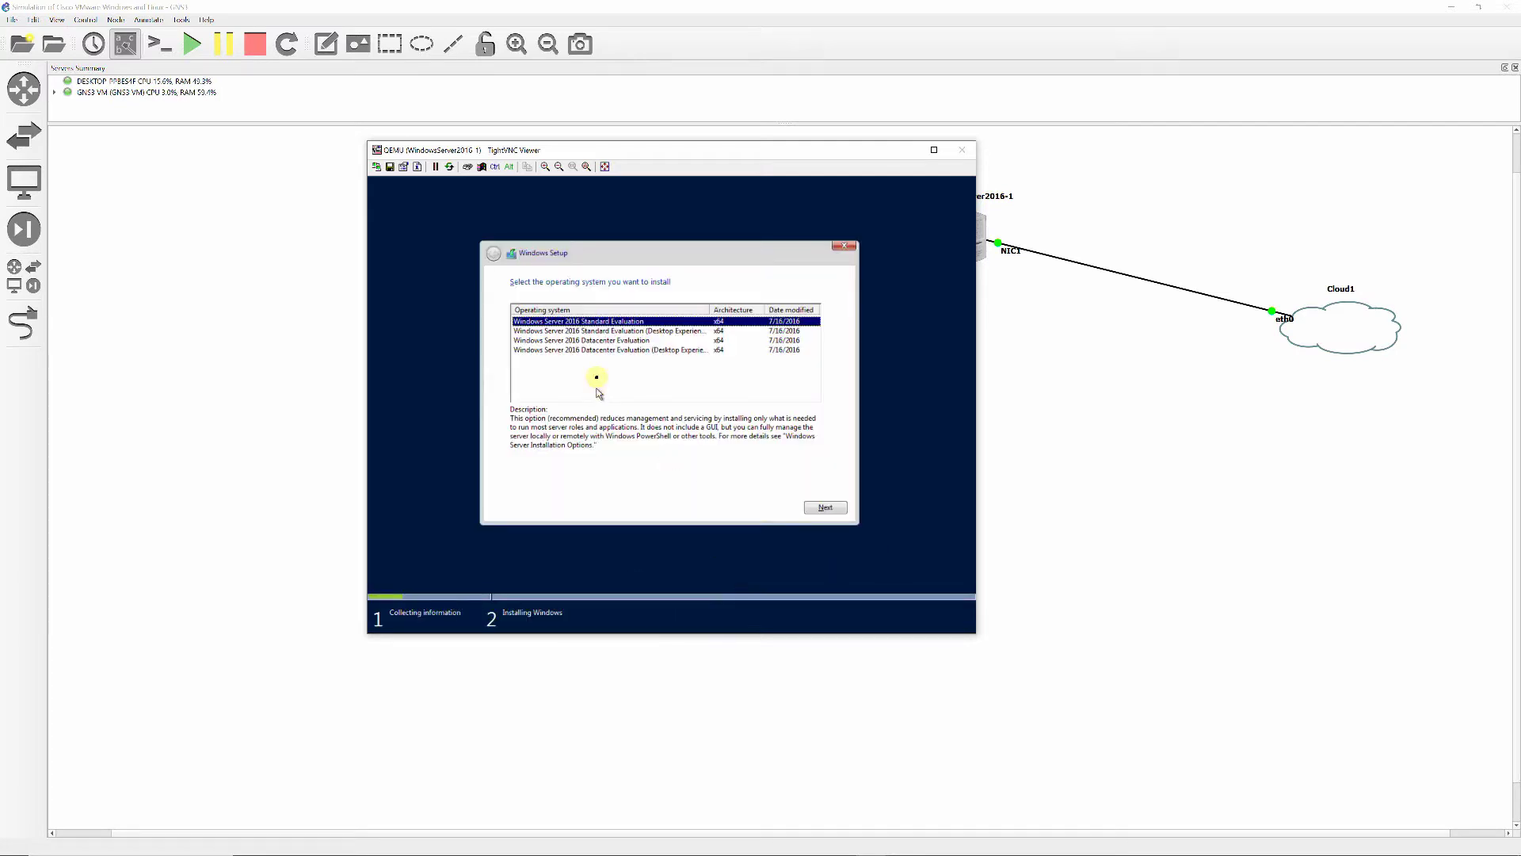
click(592, 351)
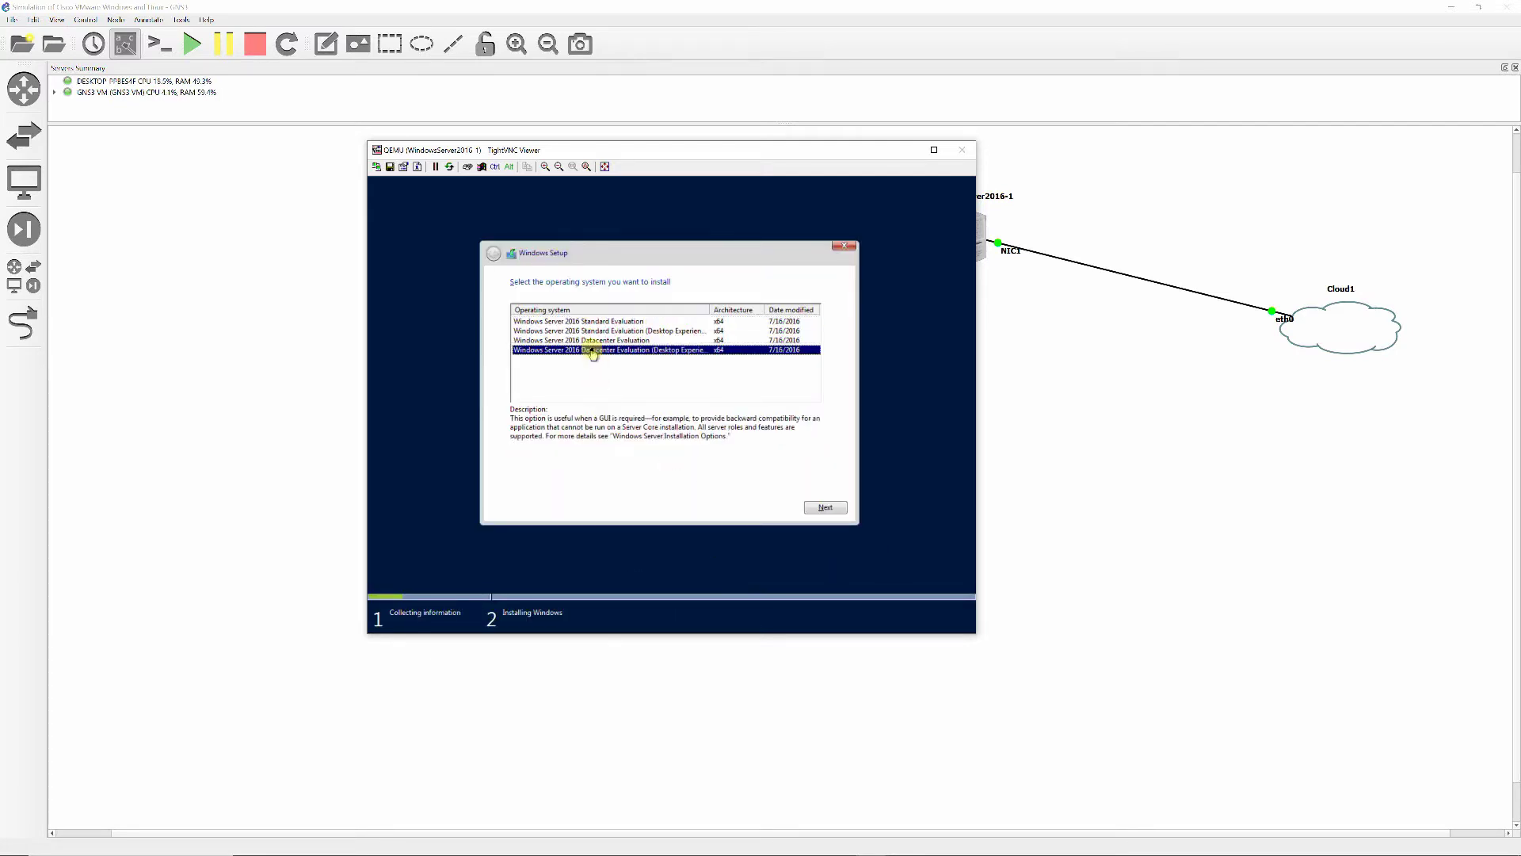
click(820, 511)
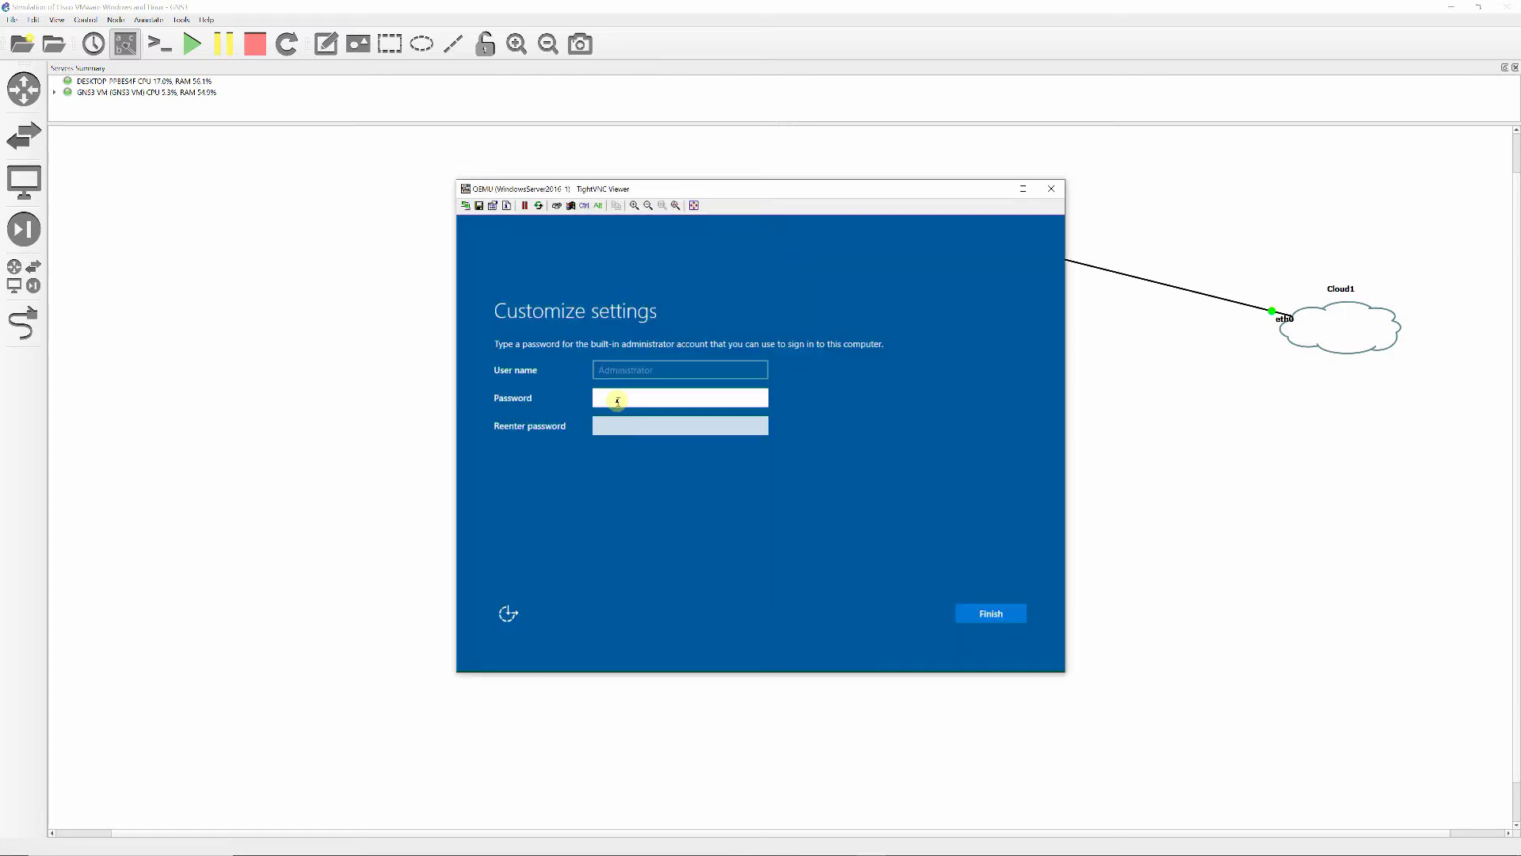
Step: Set and confirm the Administrator account password to finish setup
key(Tab)
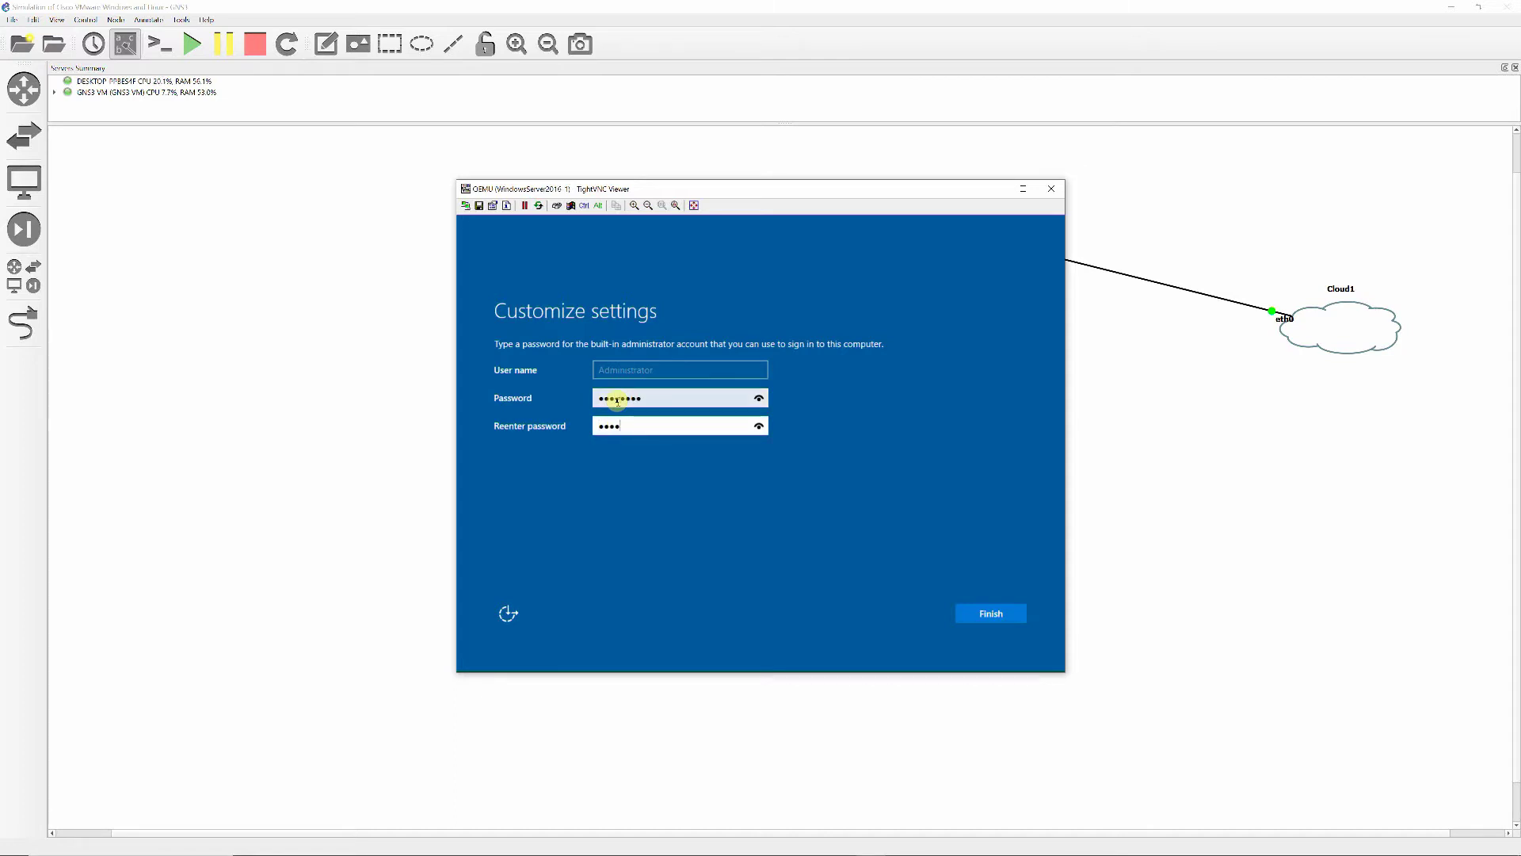
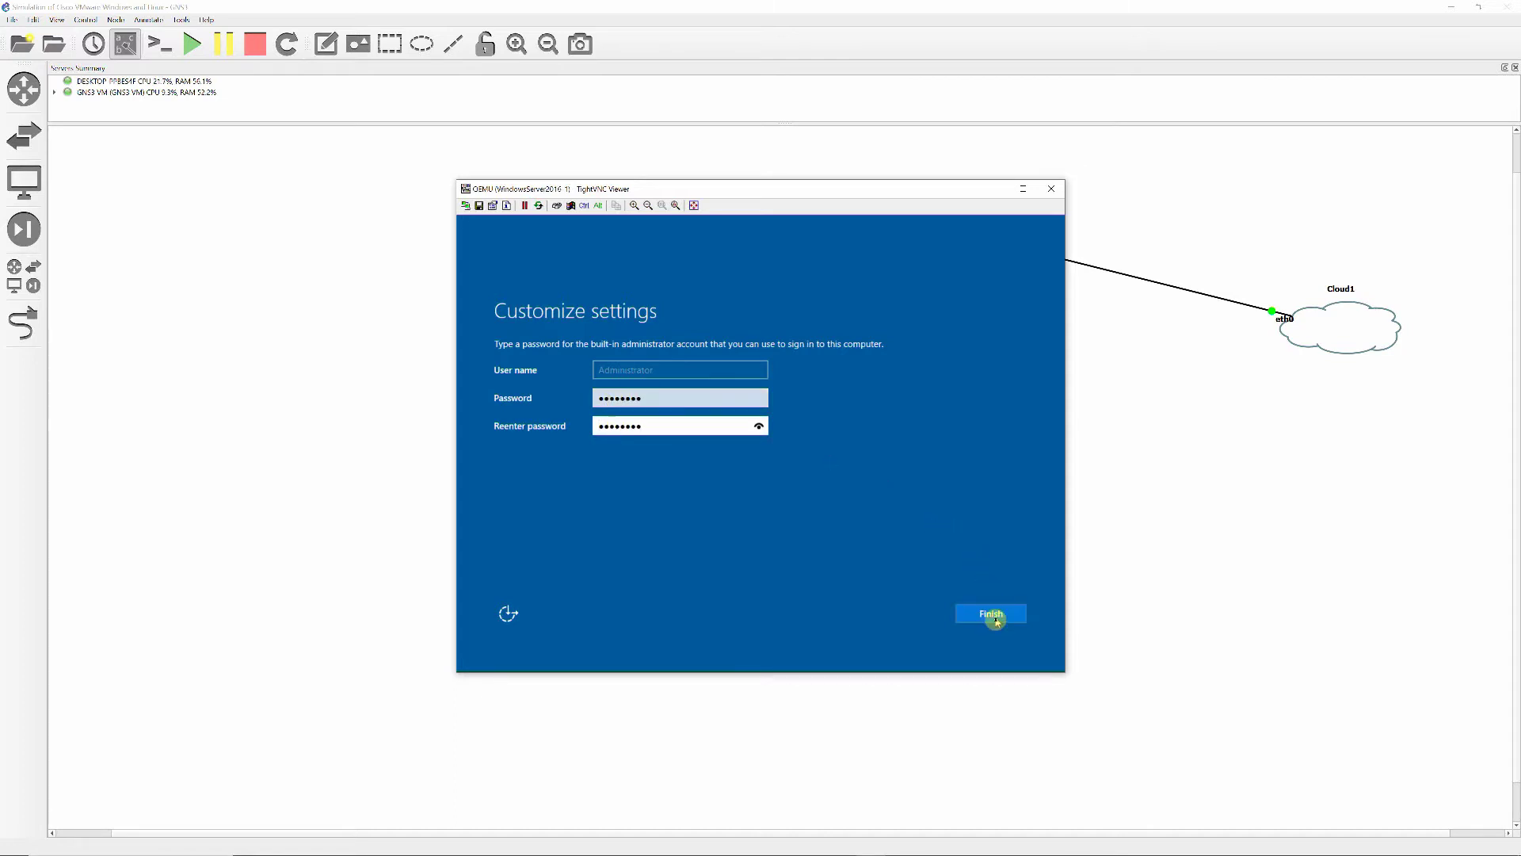
click(993, 618)
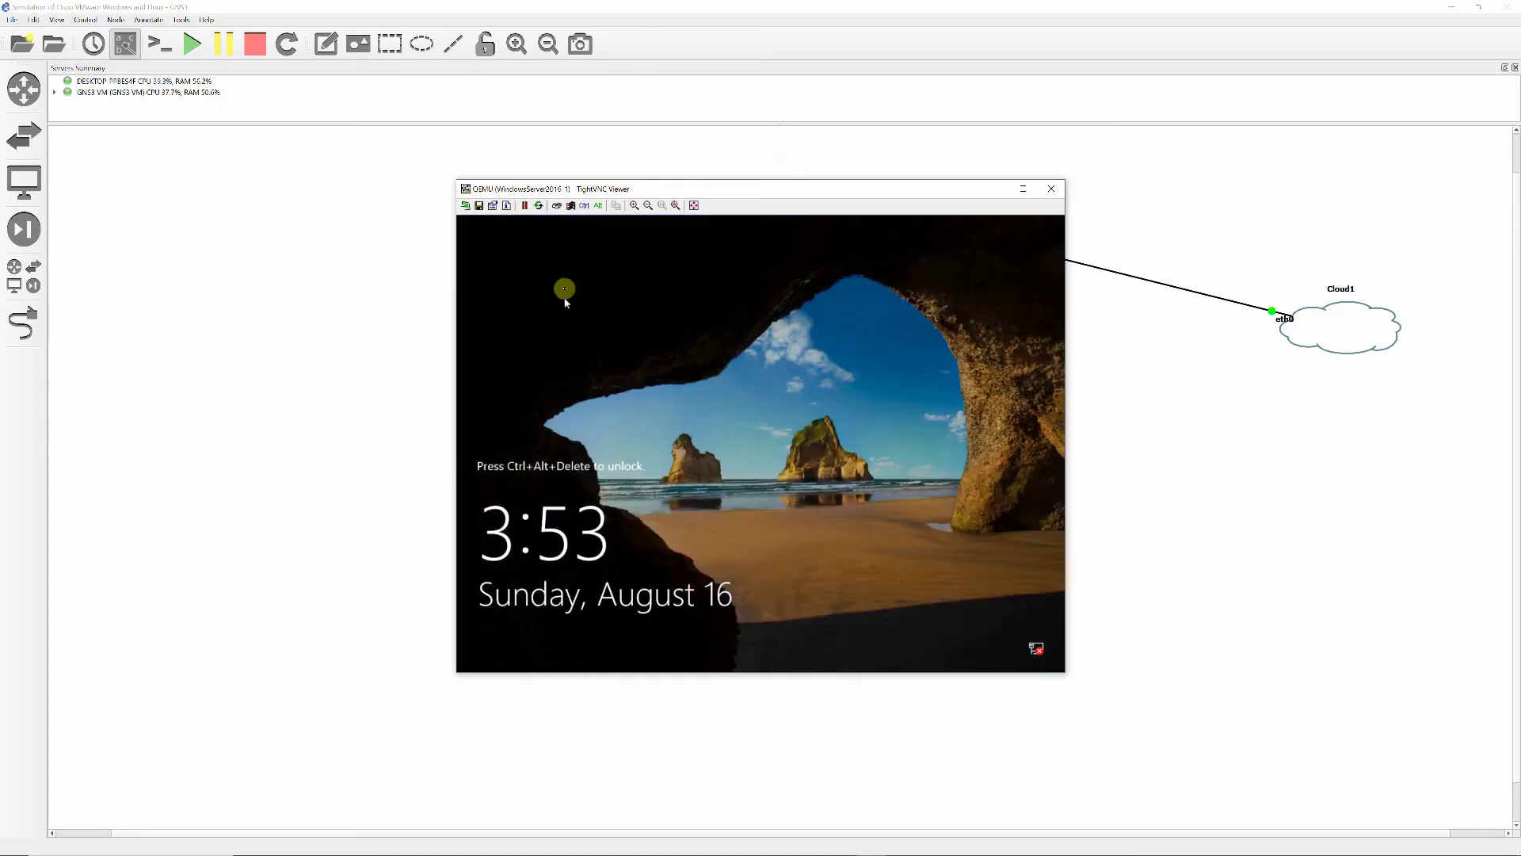
Step: Sign in to the server as Administrator via Ctrl+Alt+Delete and the account password
key(ctrl+alt+Delete)
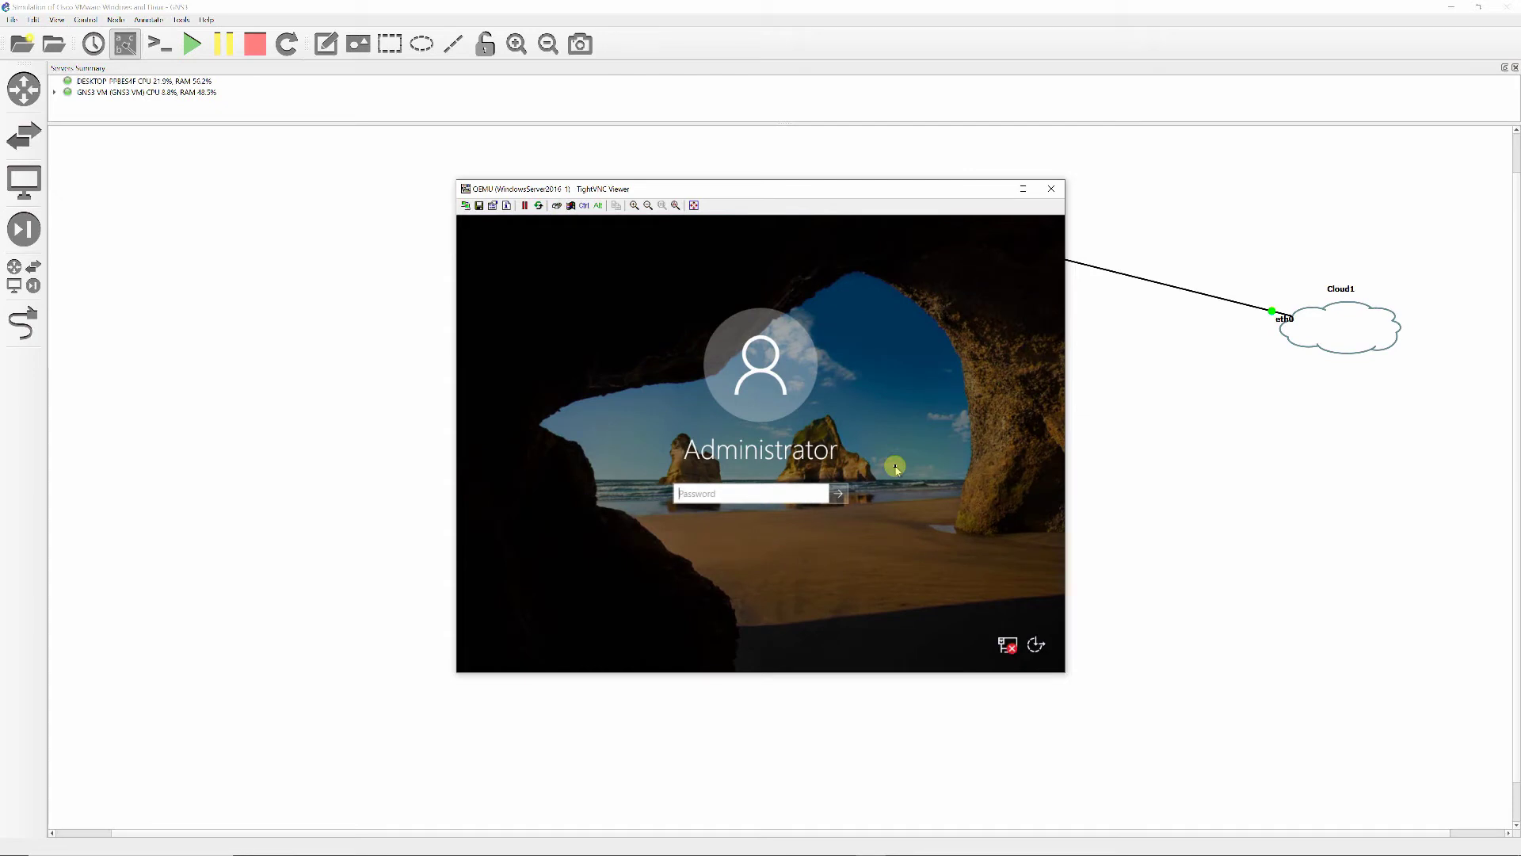
text(•••••••)
key(Return)
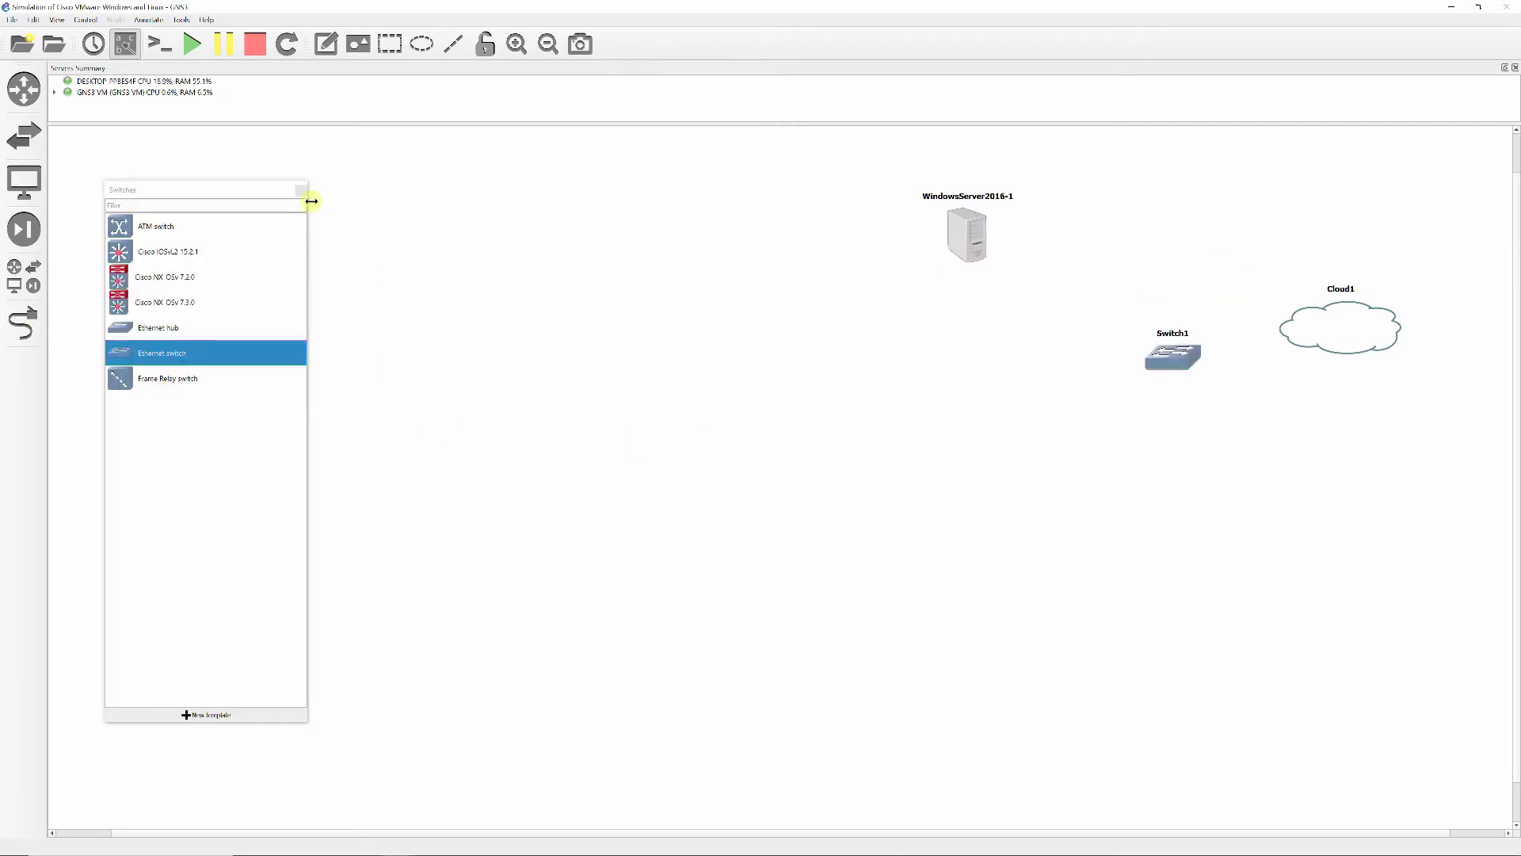
Step: Cable WindowsServer2016-1's NIC1 to Switch1's Ethernet0 port
click(302, 195)
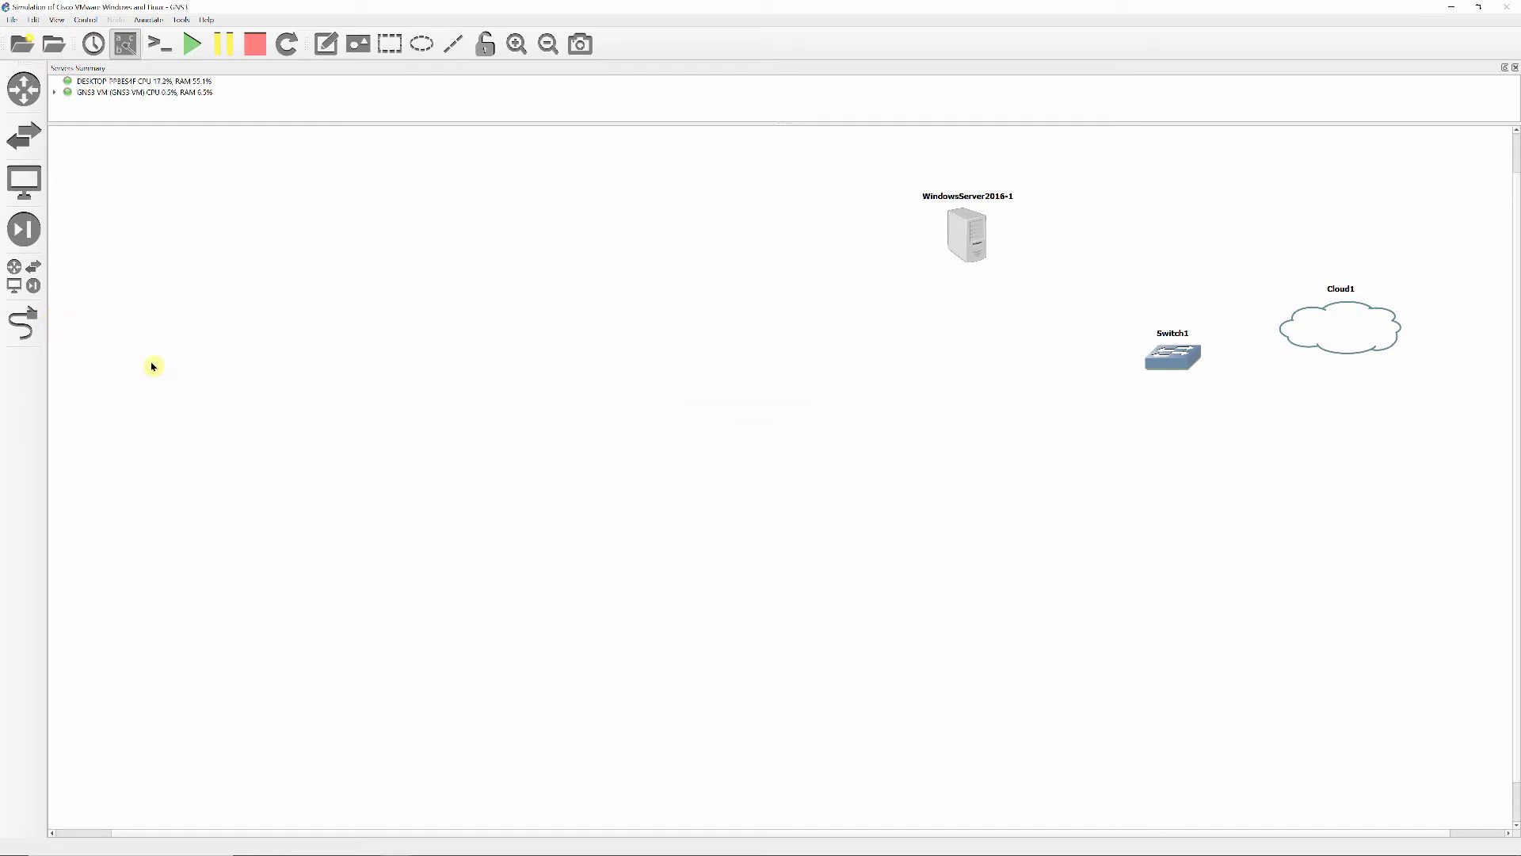
click(25, 322)
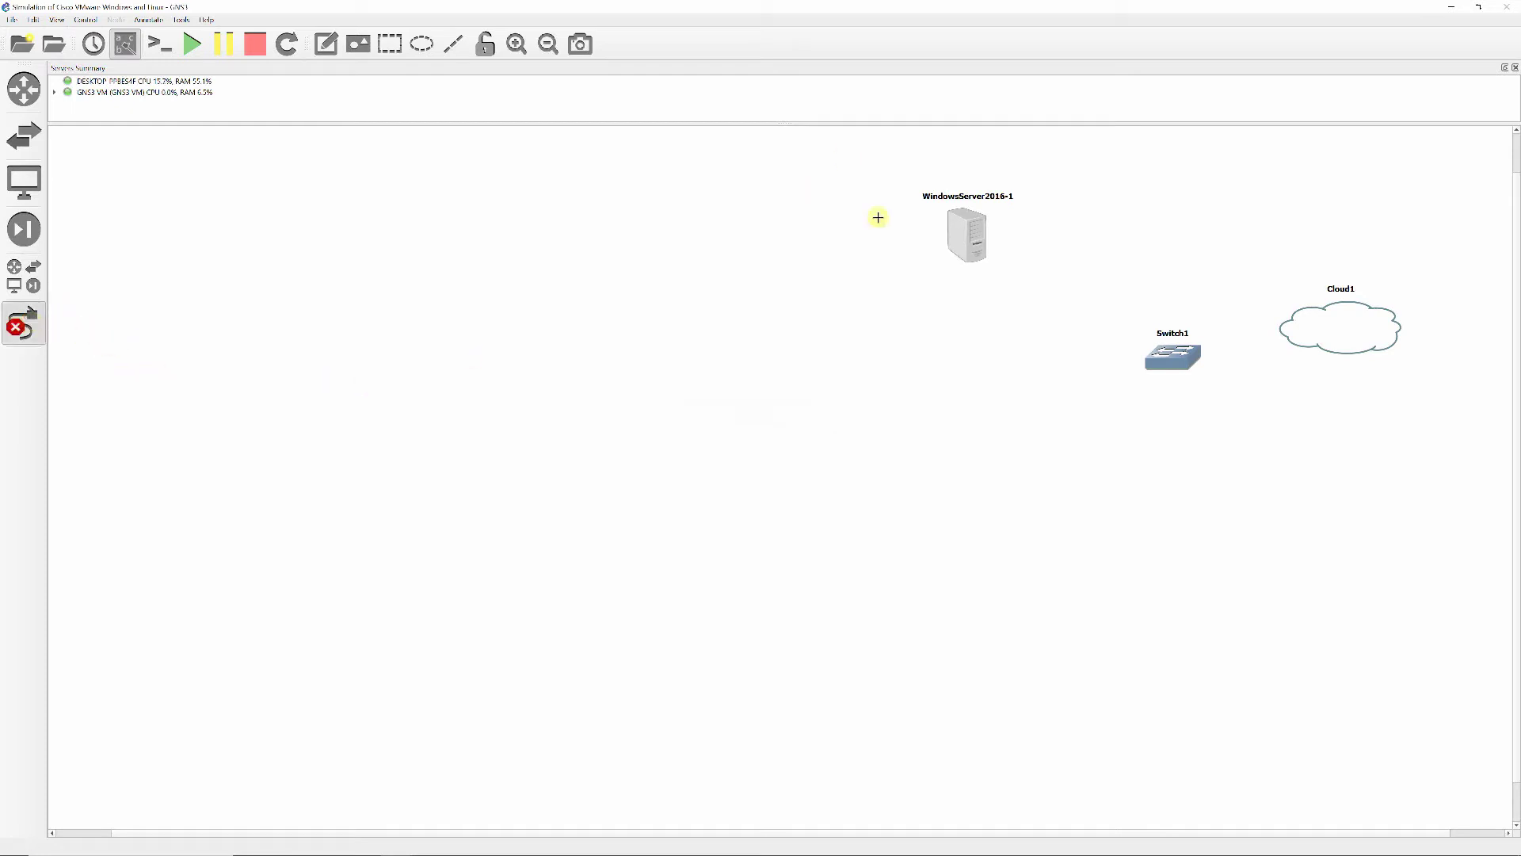
click(978, 254)
click(1000, 263)
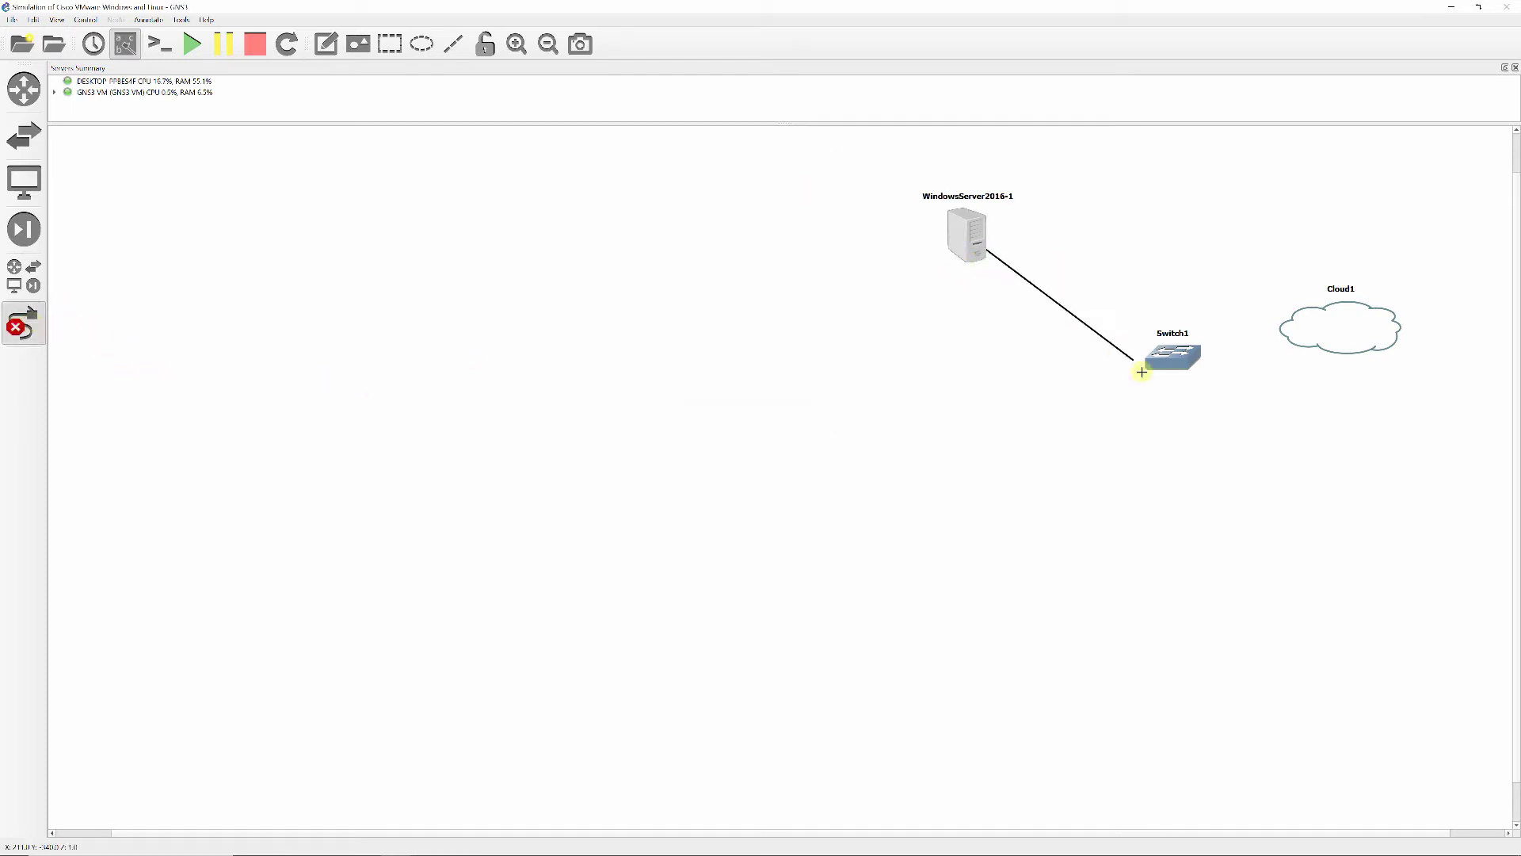
click(1168, 369)
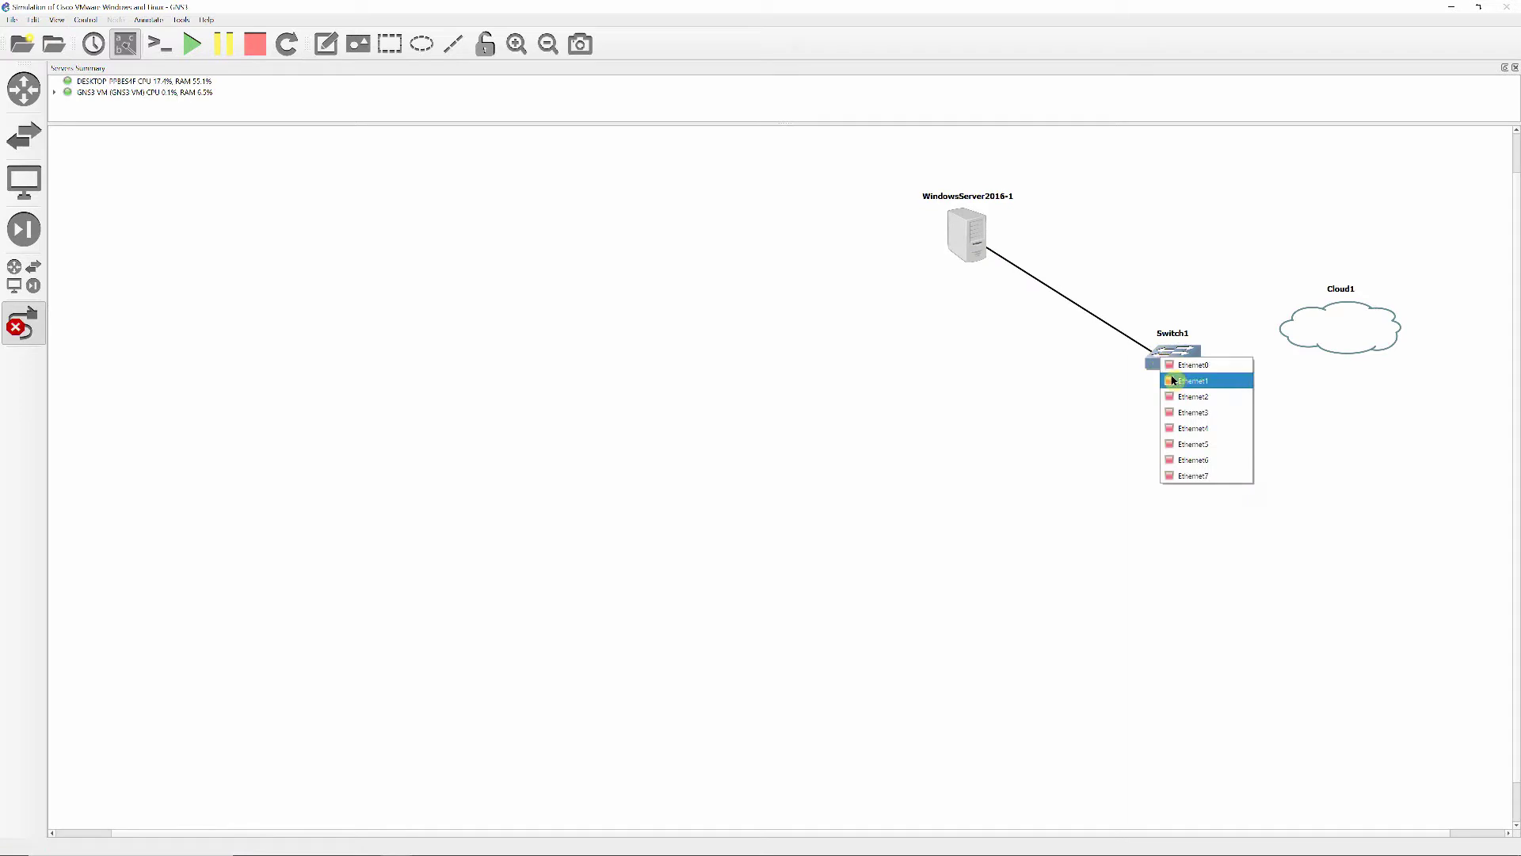
click(1172, 366)
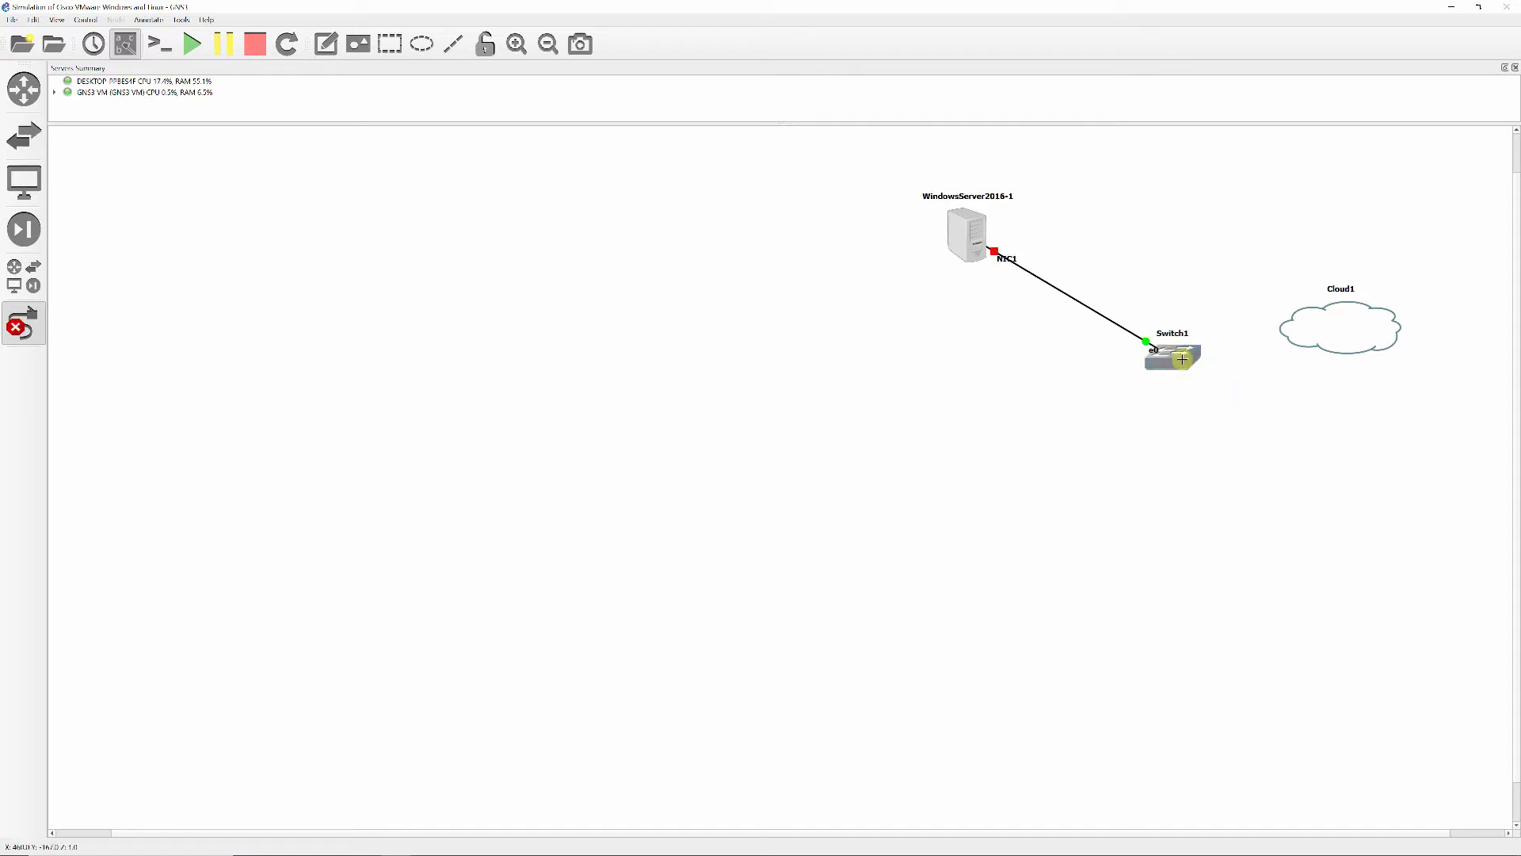
Step: Cable Switch1's Ethernet1 port to Cloud1's eth0 interface
click(1182, 359)
click(1196, 384)
click(1291, 331)
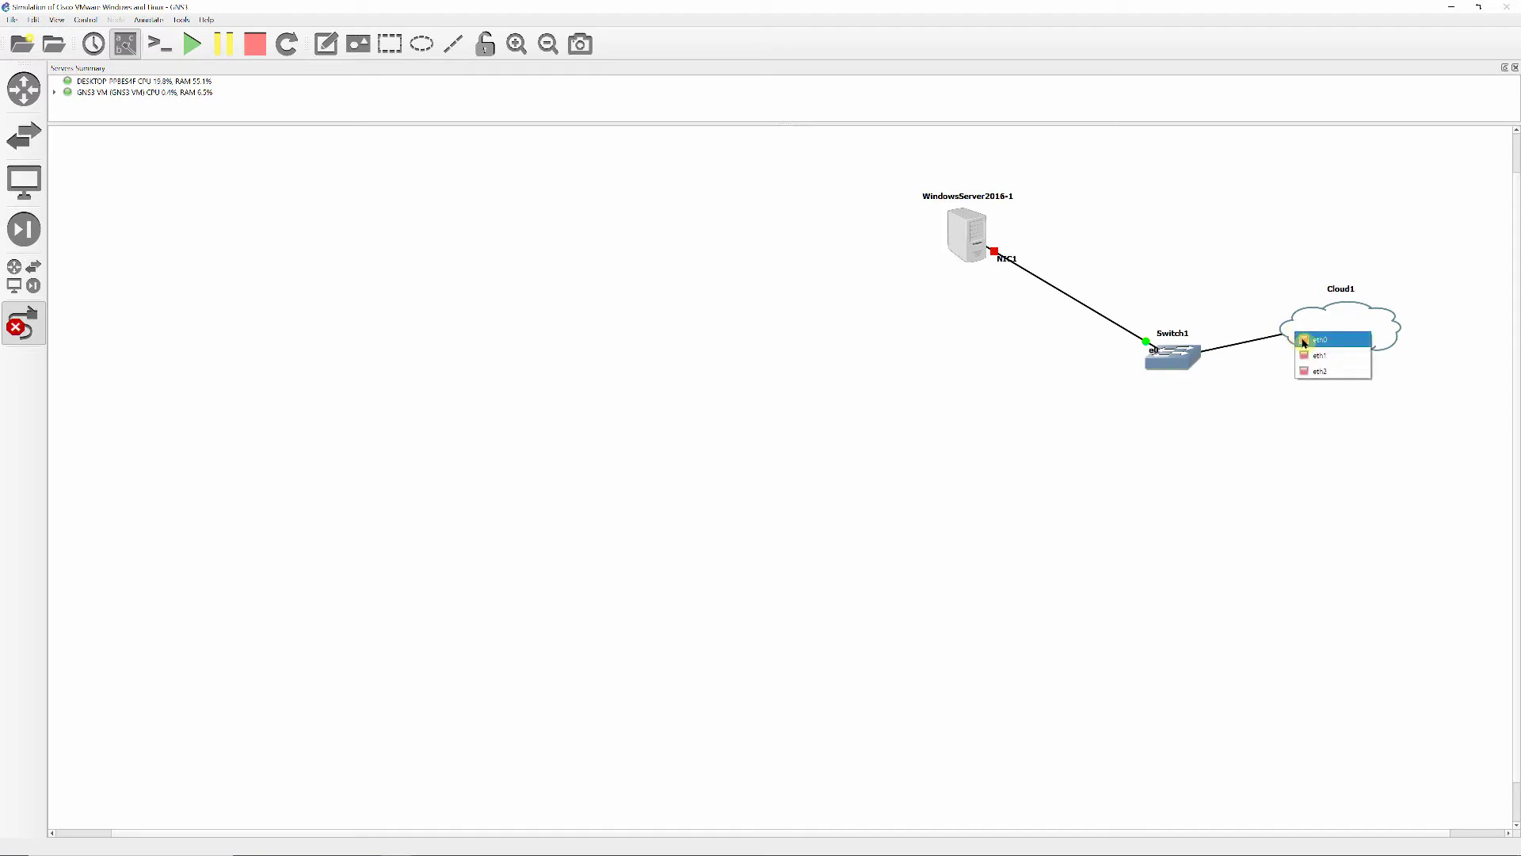
click(1302, 341)
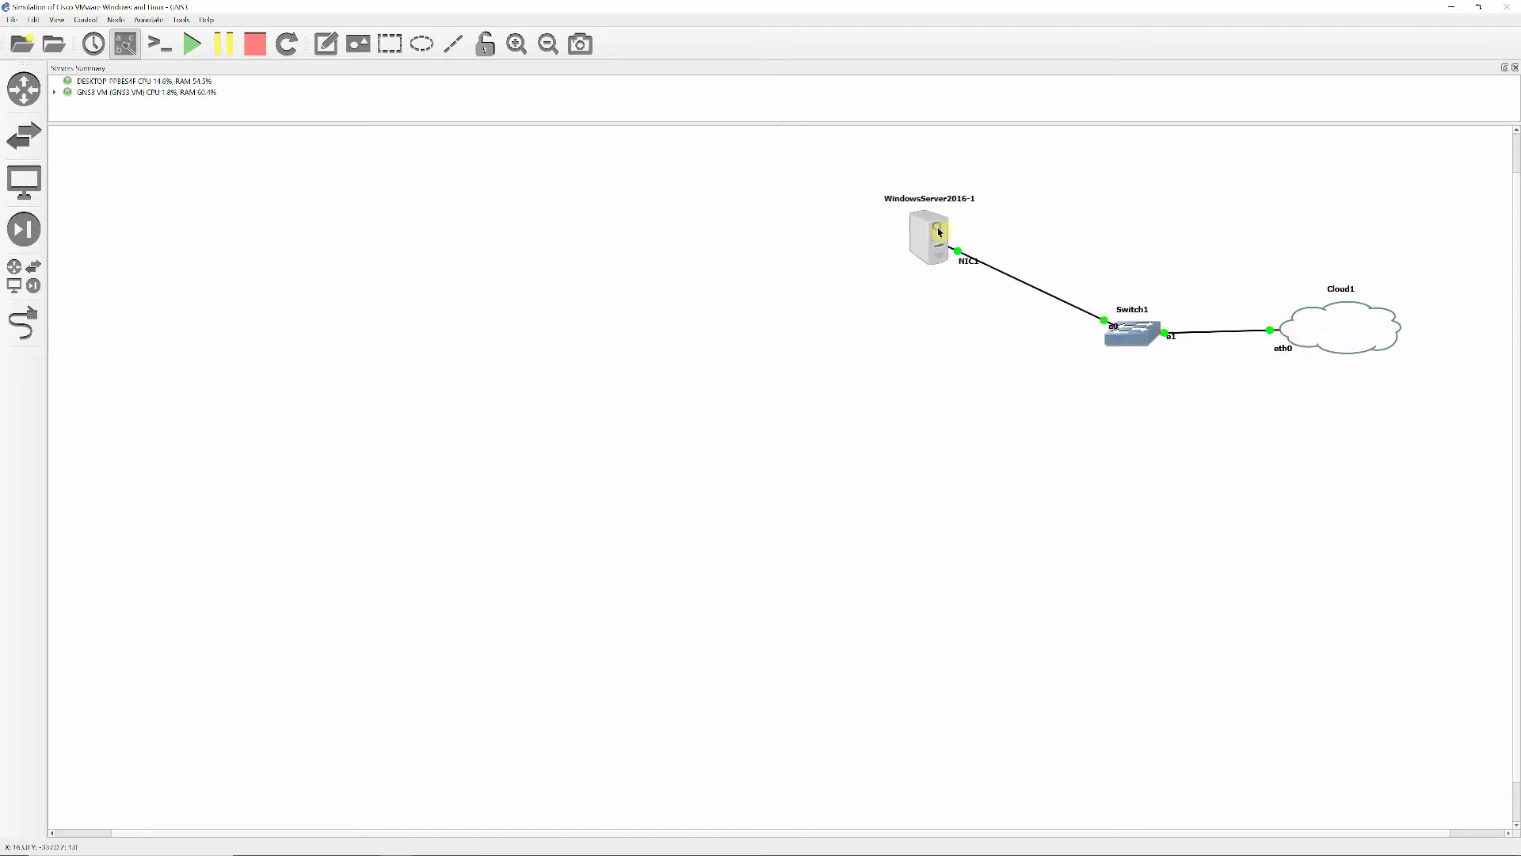
right_click(939, 232)
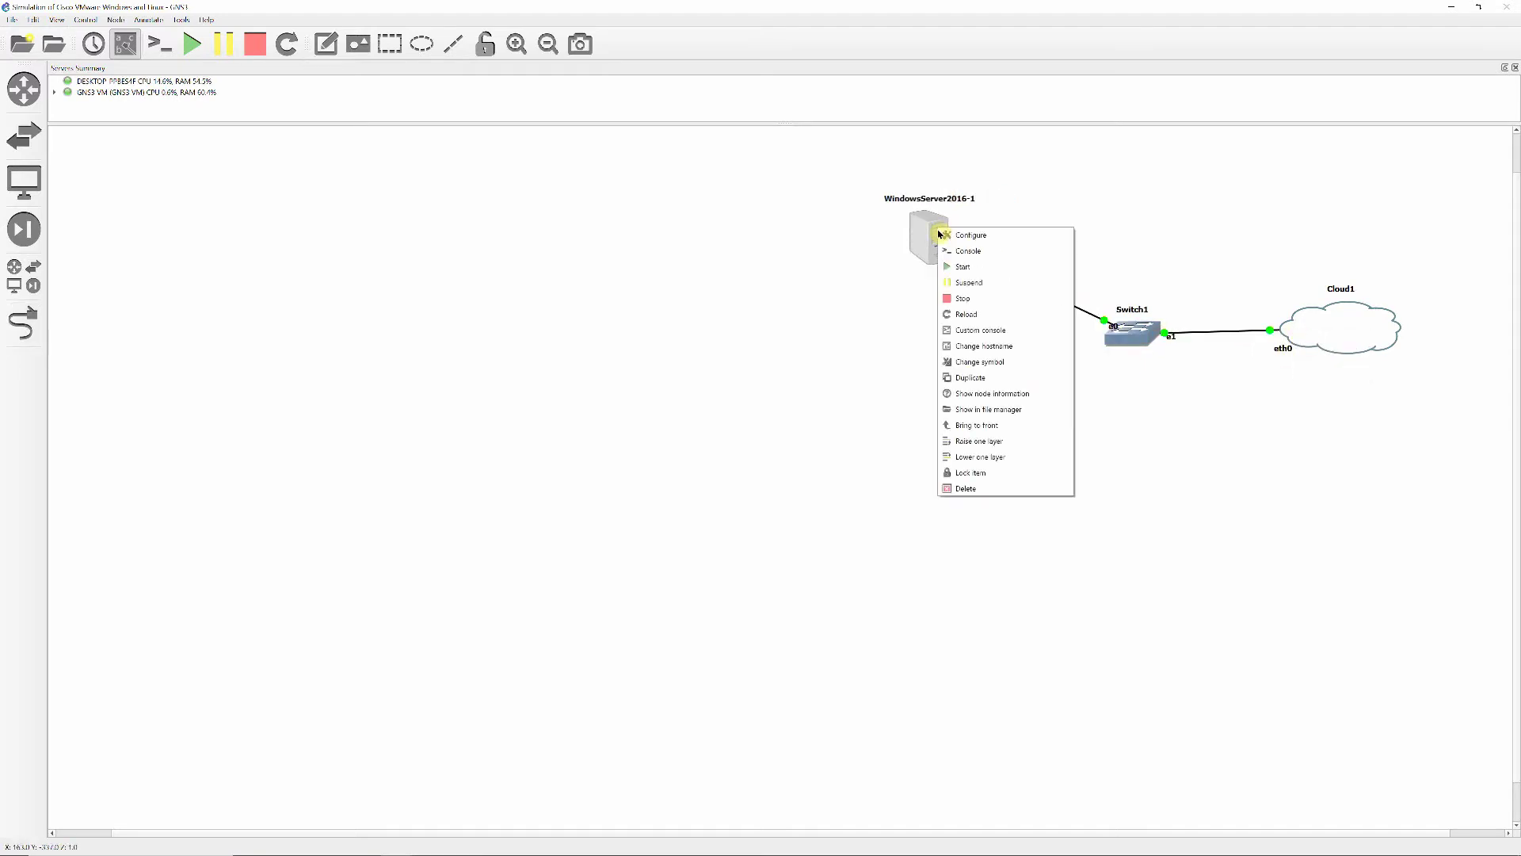
Step: Change WindowsServer2016-1's network adapter type to Intel Gigabit Ethernet (e1000) and save
click(940, 234)
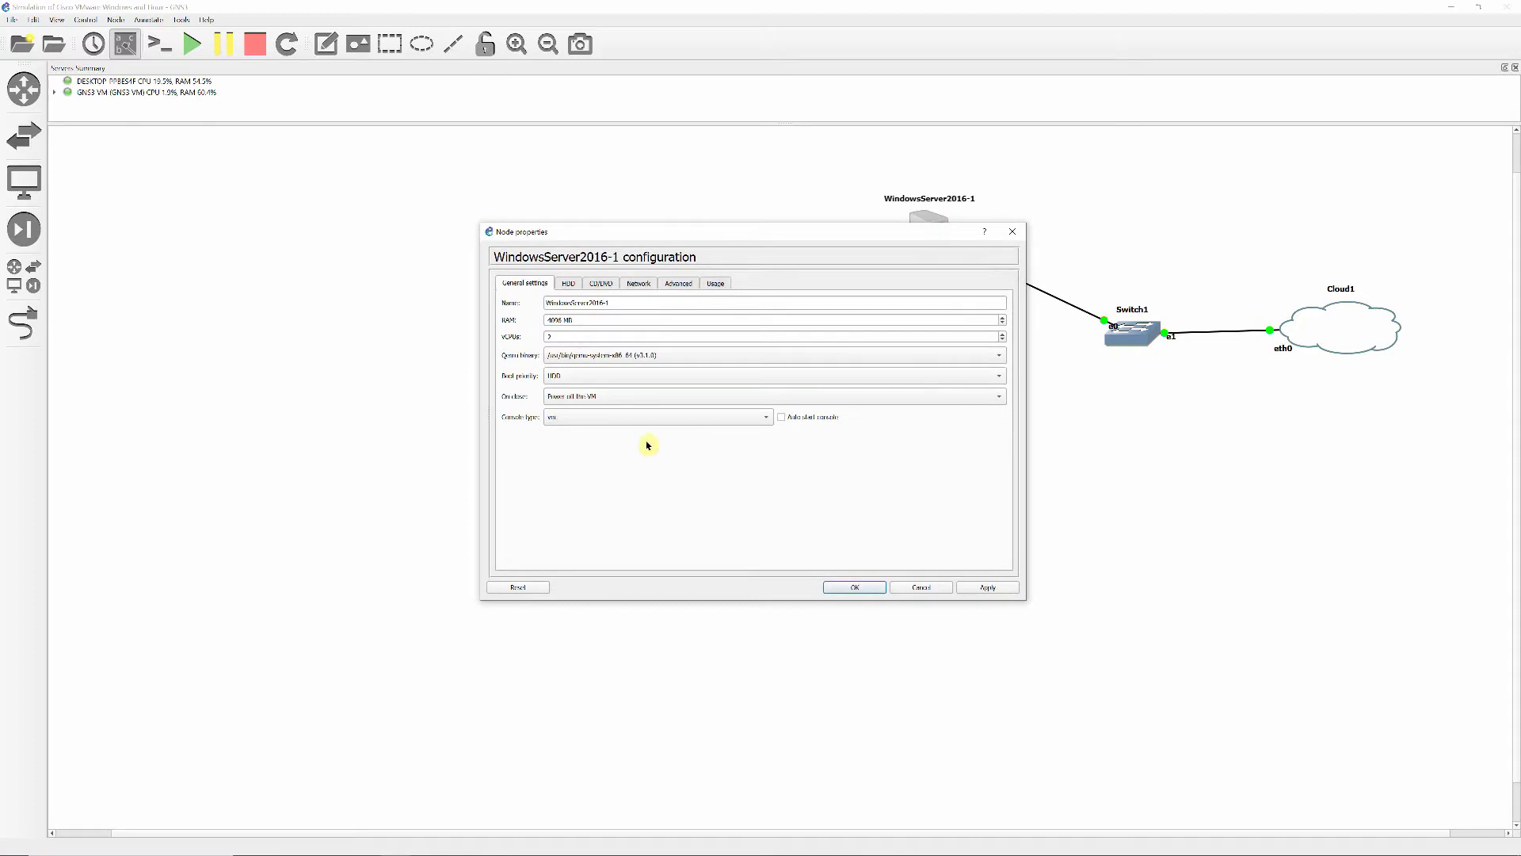
click(638, 285)
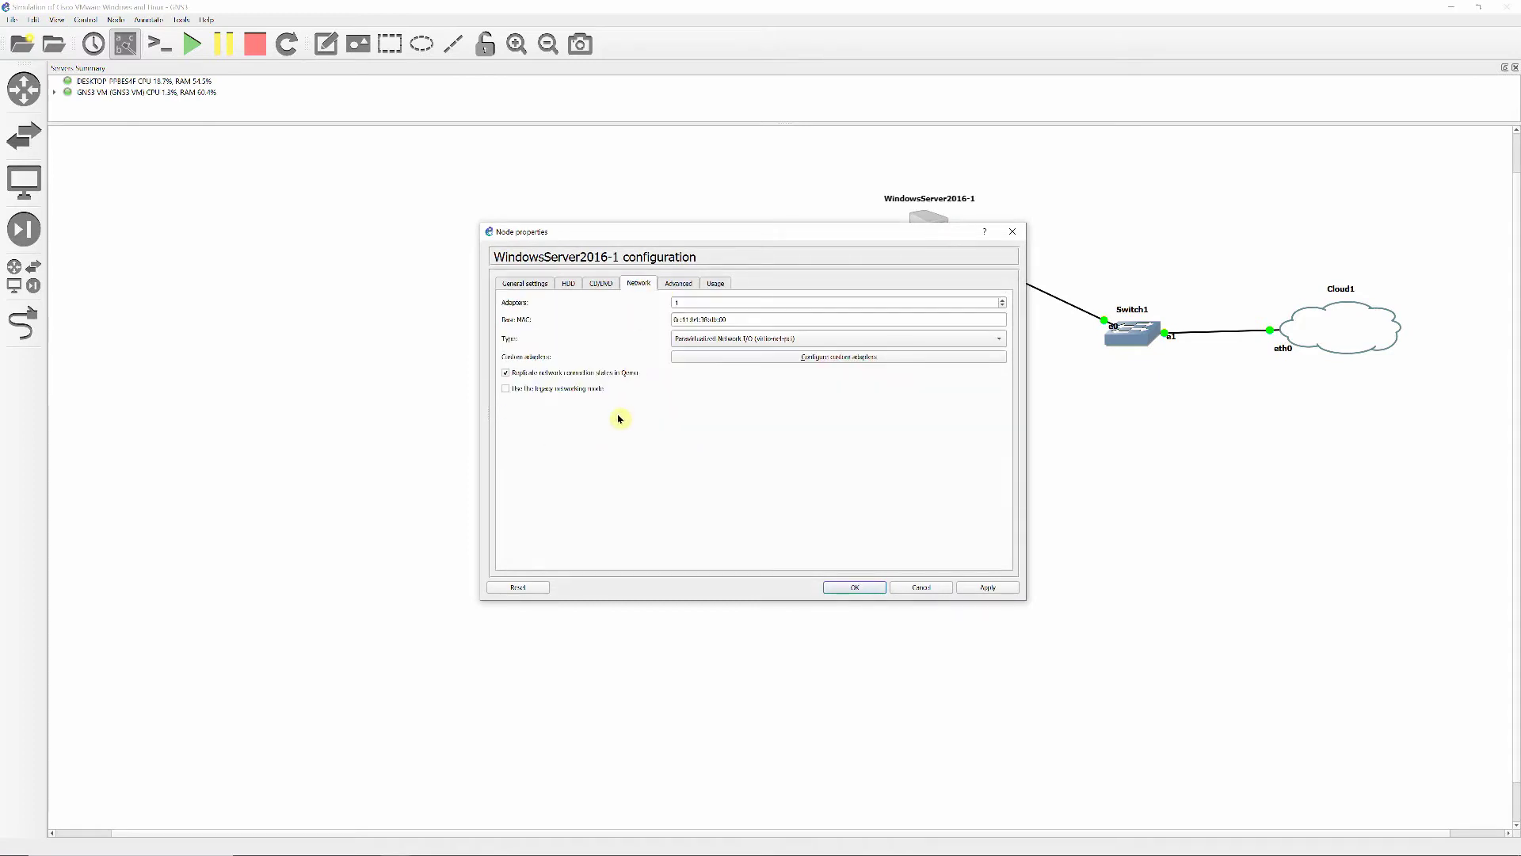
click(1001, 338)
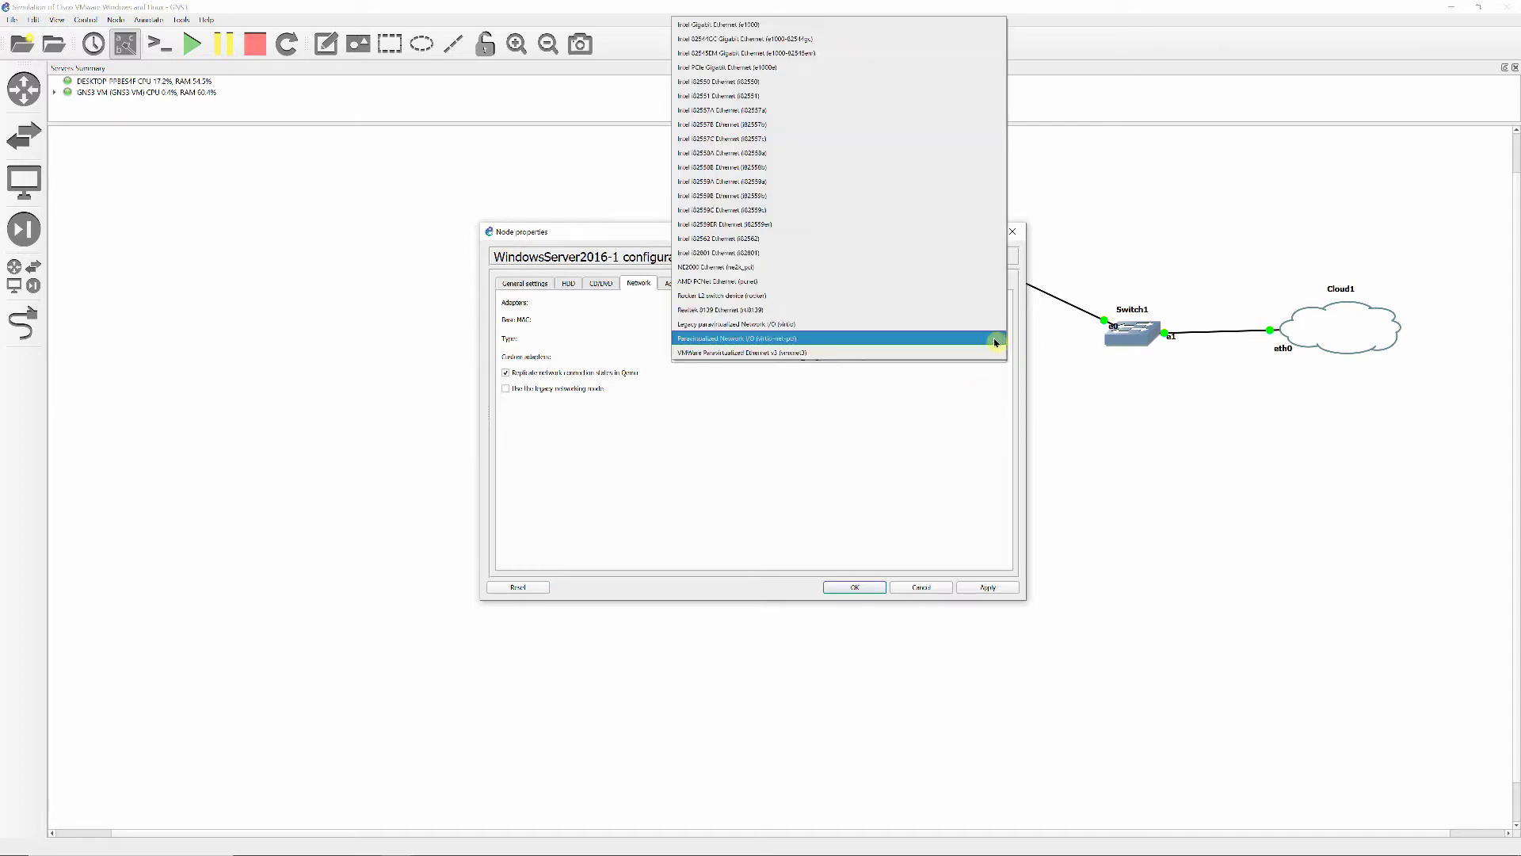
click(693, 25)
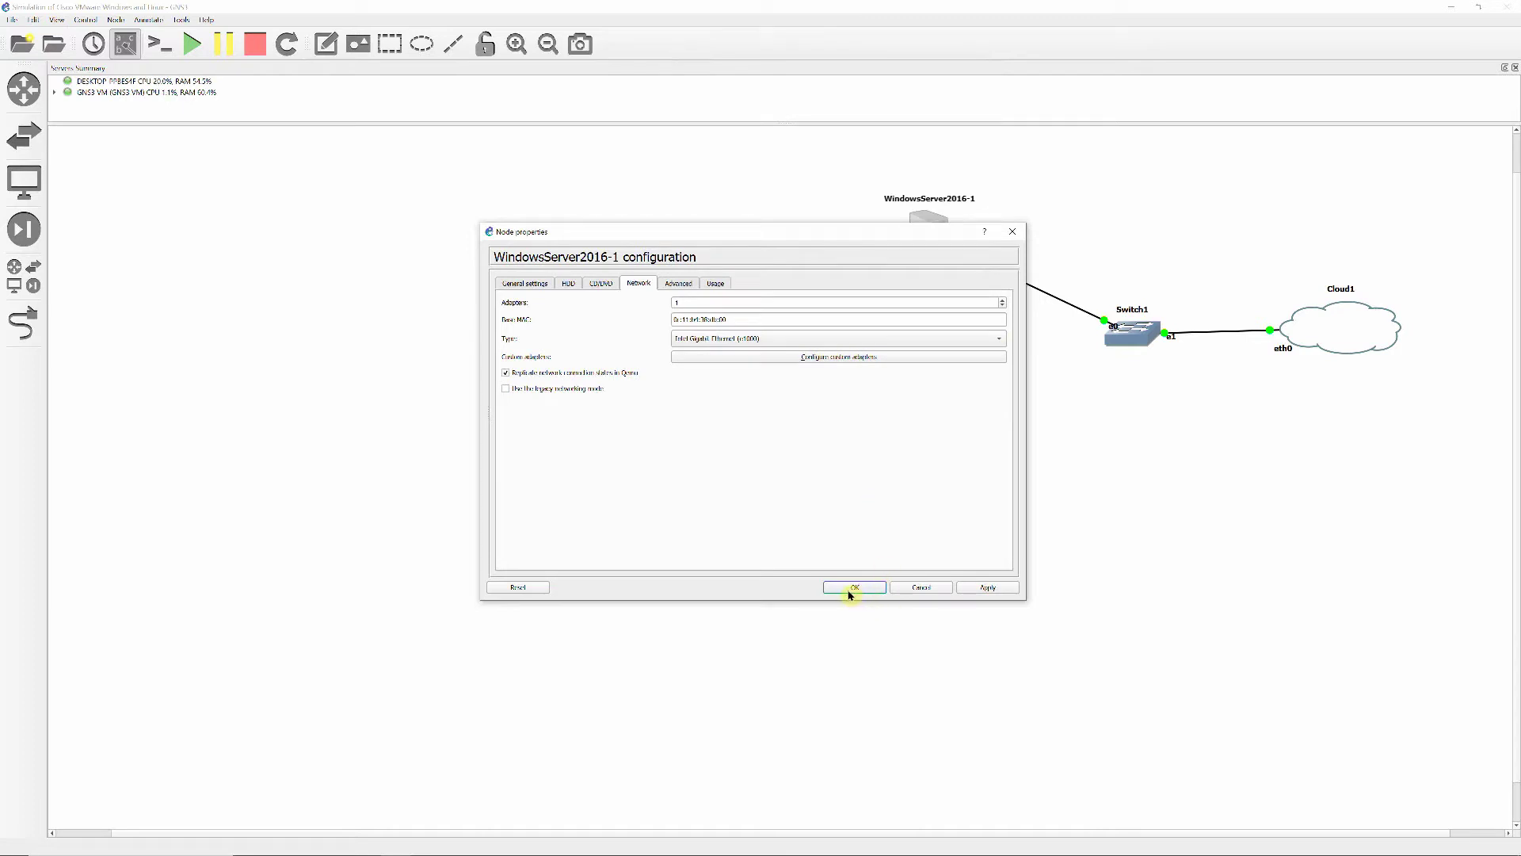
click(986, 589)
click(857, 586)
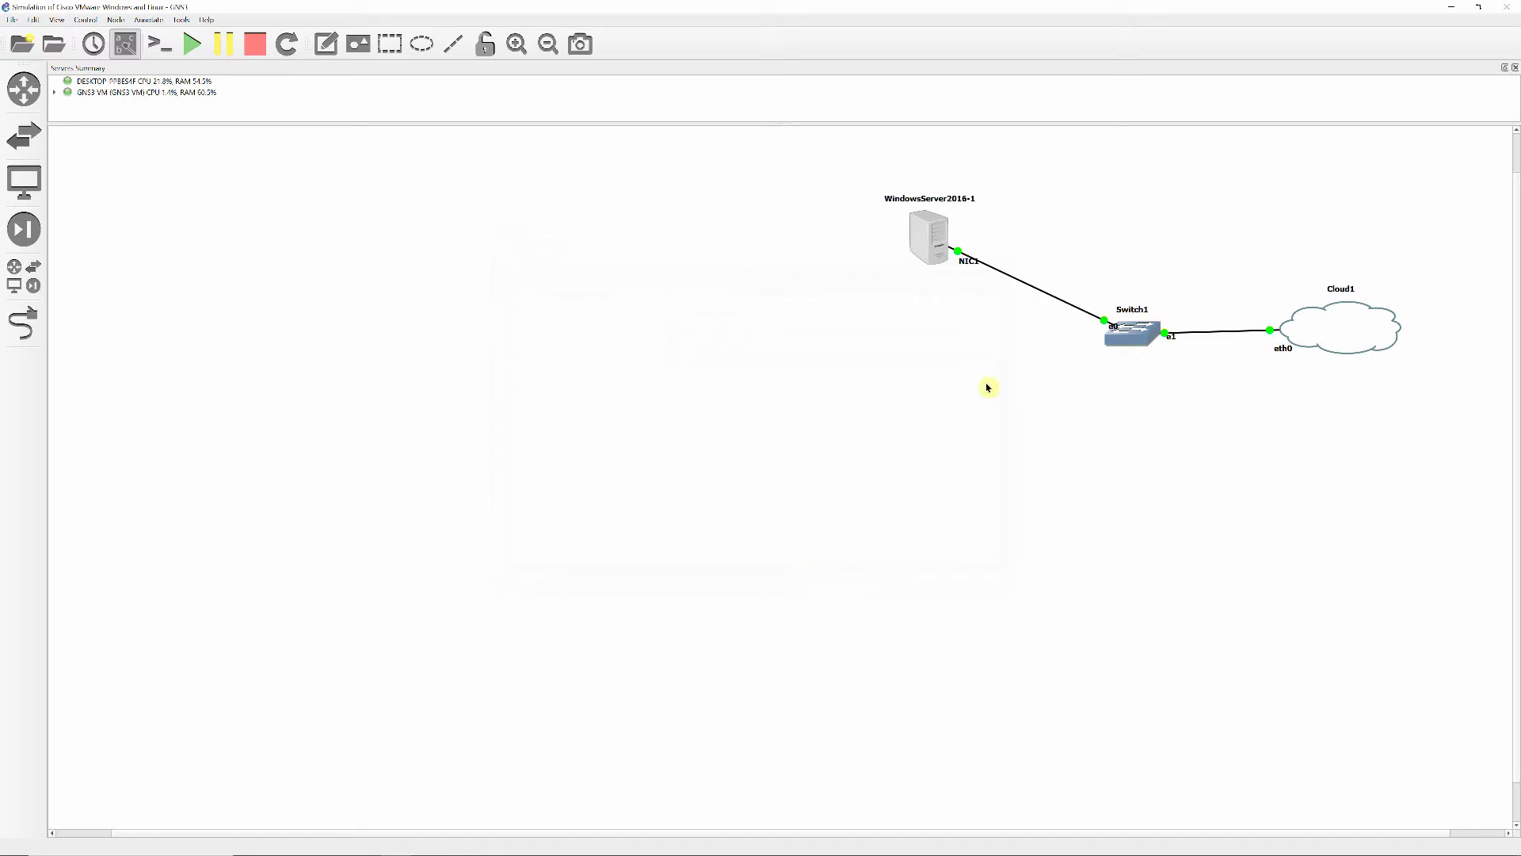
Step: Stop and restart the WindowsServer2016-1 node, then open its VNC console
right_click(938, 252)
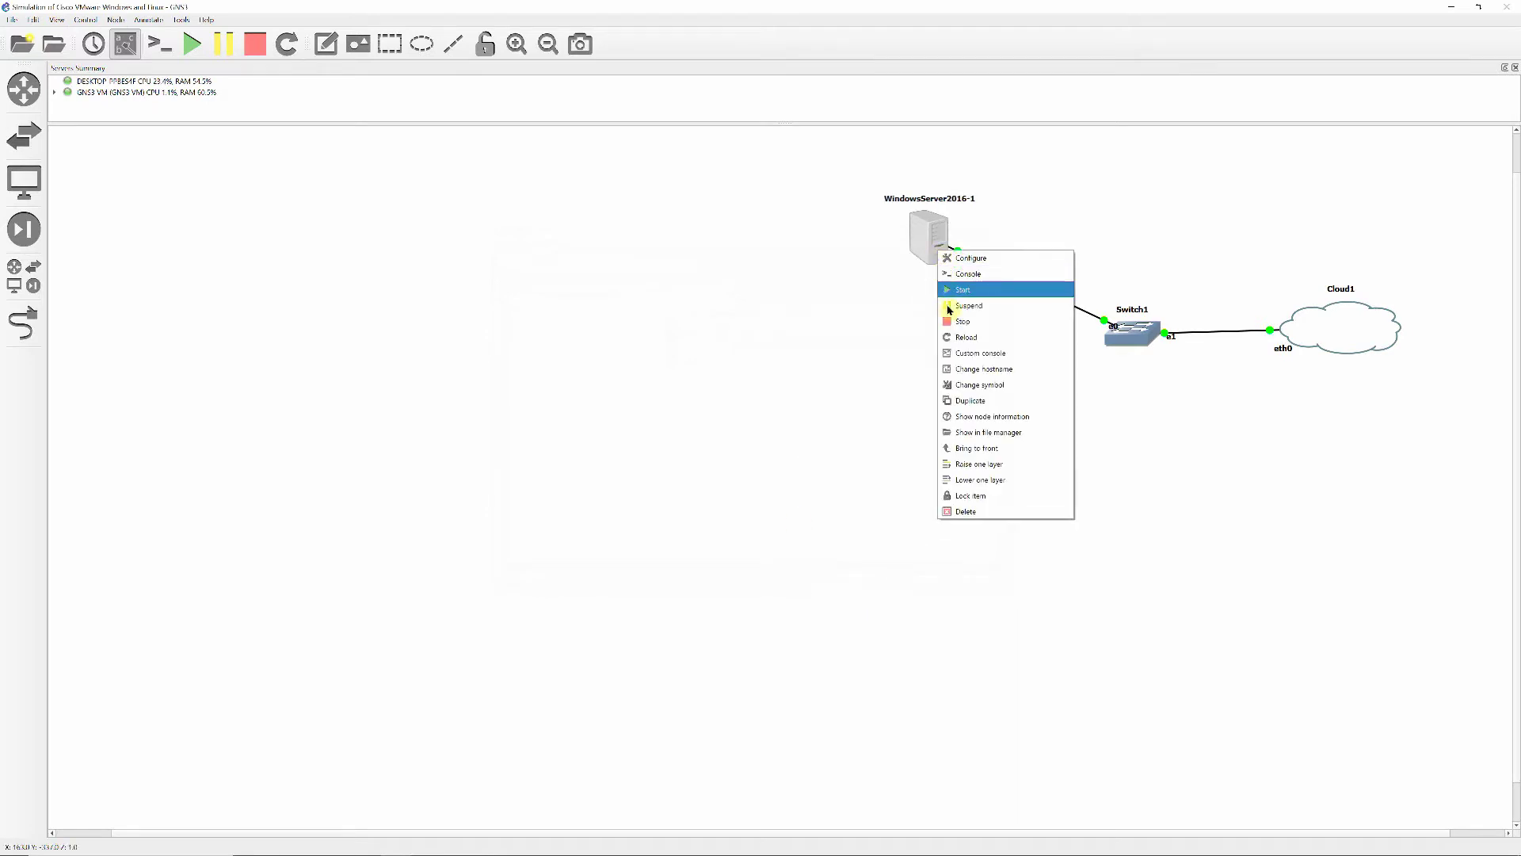
click(950, 321)
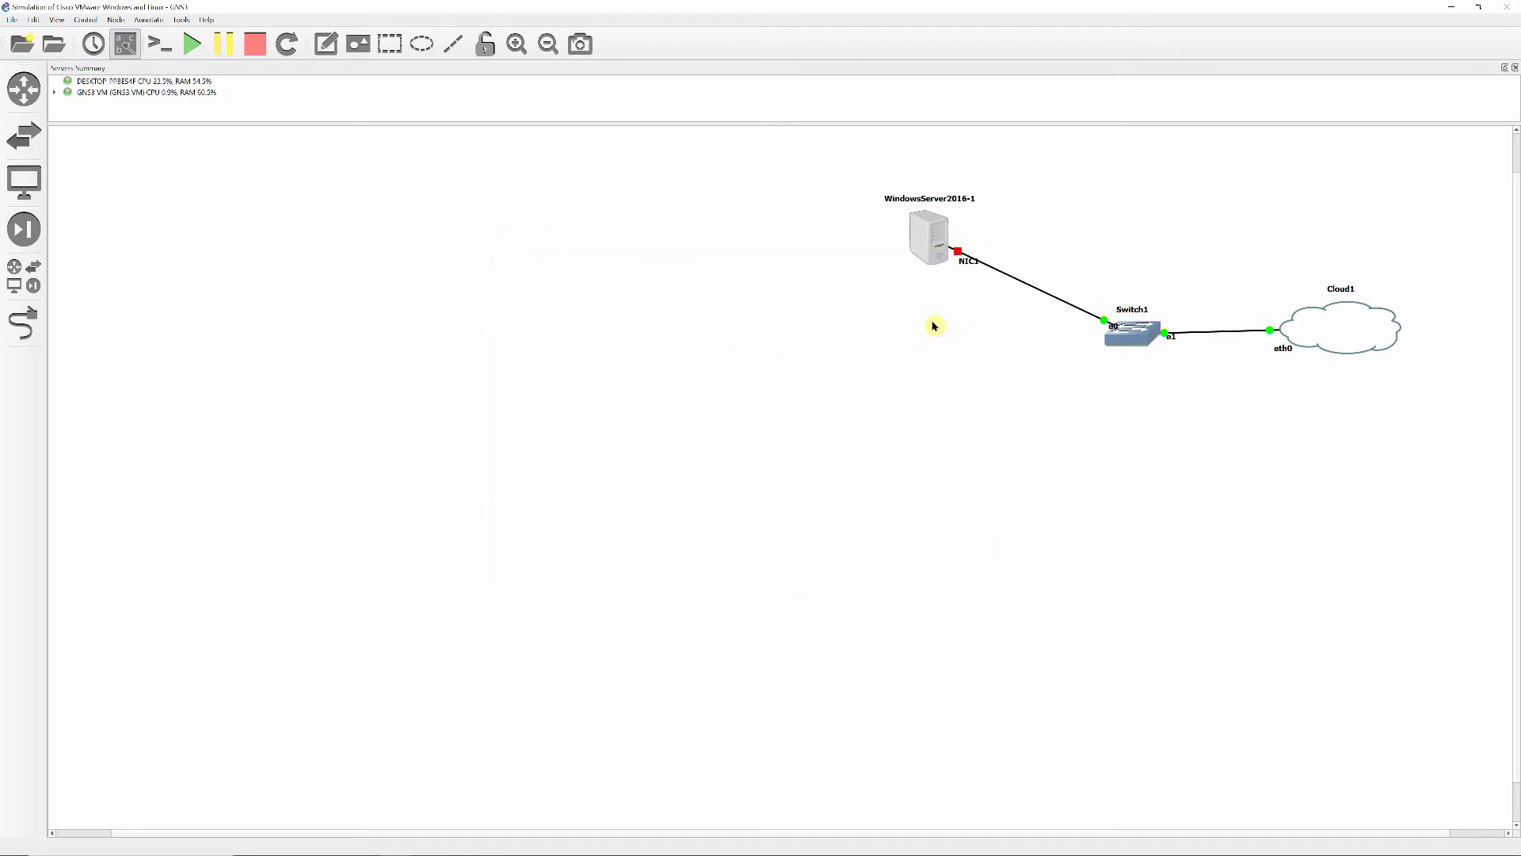
right_click(938, 251)
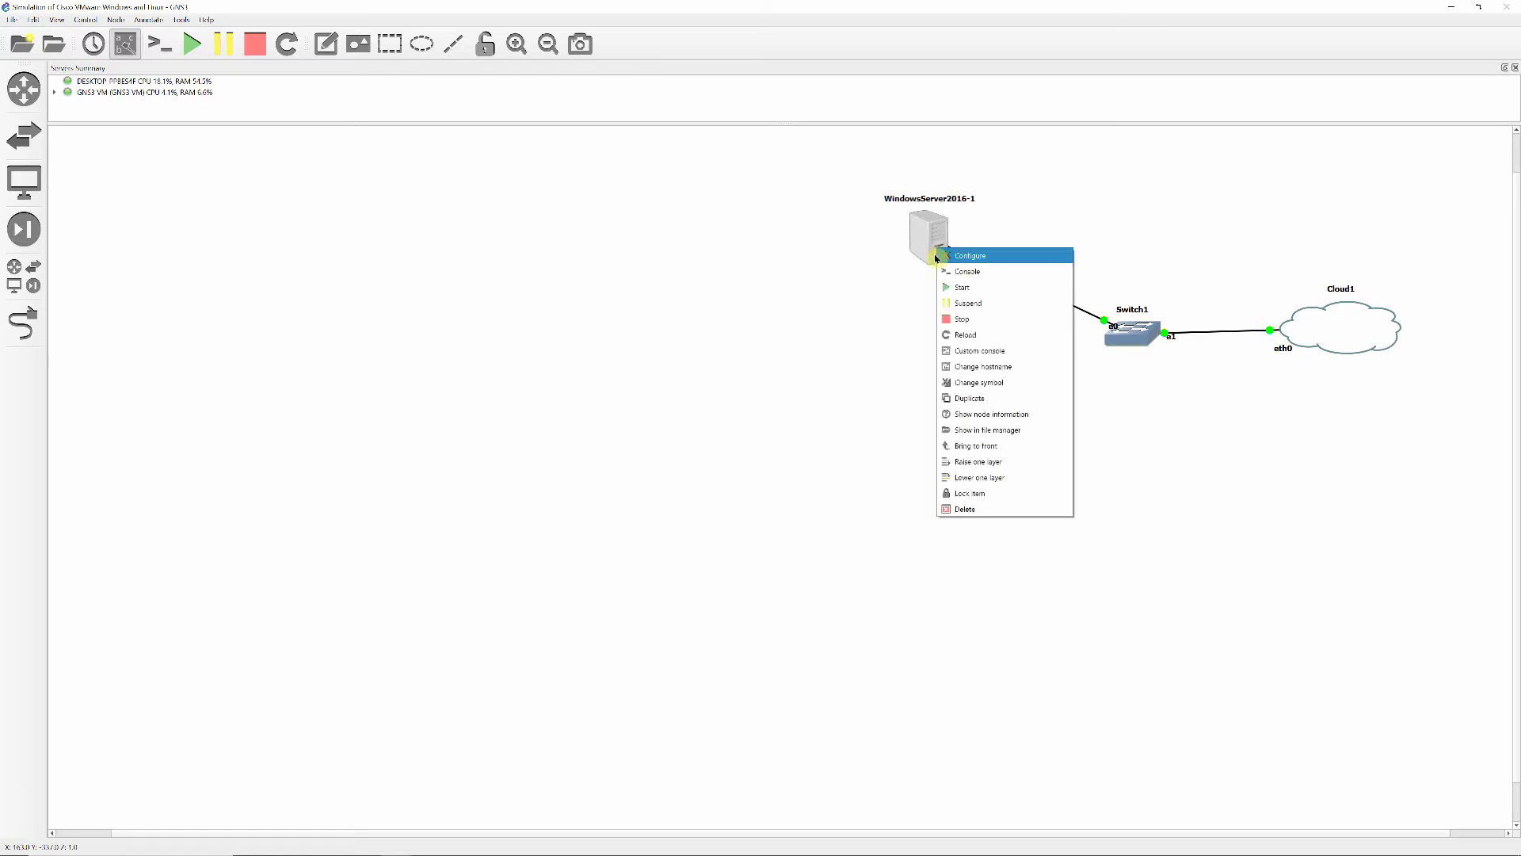
click(958, 293)
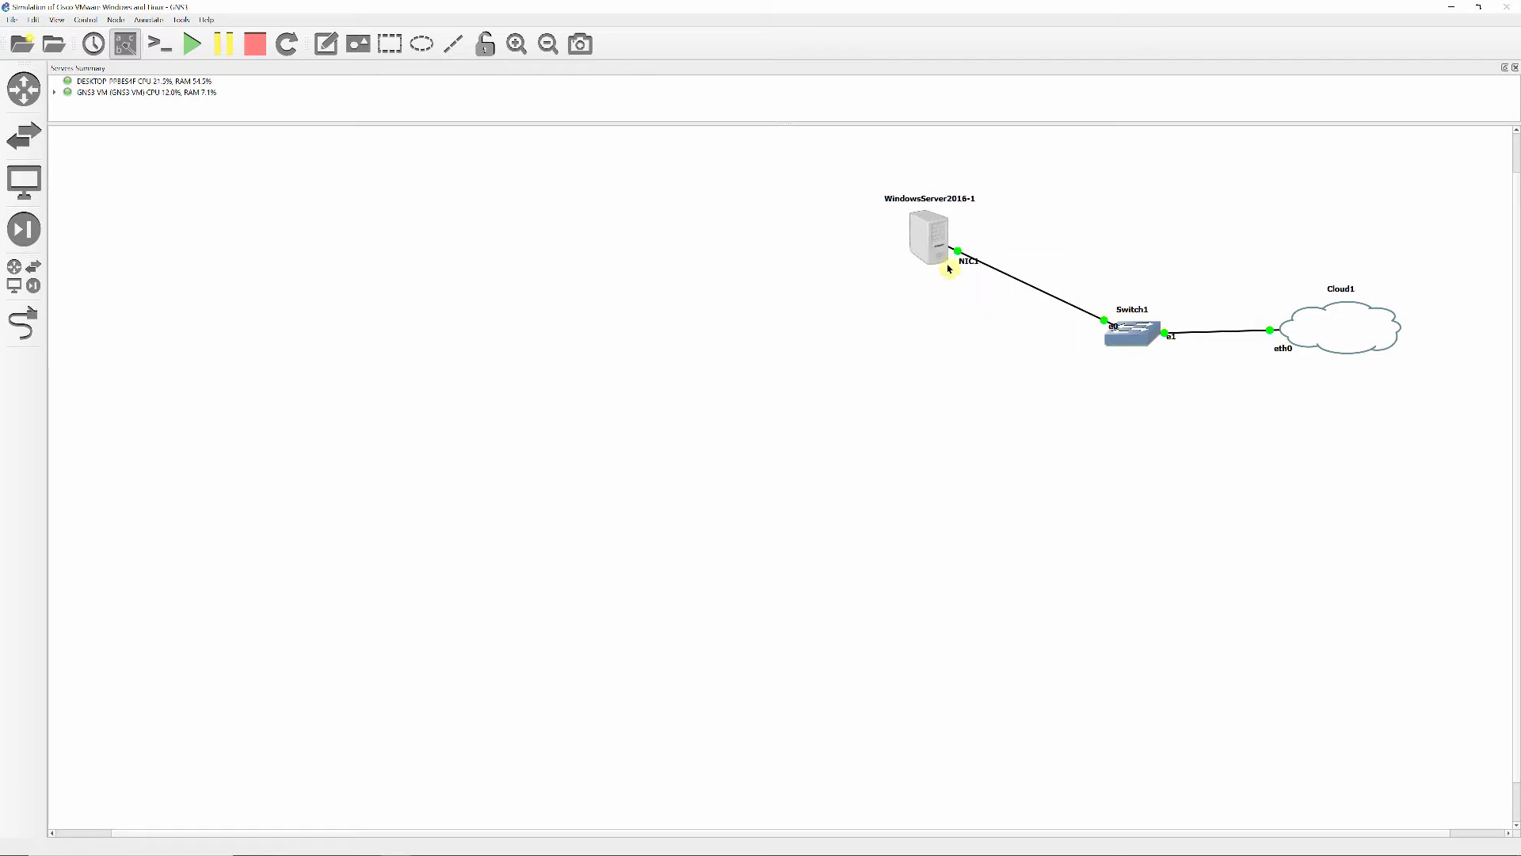
double_click(947, 268)
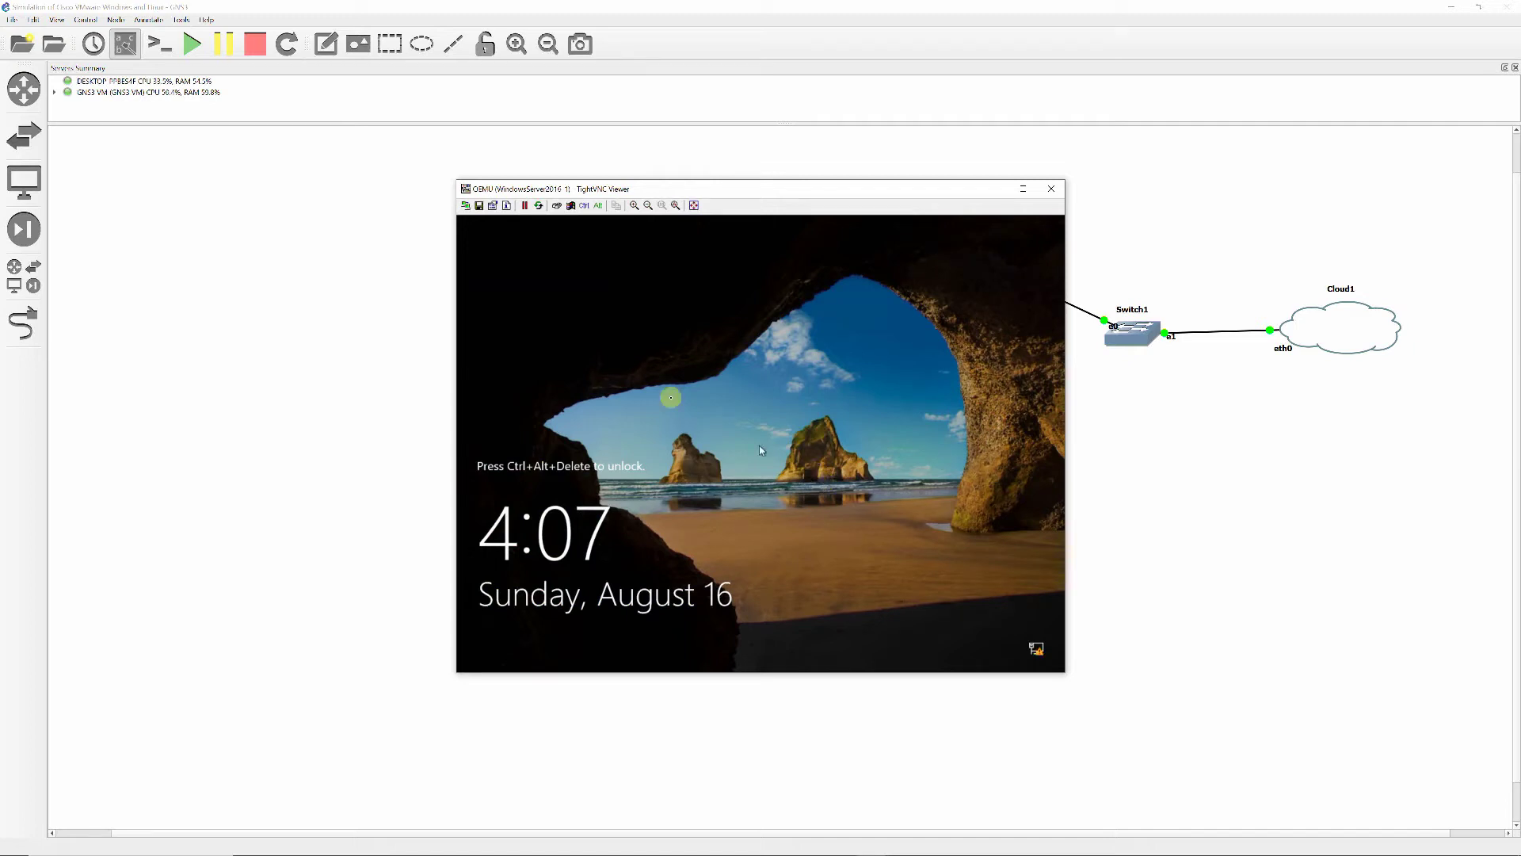
Step: Get past the lock screen and sign in as Administrator with the account password
click(556, 205)
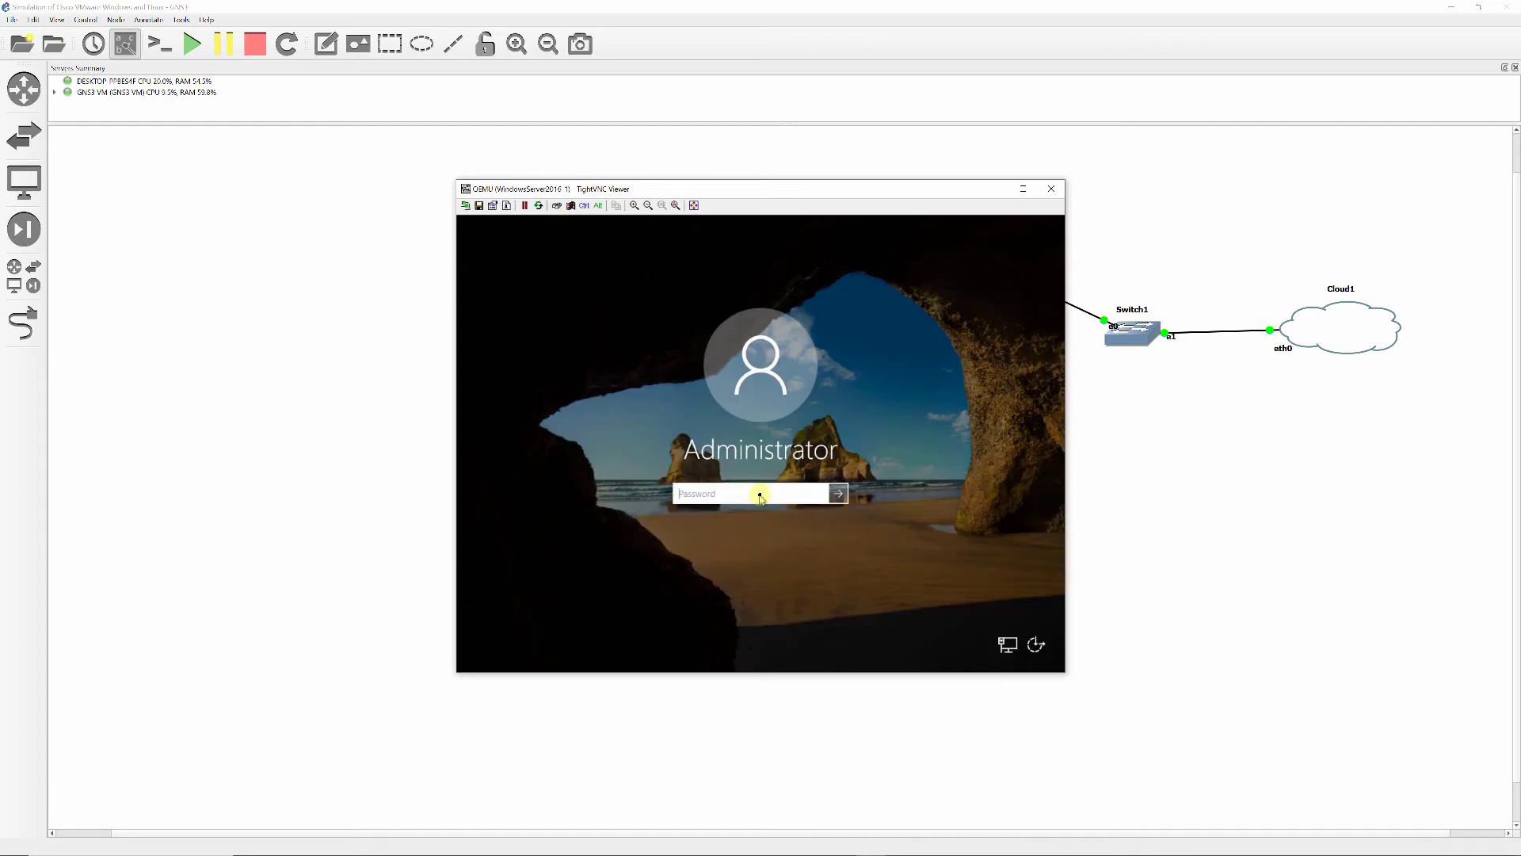
text(P@ssw)
key(Return)
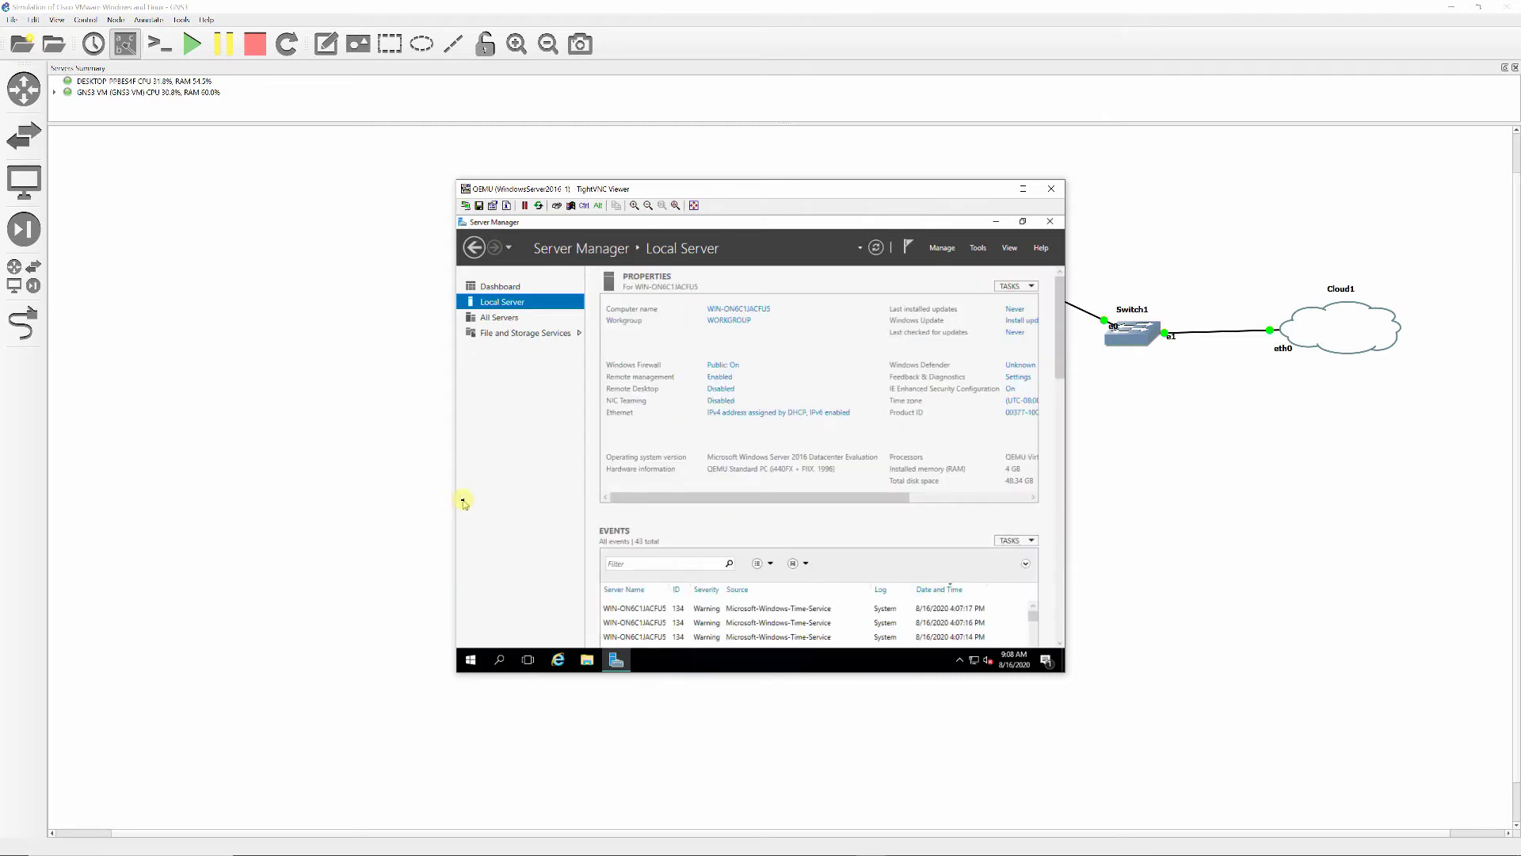
Step: Open the Ethernet adapter's properties from Network Connections and uncheck TCP/IPv6
click(754, 414)
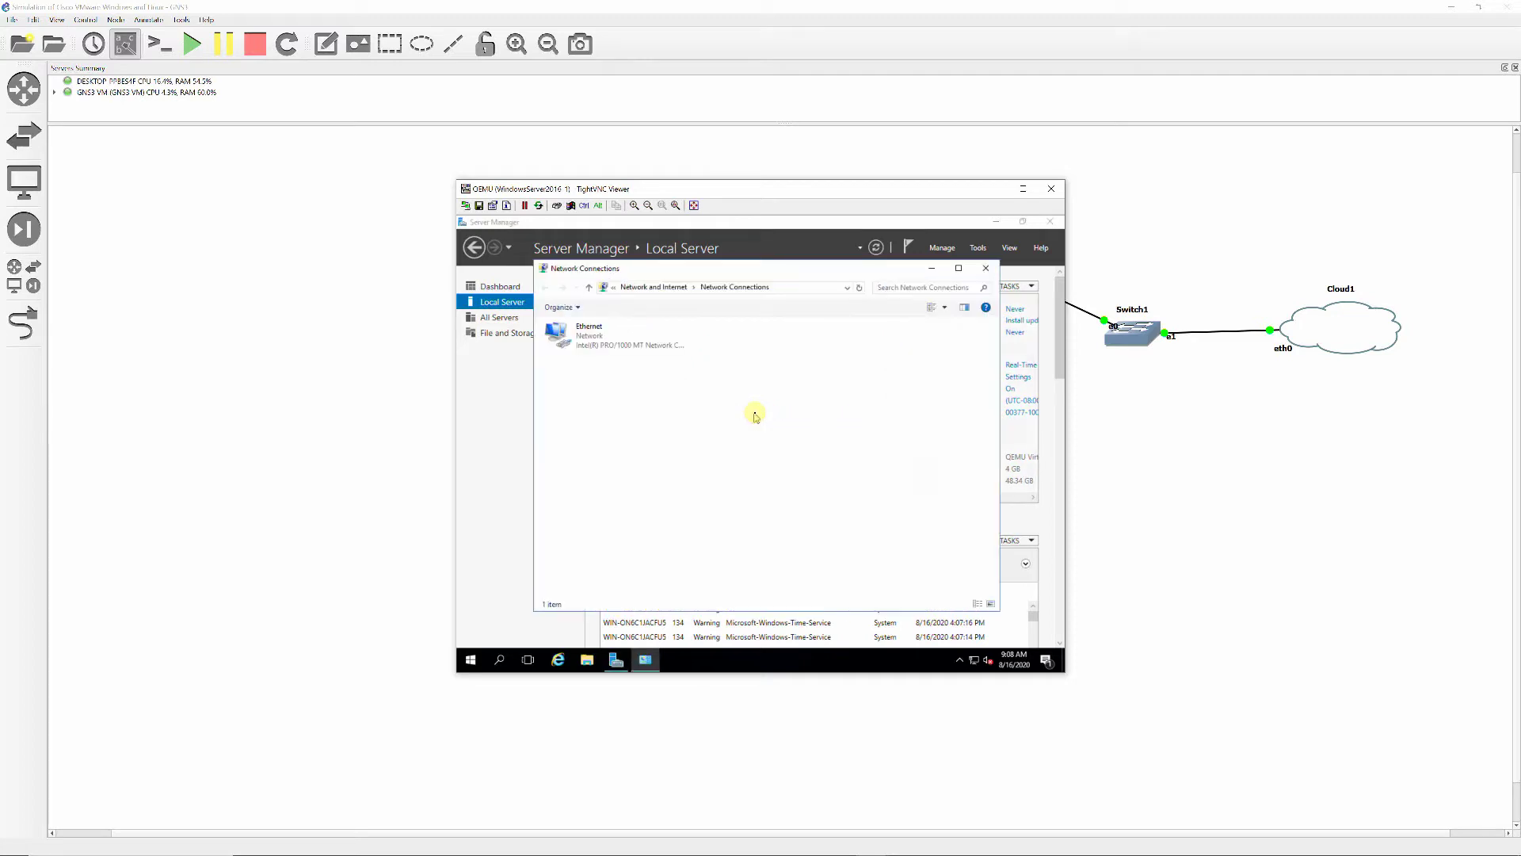
right_click(588, 349)
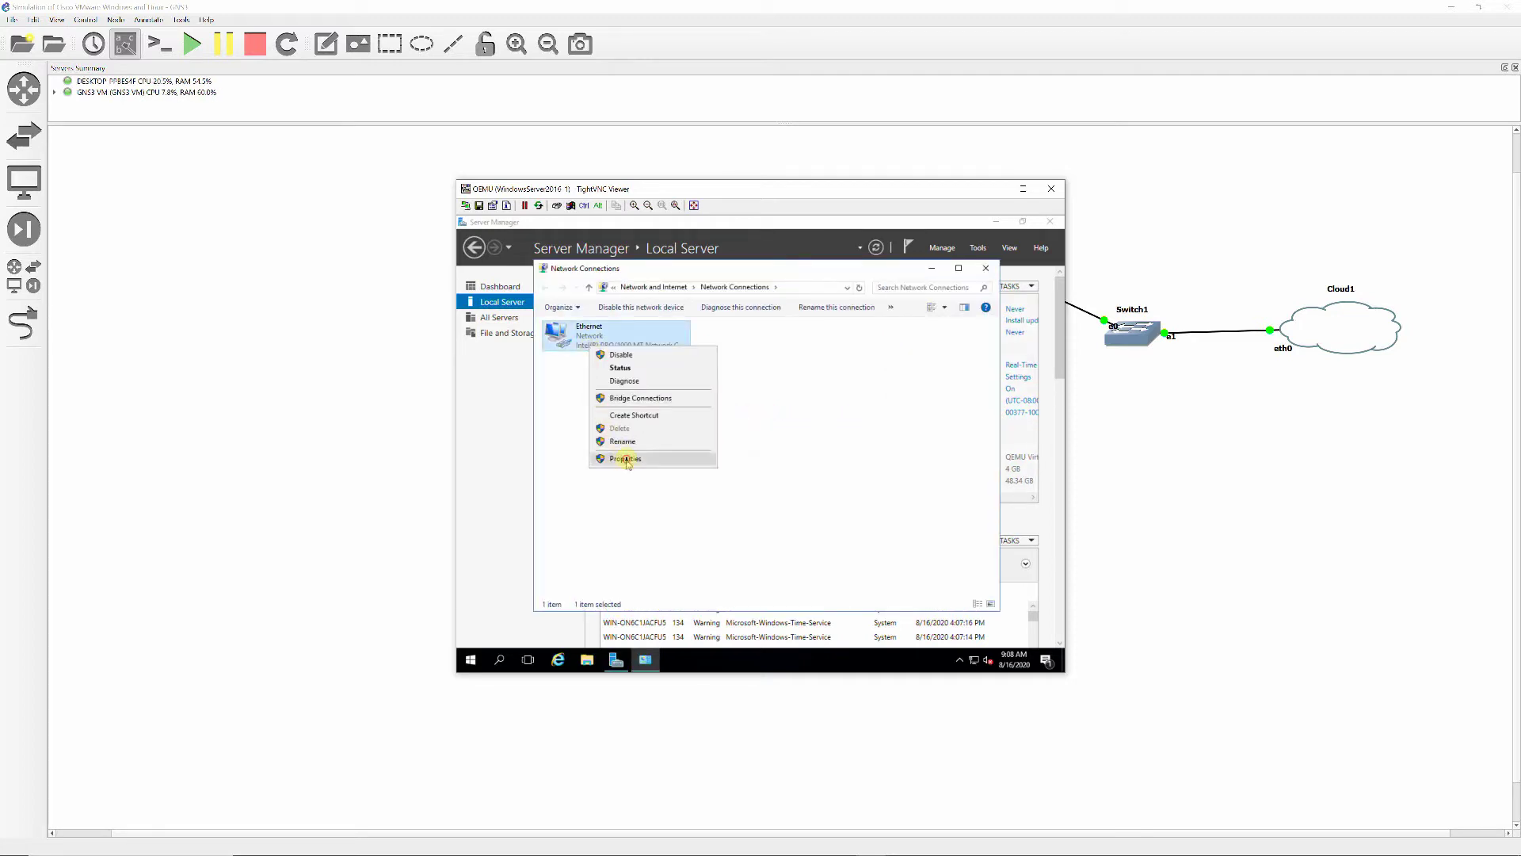
click(626, 458)
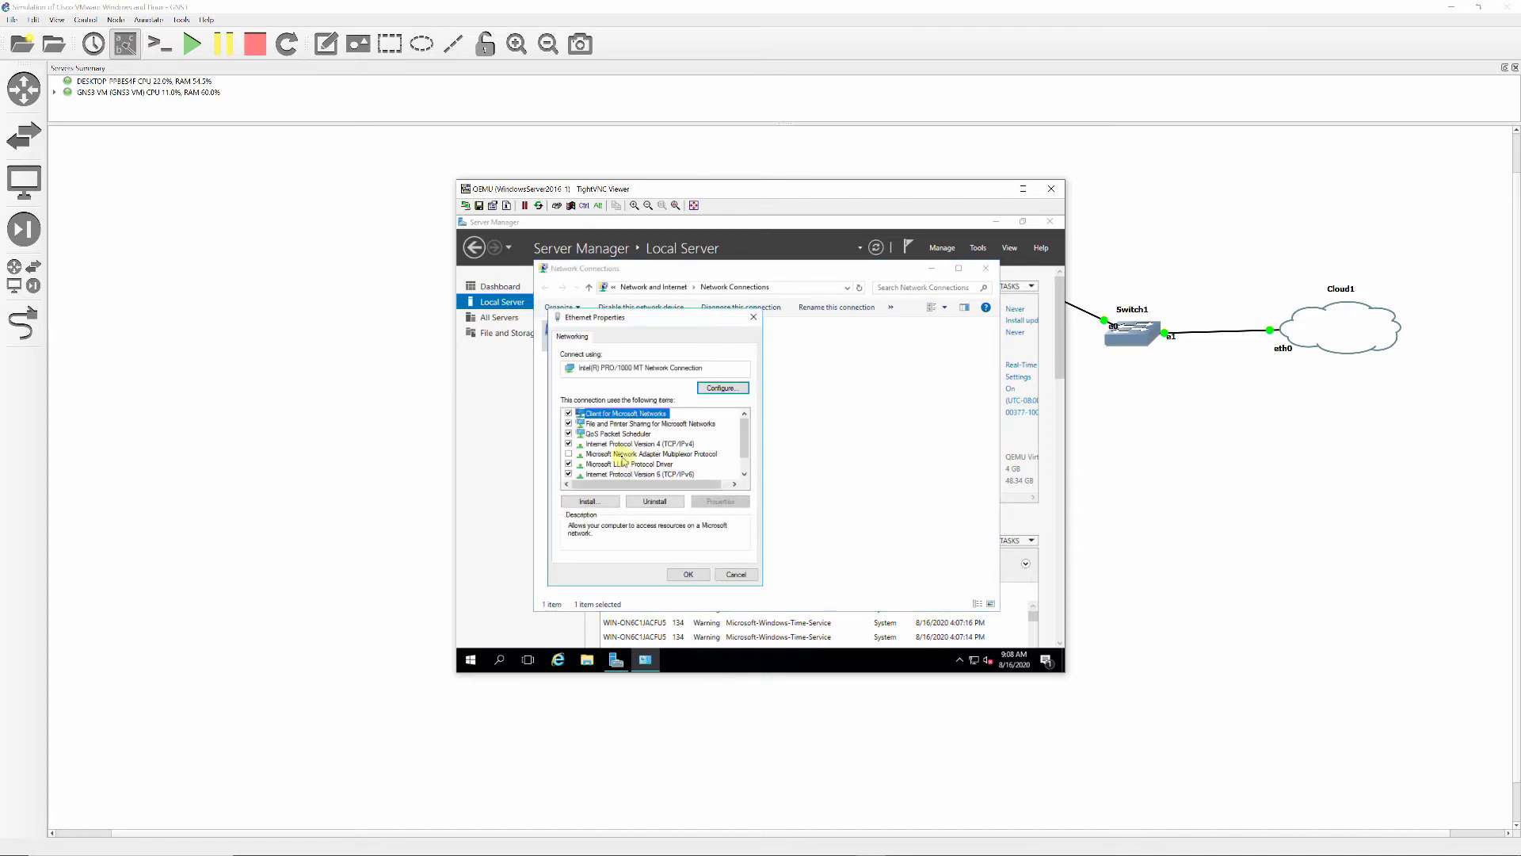
click(569, 474)
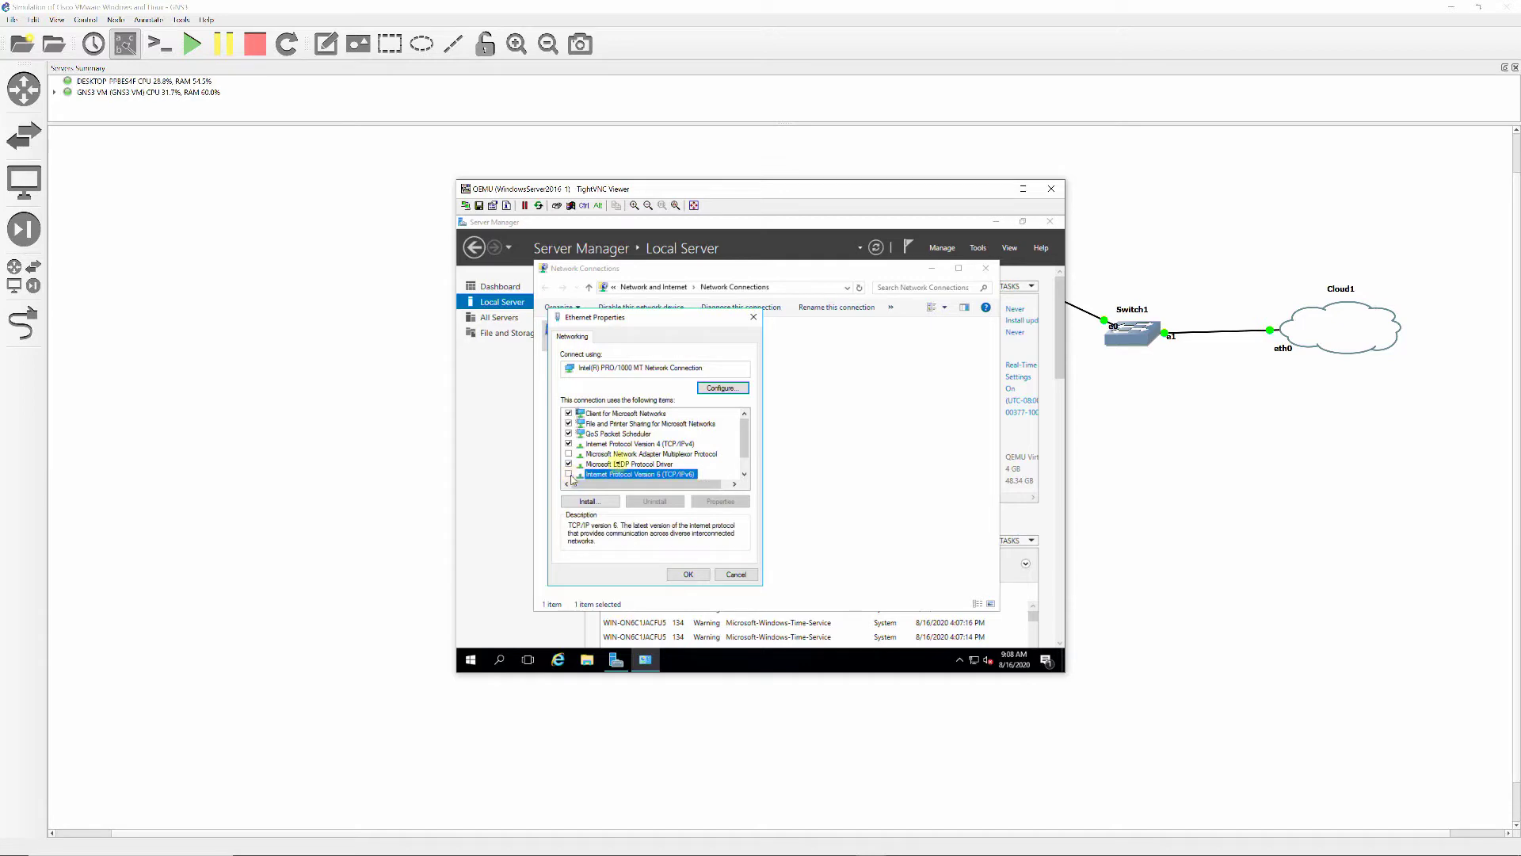
Step: Give the adapter static IPv4 192.168.1.4, mask 255.255.255.0, gateway 192.168.1.1
double_click(646, 445)
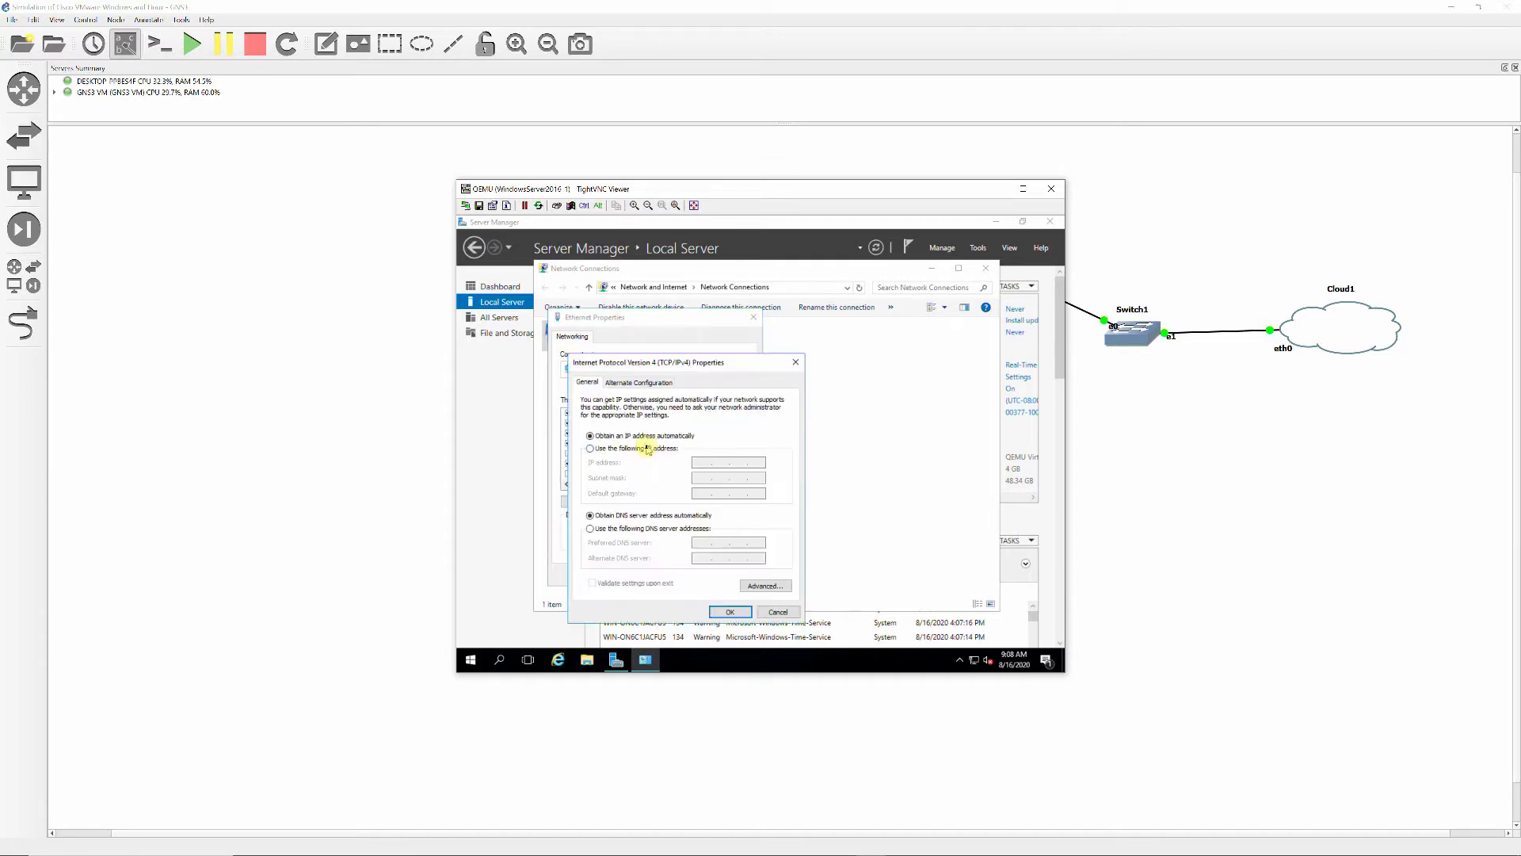
click(609, 448)
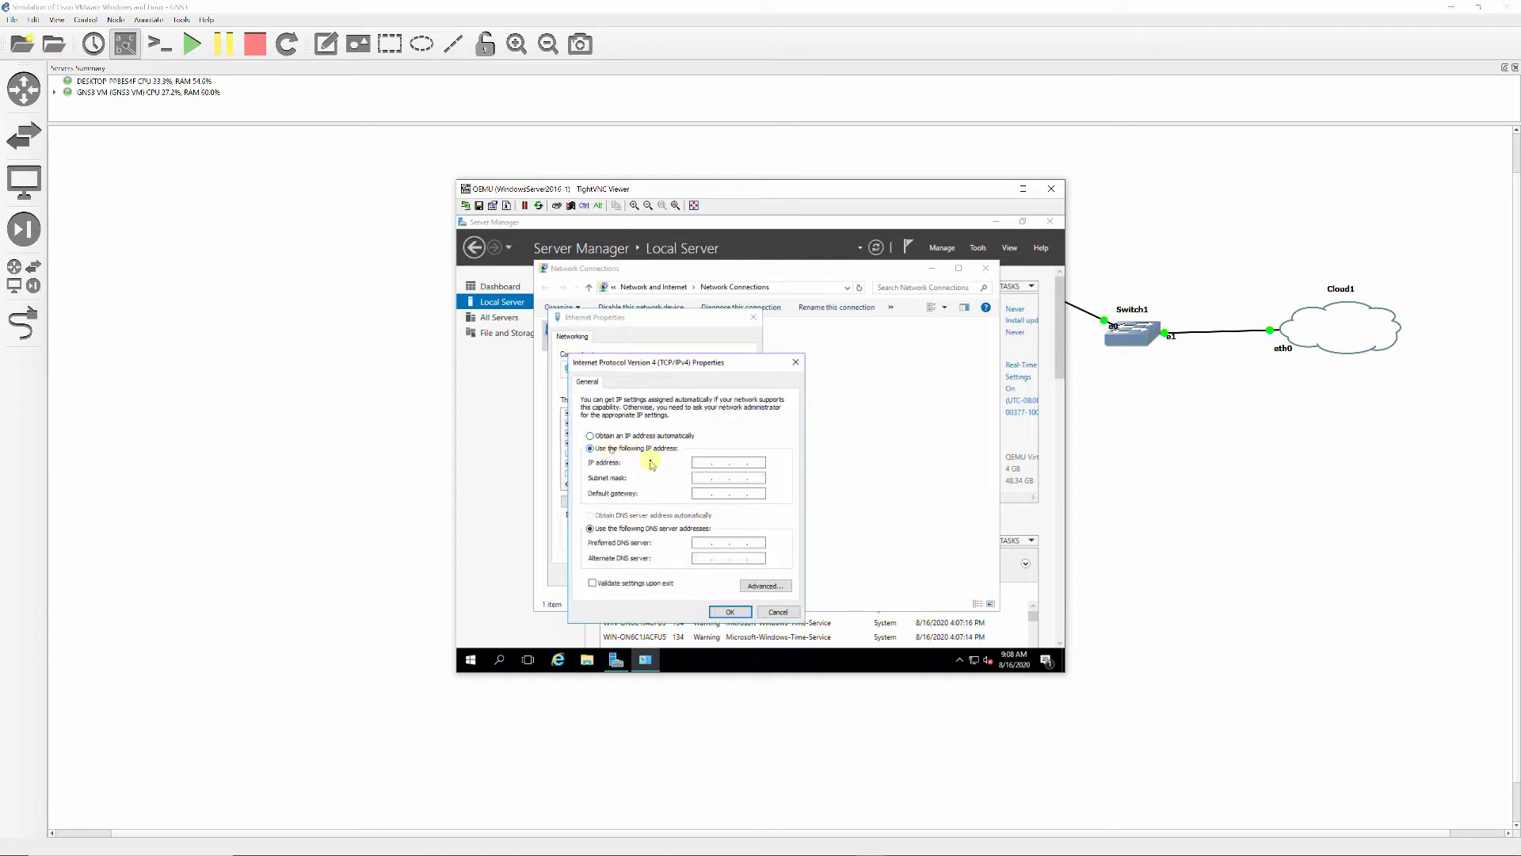
click(695, 463)
text(192 . 168 . 1 . 4)
key(Tab)
text(192.168.)
Step: Set DNS servers 127.0.0.1 and 209.18.47.61 and apply the adapter settings
key(Tab)
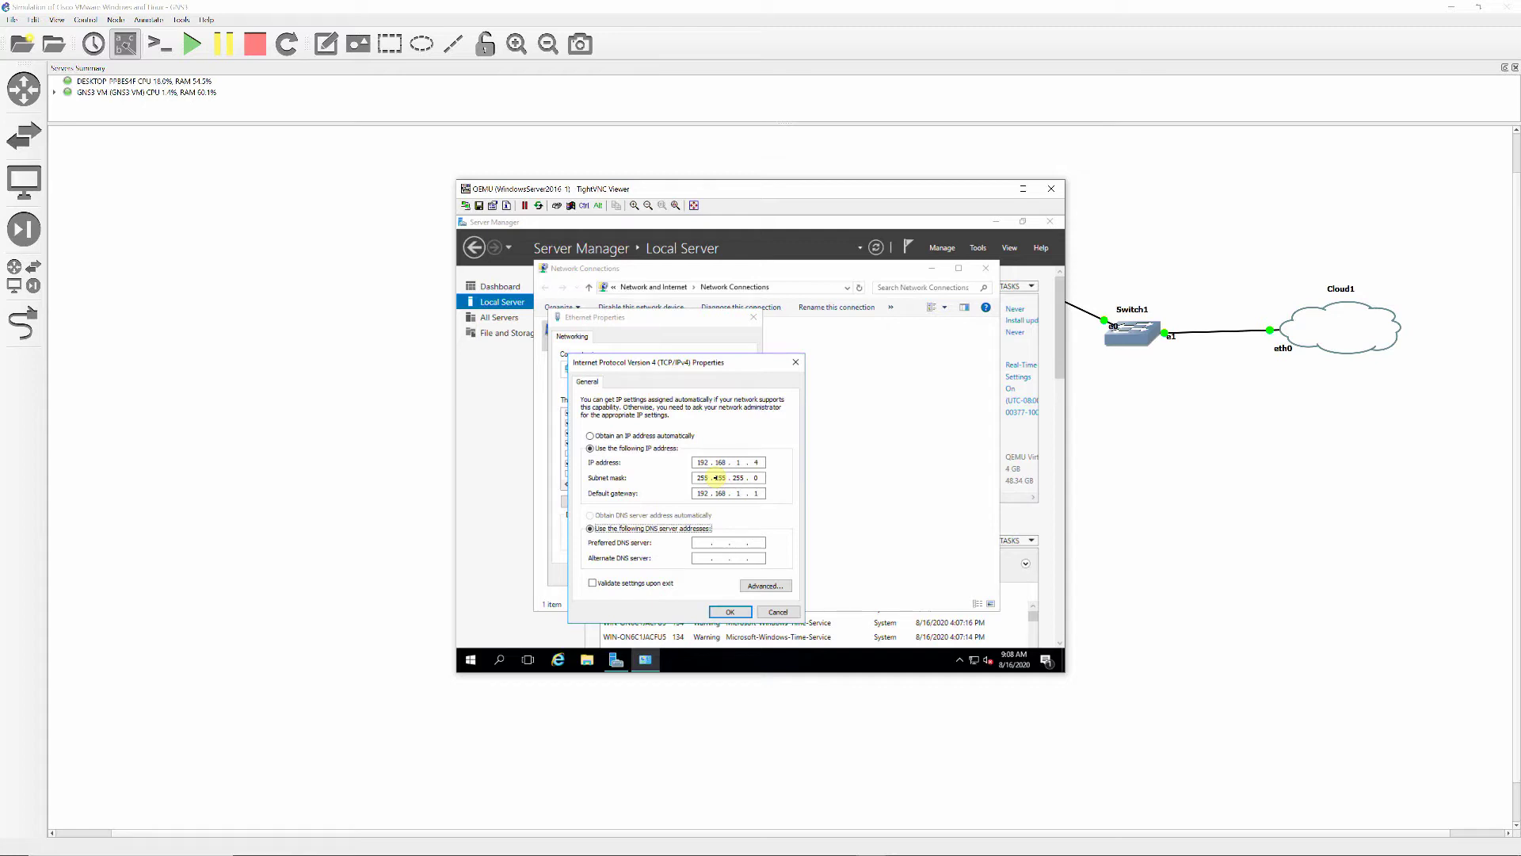
key(Tab)
text(18.47.6)
key(Tab)
key(Tab)
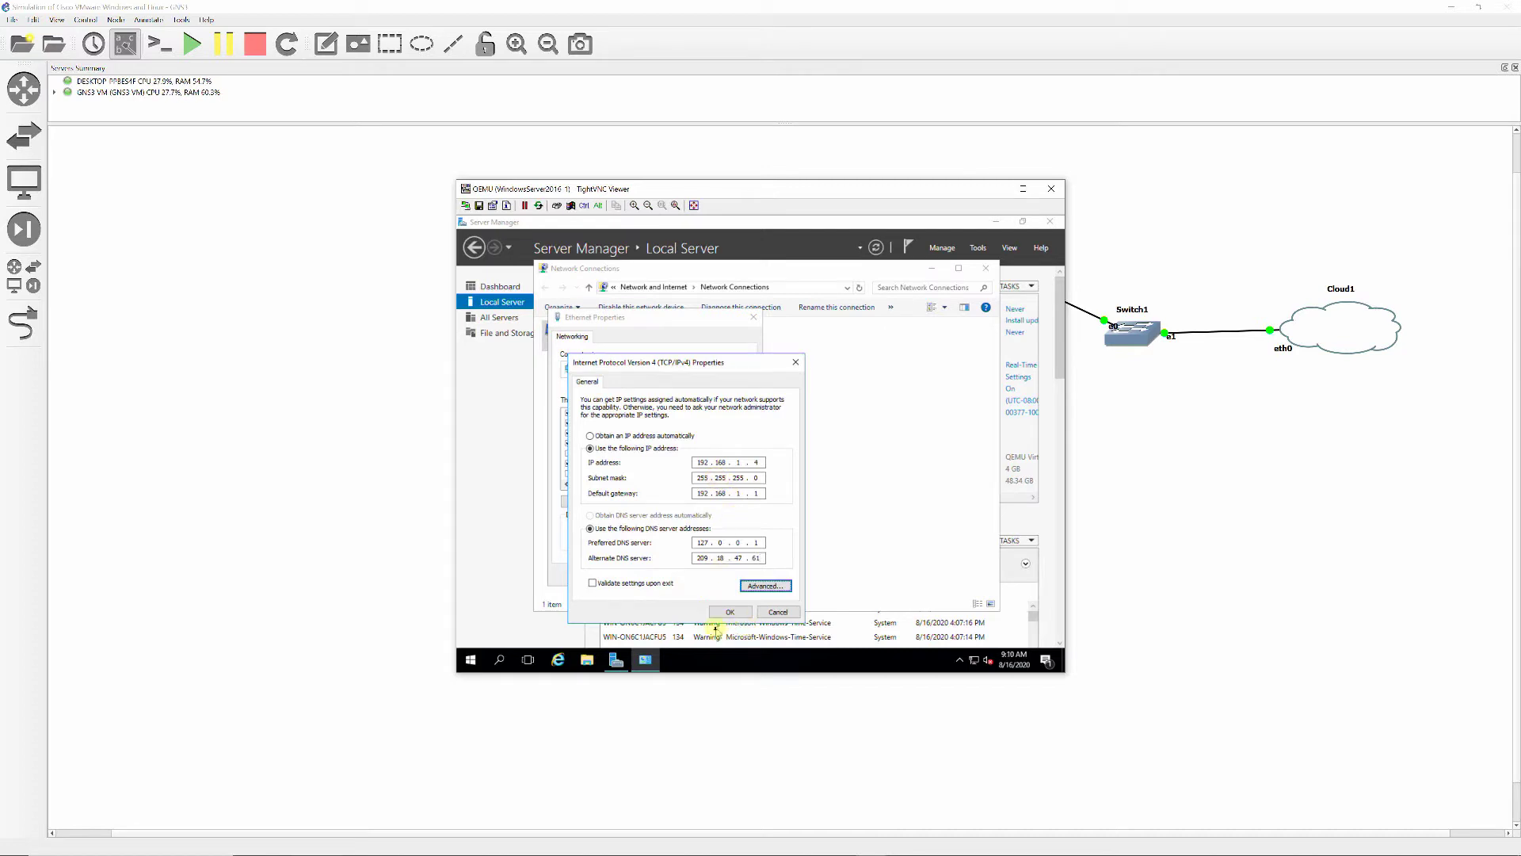
click(730, 612)
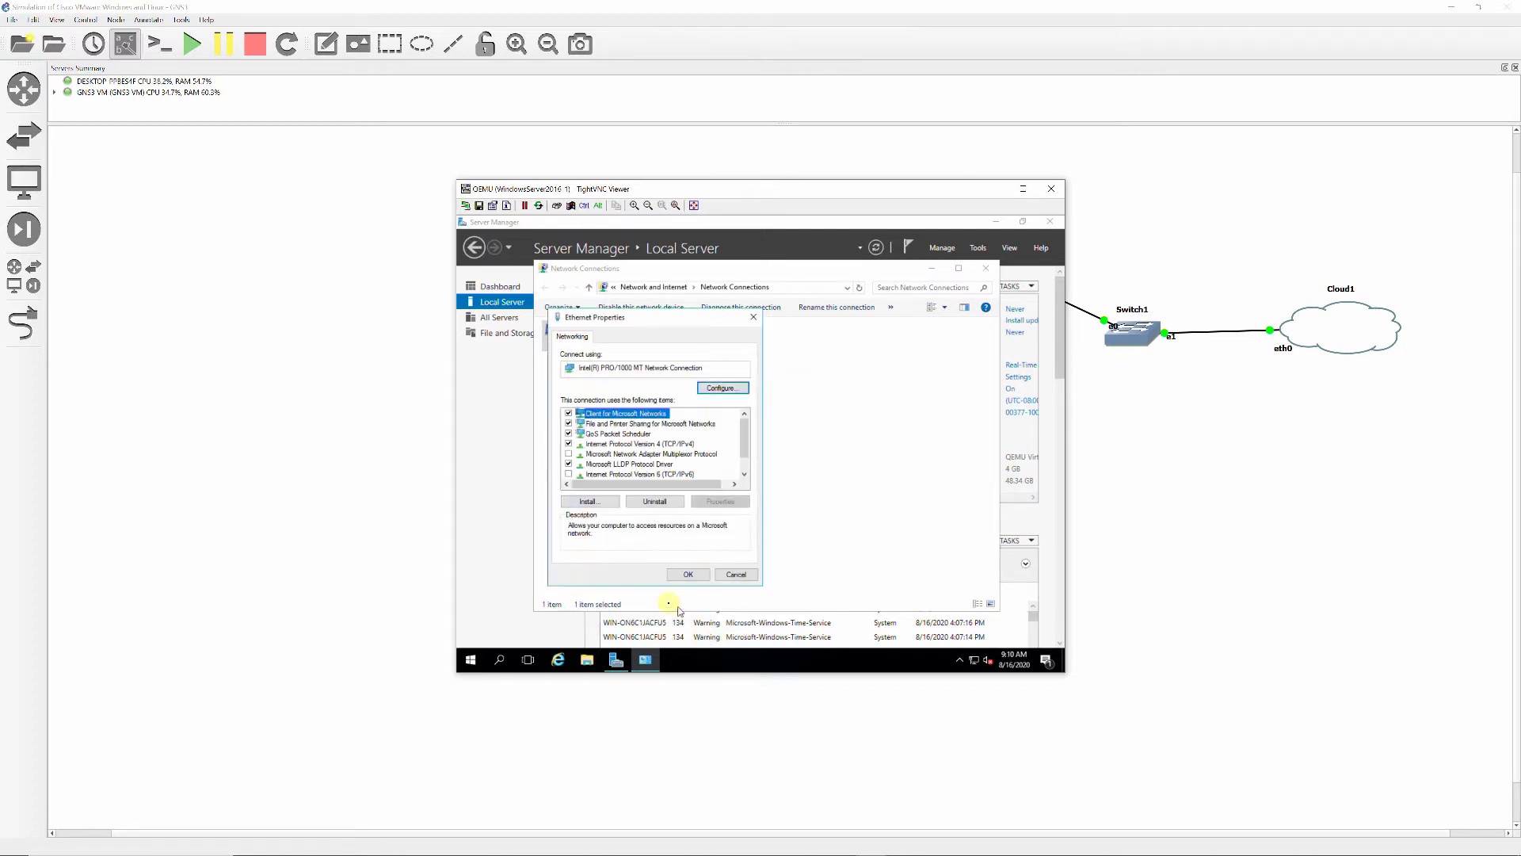
click(679, 575)
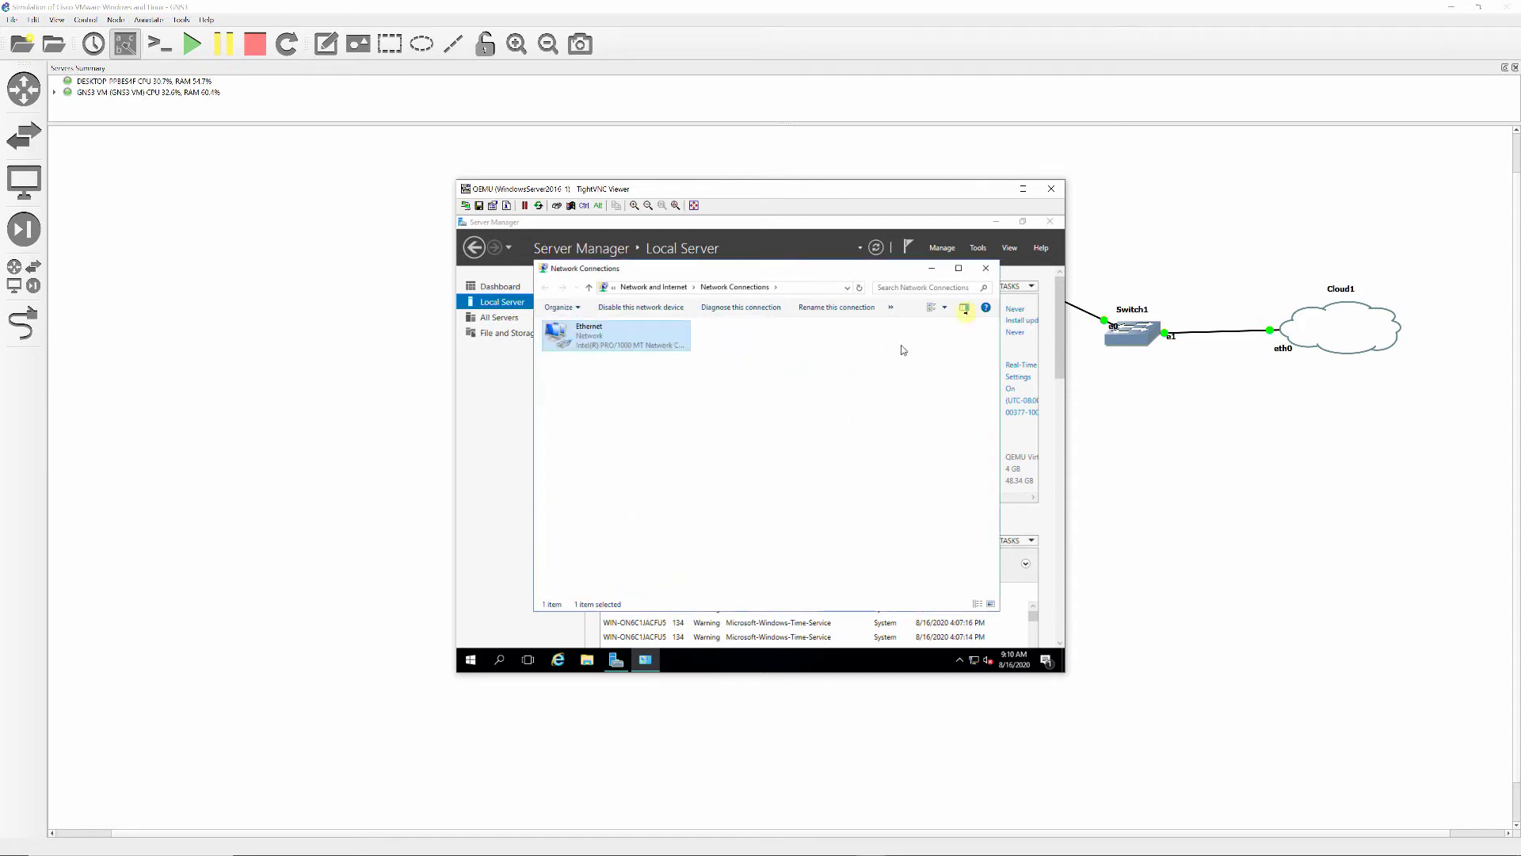
Step: Rename the computer to Win16Server1 and restart the server to apply it
click(986, 267)
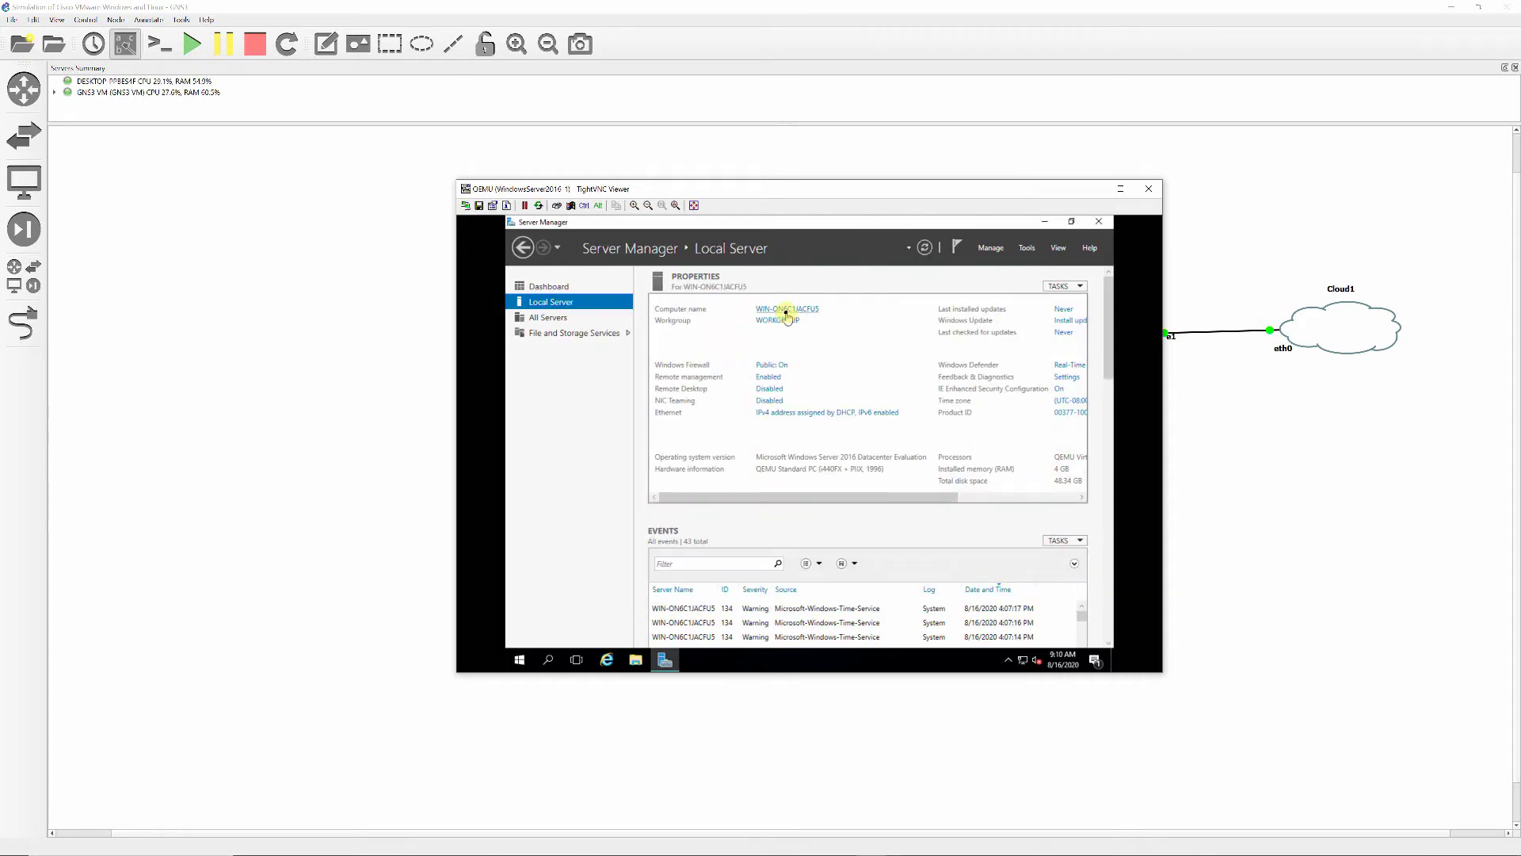
click(787, 310)
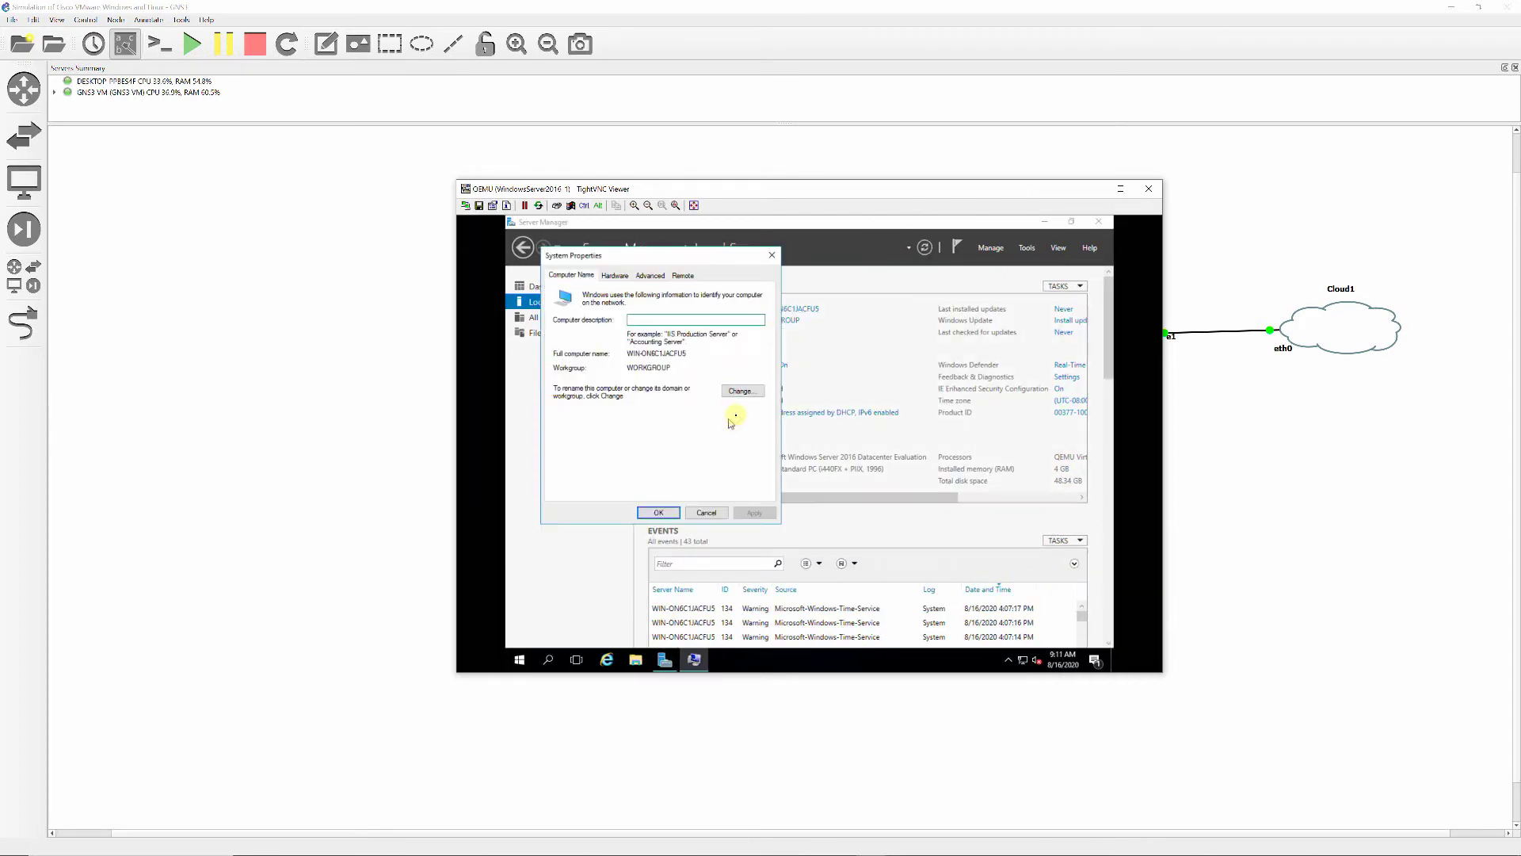
click(741, 391)
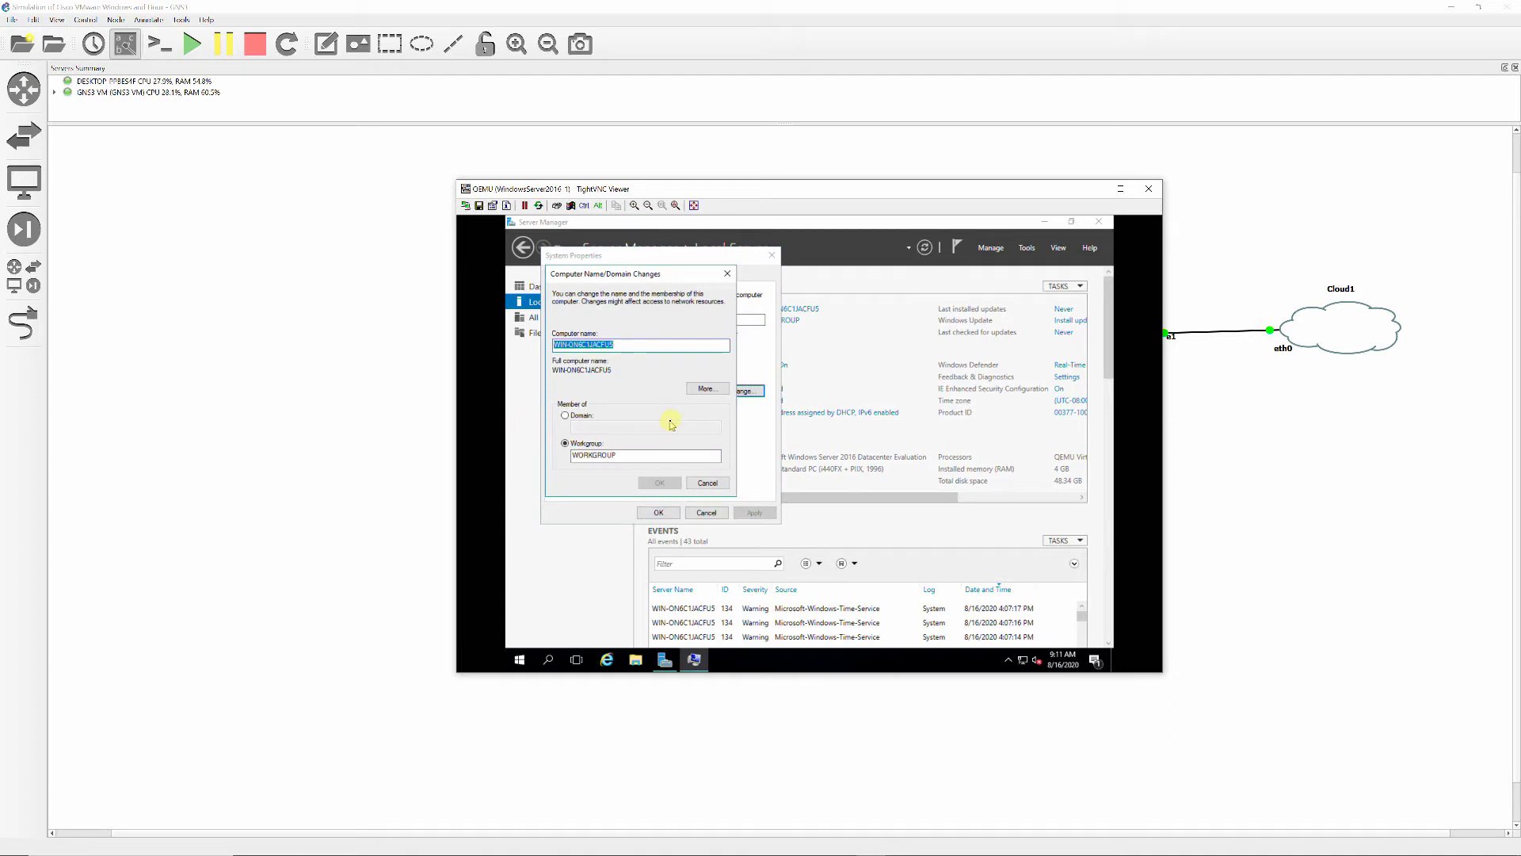
text(Win16Server1)
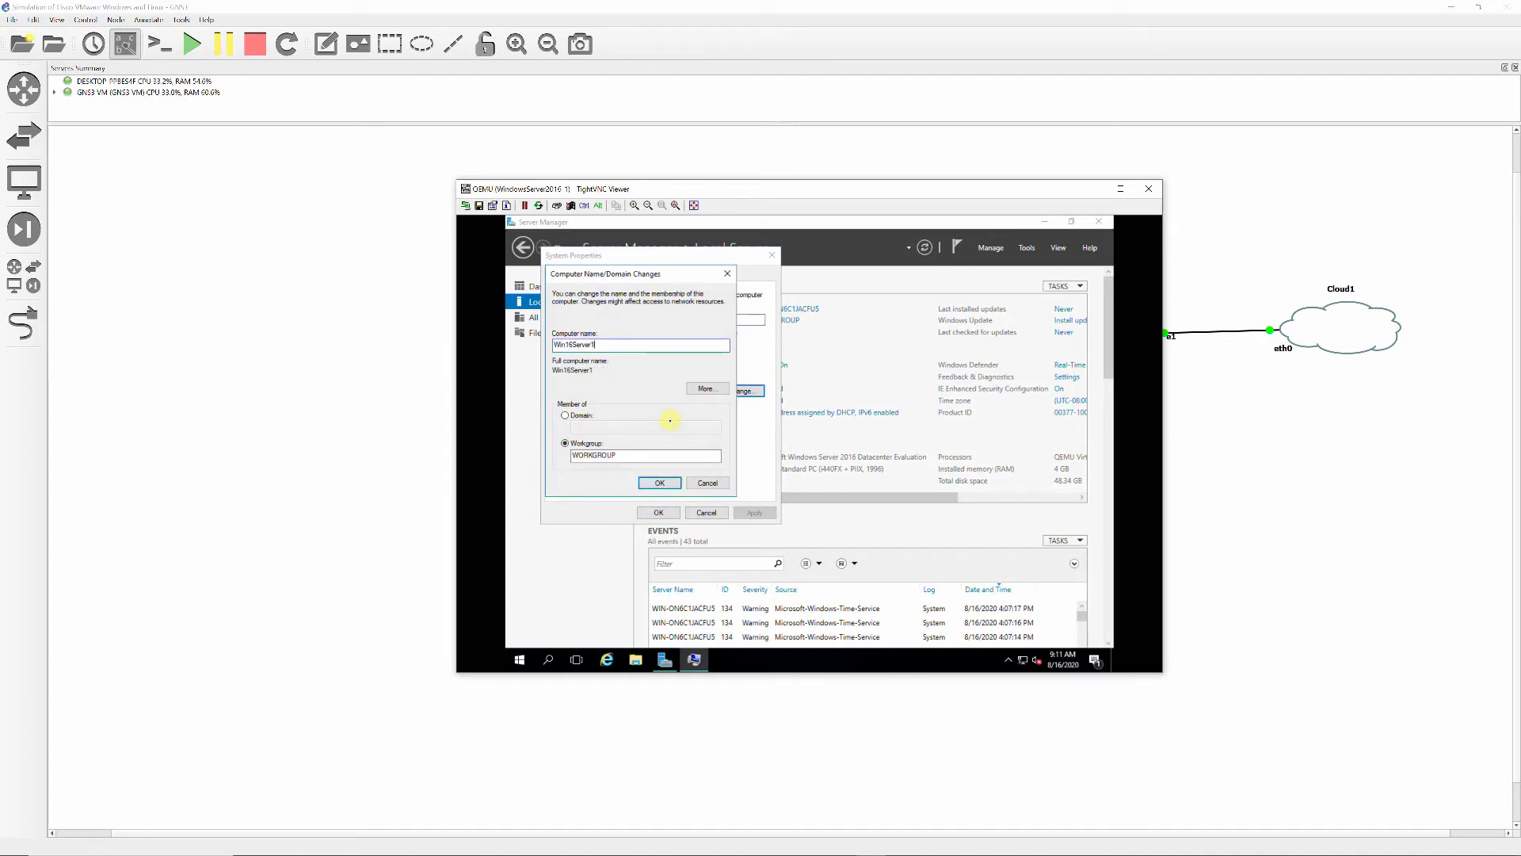
click(654, 486)
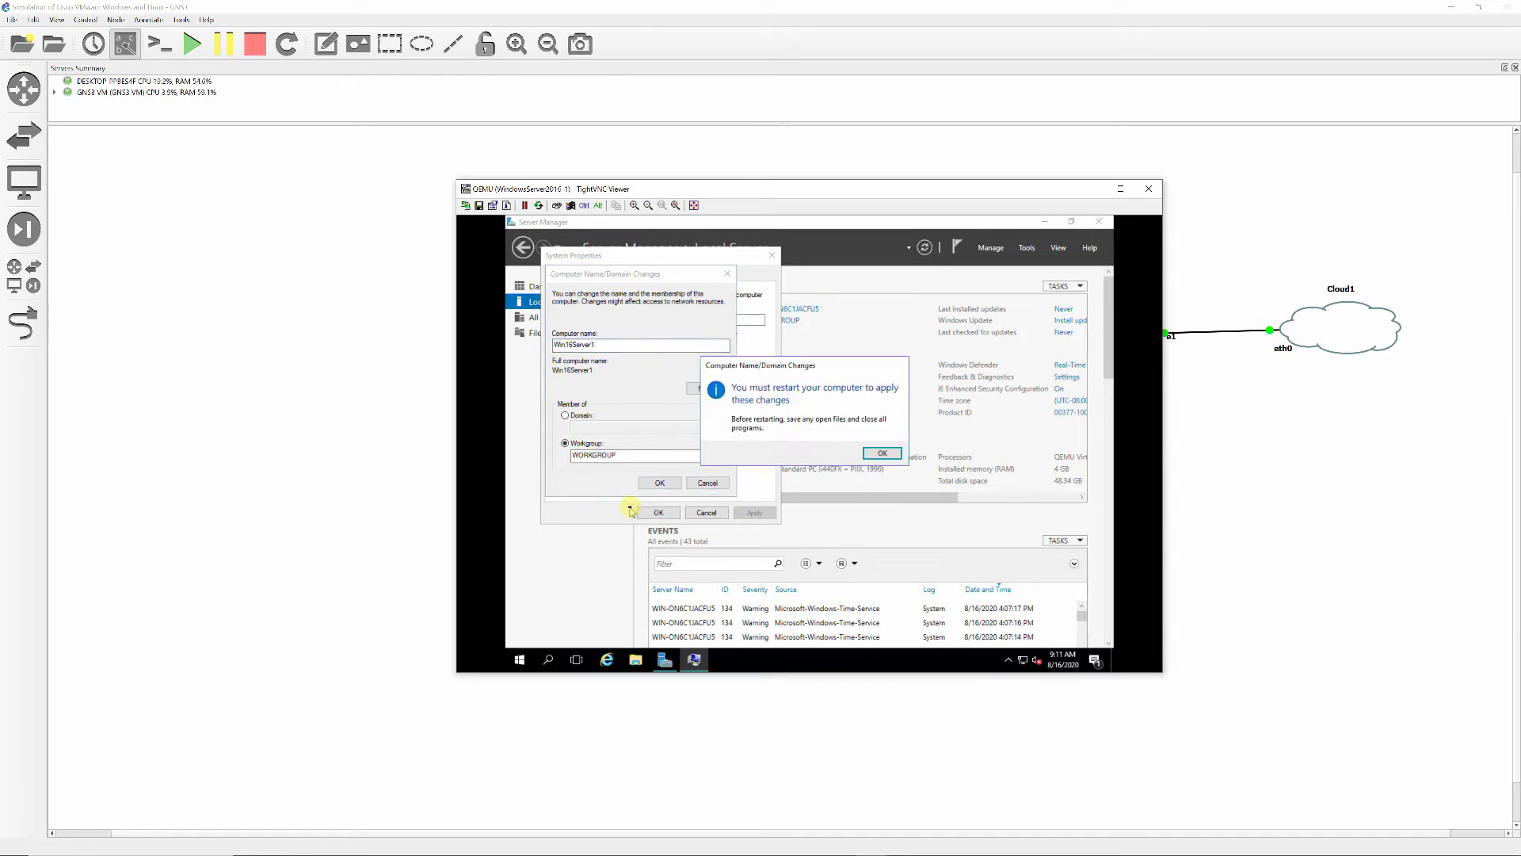
click(883, 455)
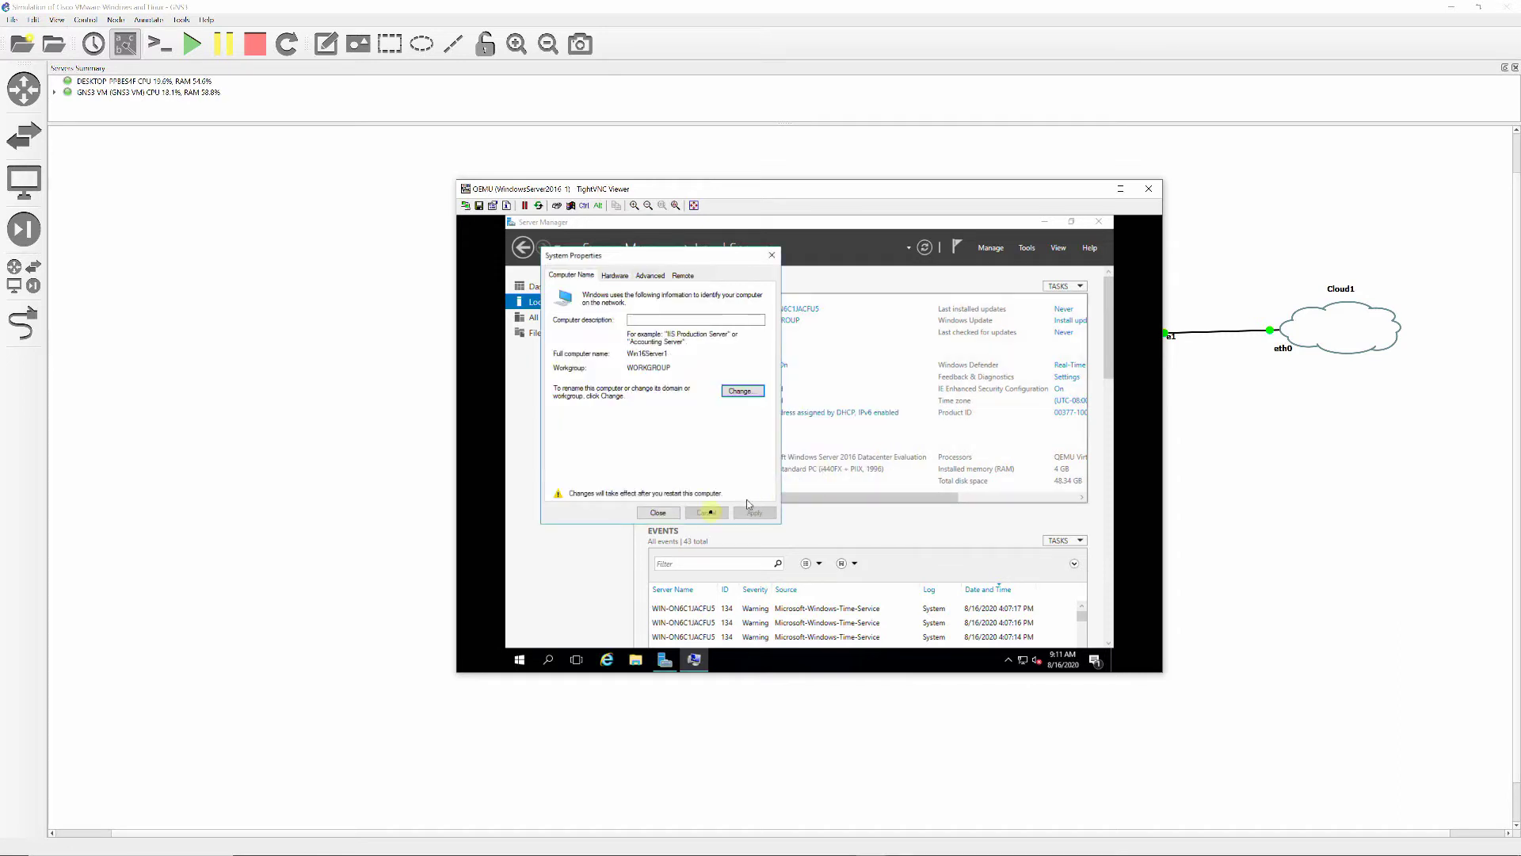
click(667, 516)
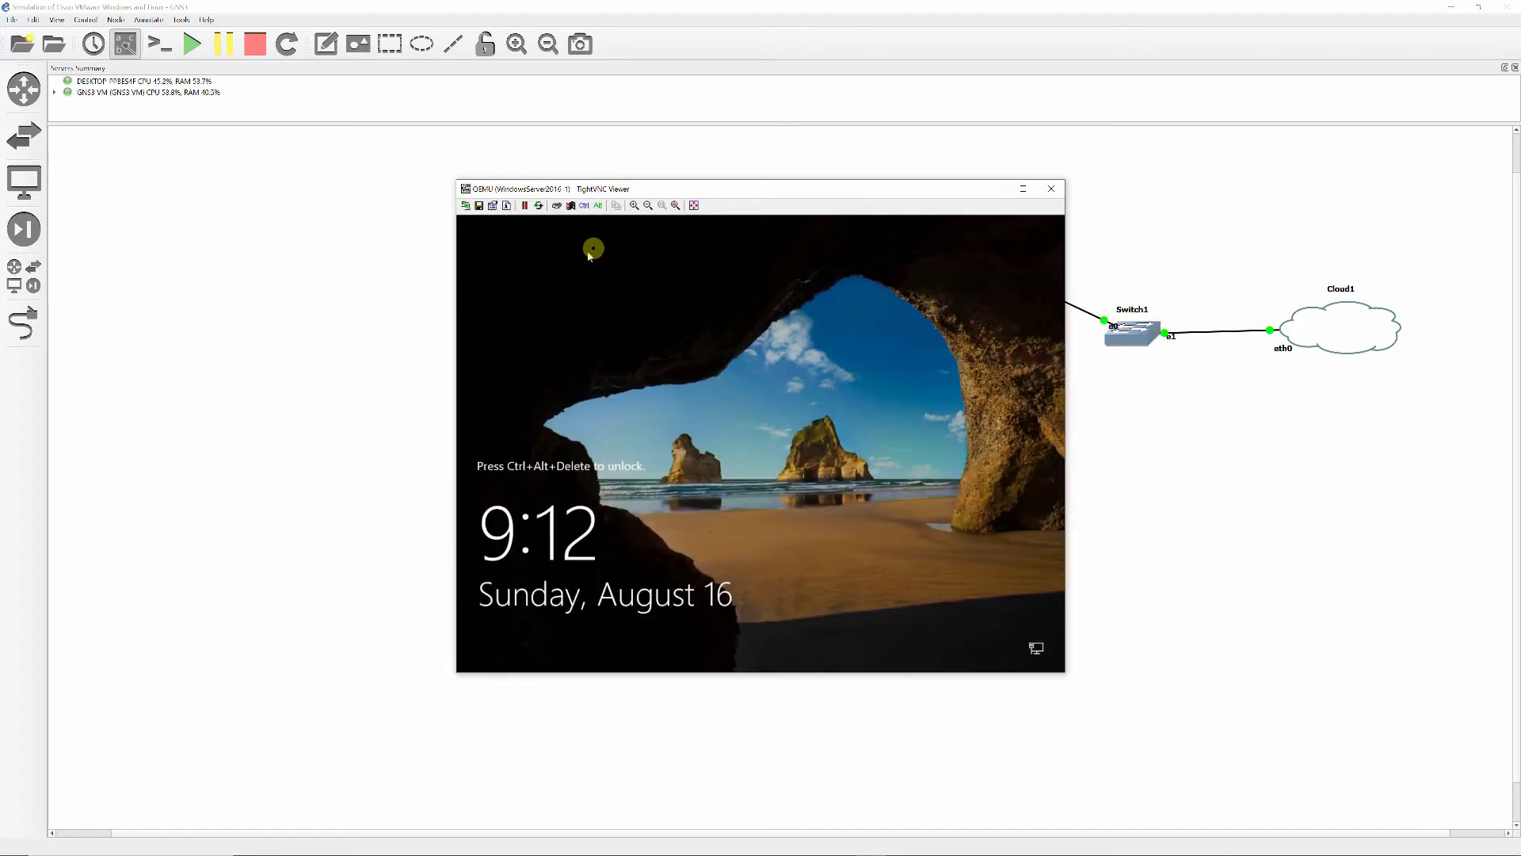
Step: Sign back in as Administrator using the account password
click(533, 321)
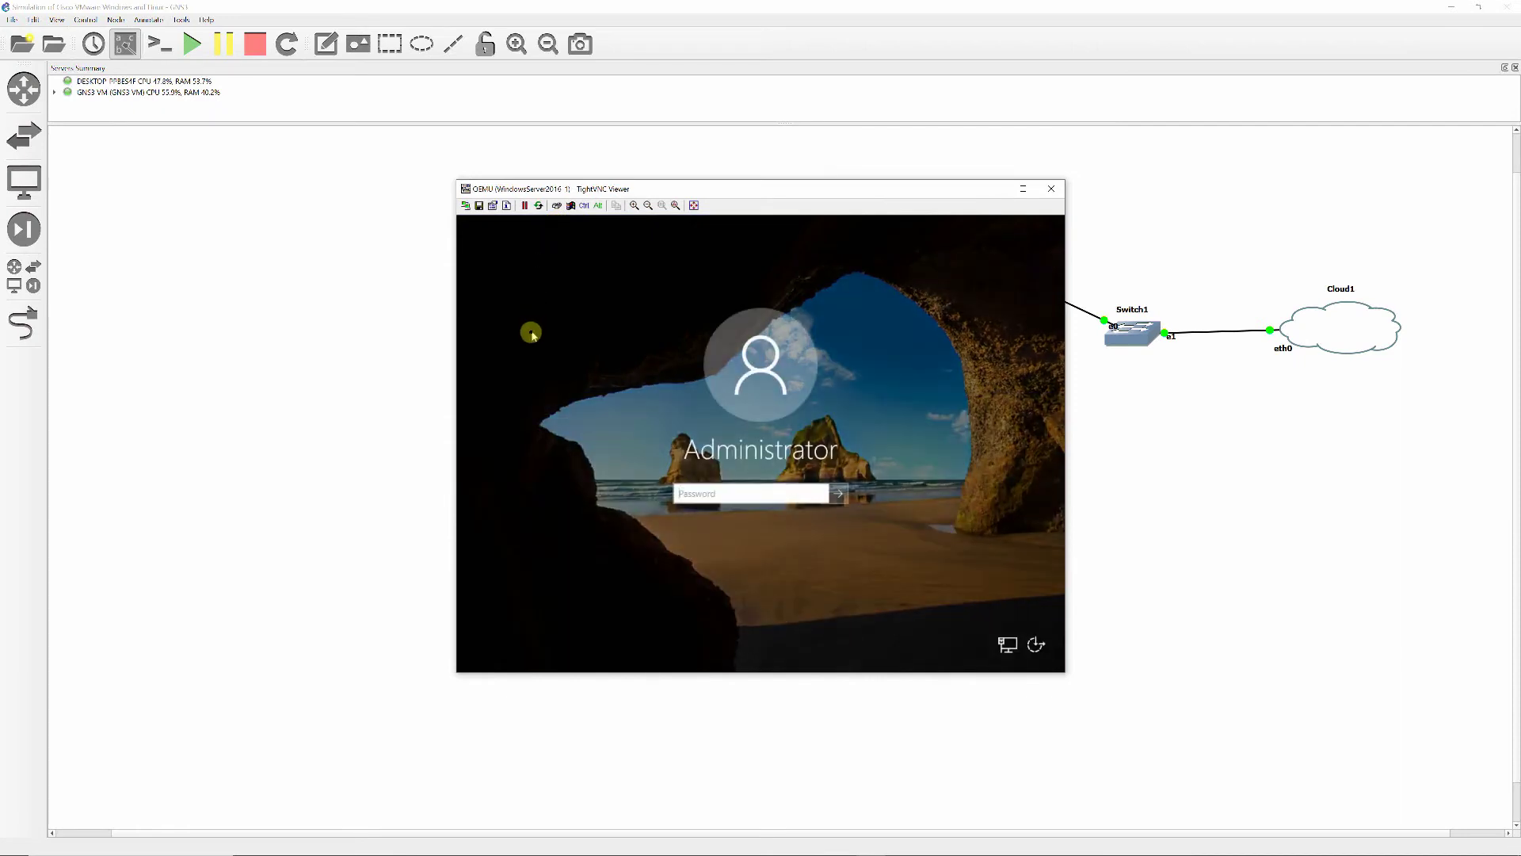
click(728, 494)
text(********)
key(Return)
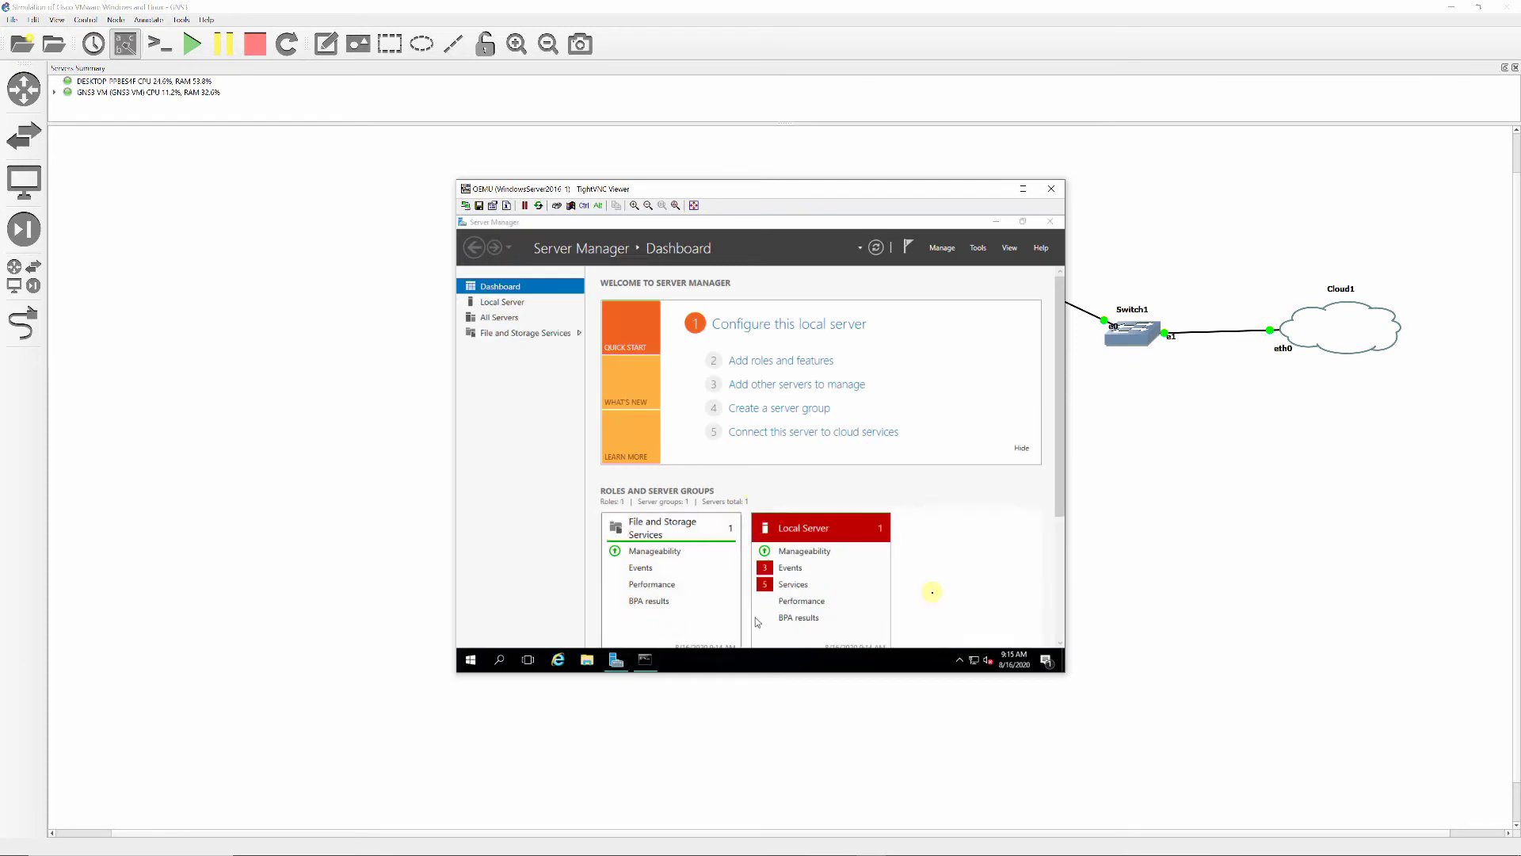
Step: Launch Add Roles and Features with role-based installation targeting Win16Server1
click(943, 250)
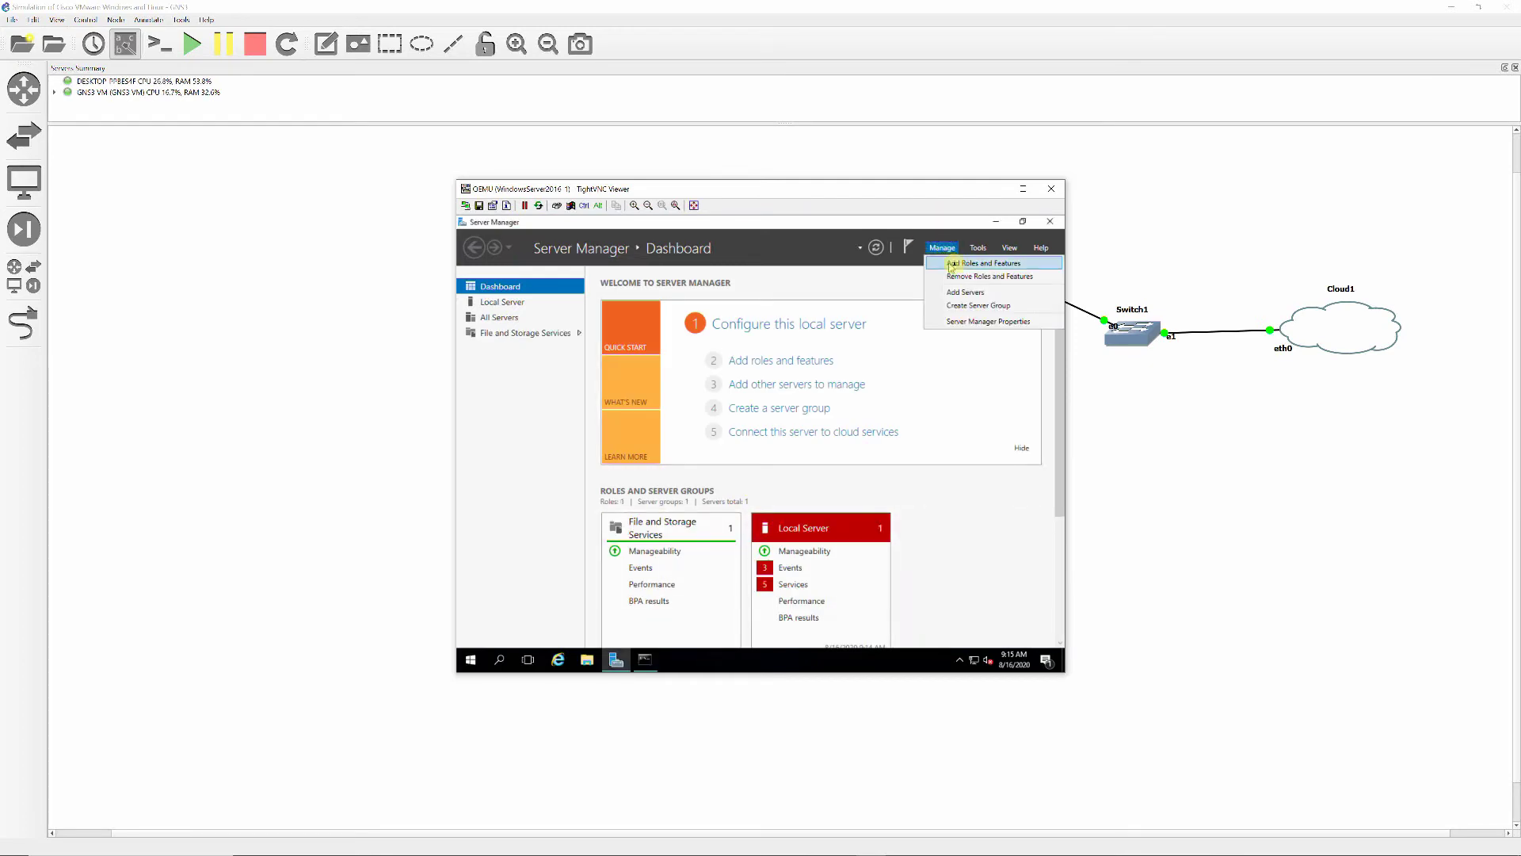
click(953, 265)
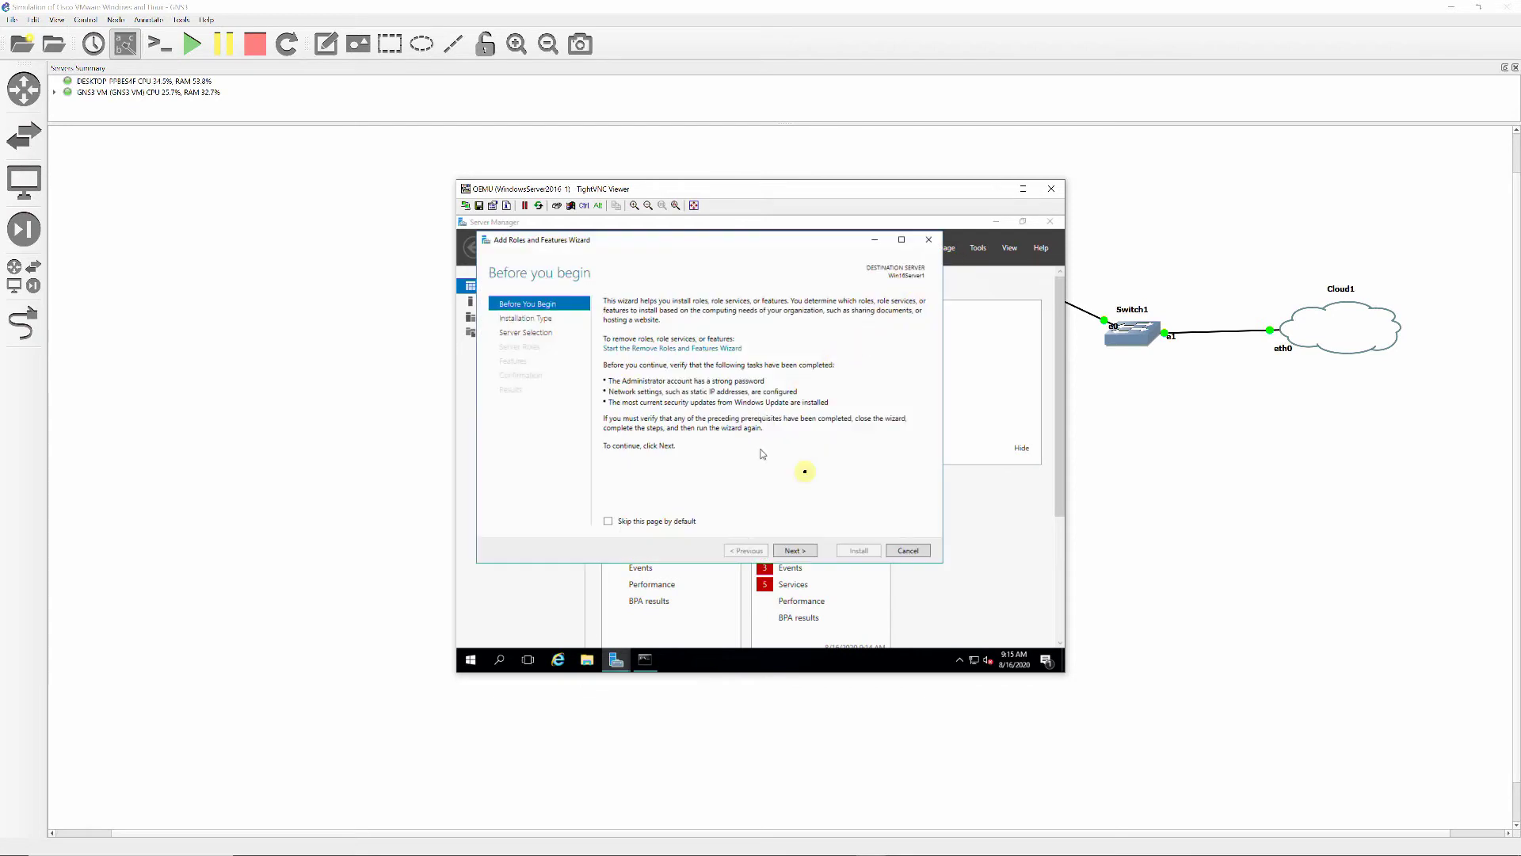
click(796, 551)
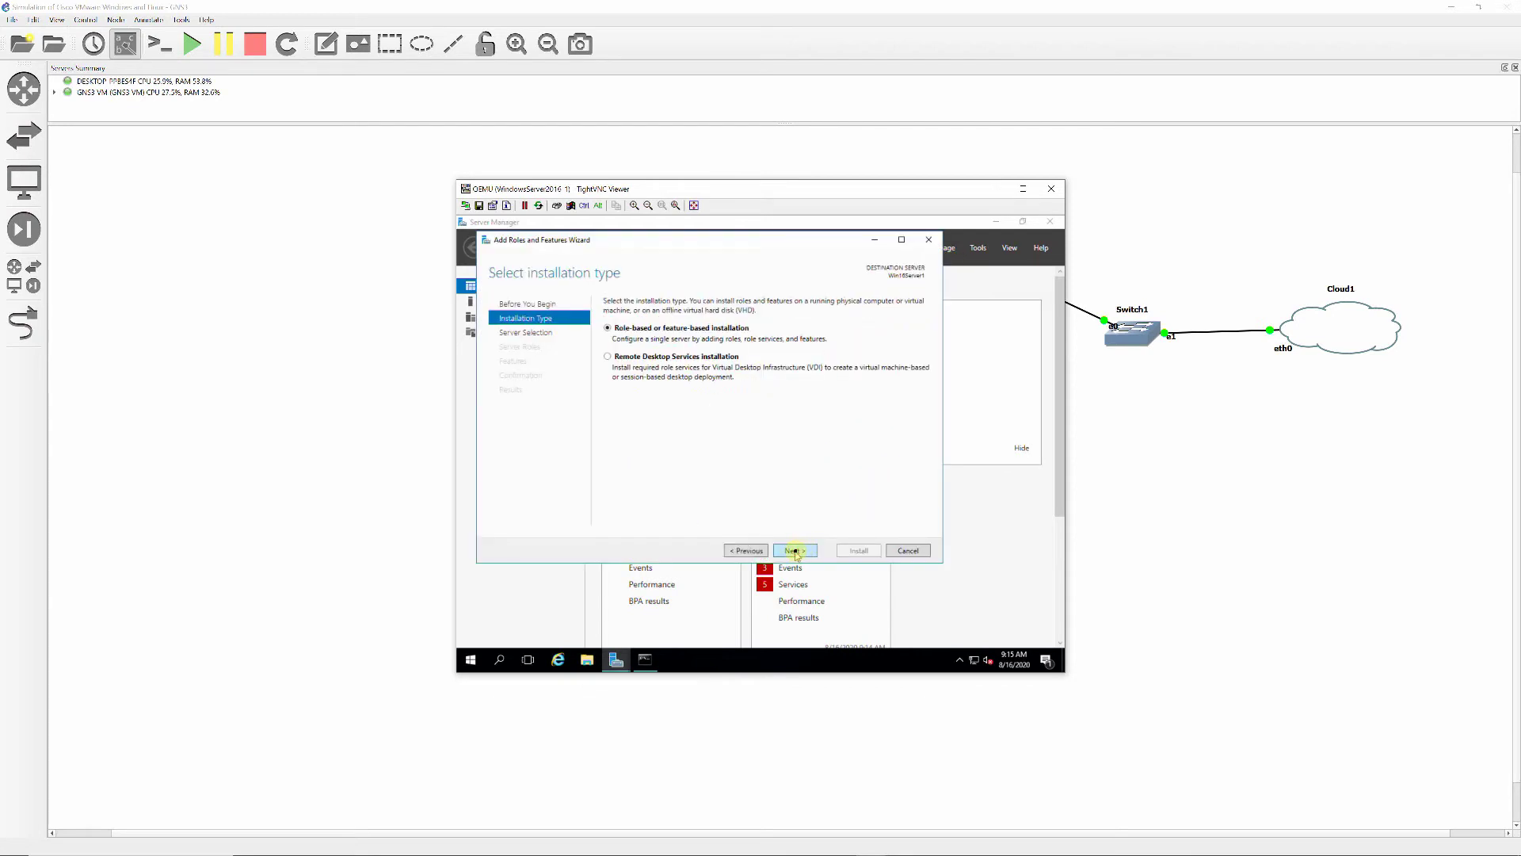
click(795, 551)
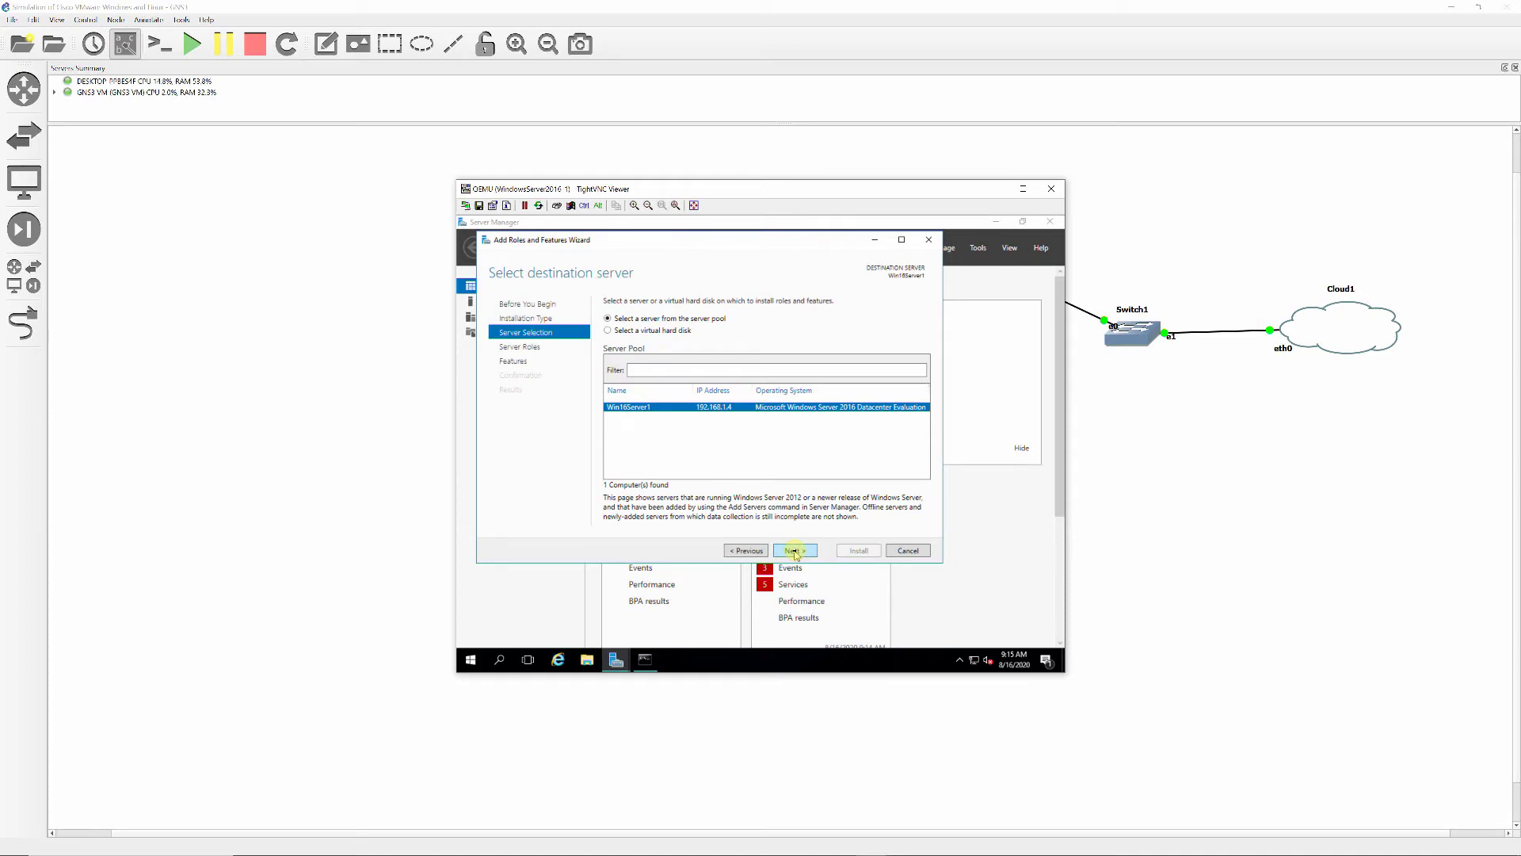
click(795, 551)
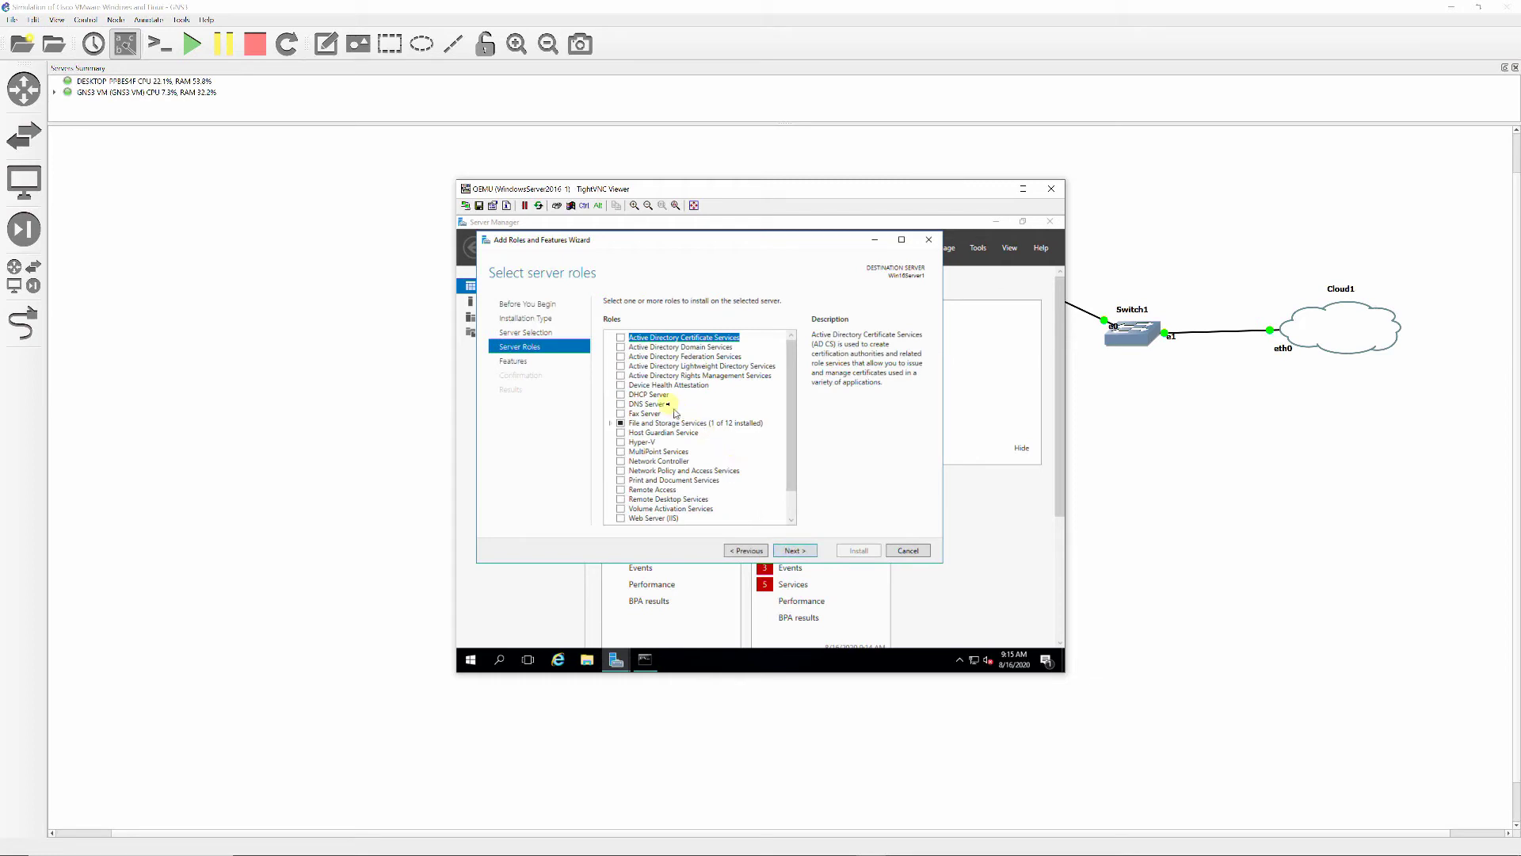
Step: Select the AD DS, DHCP Server and DNS Server roles with their required features
click(621, 348)
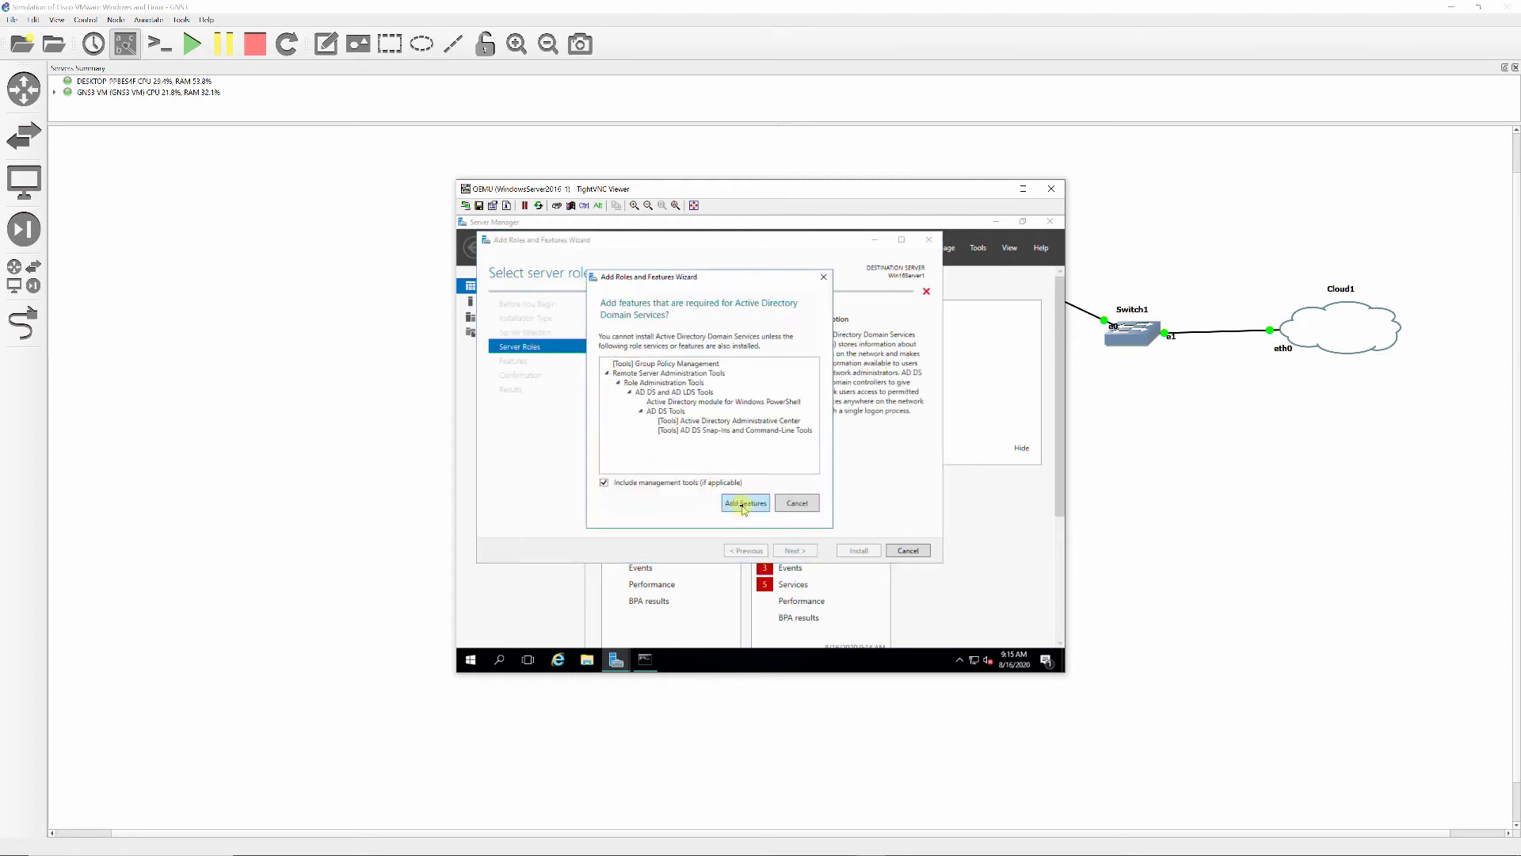
click(744, 504)
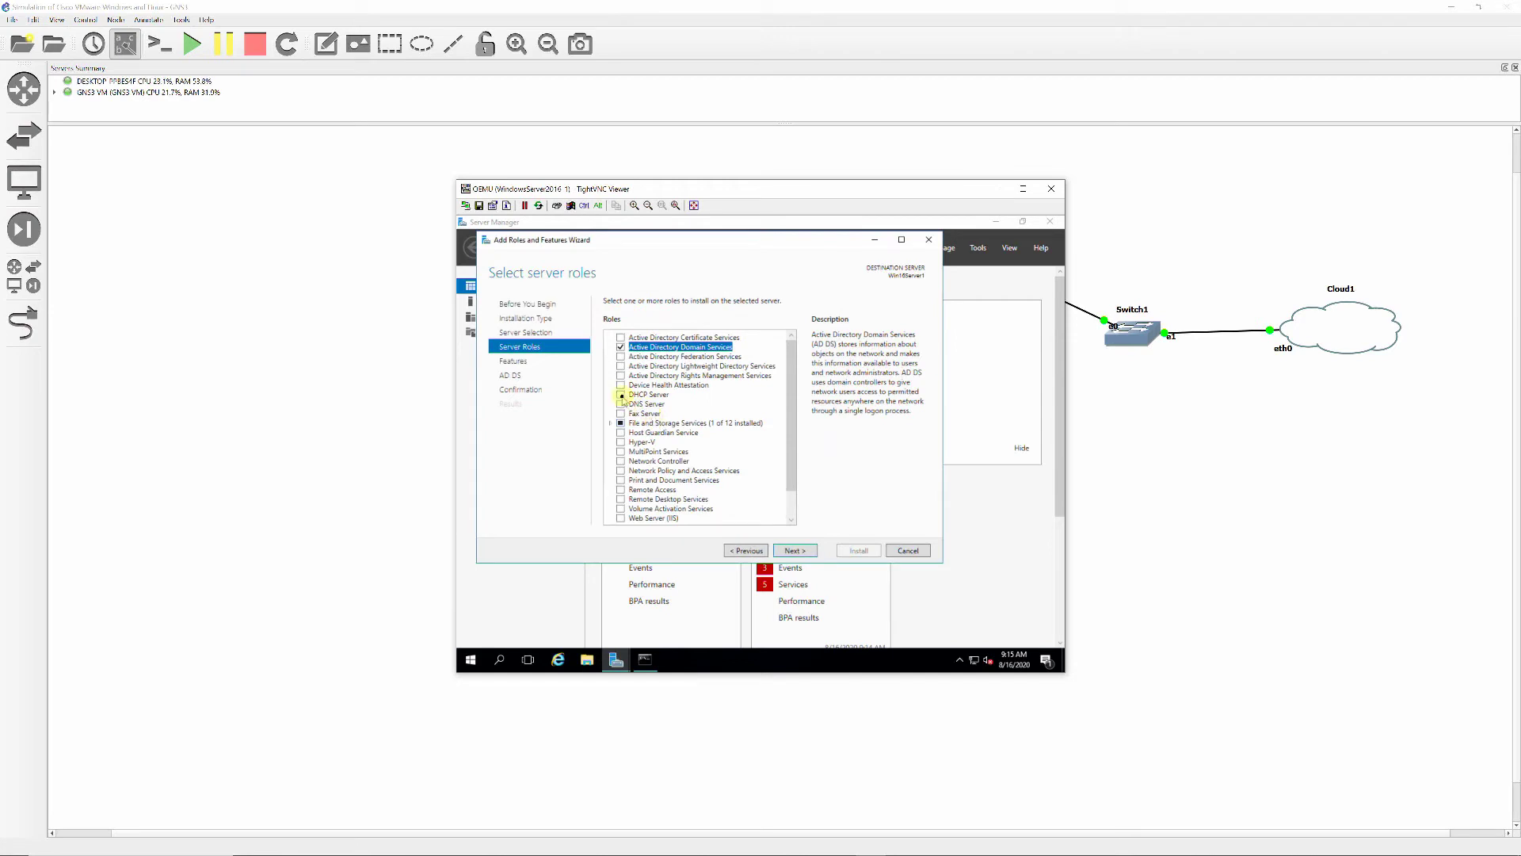
click(621, 395)
click(746, 501)
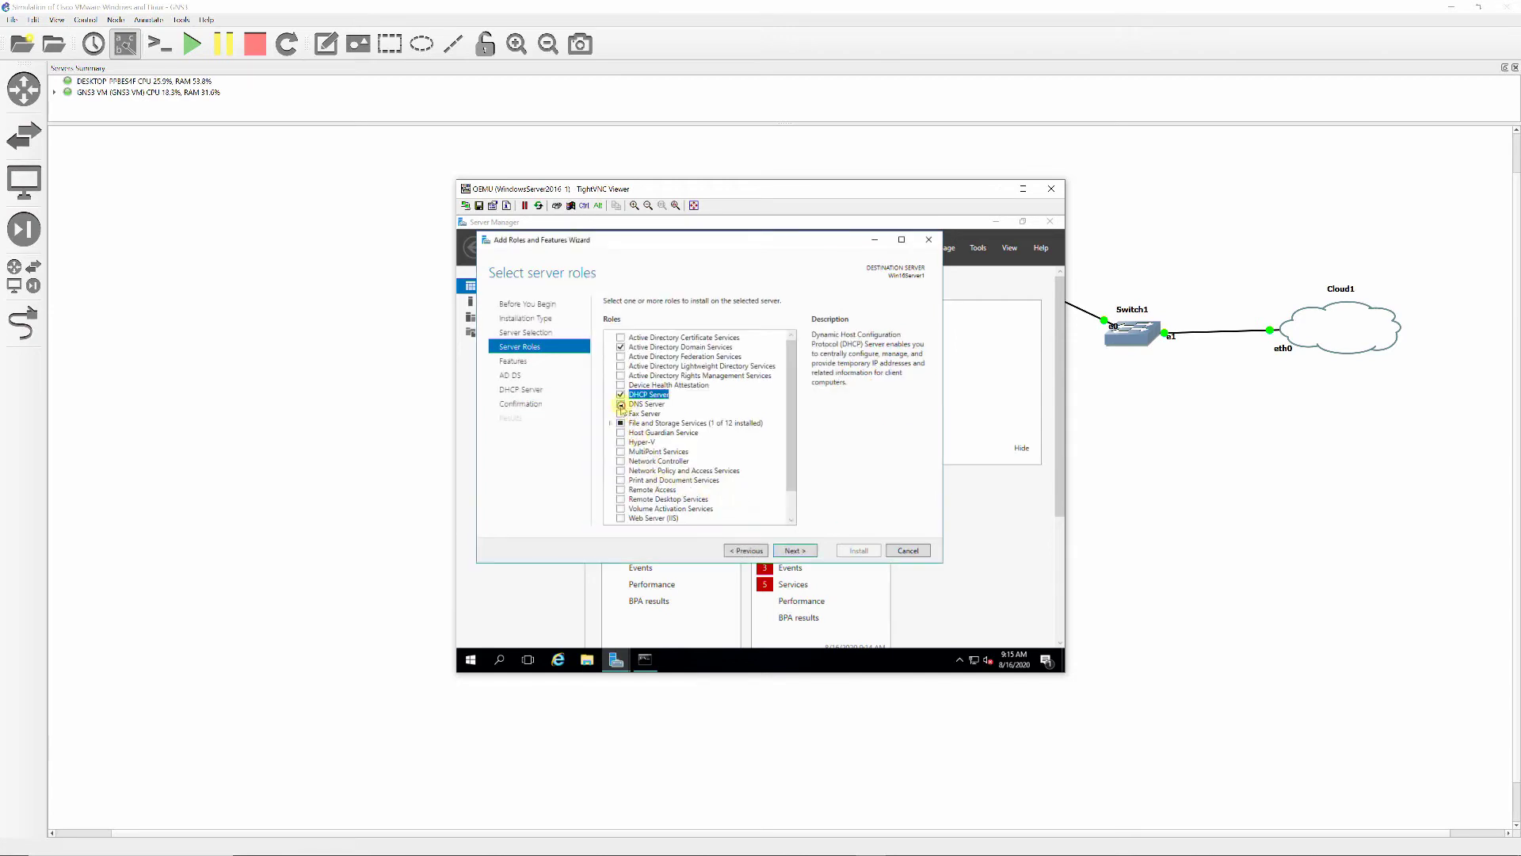
click(622, 405)
click(737, 496)
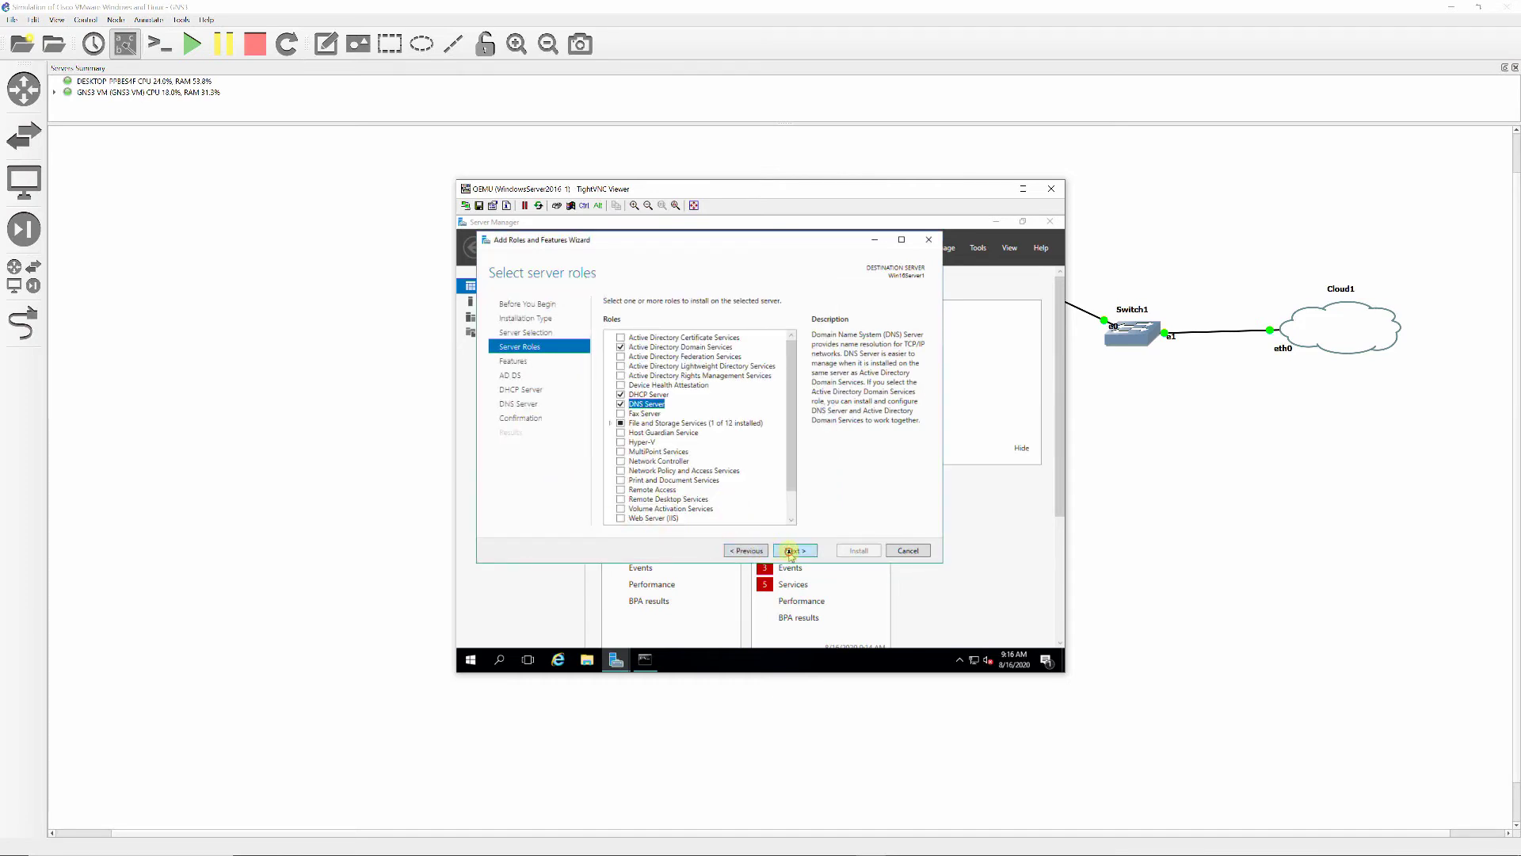
Step: Advance past the Features, AD DS, DHCP and DNS pages to confirmation
click(791, 553)
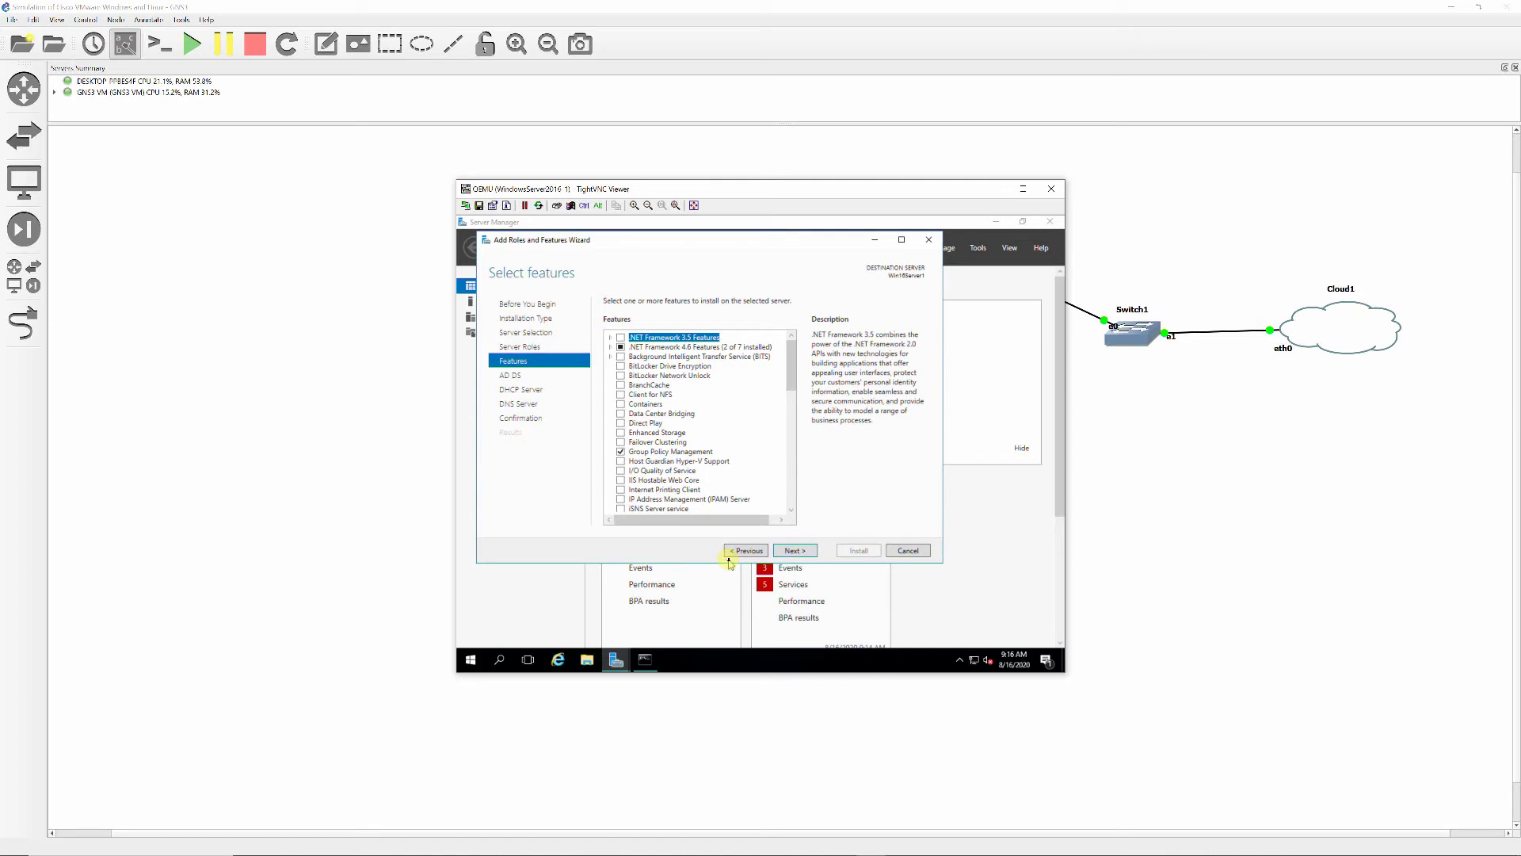
click(802, 551)
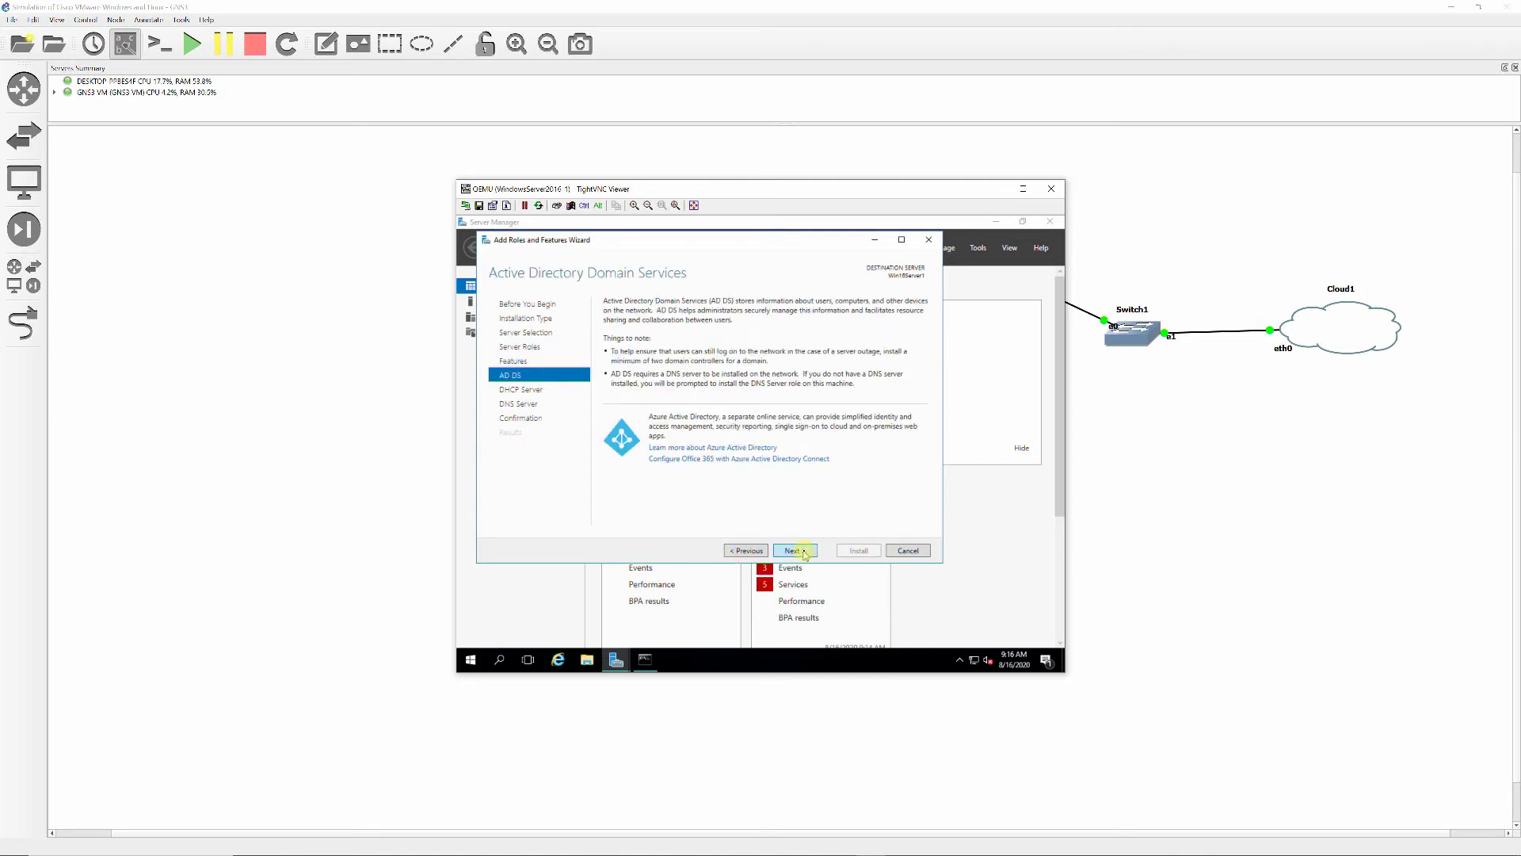
click(804, 552)
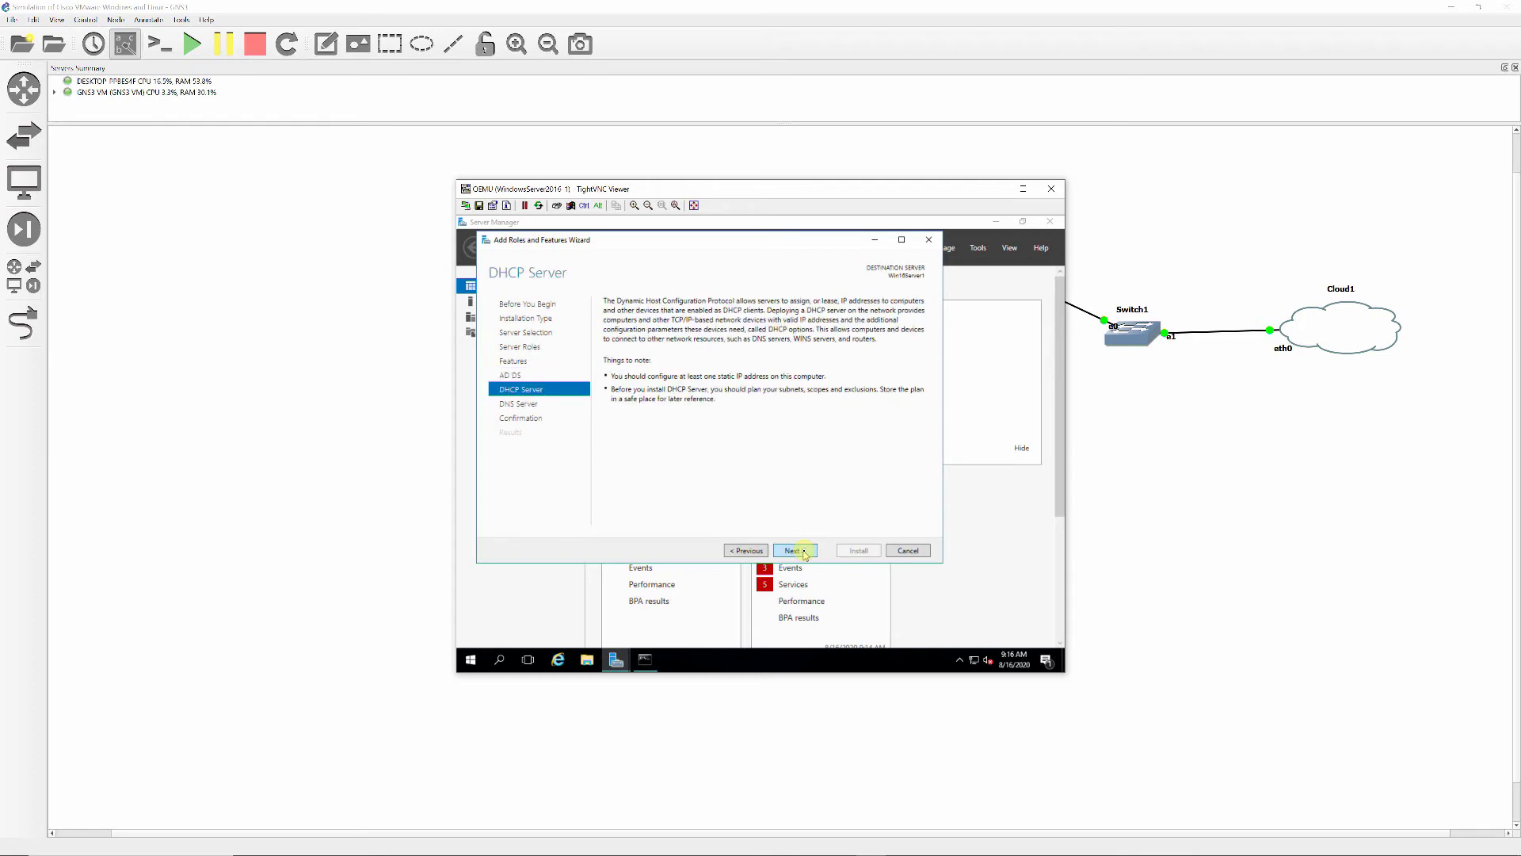
click(804, 552)
click(805, 552)
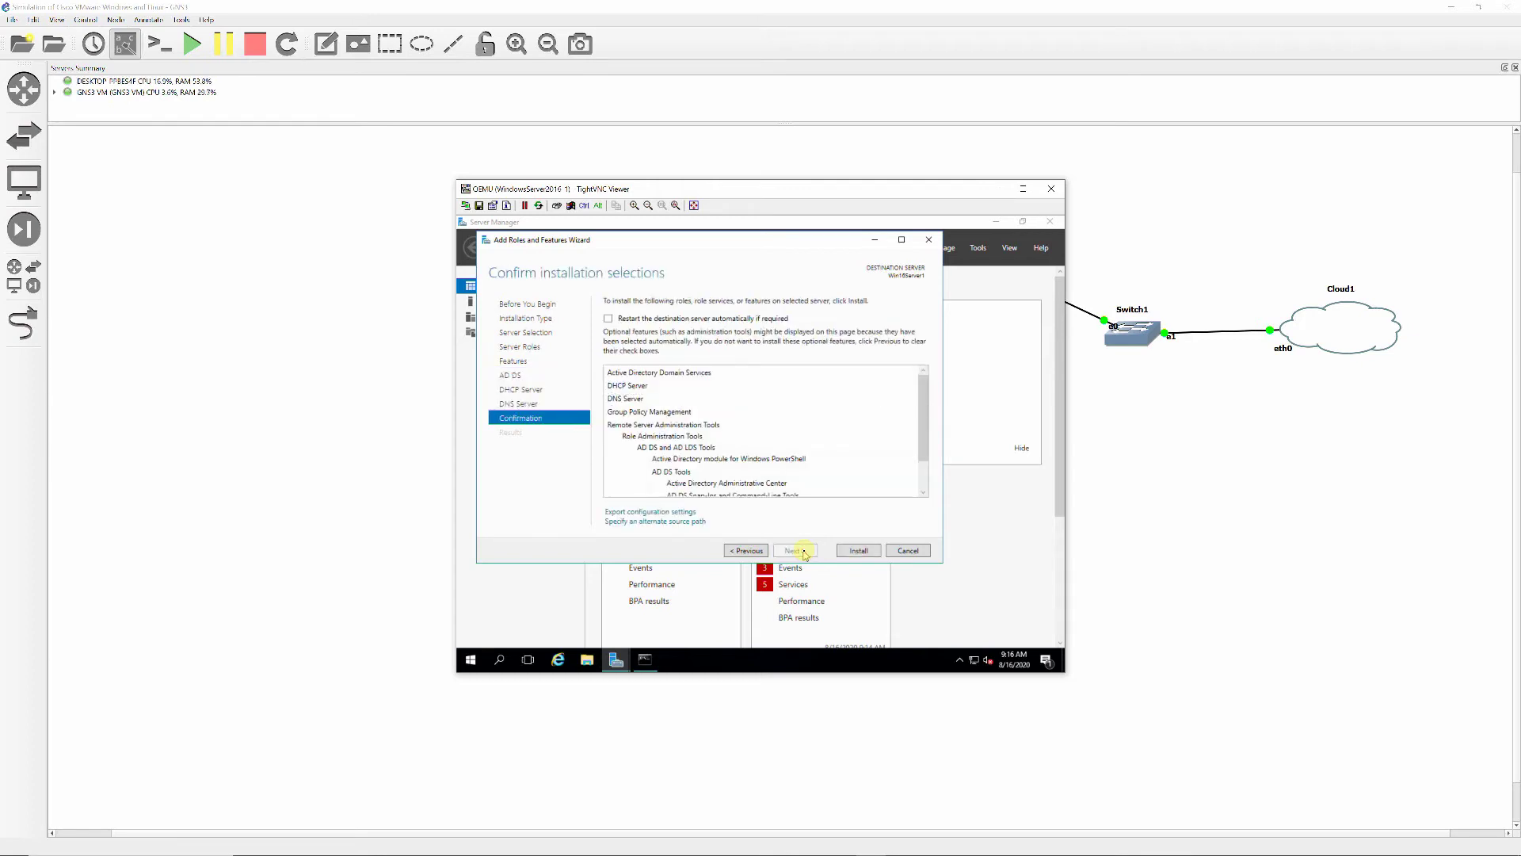
Step: Install AD DS, DHCP and DNS, then close the wizard while it runs
click(859, 550)
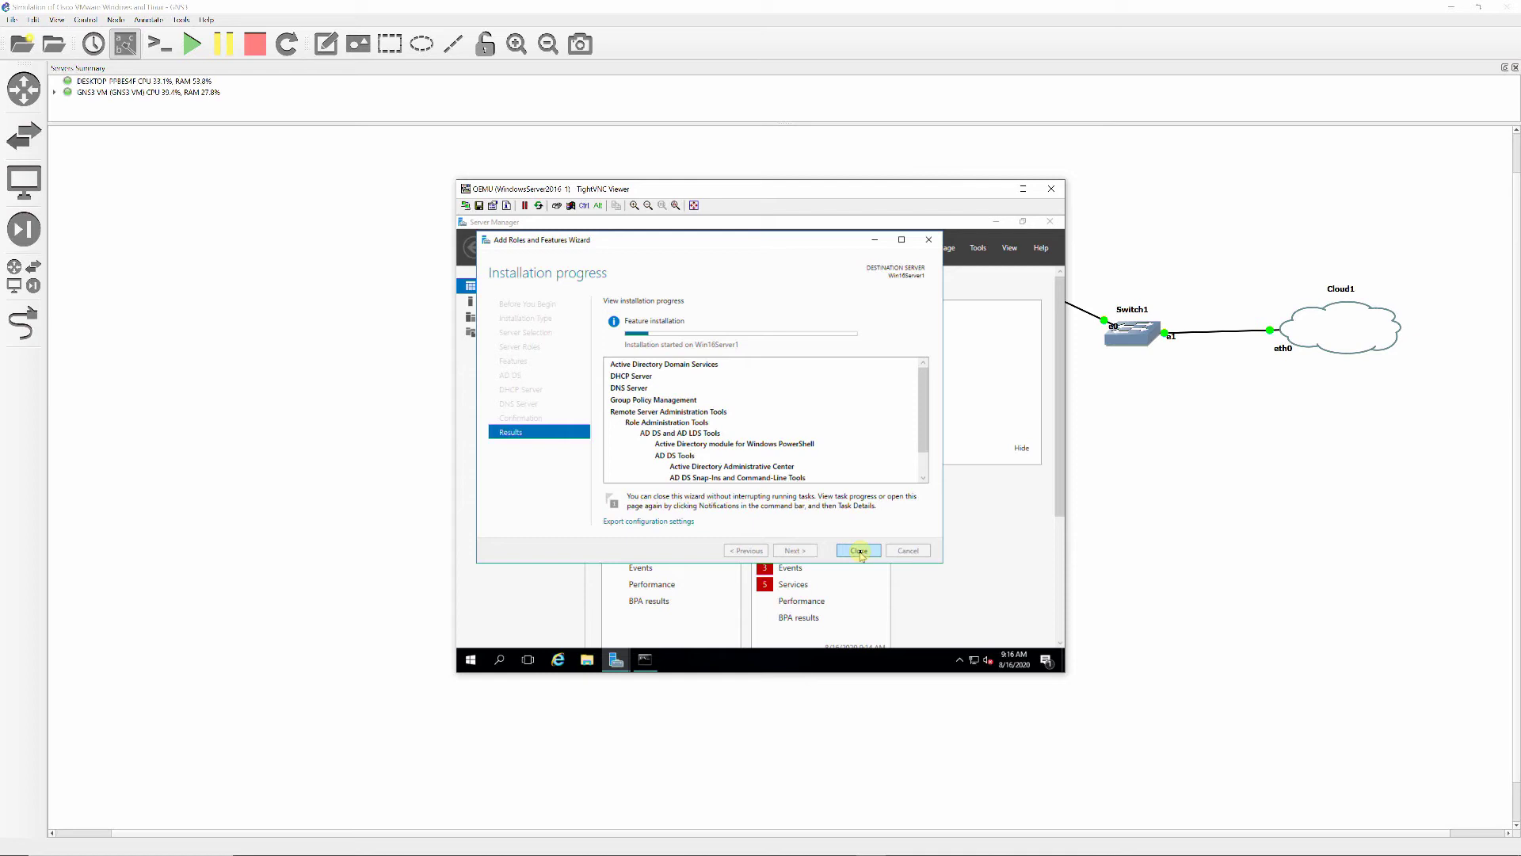
click(859, 551)
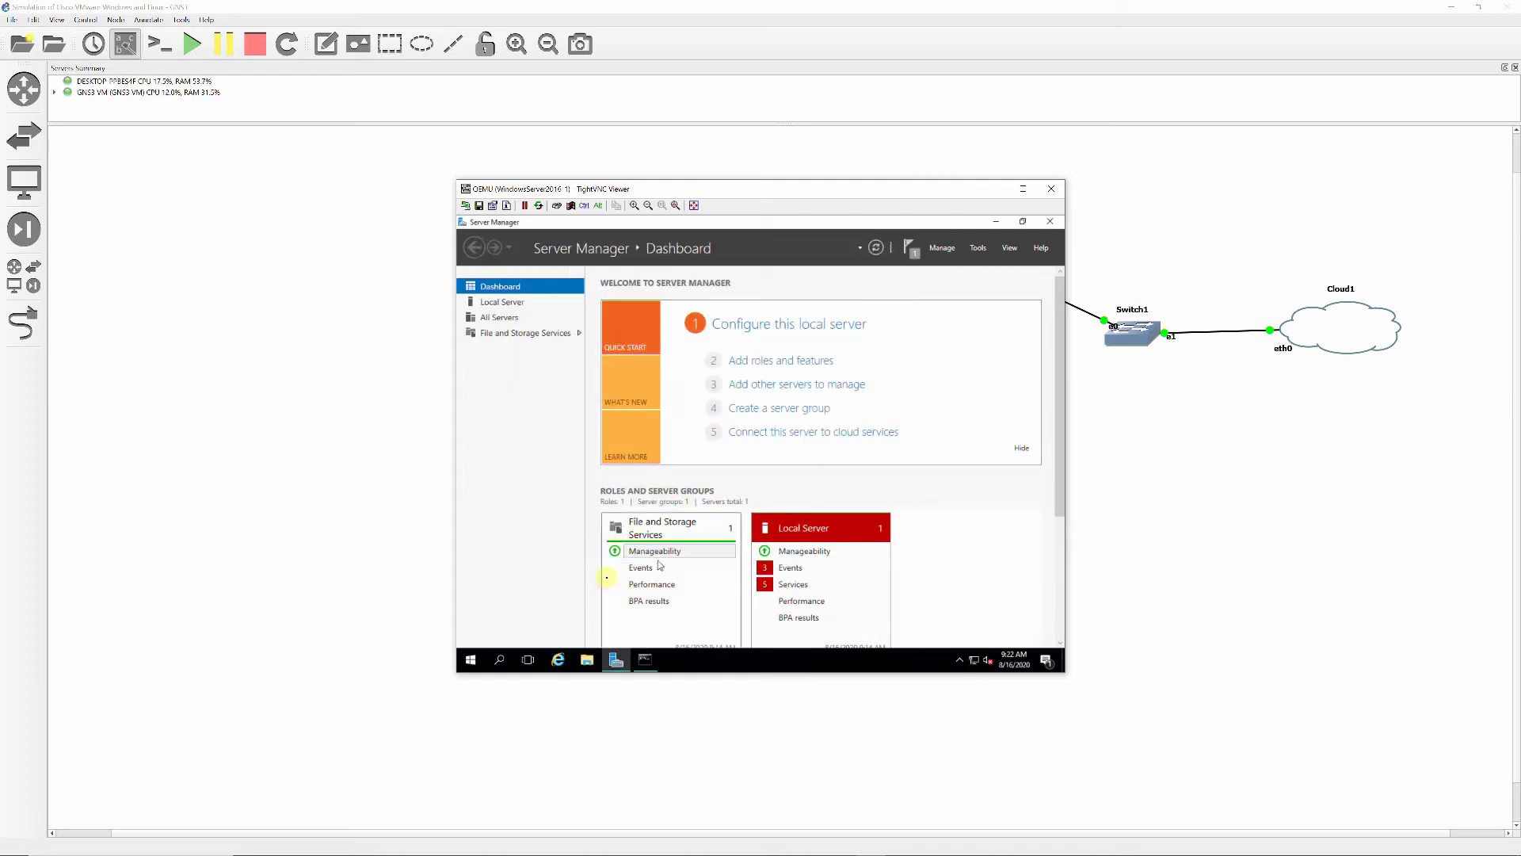
Step: Restart Win16Server1 with Other (Planned) as the shutdown reason
right_click(470, 663)
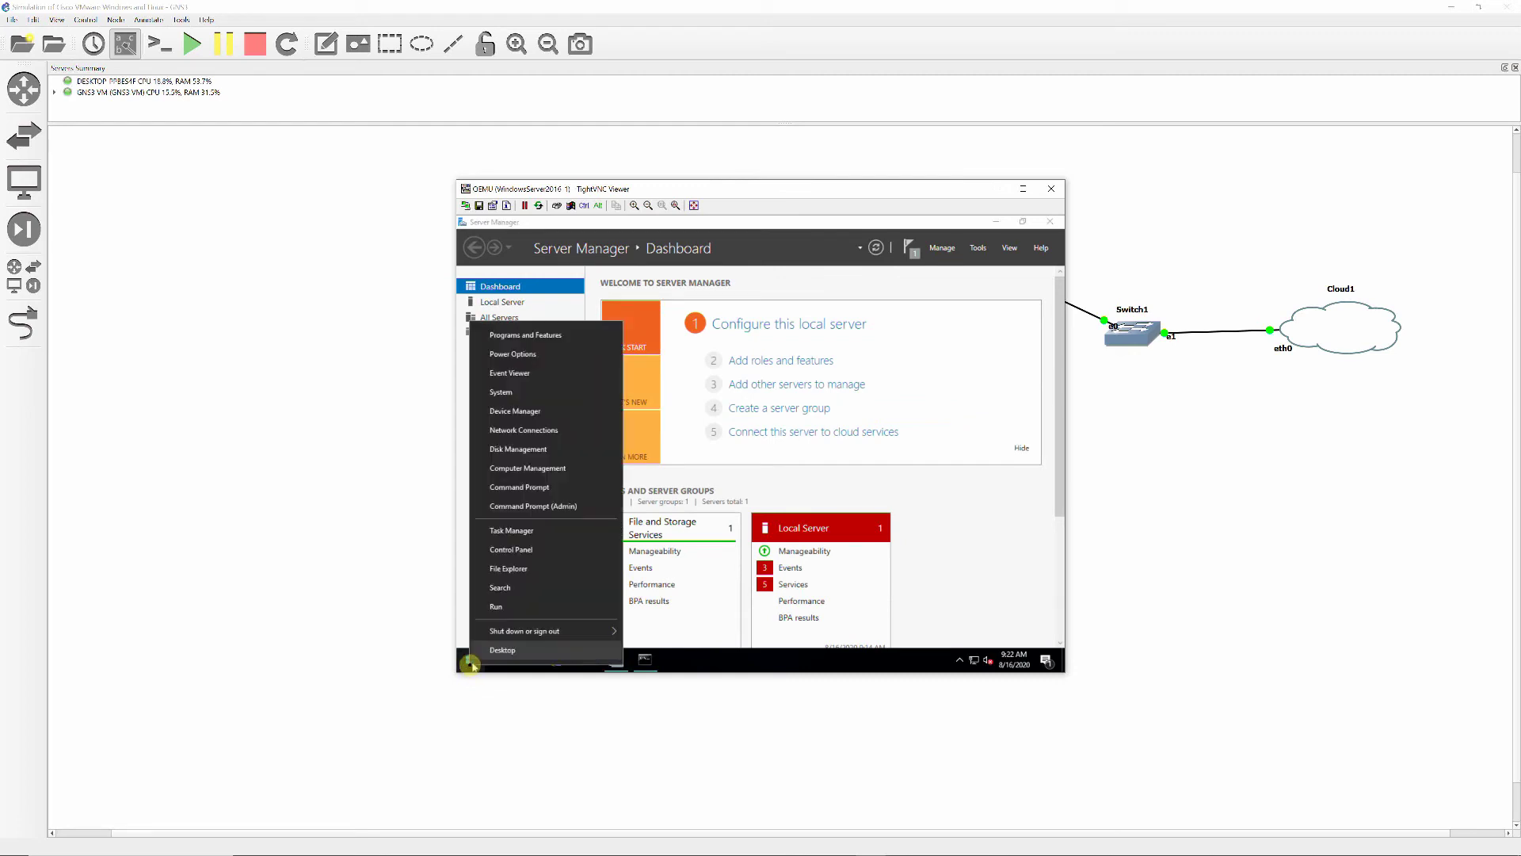
mouse_move(536, 634)
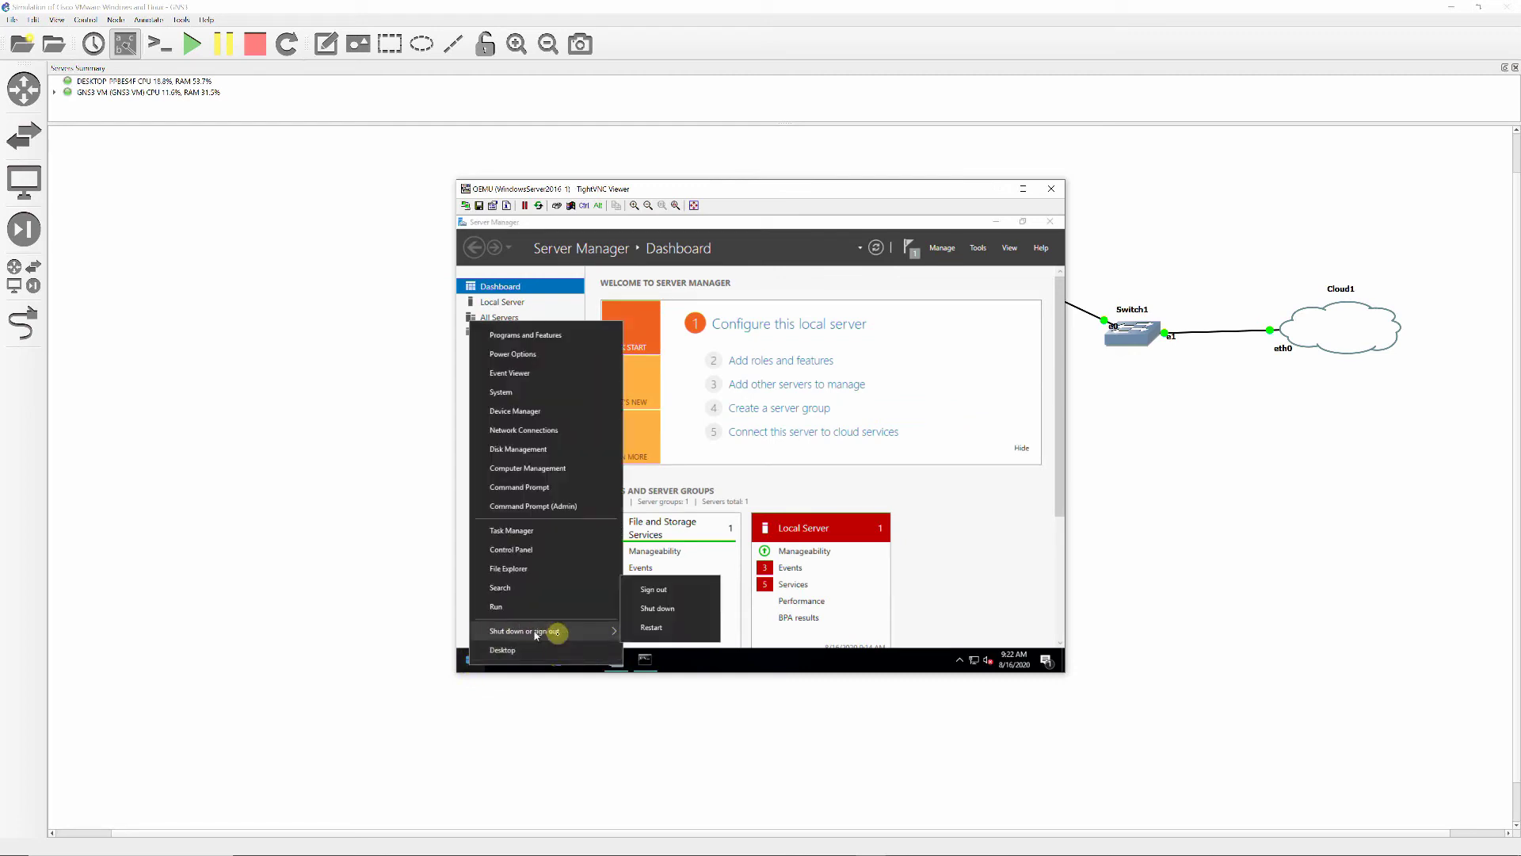
click(672, 610)
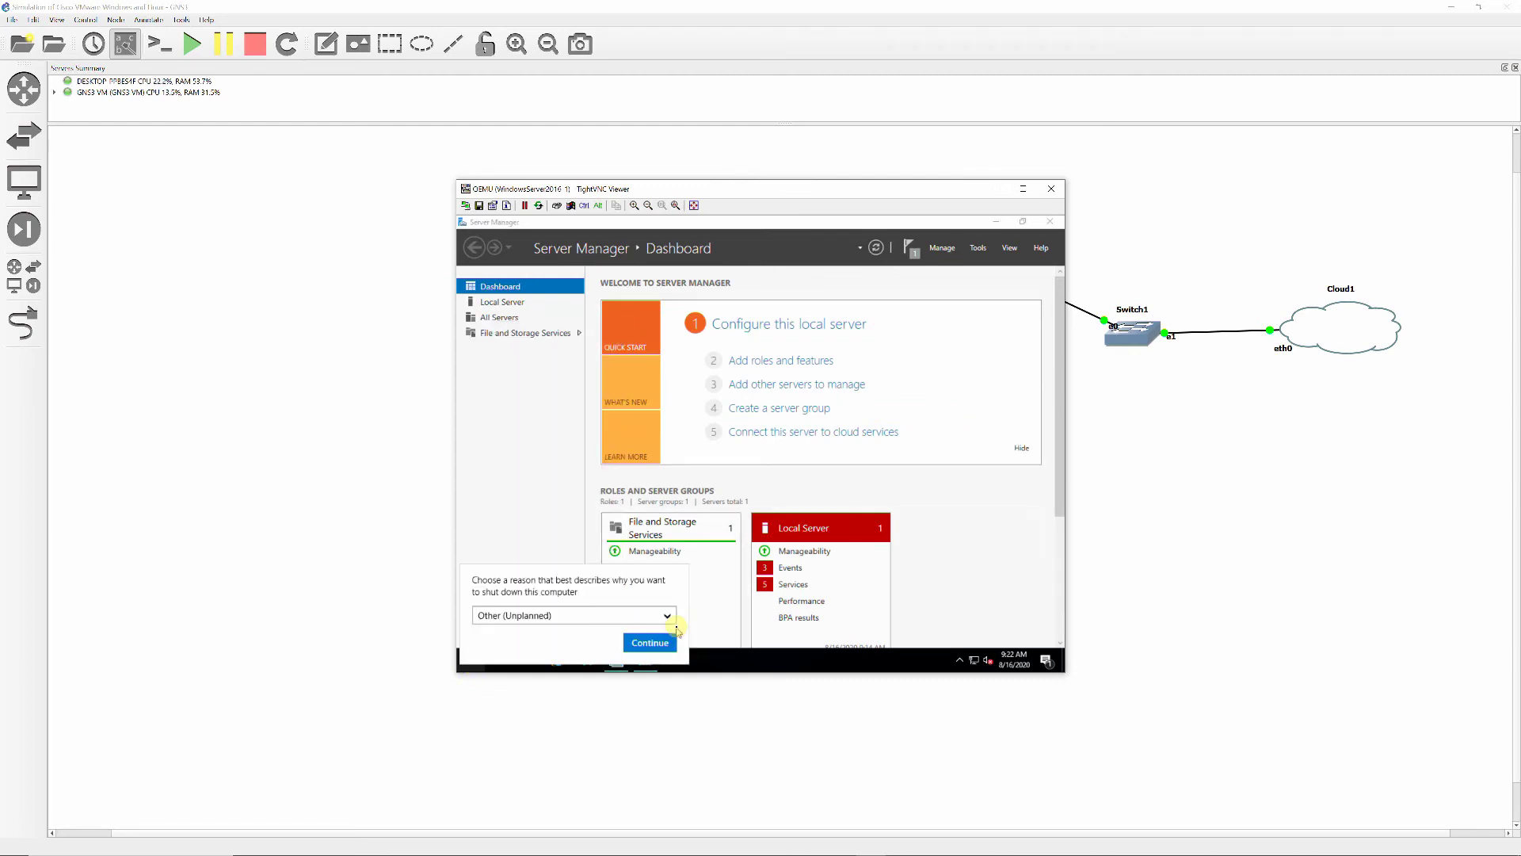
click(668, 618)
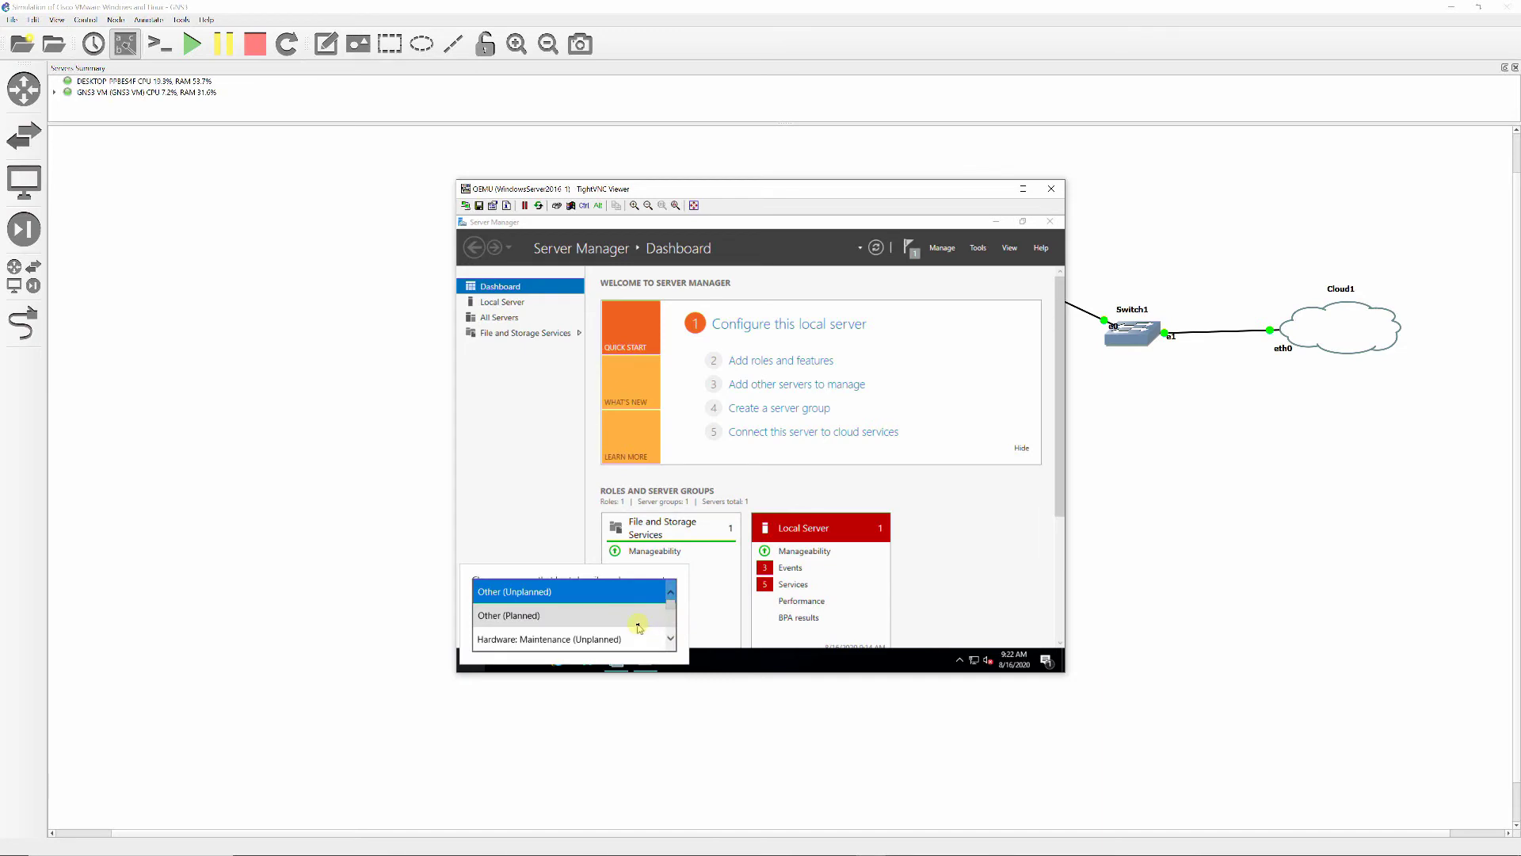
click(638, 624)
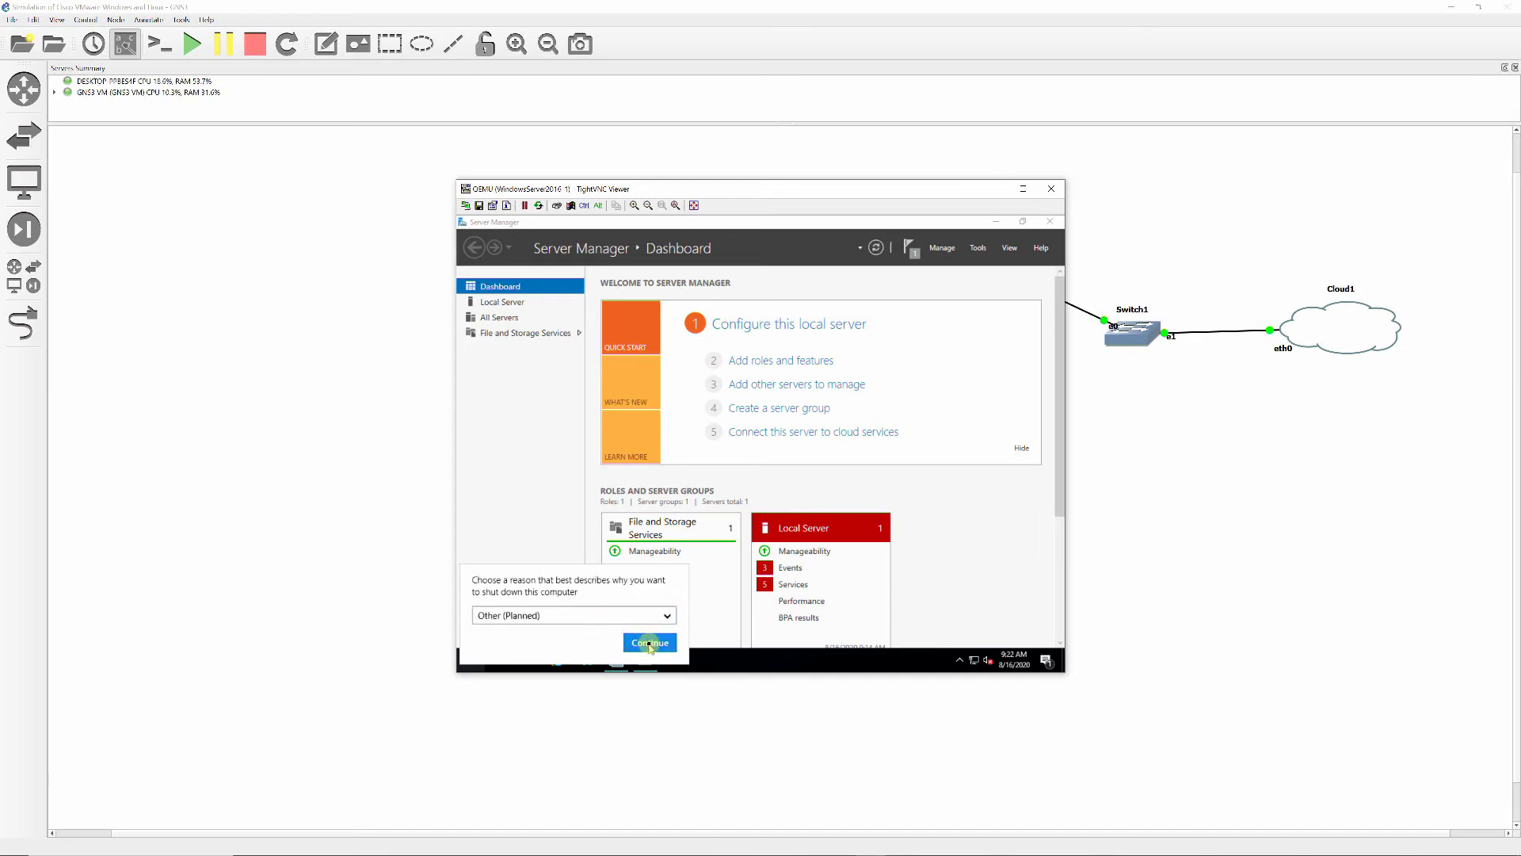
click(644, 642)
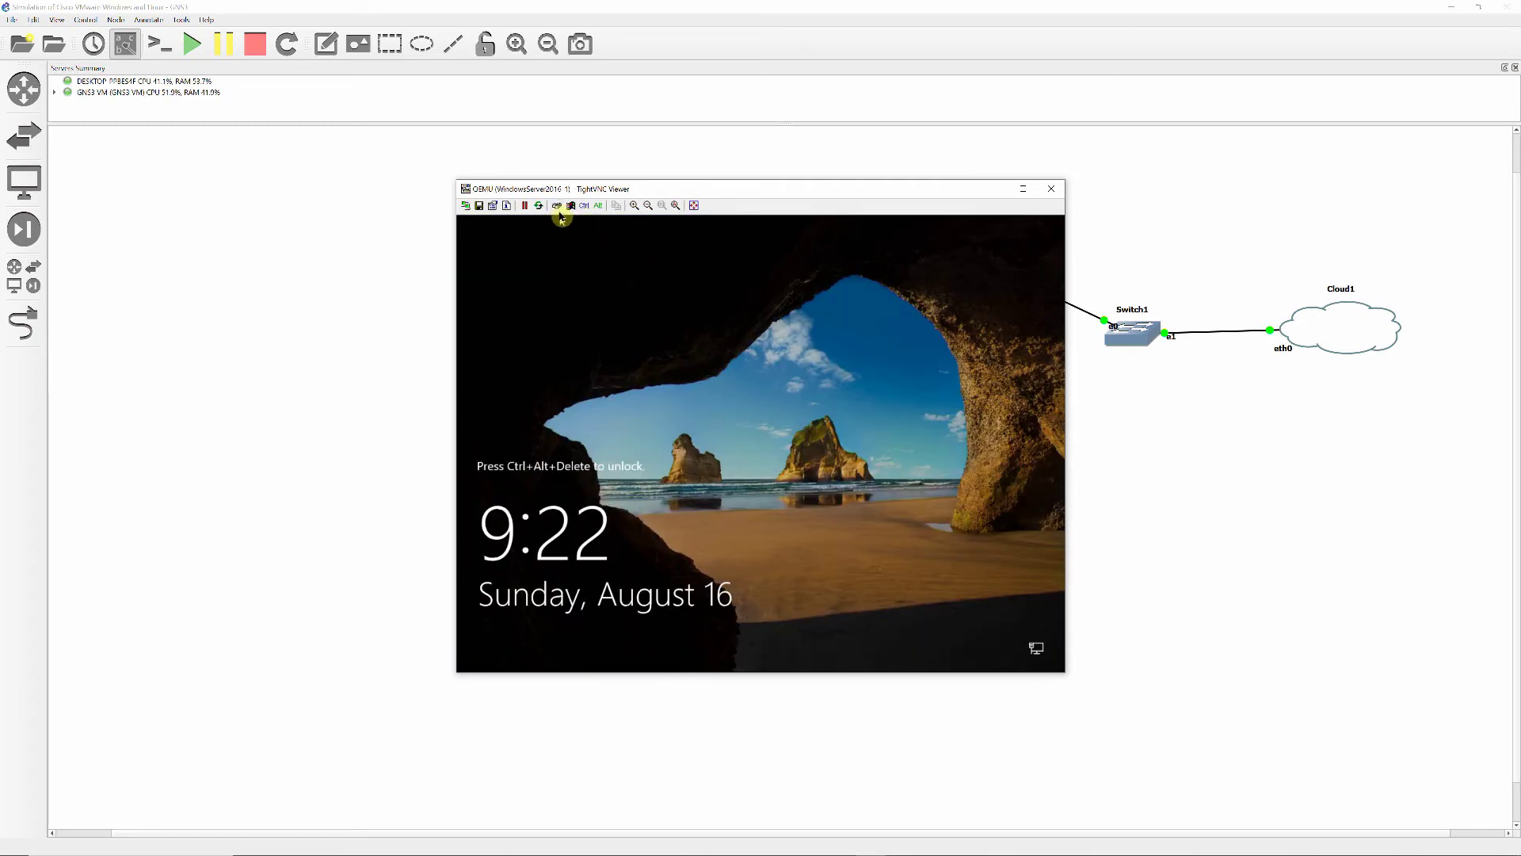
Step: Send Ctrl+Alt+Del to the Windows Server VM and begin entering the Administrator password
click(557, 208)
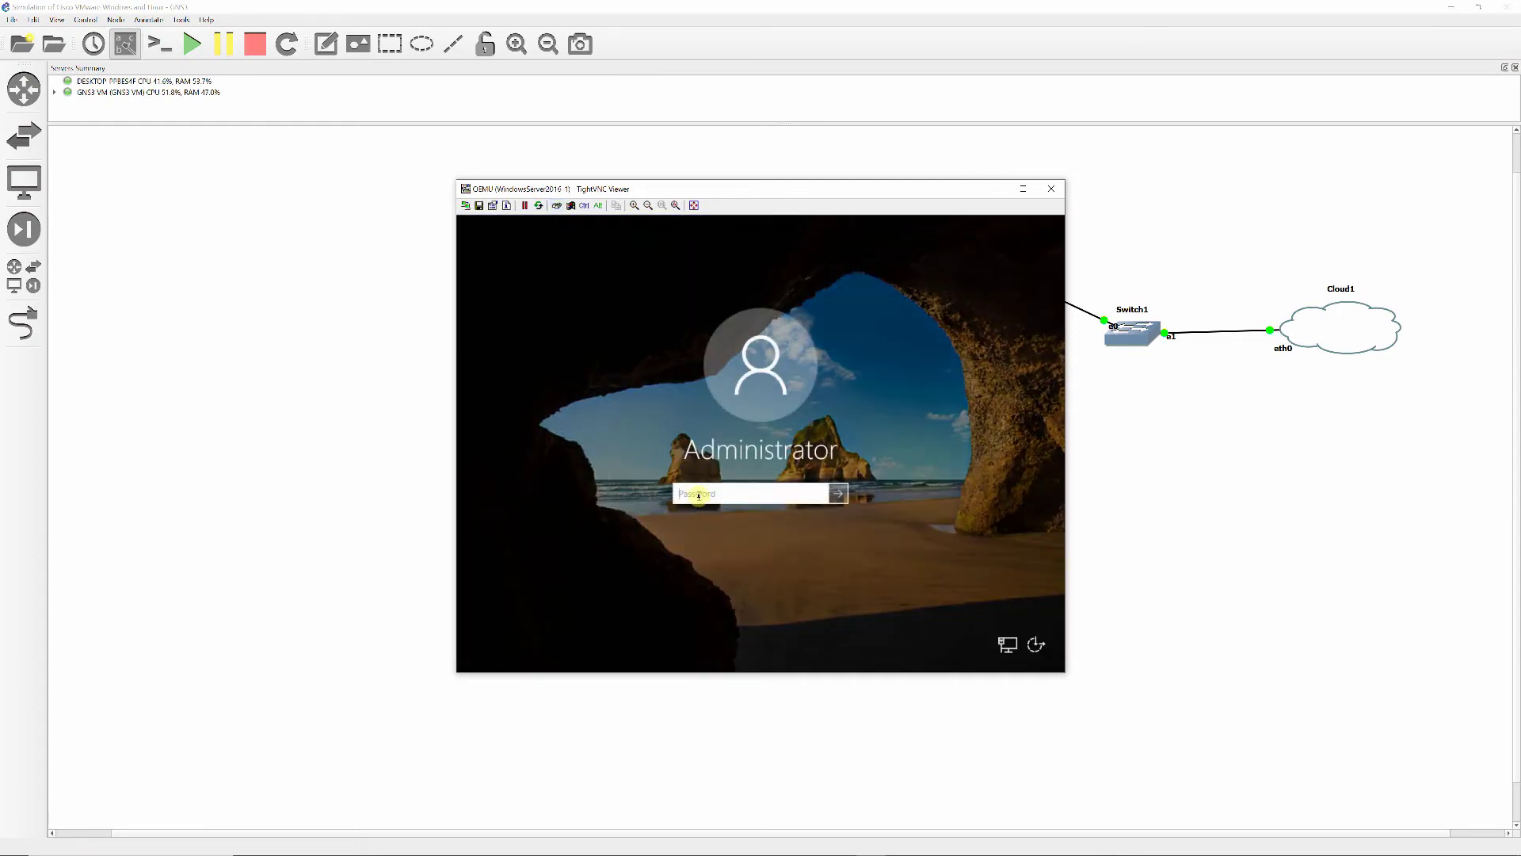
text(Pa)
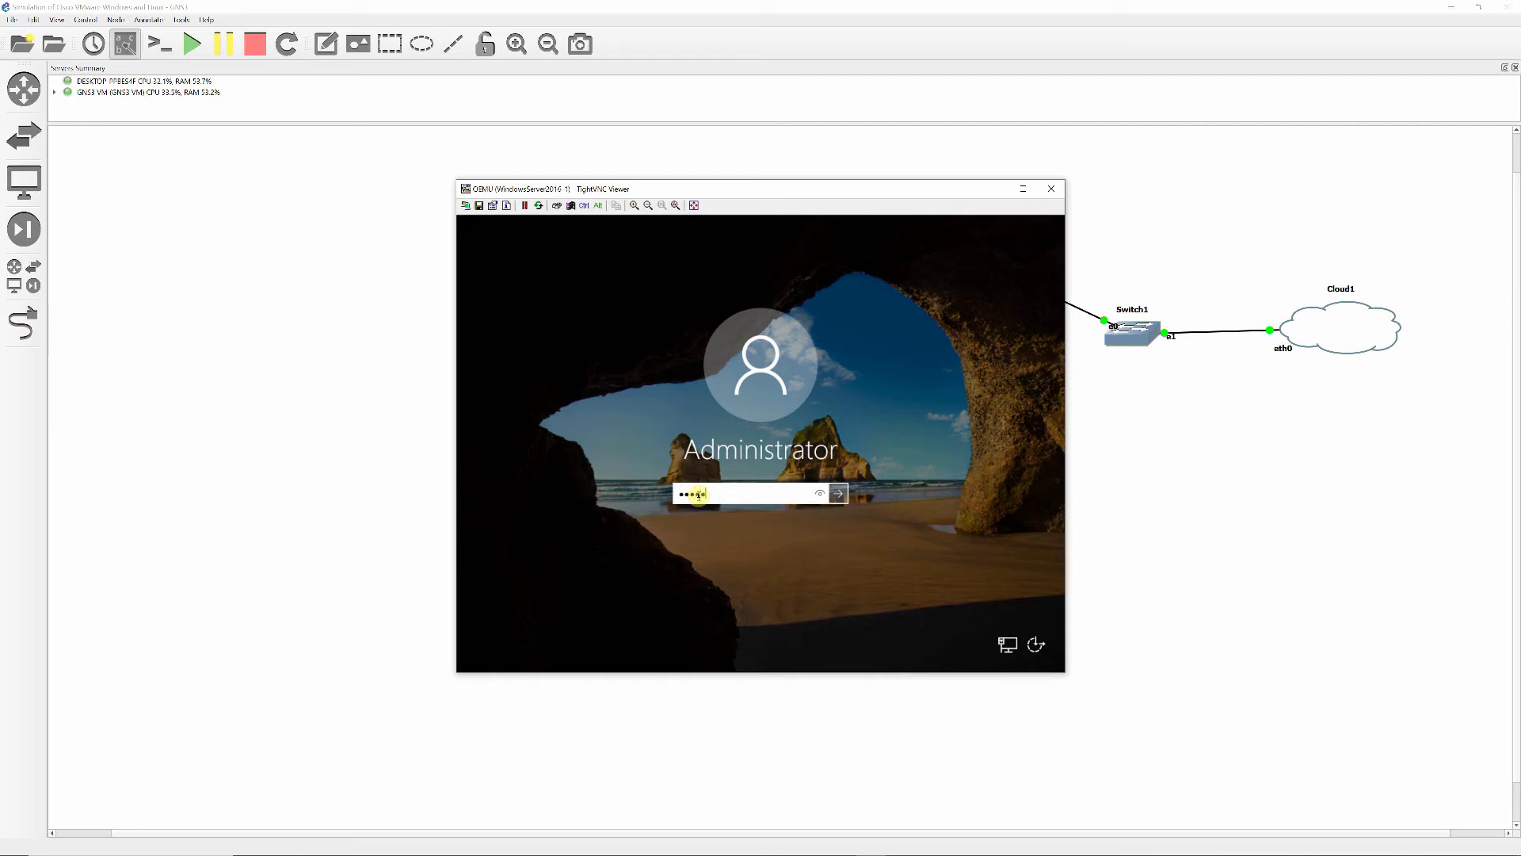
Step: Sign in as Administrator and launch 'Promote this server to a domain controller' from Local Server
key(Return)
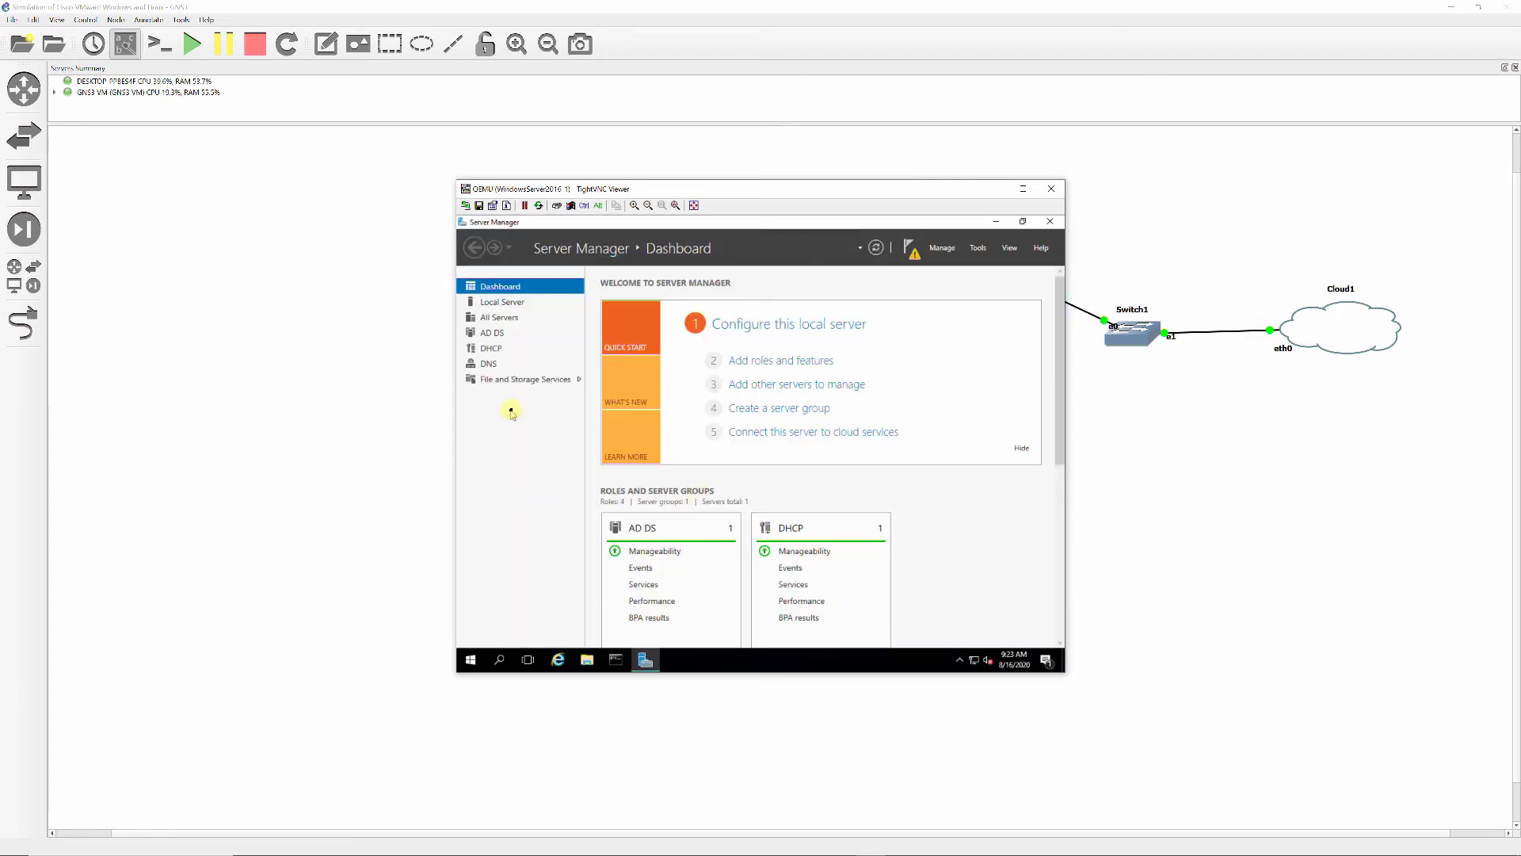
click(511, 304)
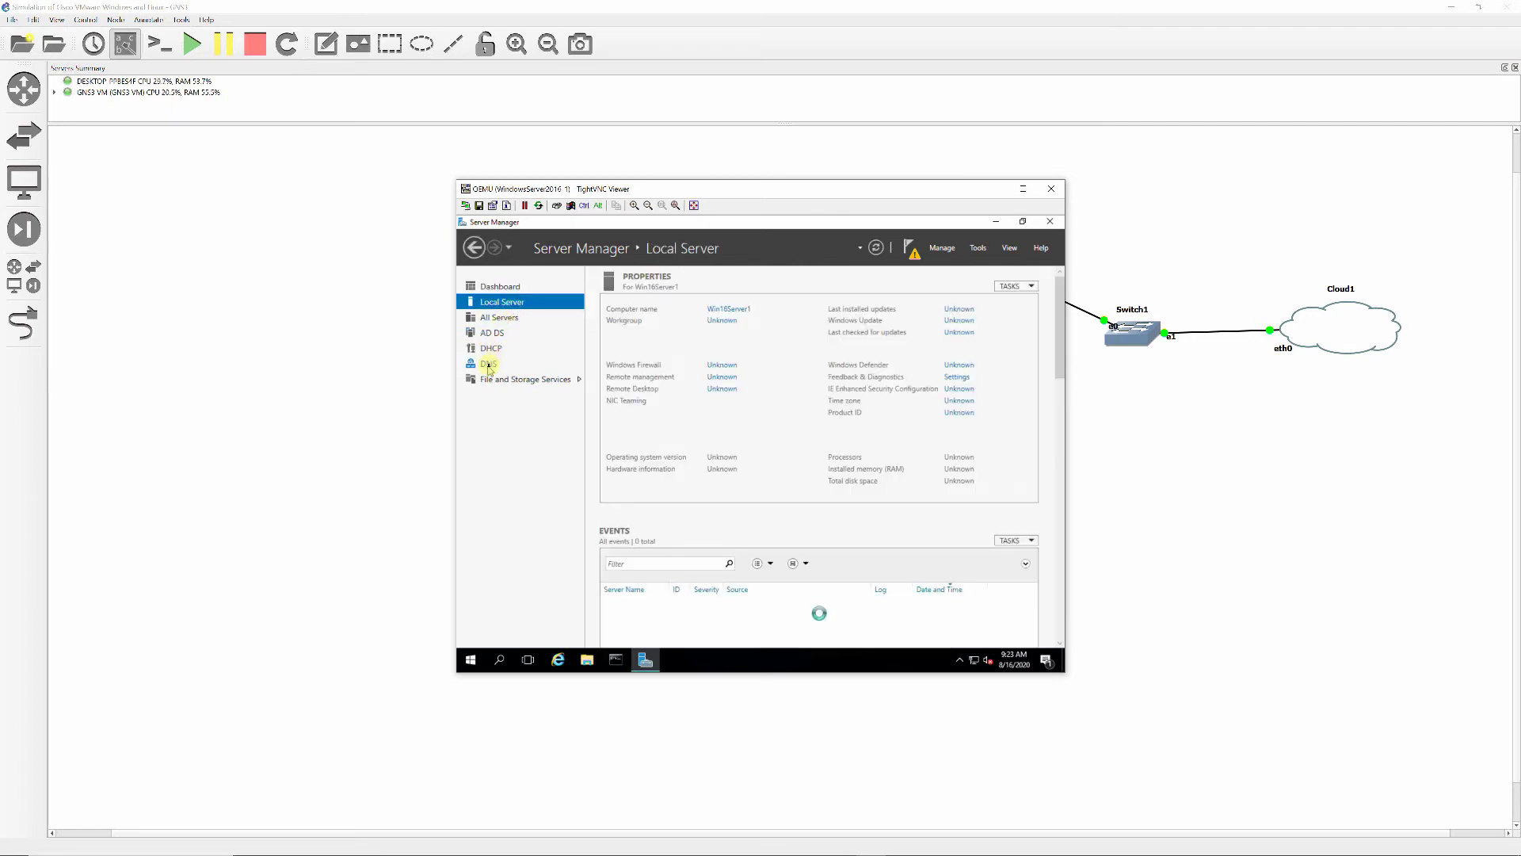
click(911, 252)
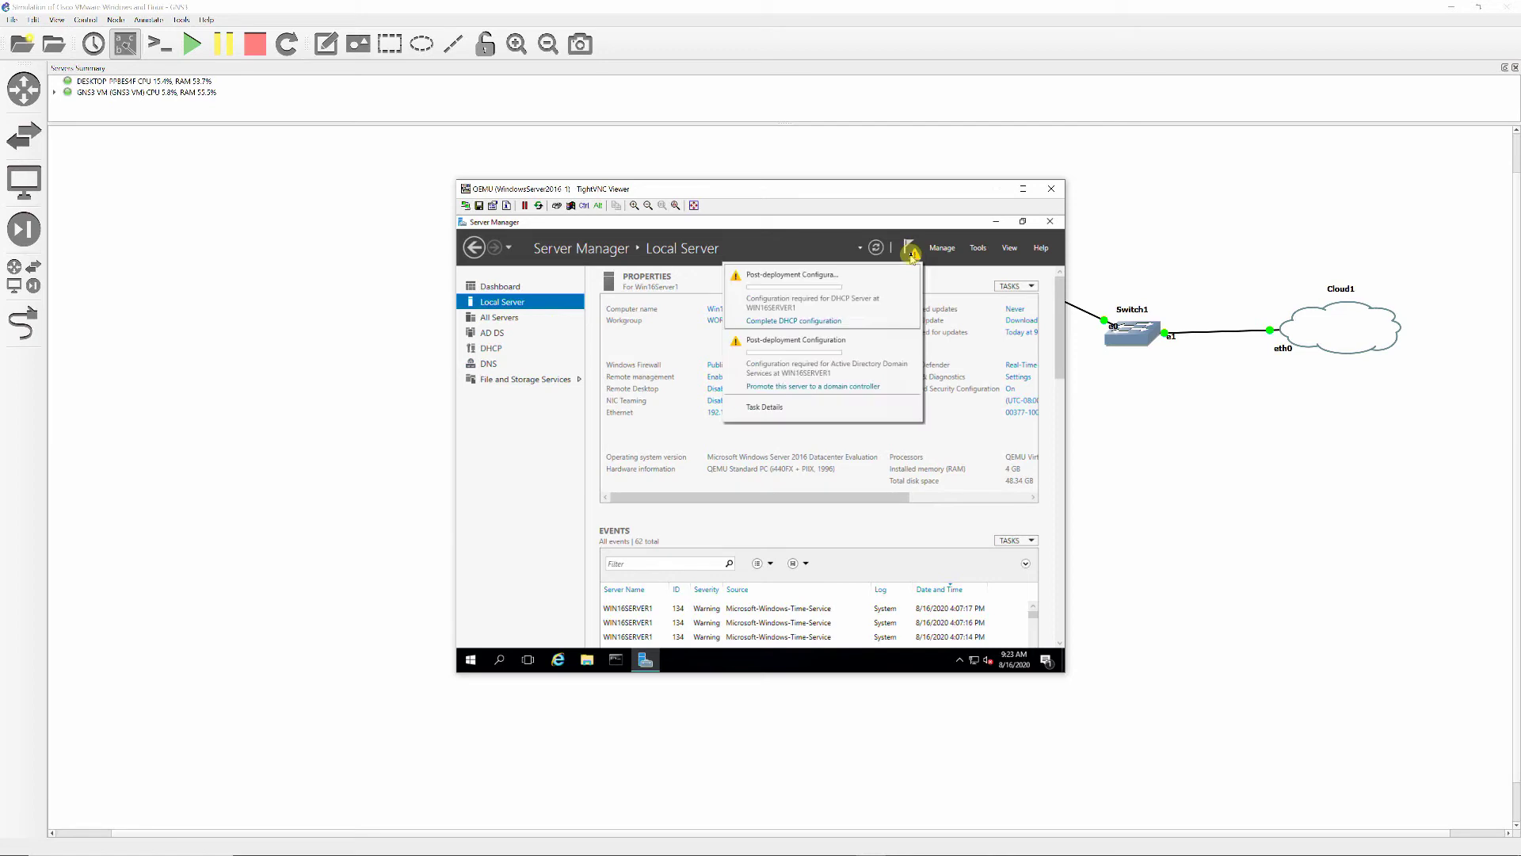
click(821, 388)
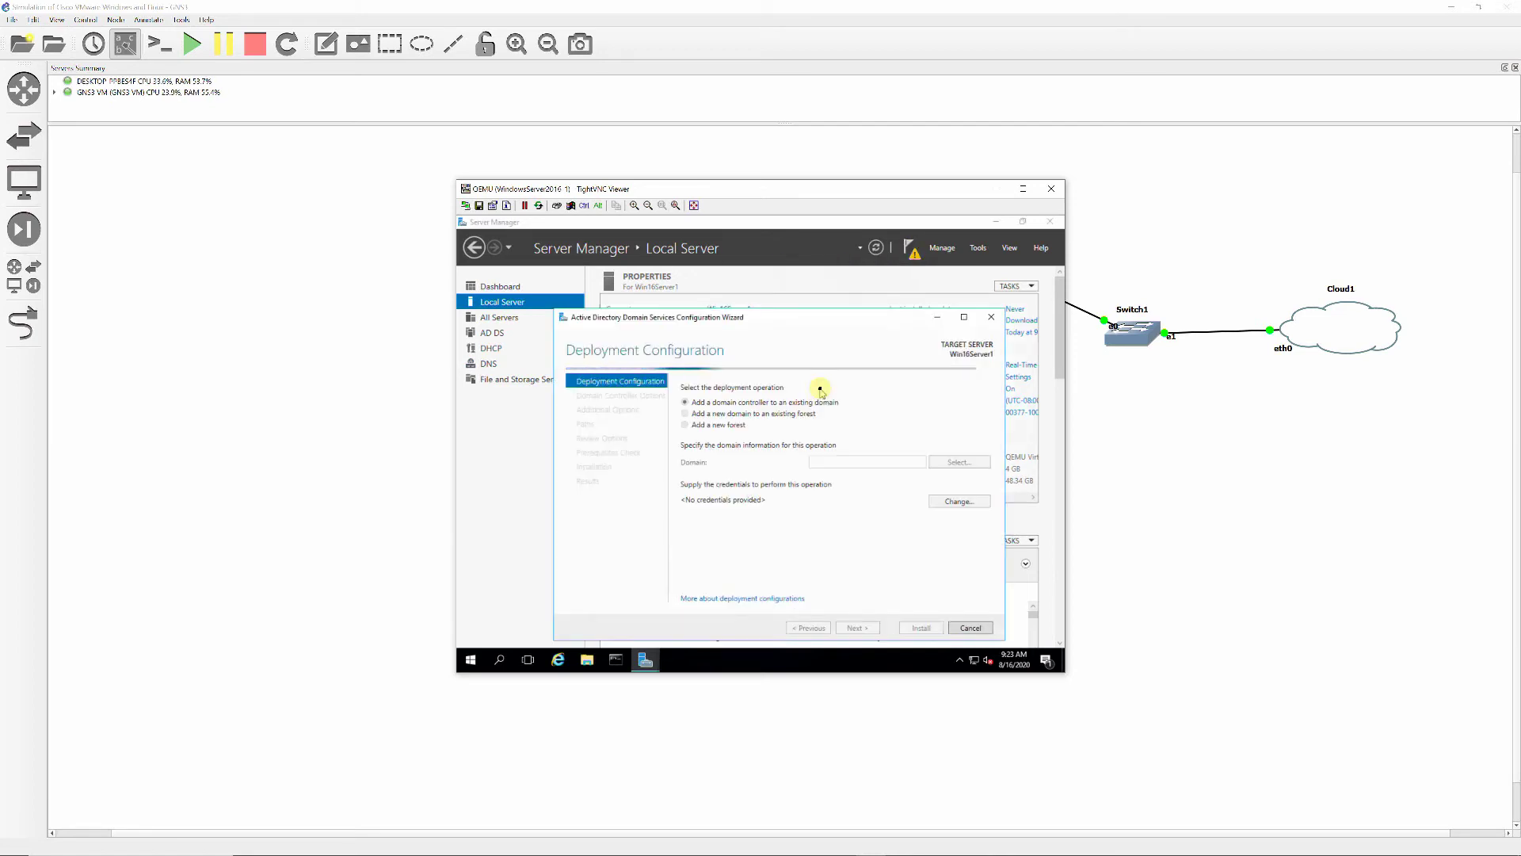
Step: Choose 'Add a new forest' with root domain plaza.local and begin entering the DSRM password
click(686, 425)
click(815, 461)
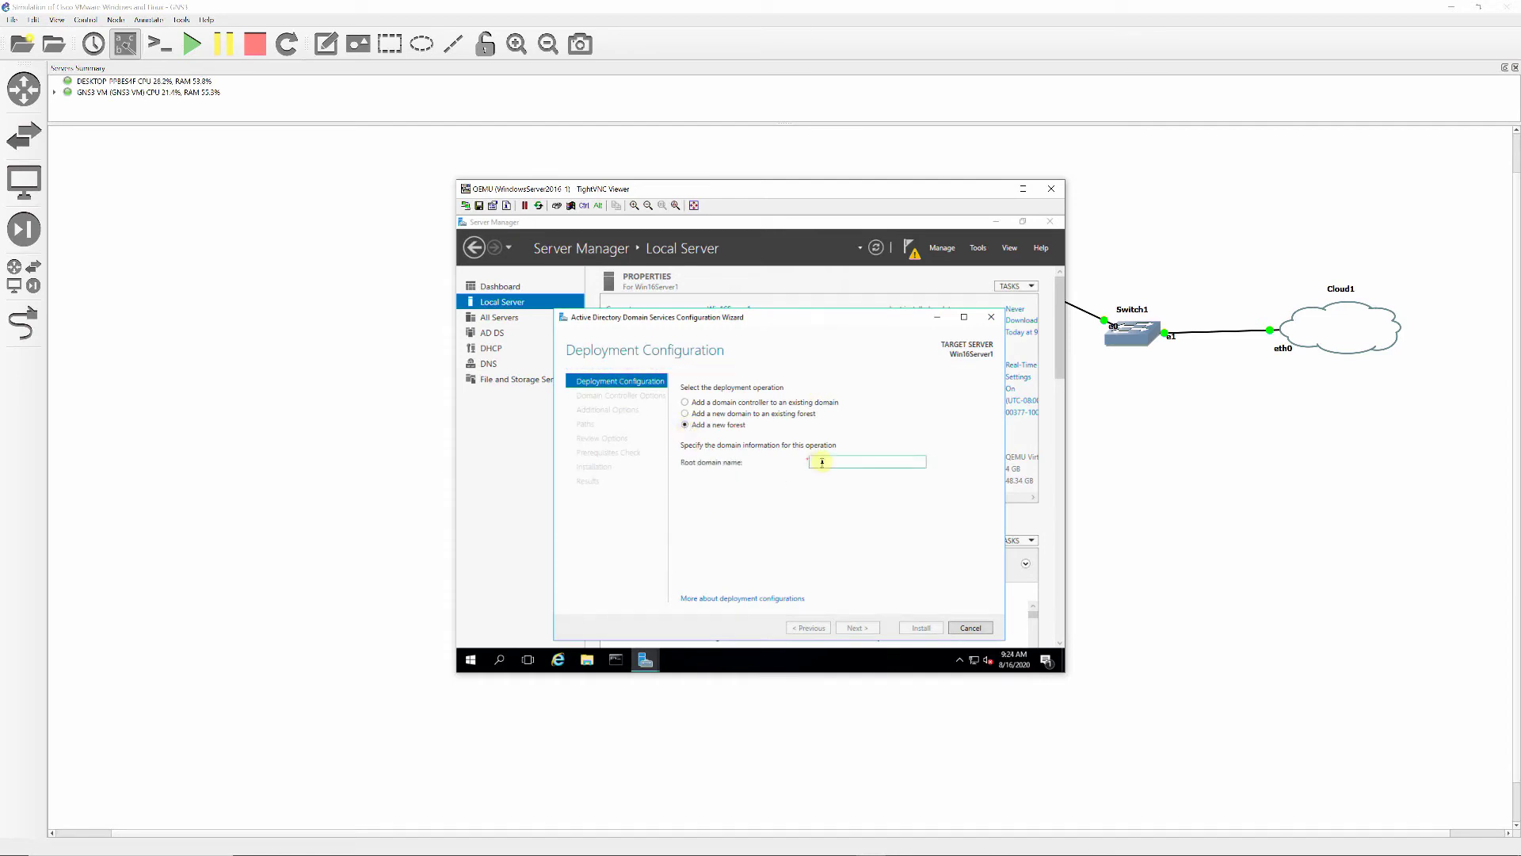
text(plaza.local)
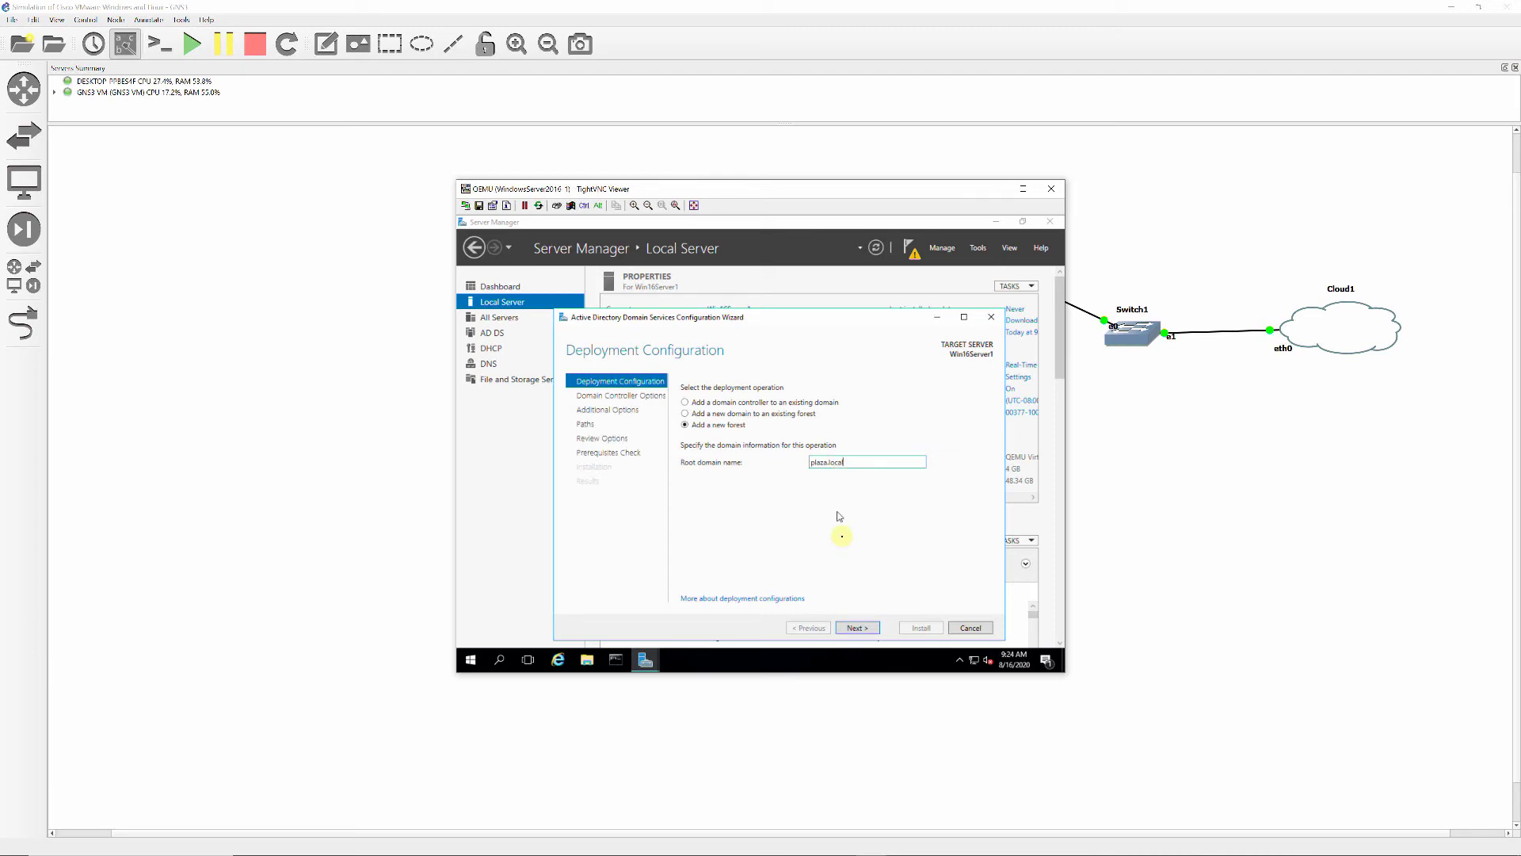
click(858, 629)
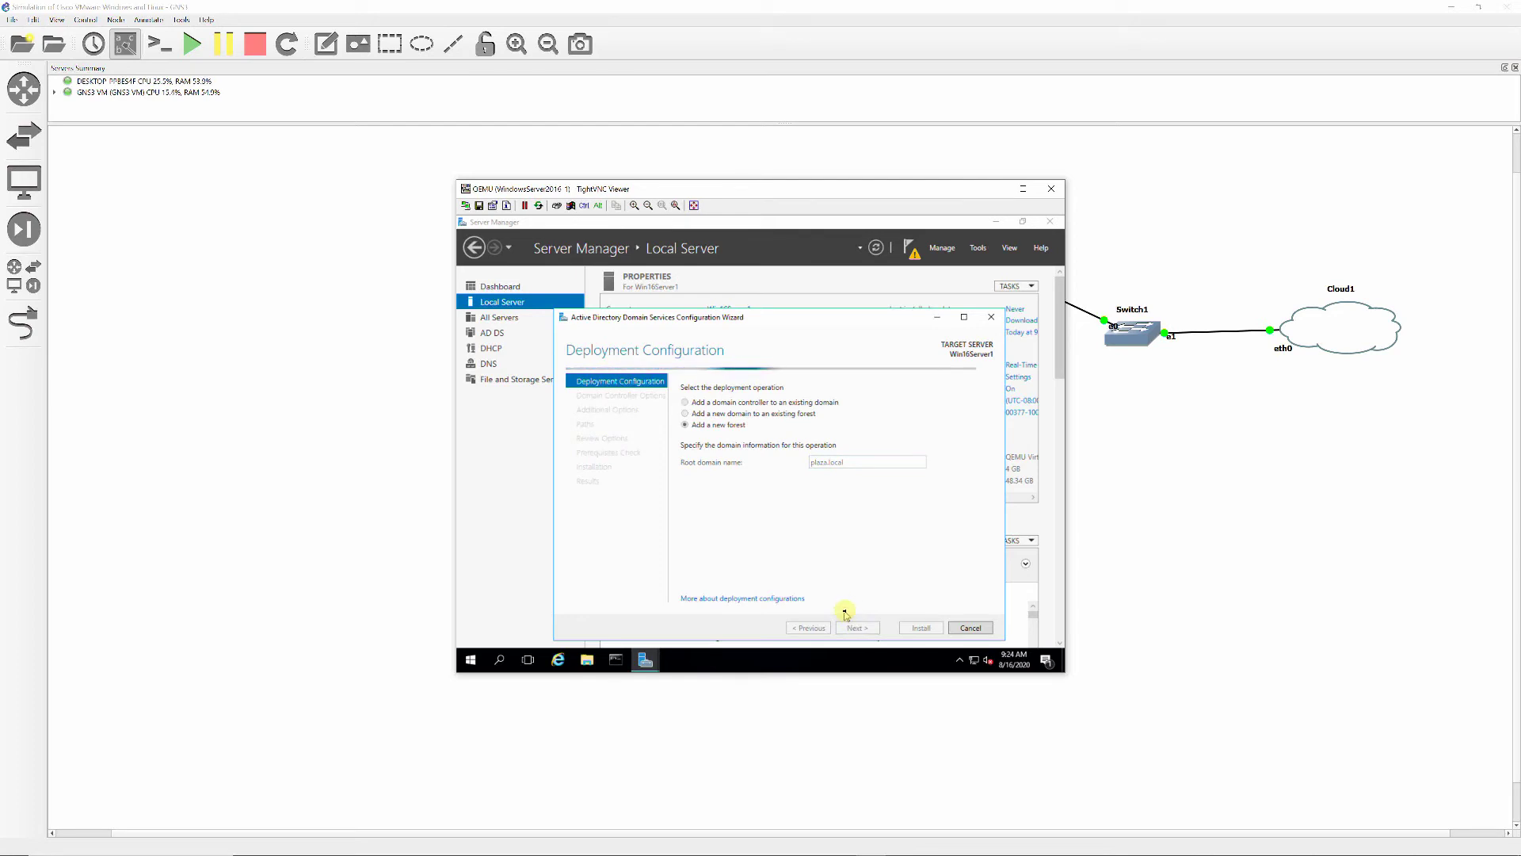
click(821, 516)
text(*****)
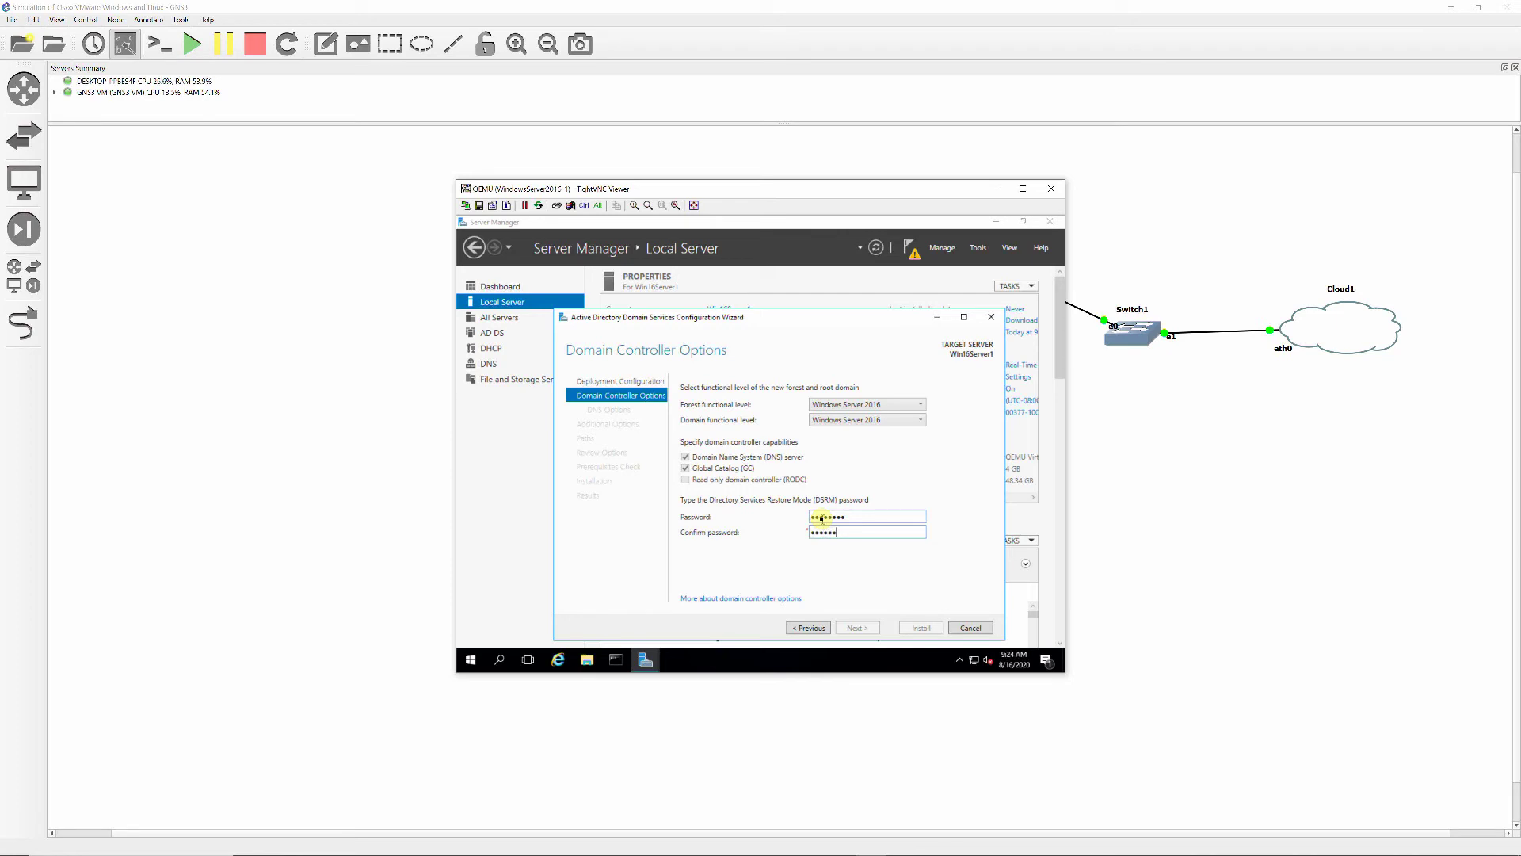
Step: Confirm the DSRM password, accept DNS options, NetBIOS name PLAZA and default paths, and run prerequisites
text(*)
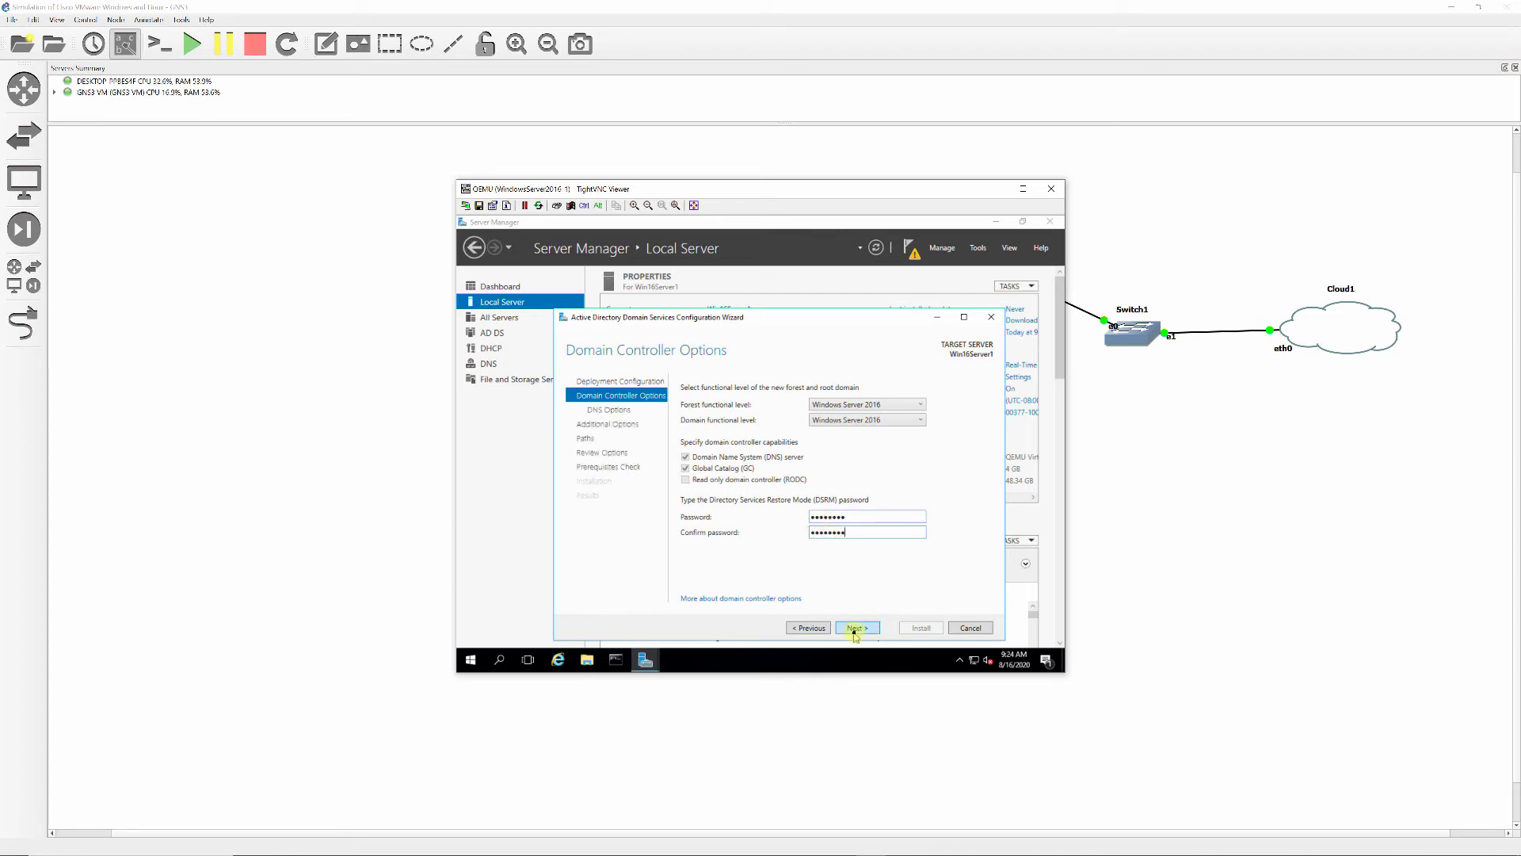
click(855, 629)
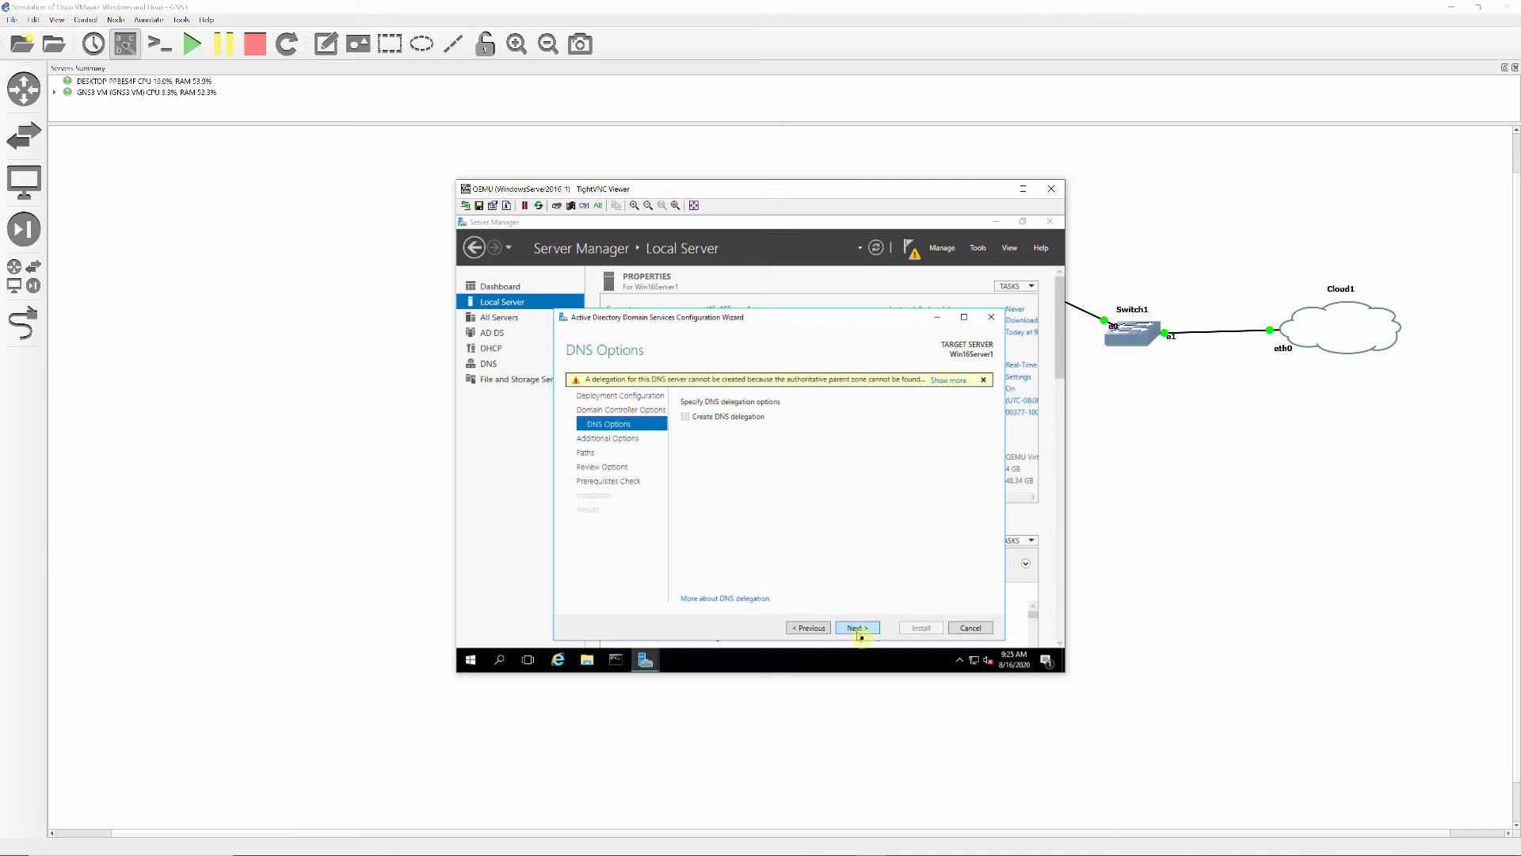
click(860, 630)
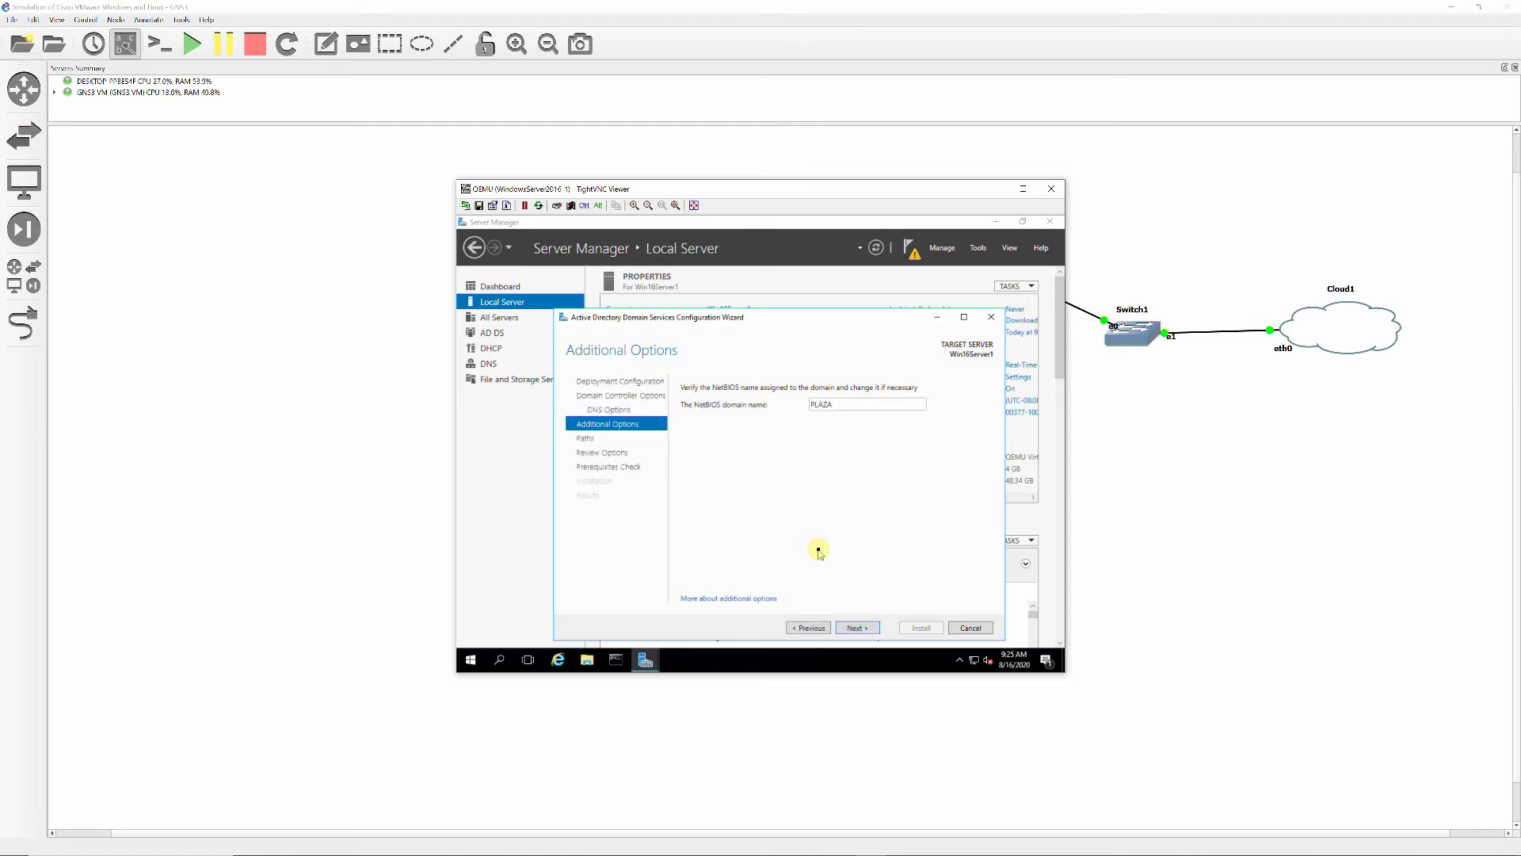
click(855, 629)
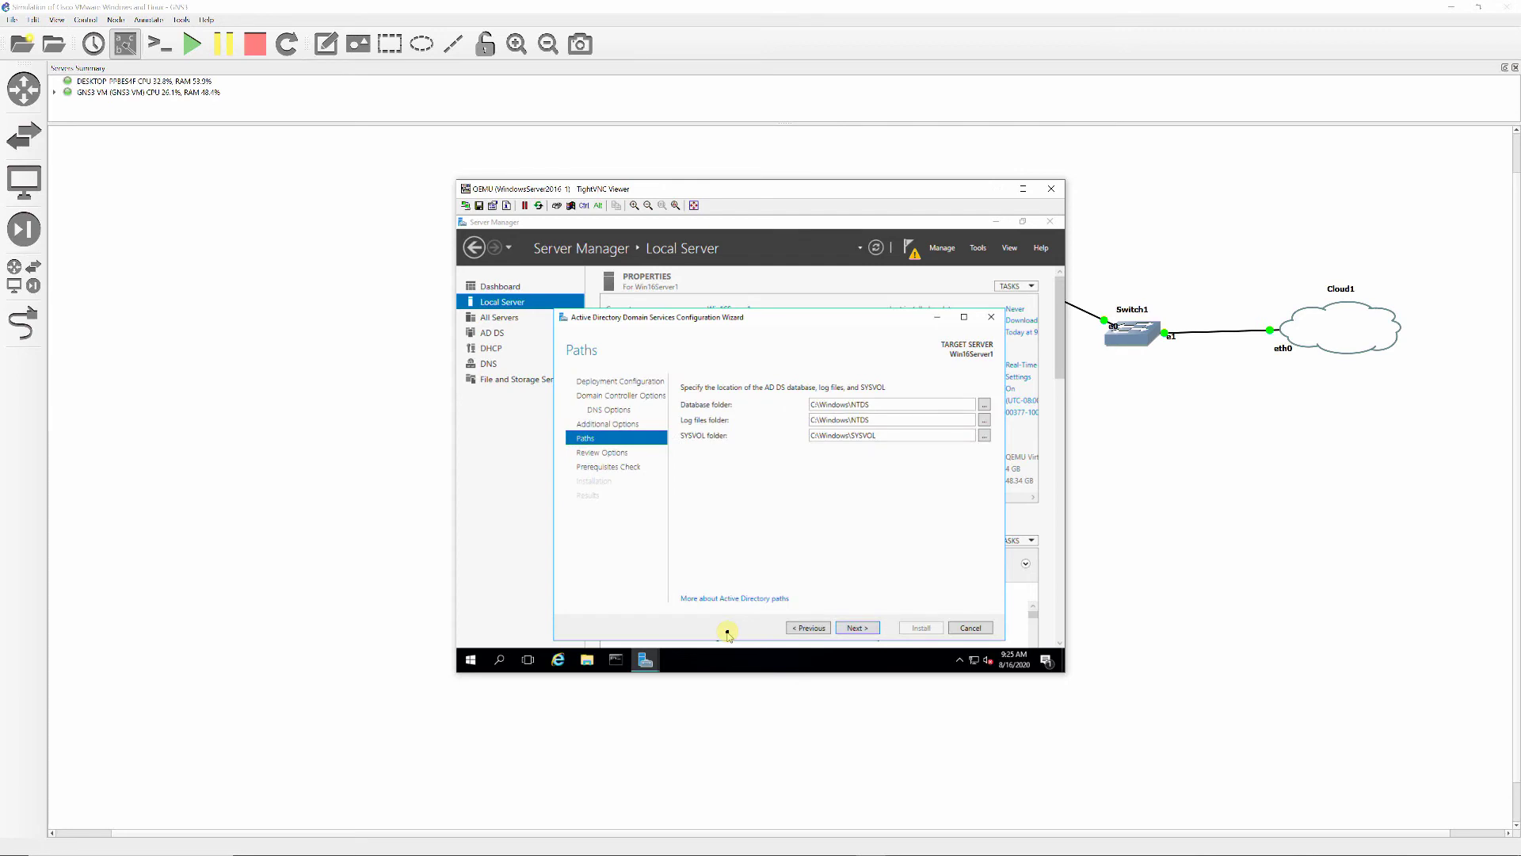
click(855, 632)
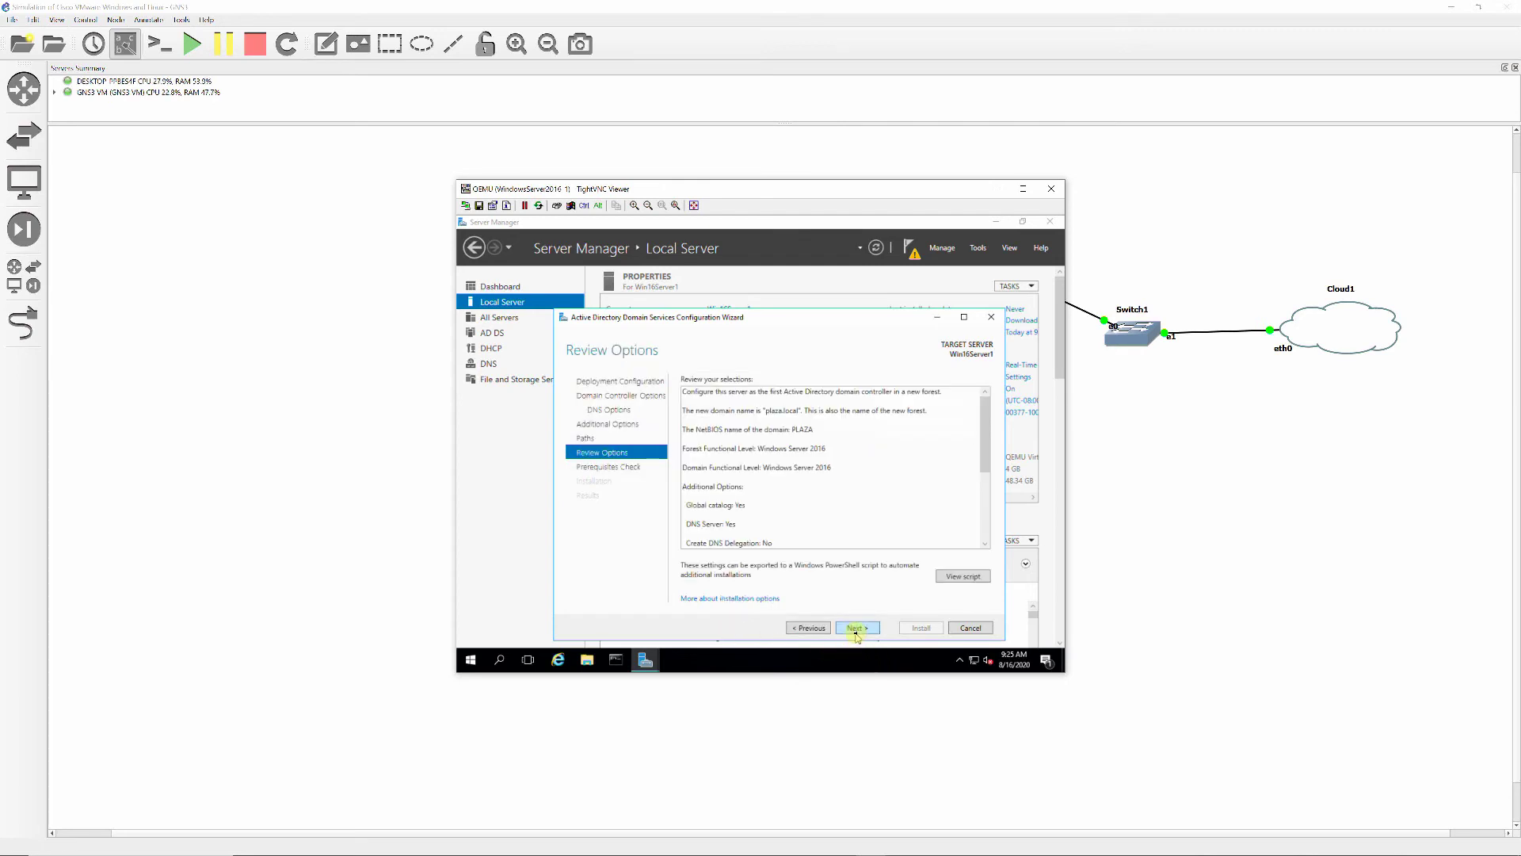
click(854, 630)
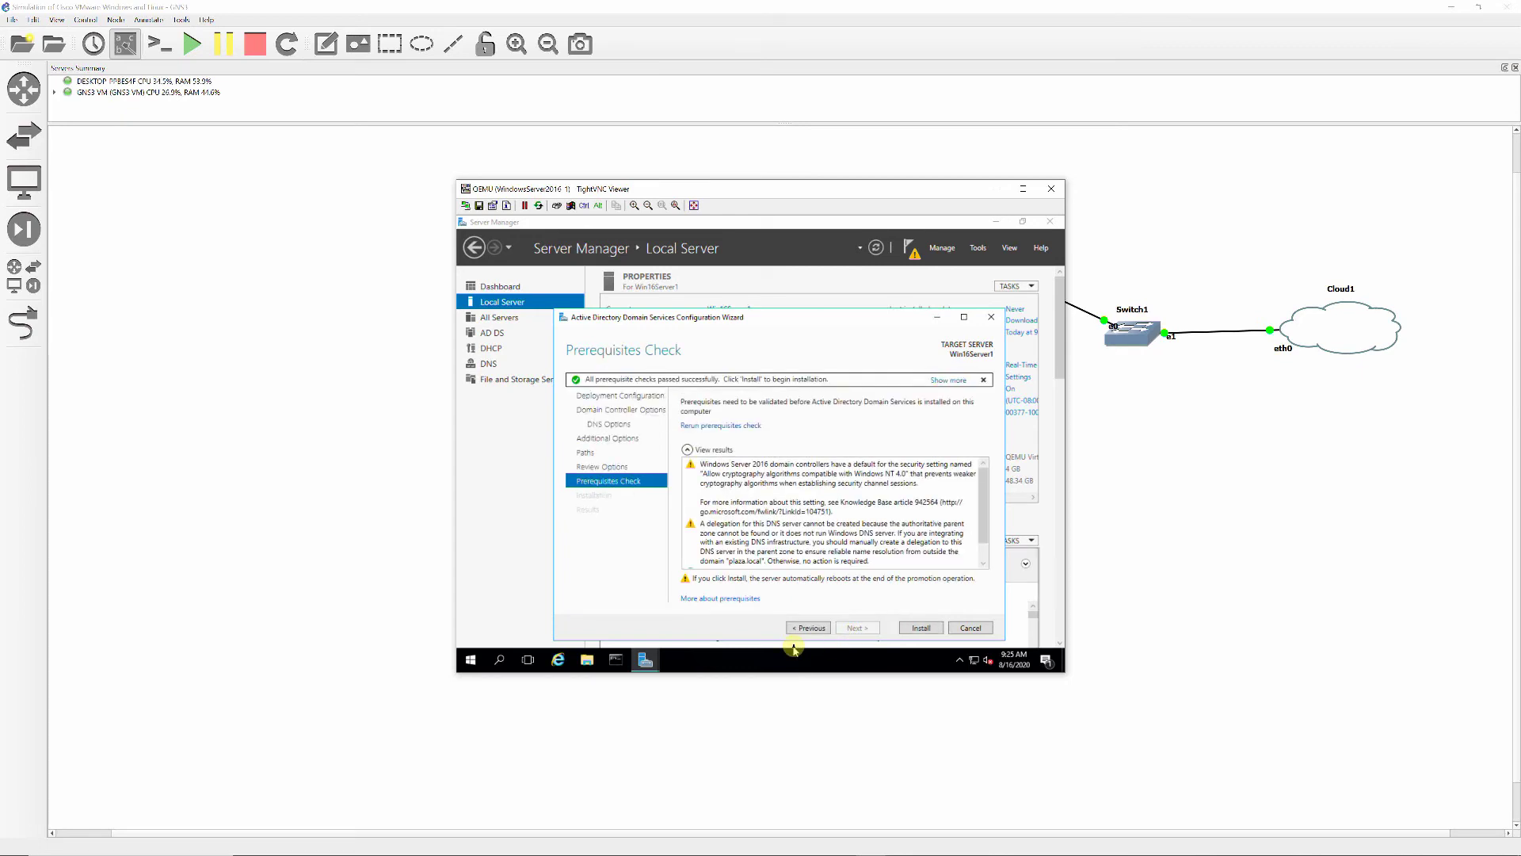
Step: Install AD DS, dismiss the sign-out notice, and close the wizard so the server restarts
click(921, 629)
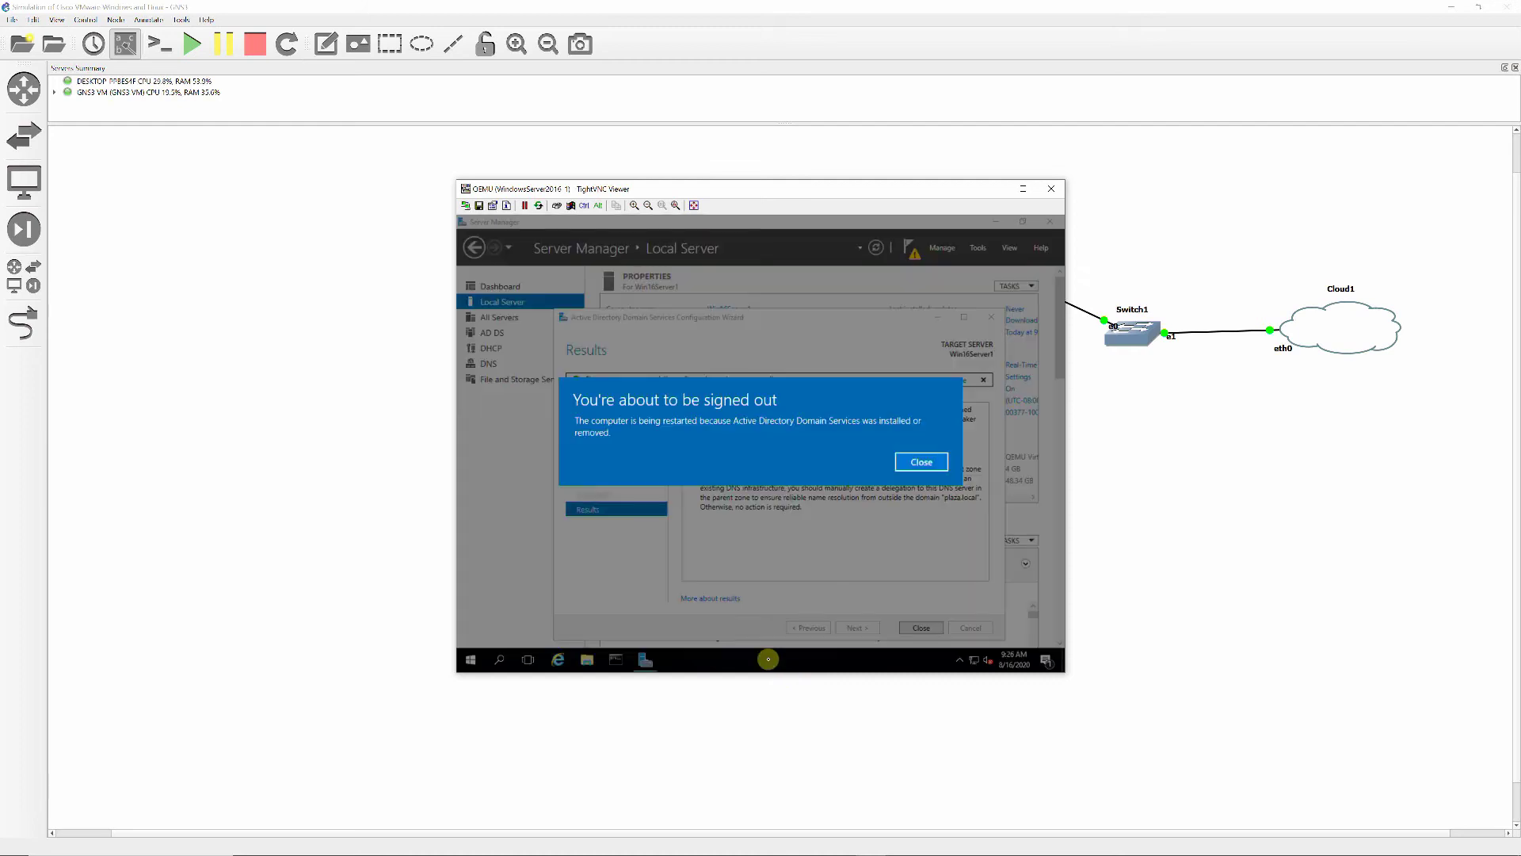
click(922, 470)
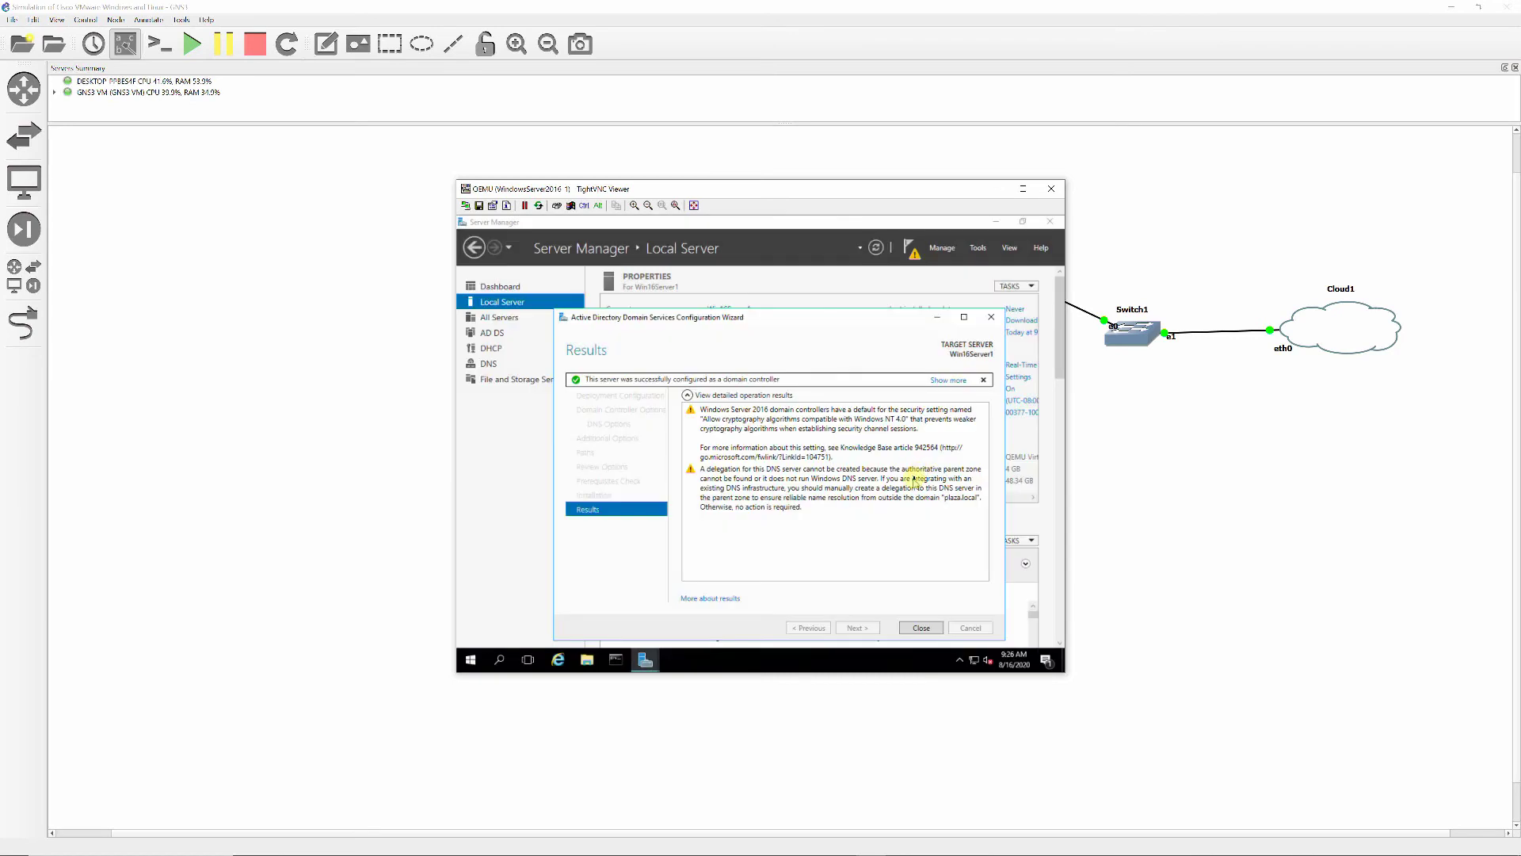
click(919, 628)
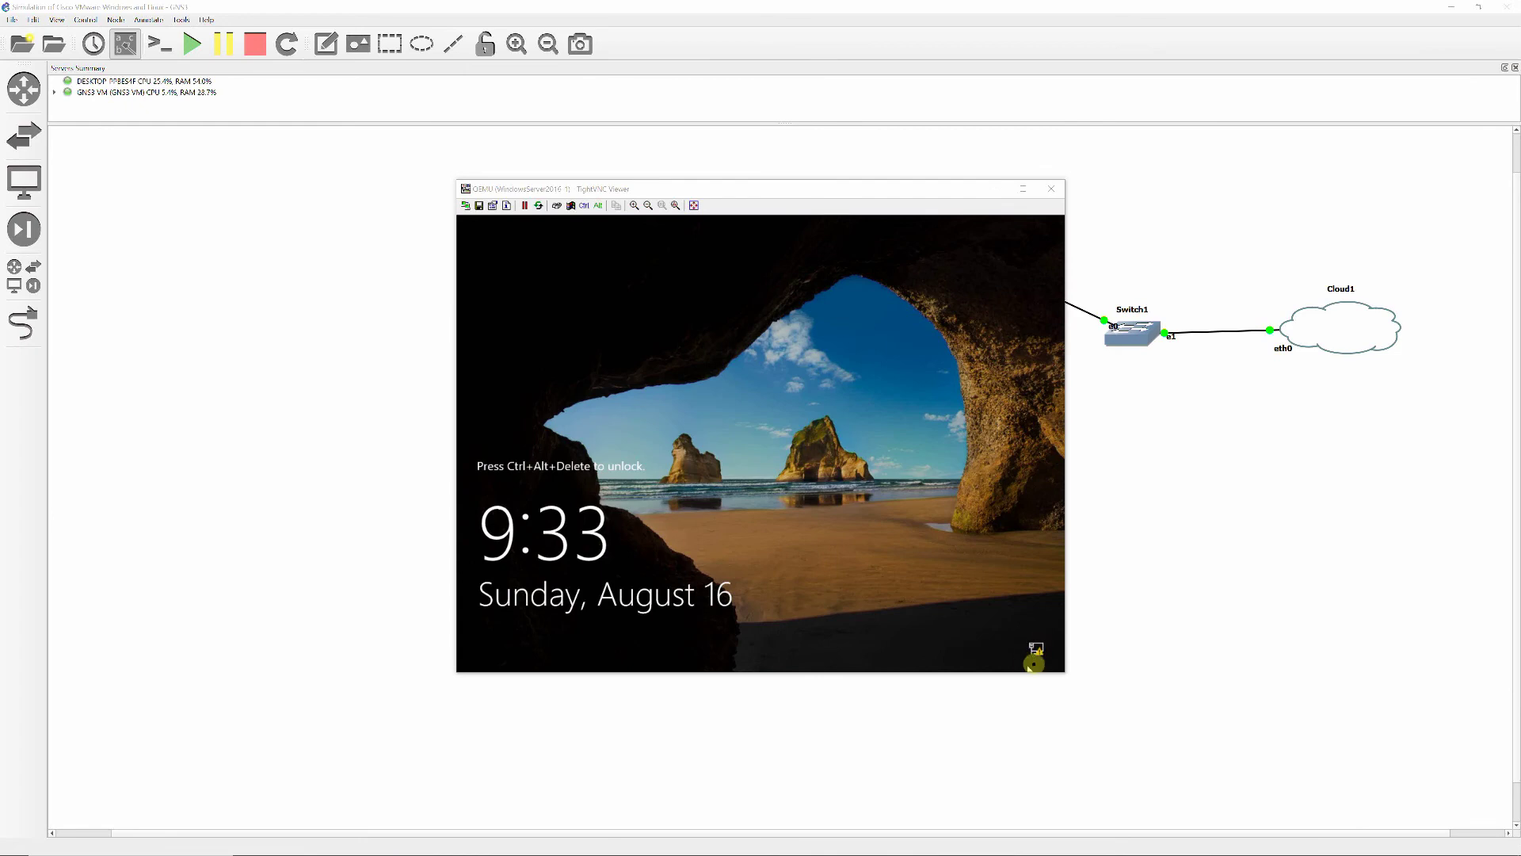
Step: Unlock and sign in with the administrator password, then show the pending post-deployment tasks
click(556, 206)
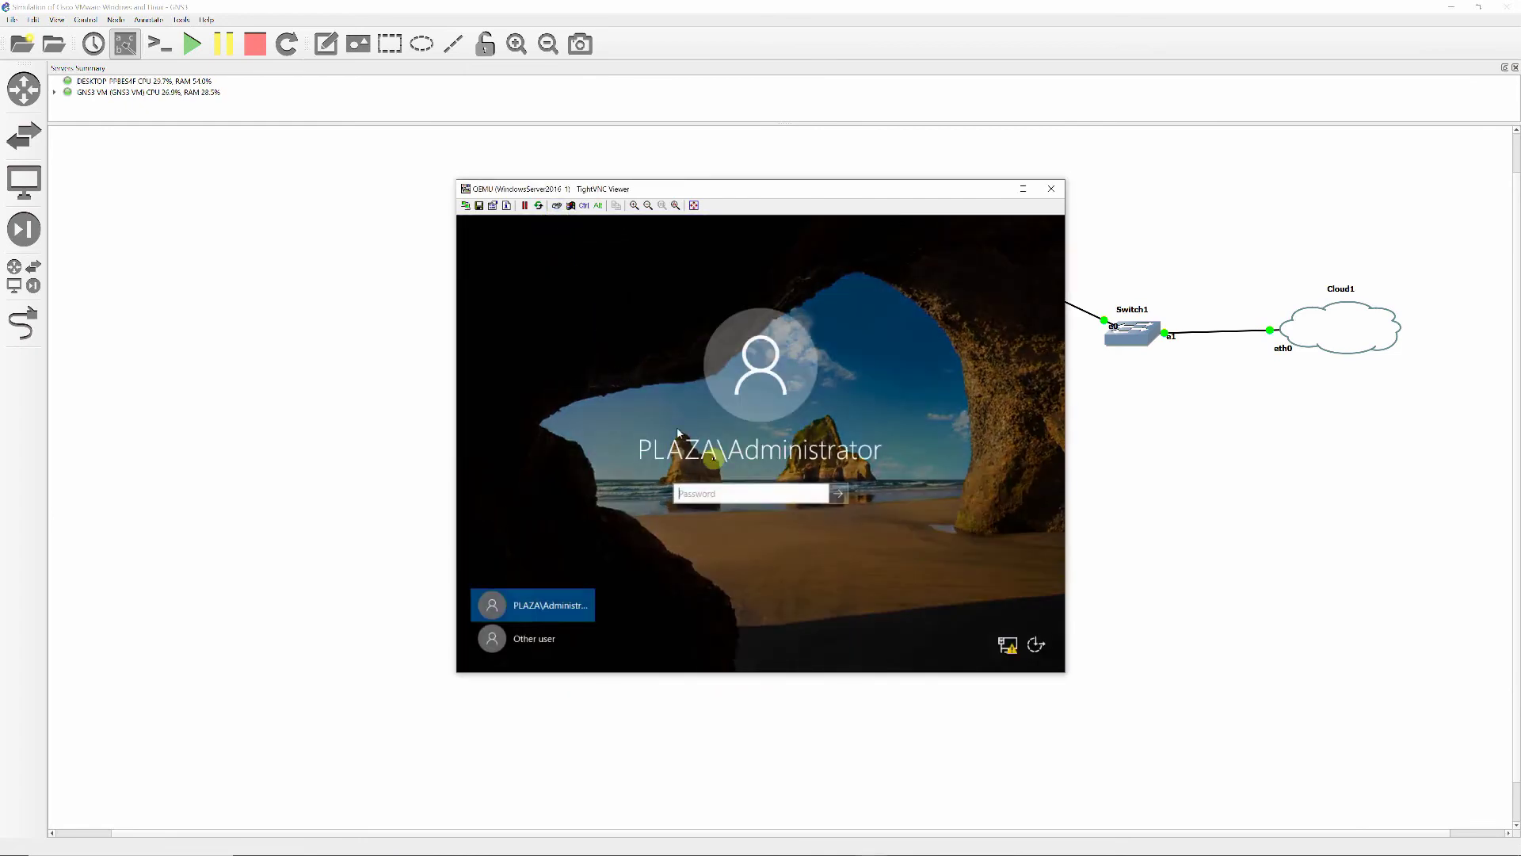
key(Return)
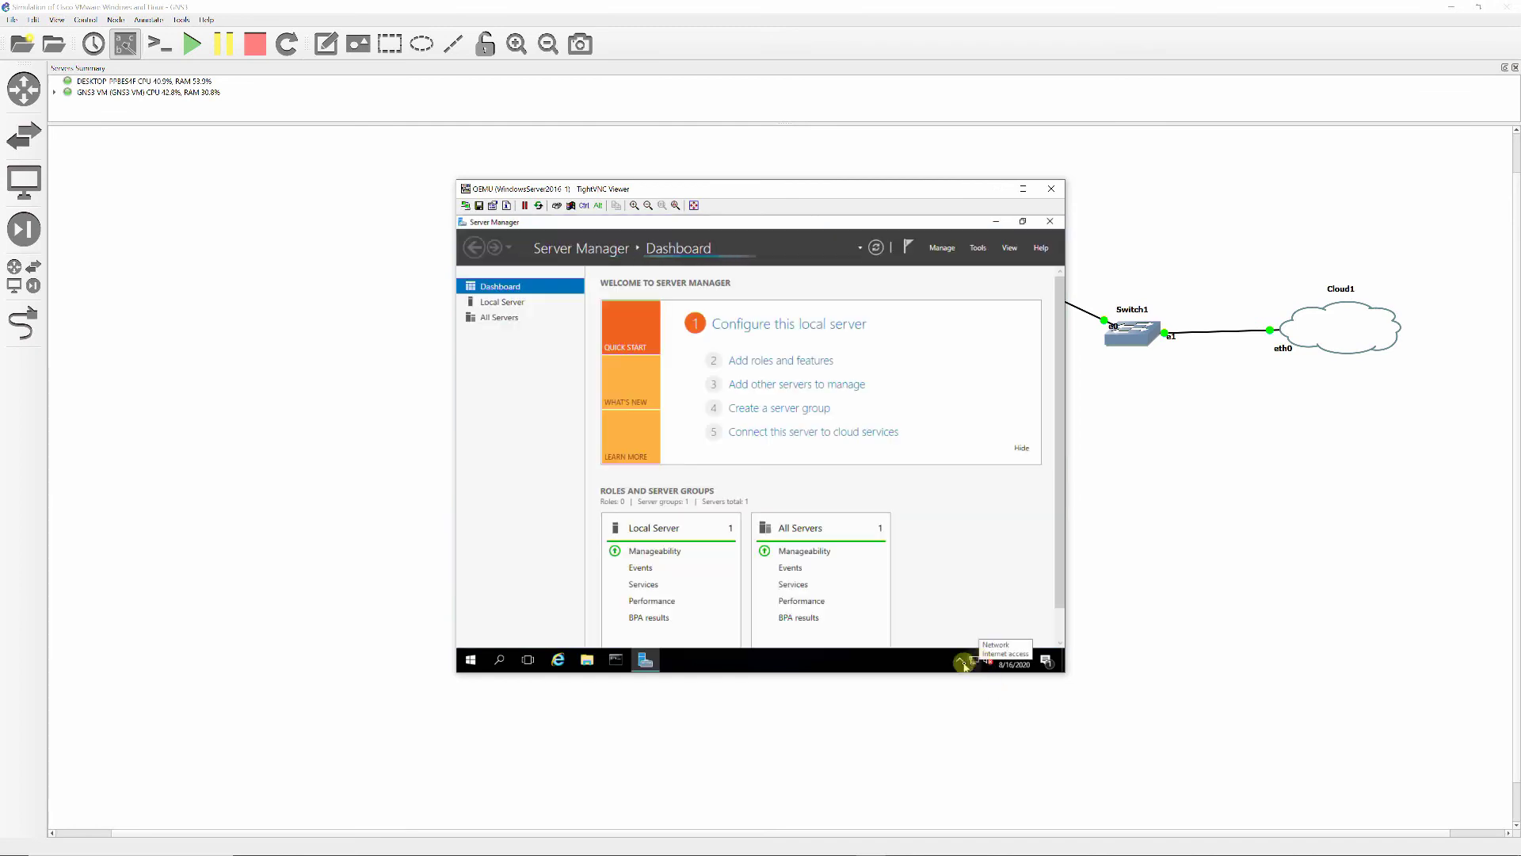
click(910, 252)
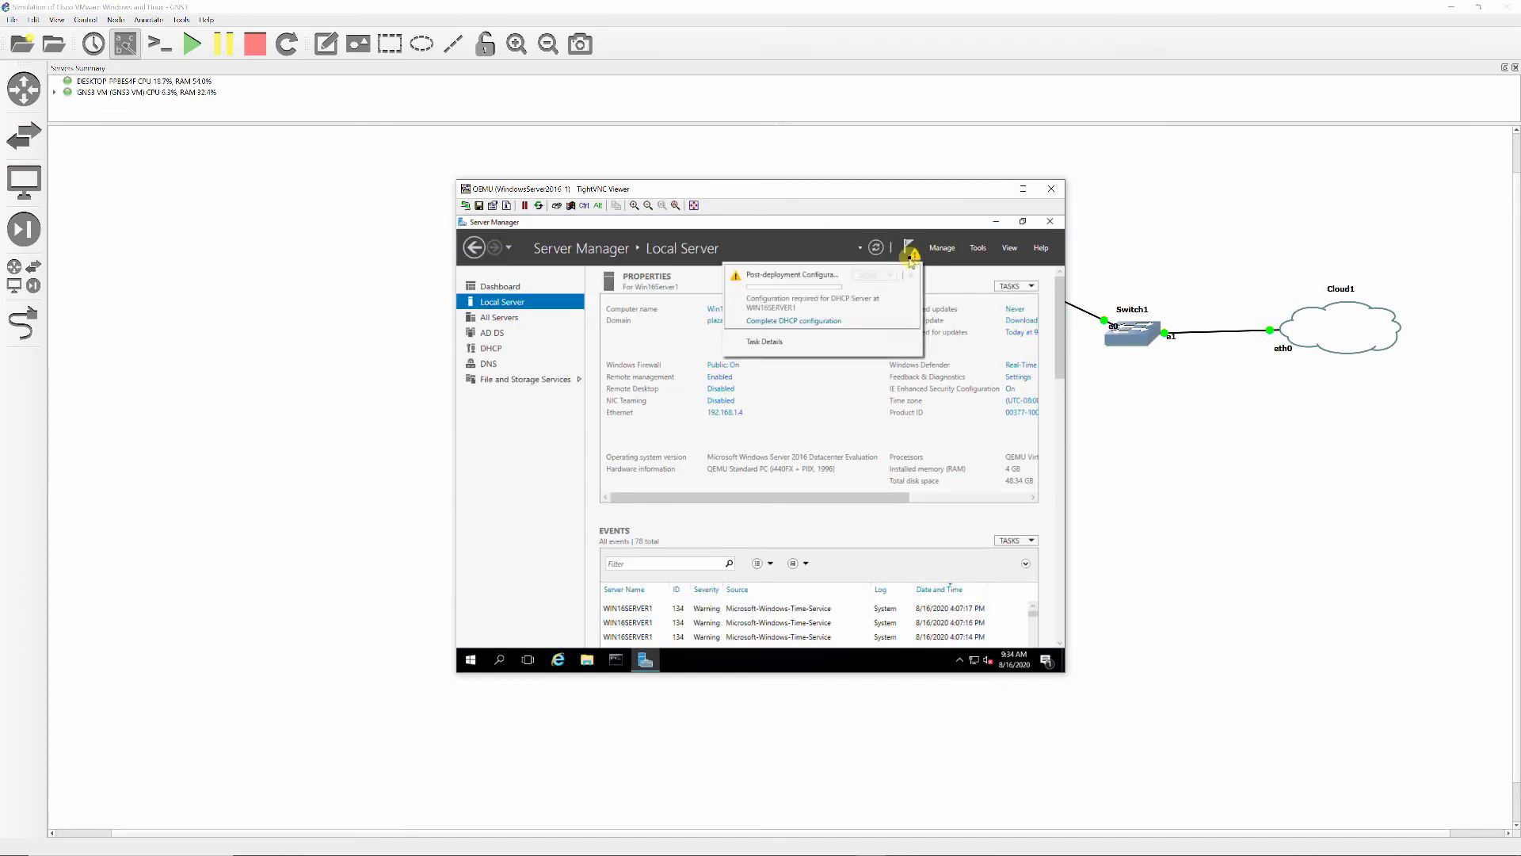
Step: Commit the DHCP post-install configuration to create security groups and authorize the DHCP server
click(804, 325)
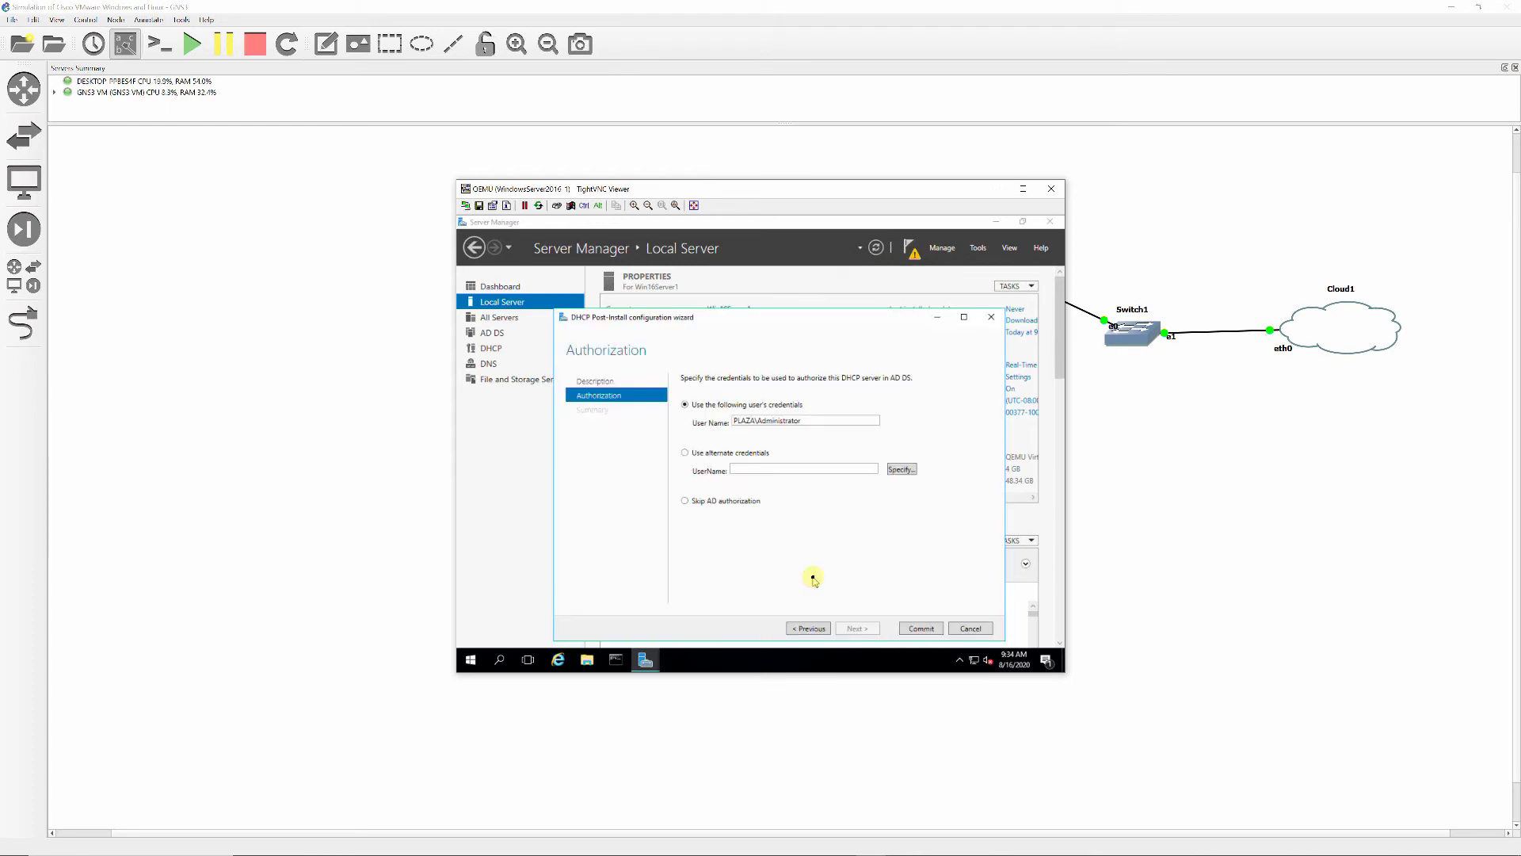
click(923, 630)
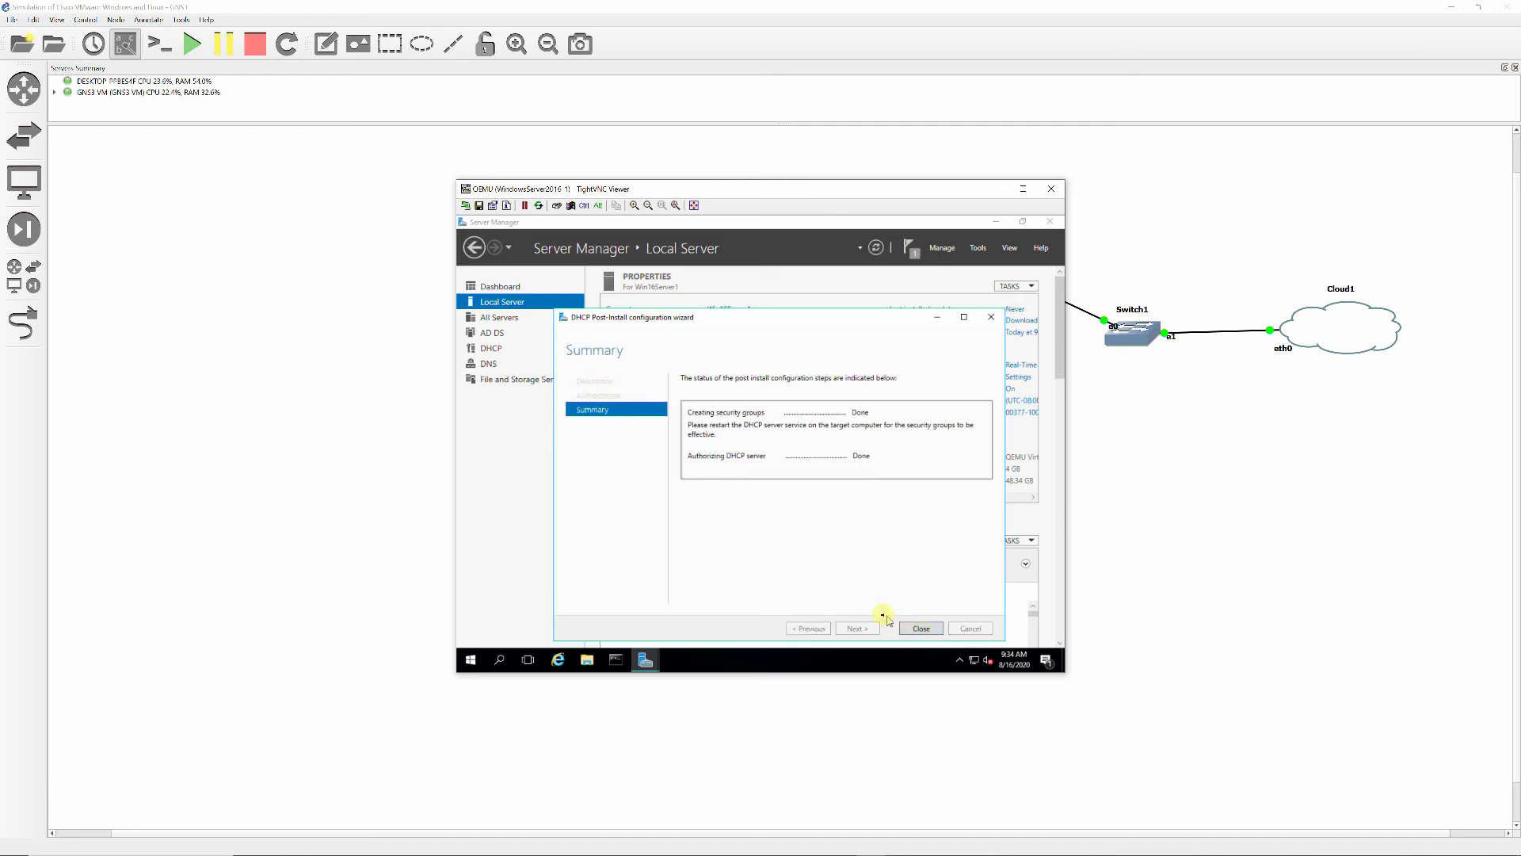
click(921, 630)
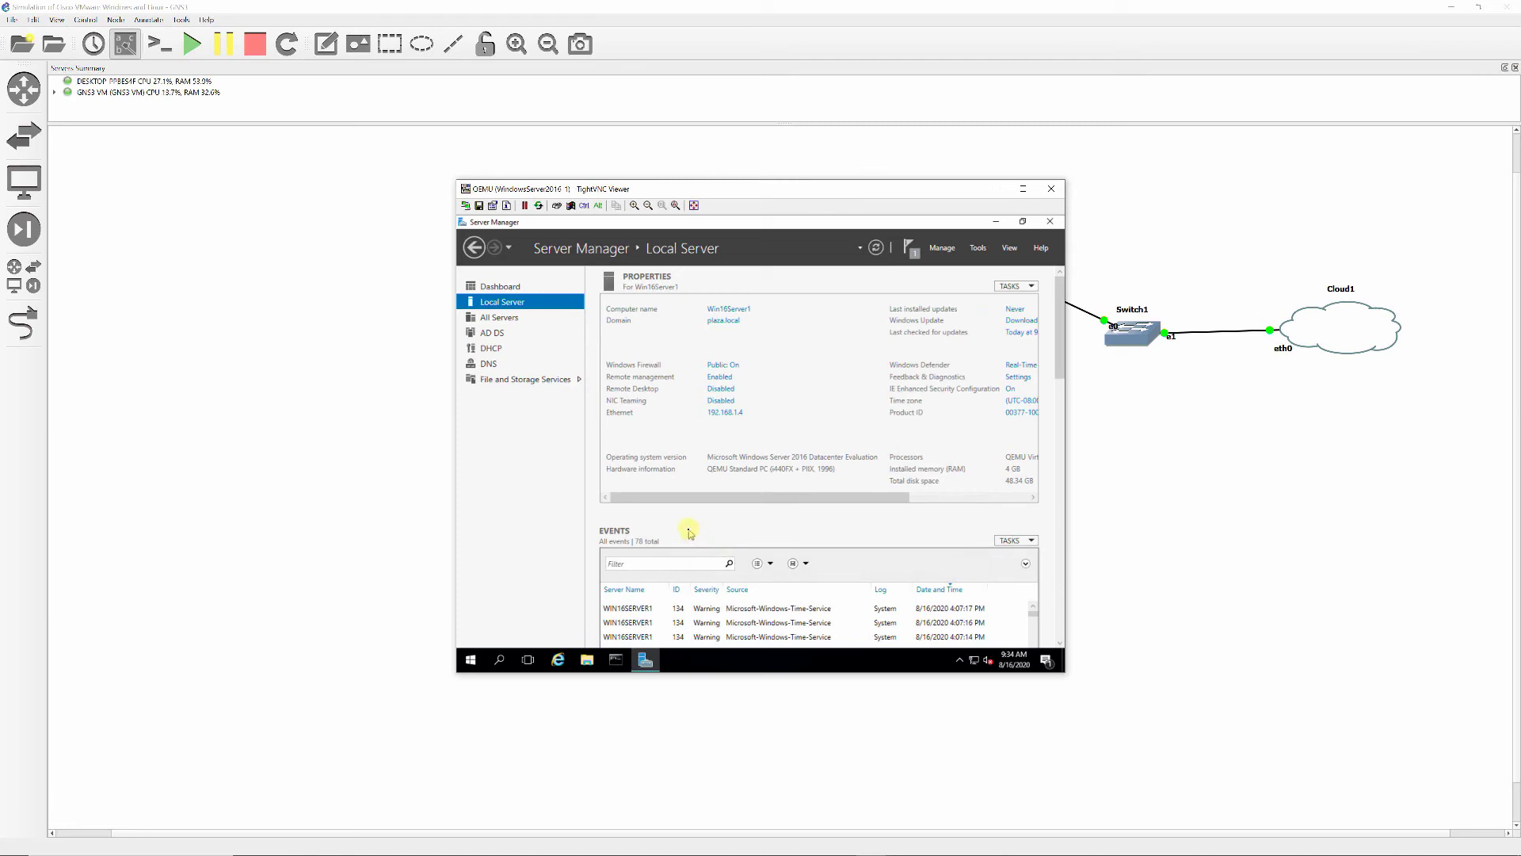
click(977, 248)
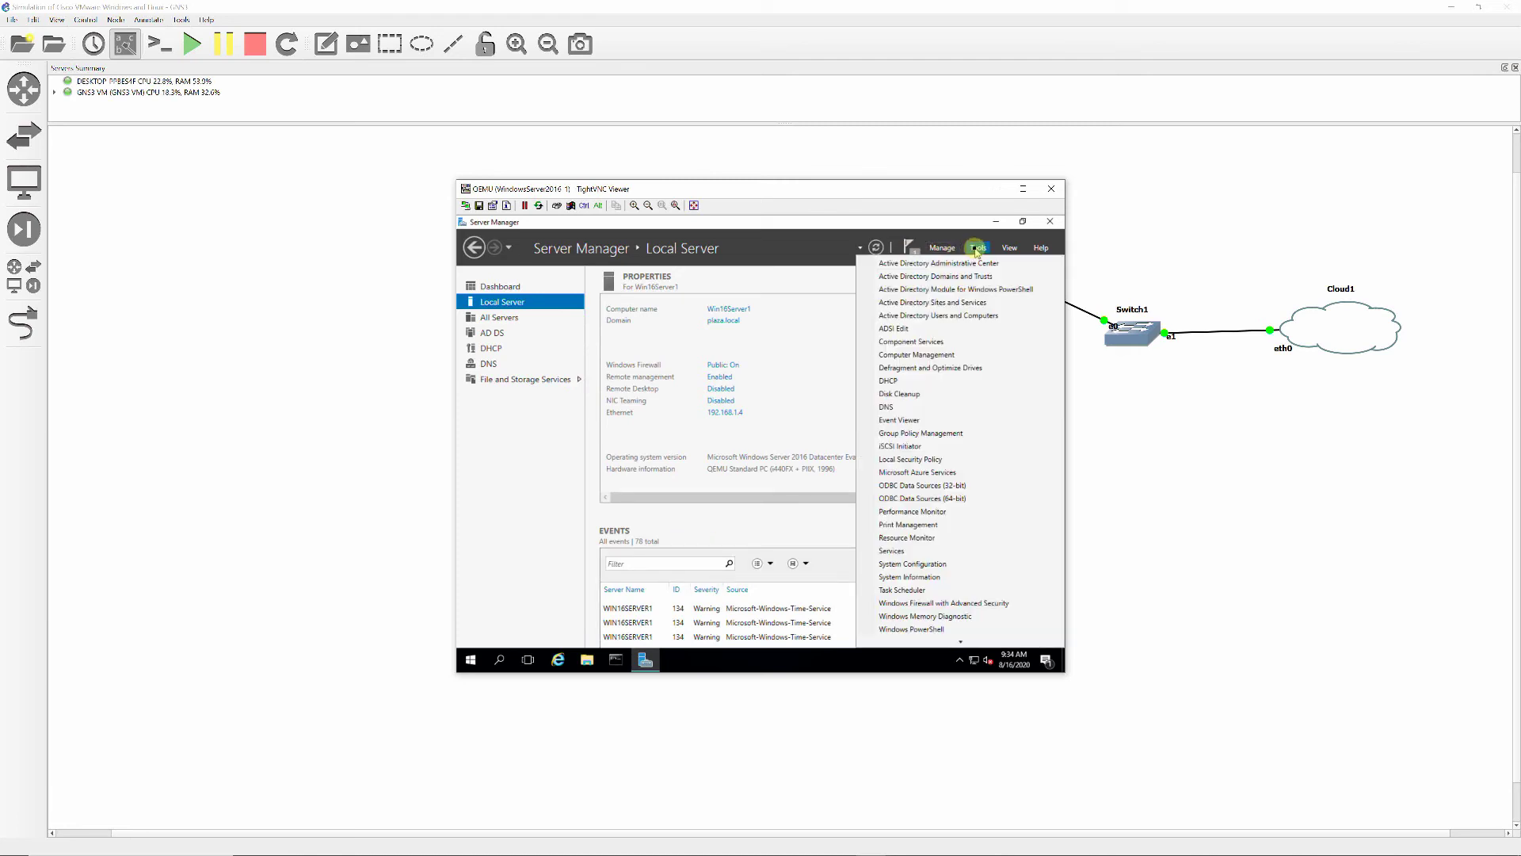
Step: Open DNS Manager, expand WIN16SERVER1, Forward Lookup Zones and plaza.local, then target Reverse Lookup Zones
click(908, 406)
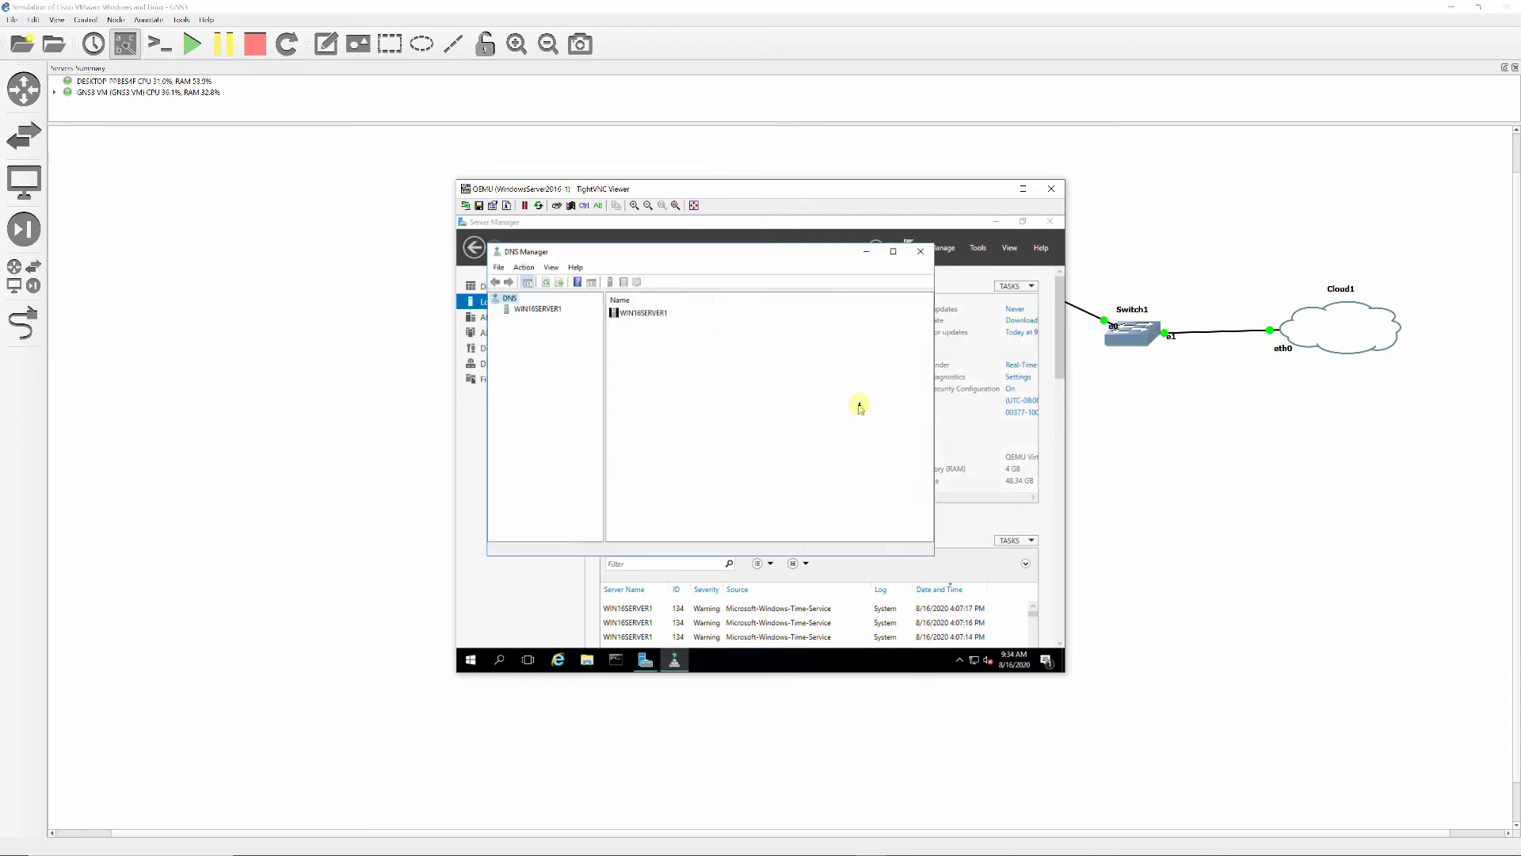
click(516, 315)
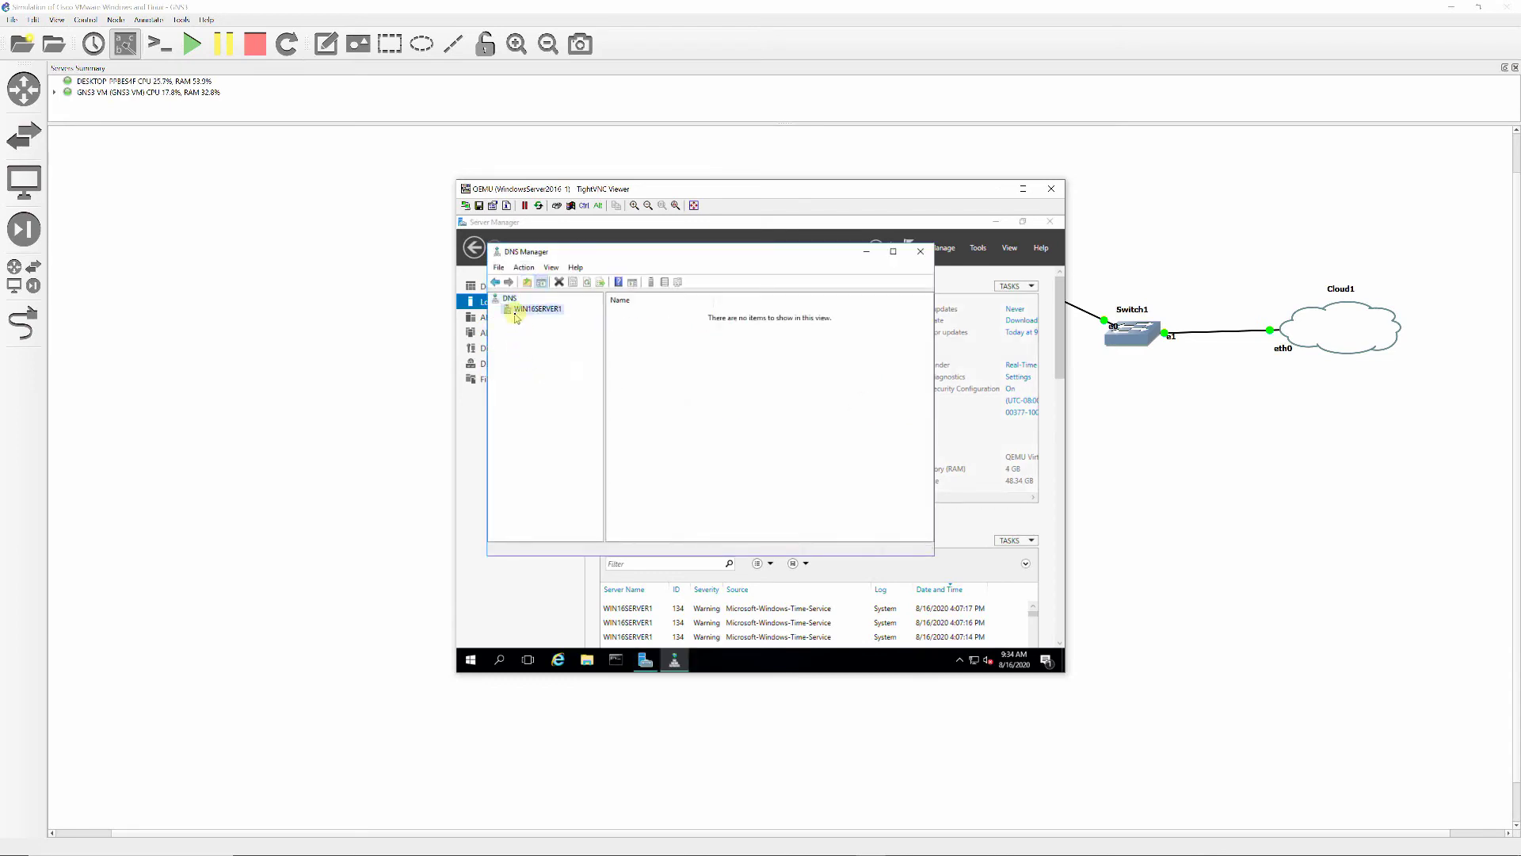
click(495, 312)
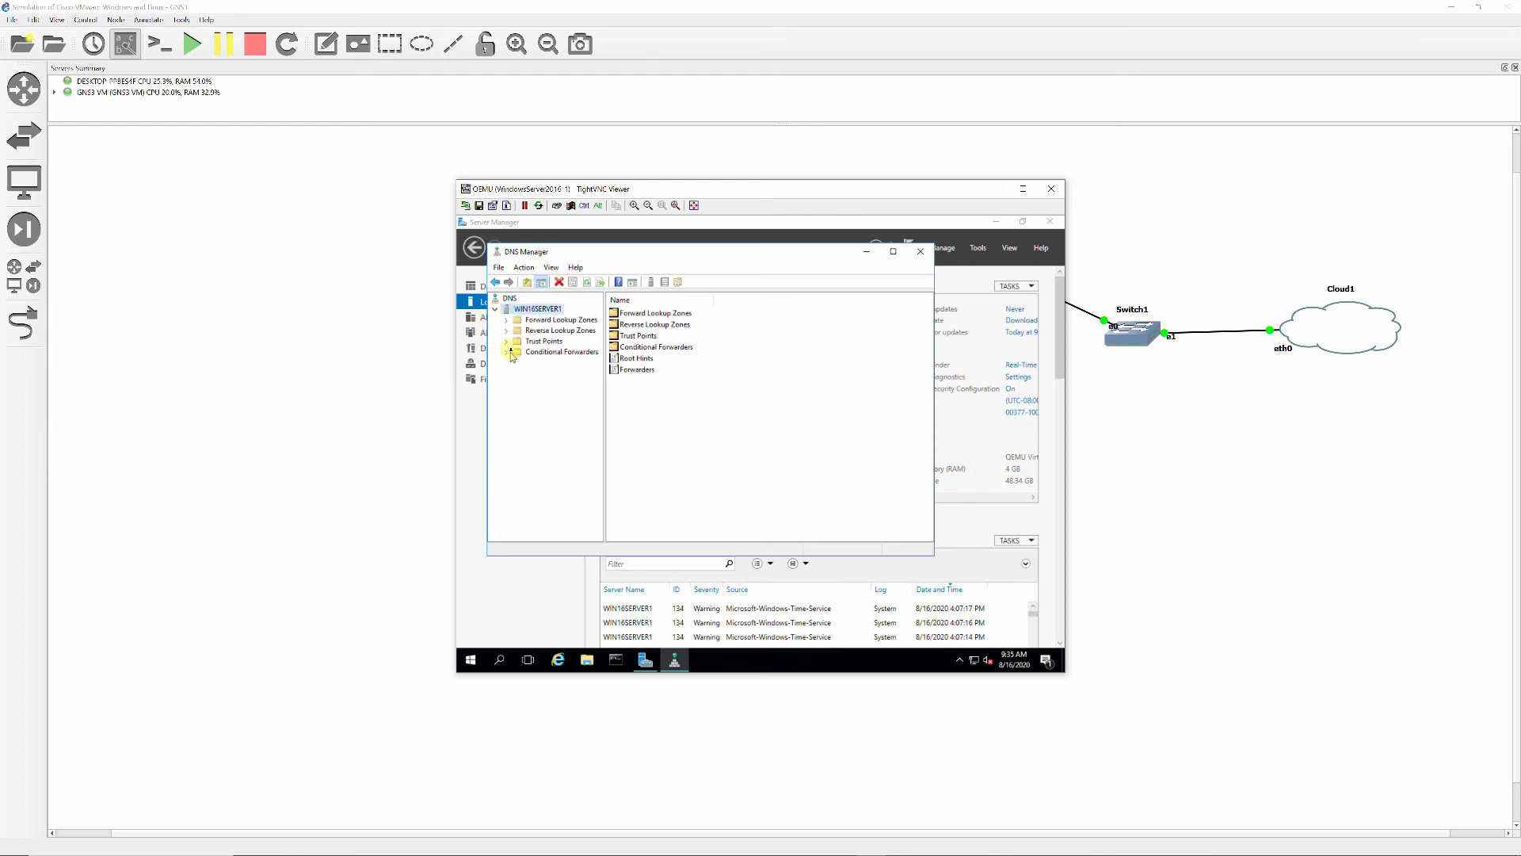
double_click(514, 320)
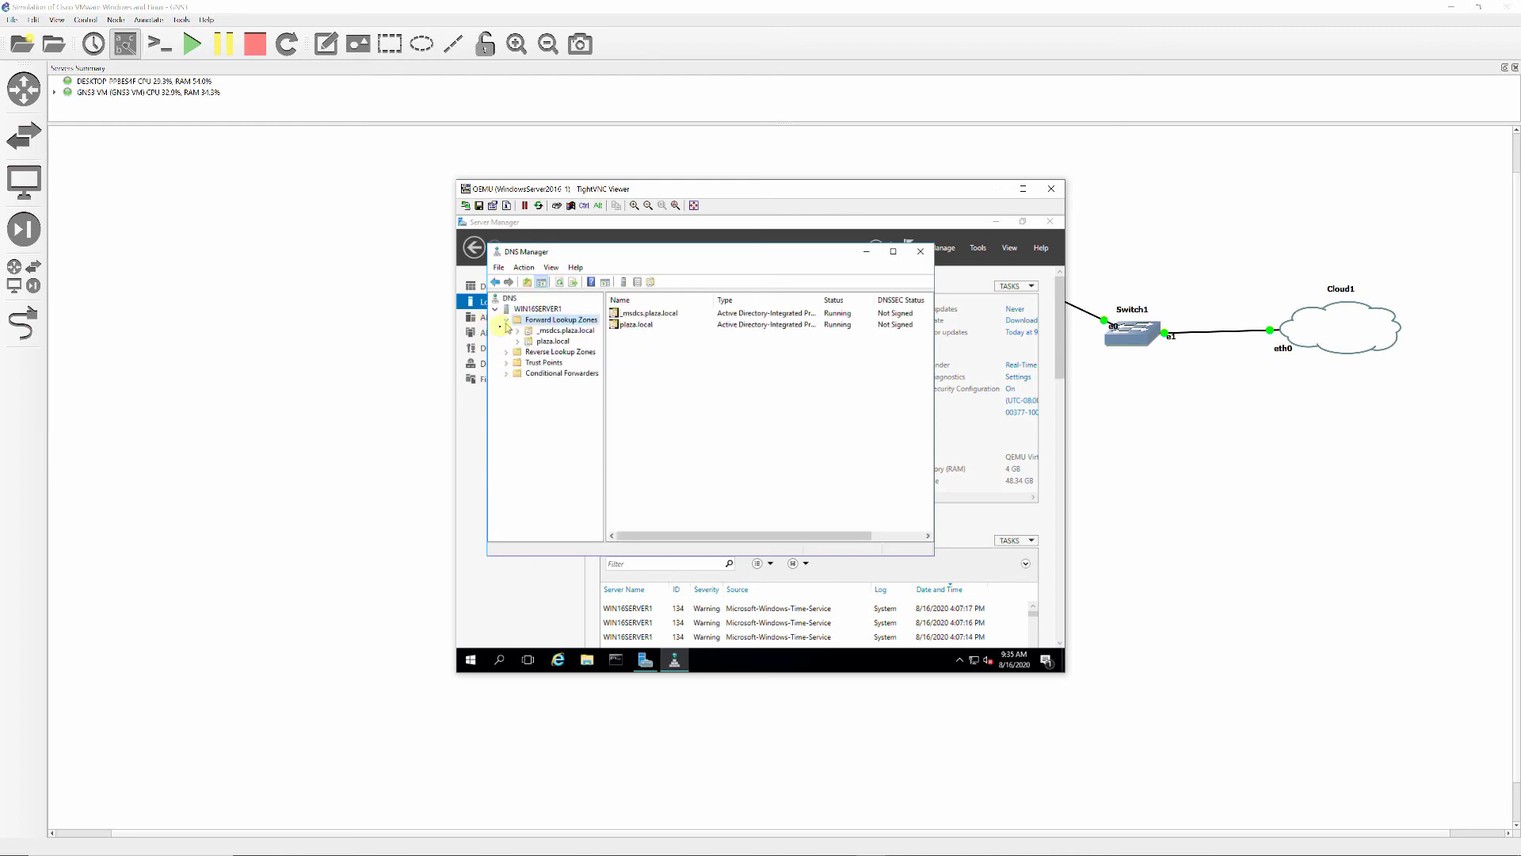
double_click(517, 342)
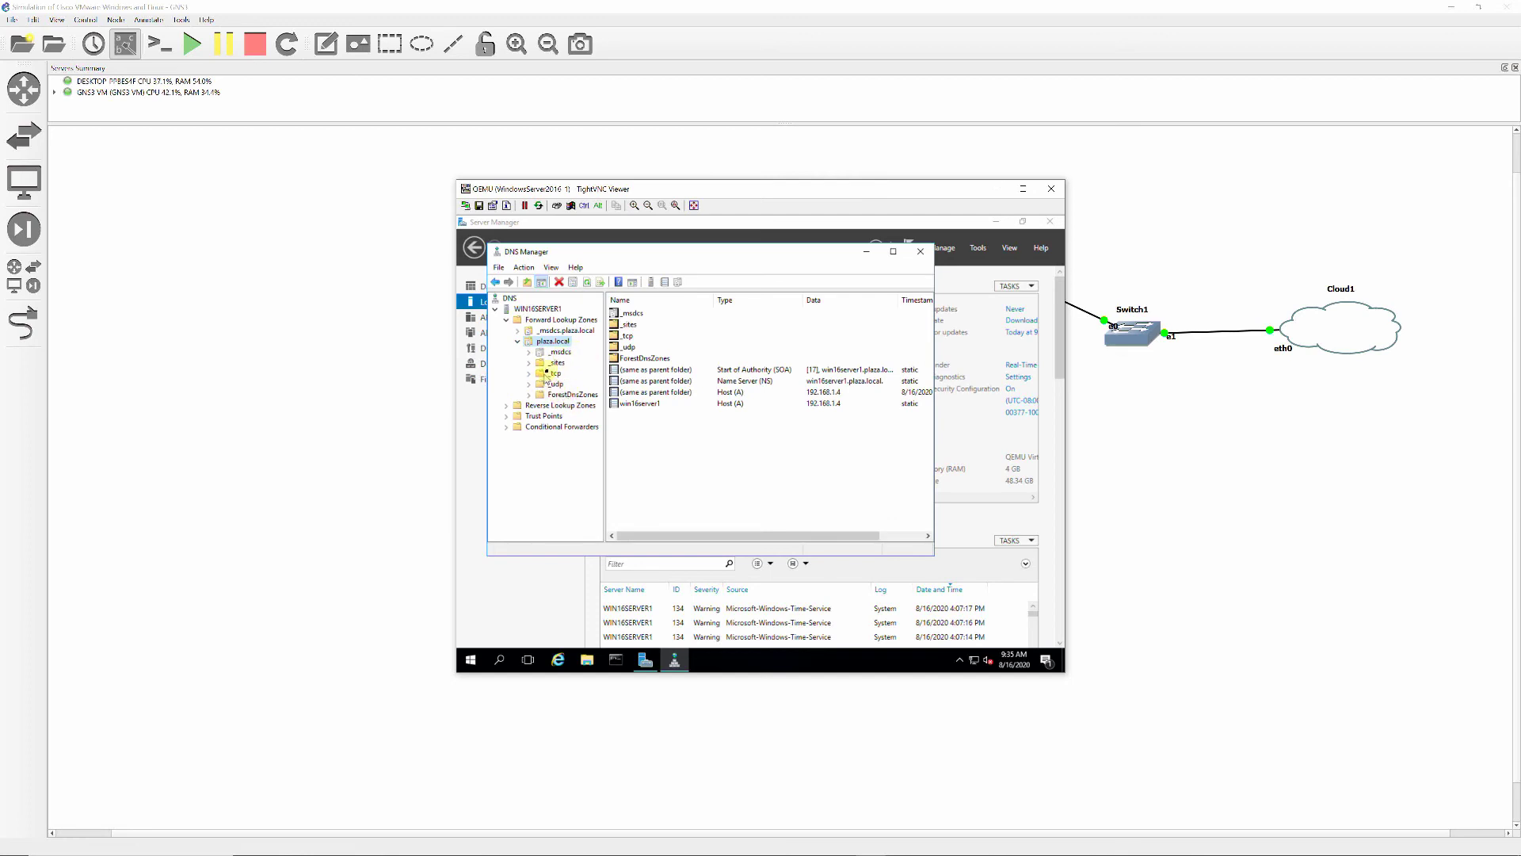
click(533, 405)
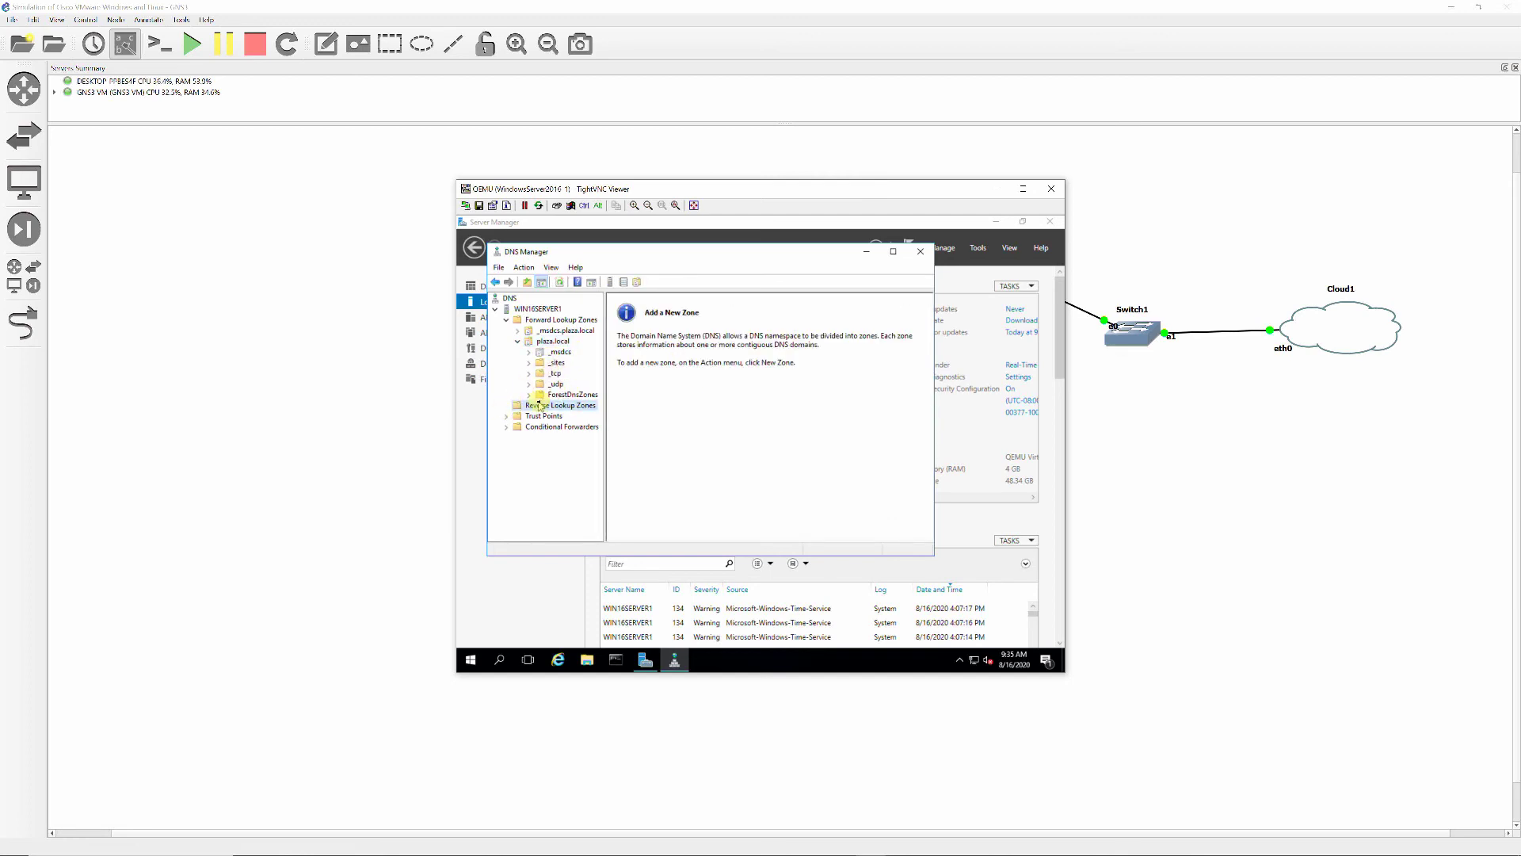
right_click(538, 407)
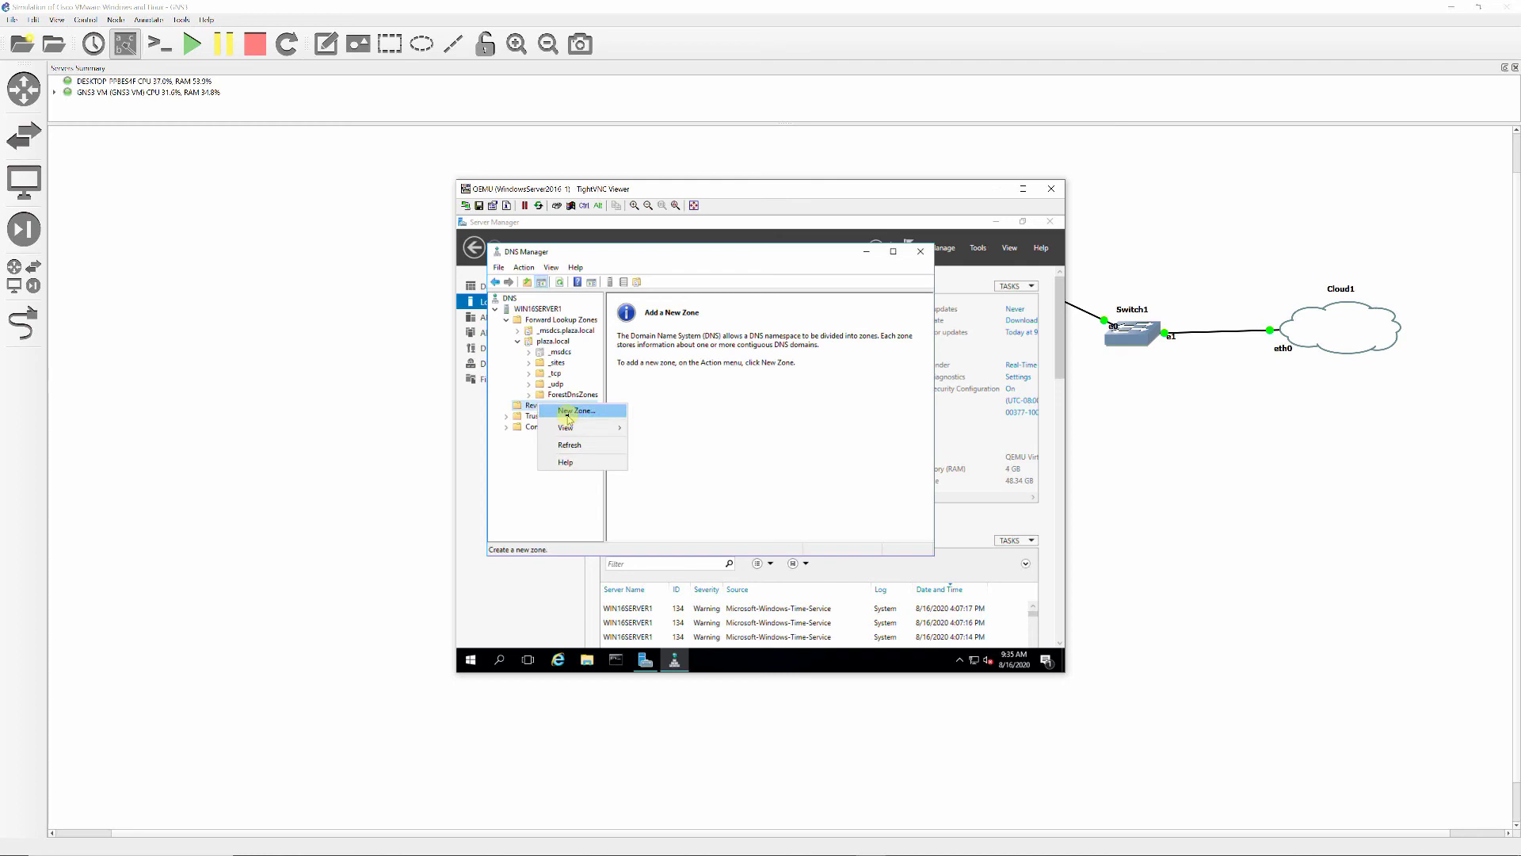
Step: Start a new AD-integrated primary IPv4 reverse zone replicated to all DNS servers in plaza.local
click(572, 410)
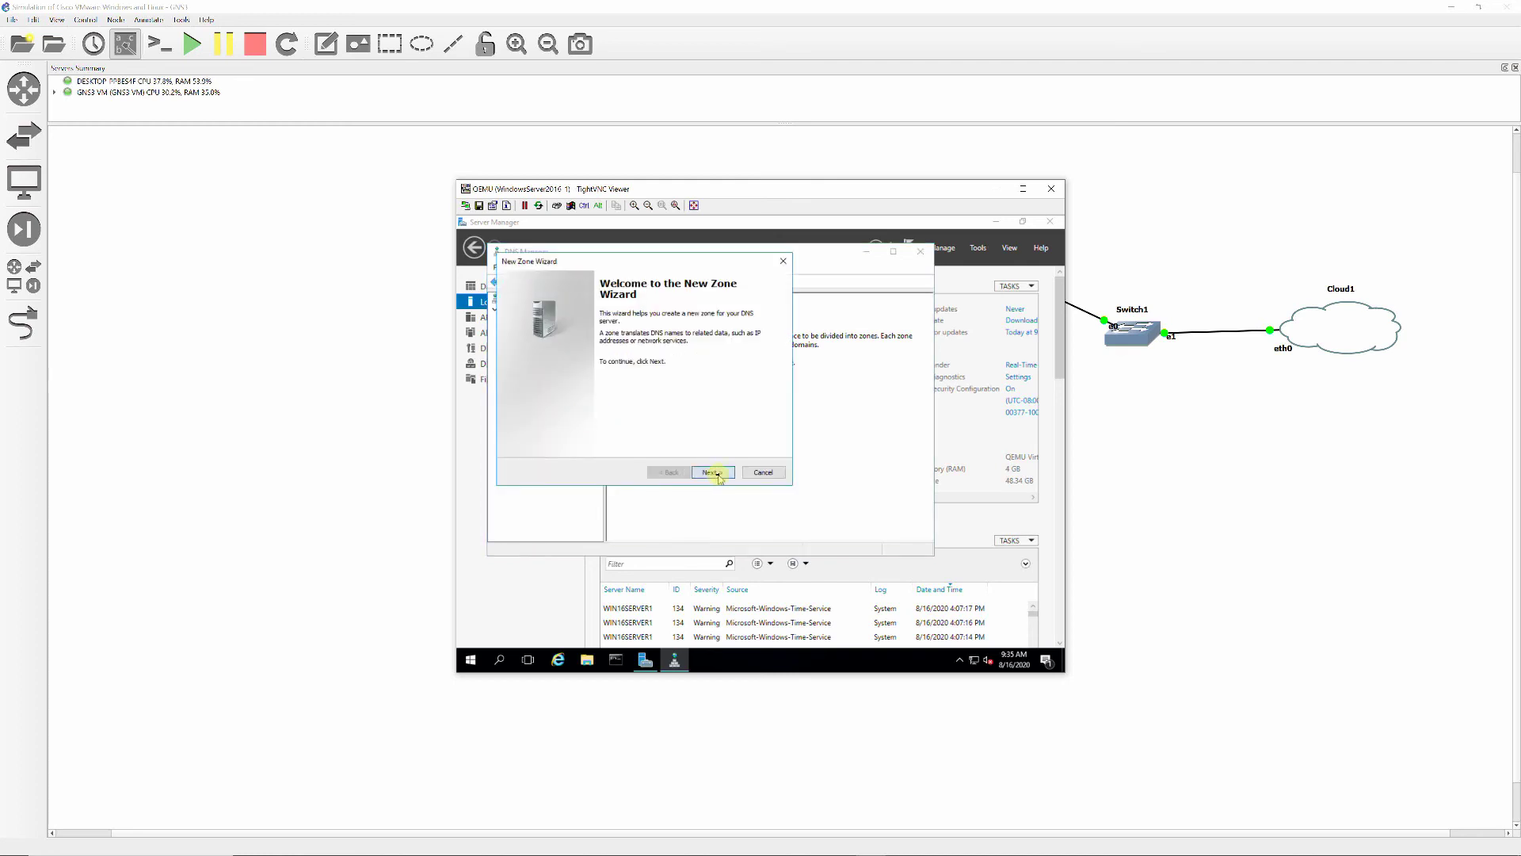
click(717, 474)
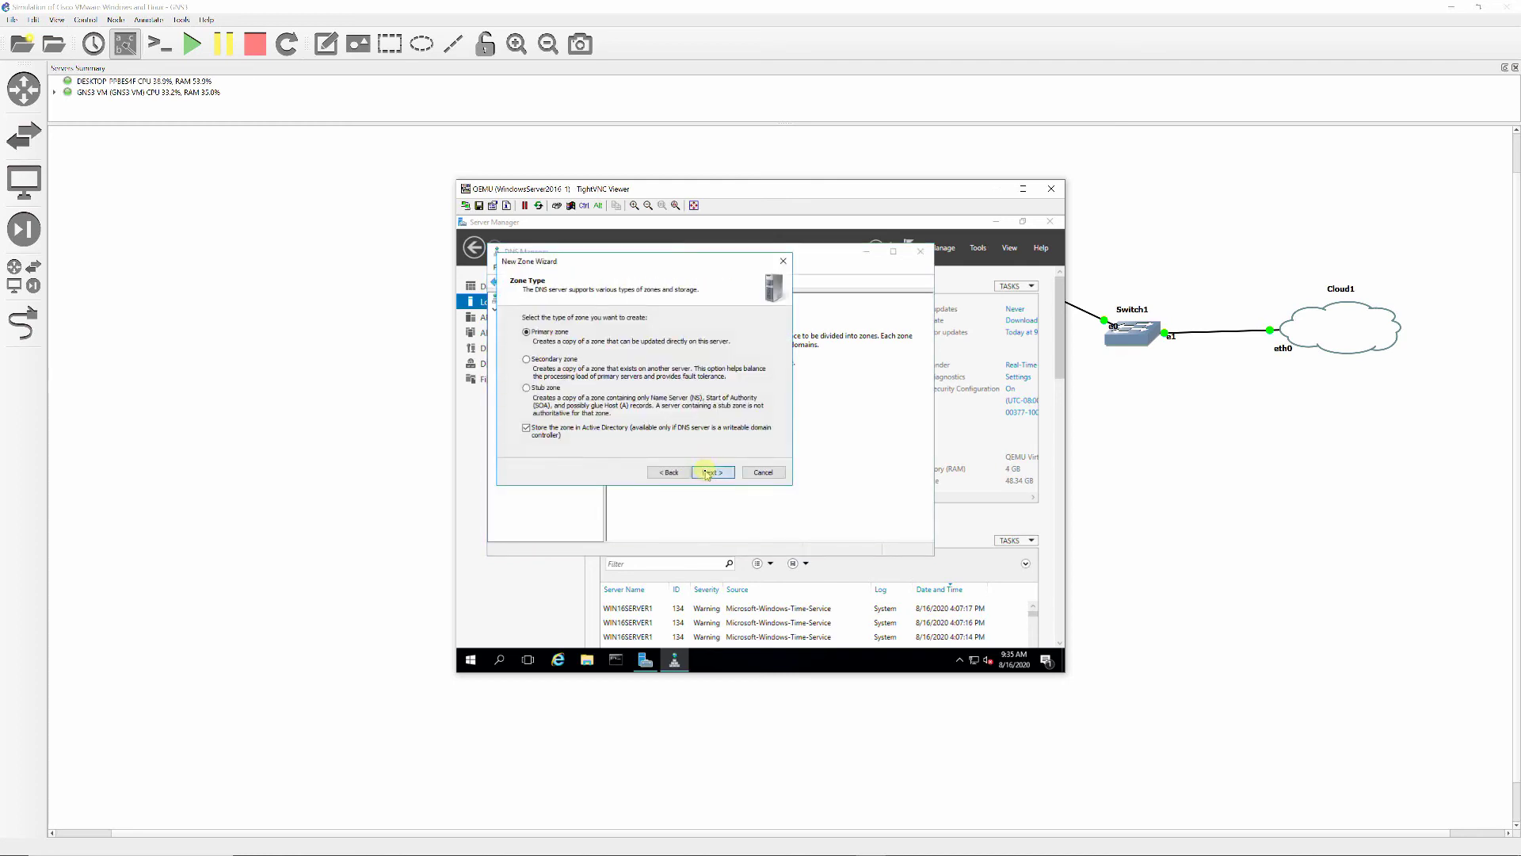
click(707, 475)
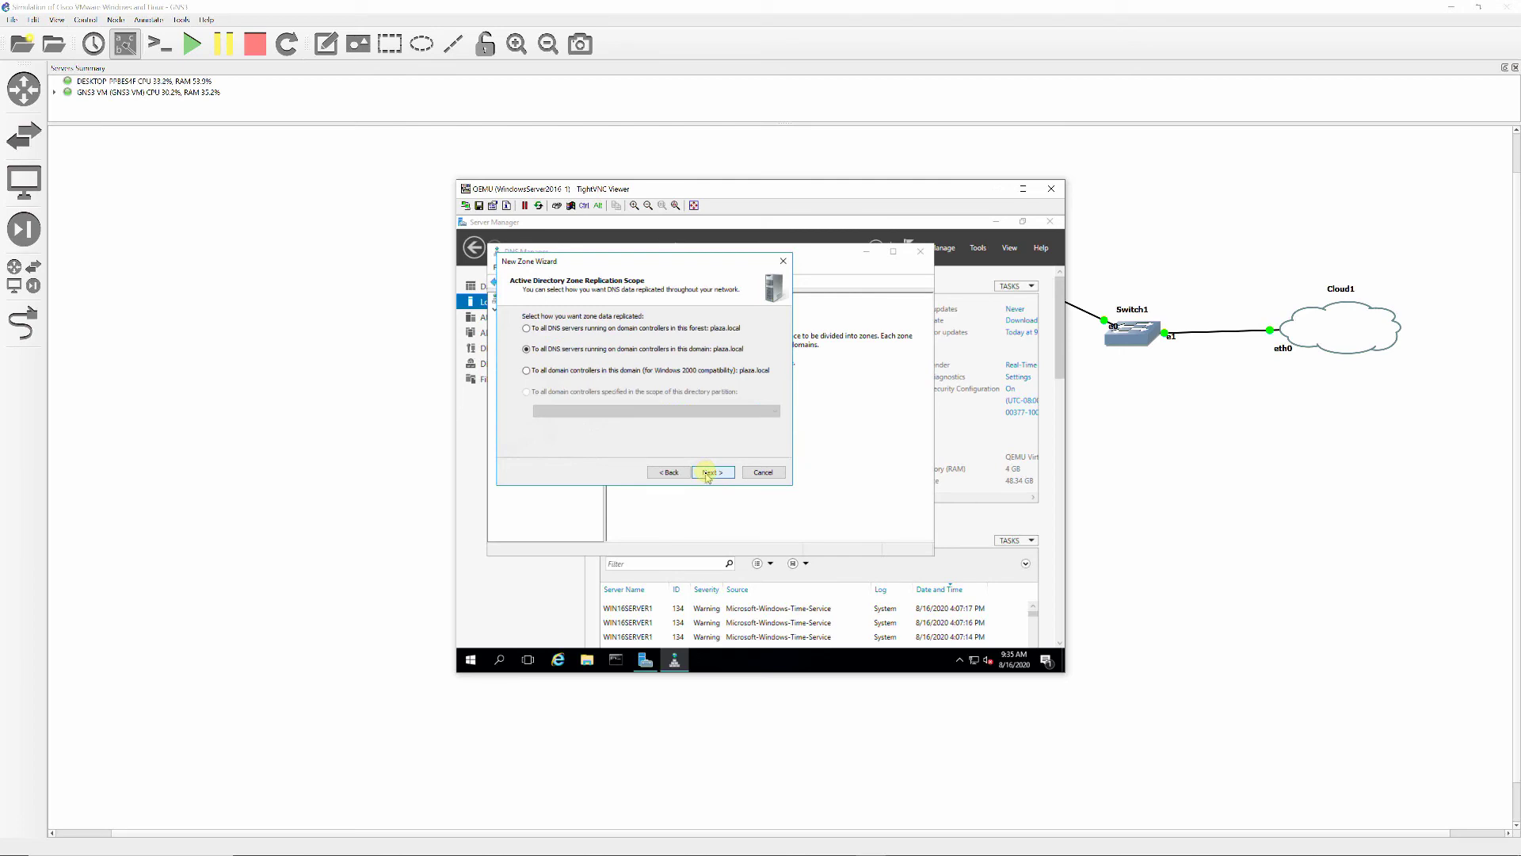
click(707, 474)
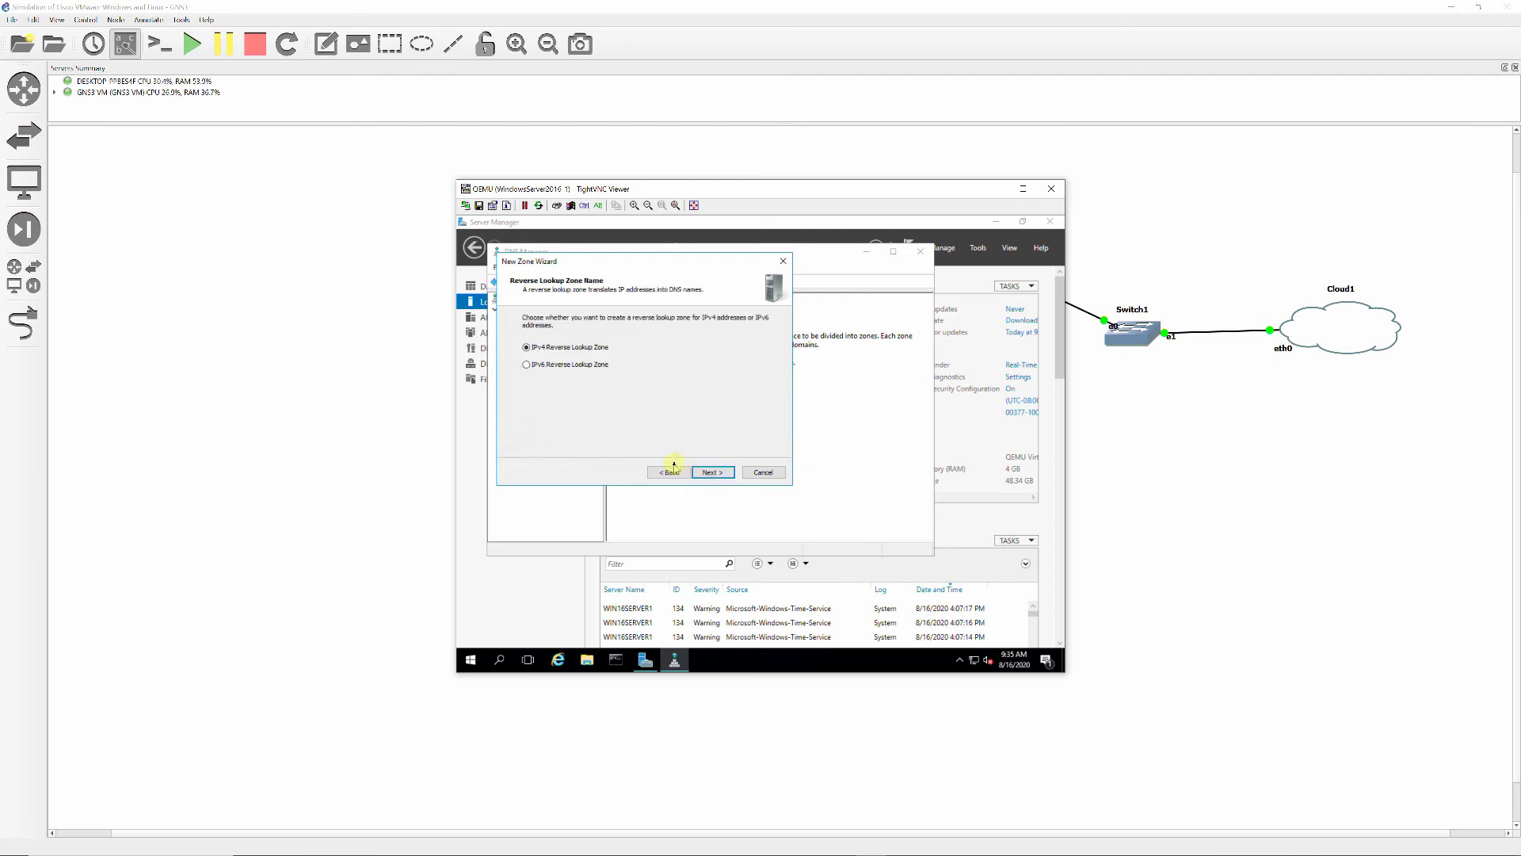
click(698, 469)
Step: Enter network ID 192.168.1 with secure-only updates, finish the zone, and close DNS Manager
click(538, 339)
text(192.16)
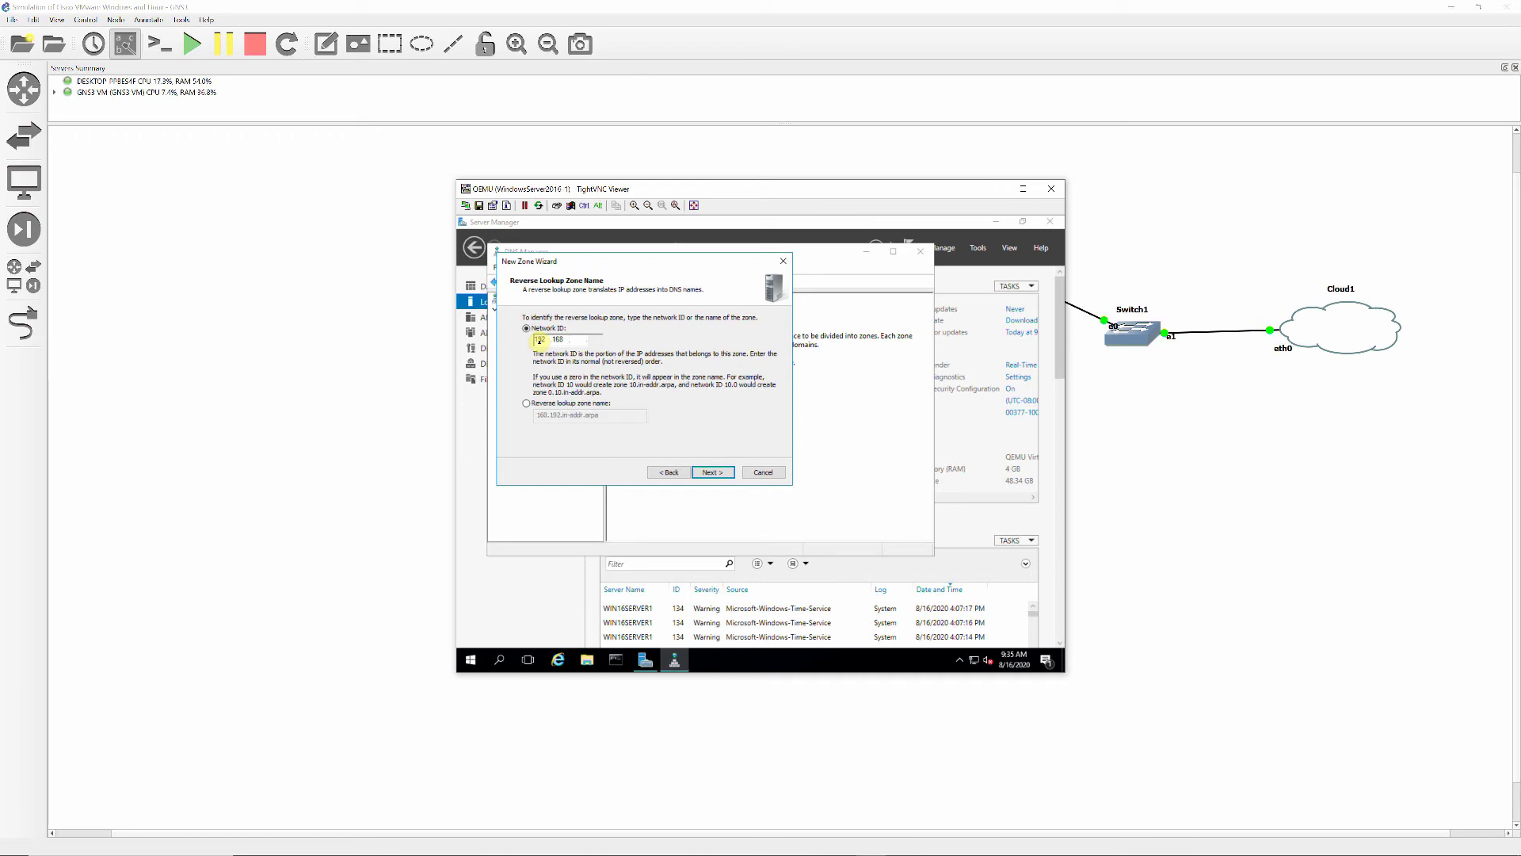
text(8.1)
click(711, 472)
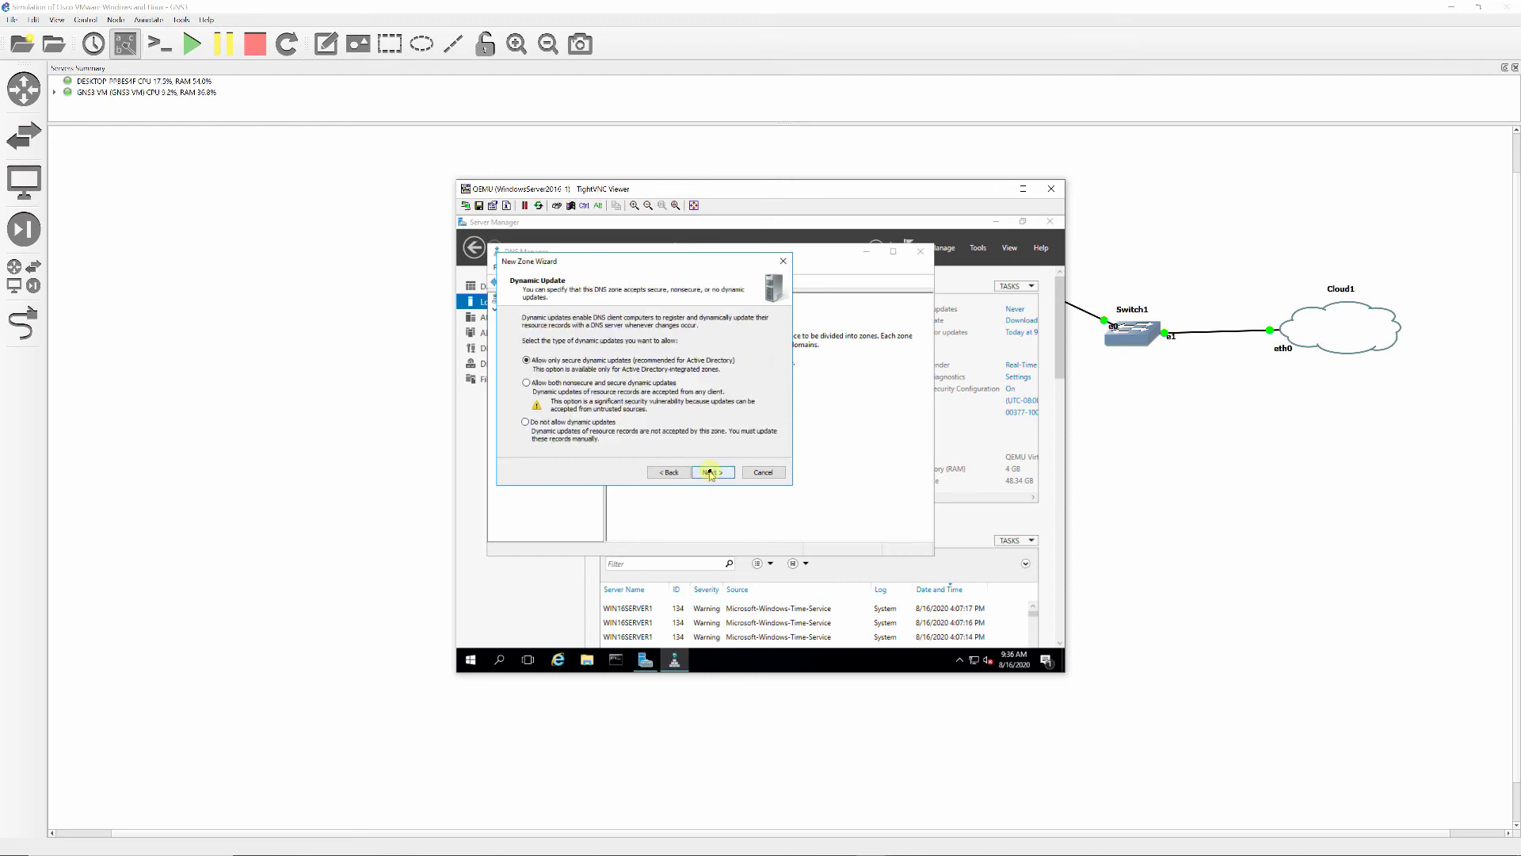
click(709, 473)
click(709, 473)
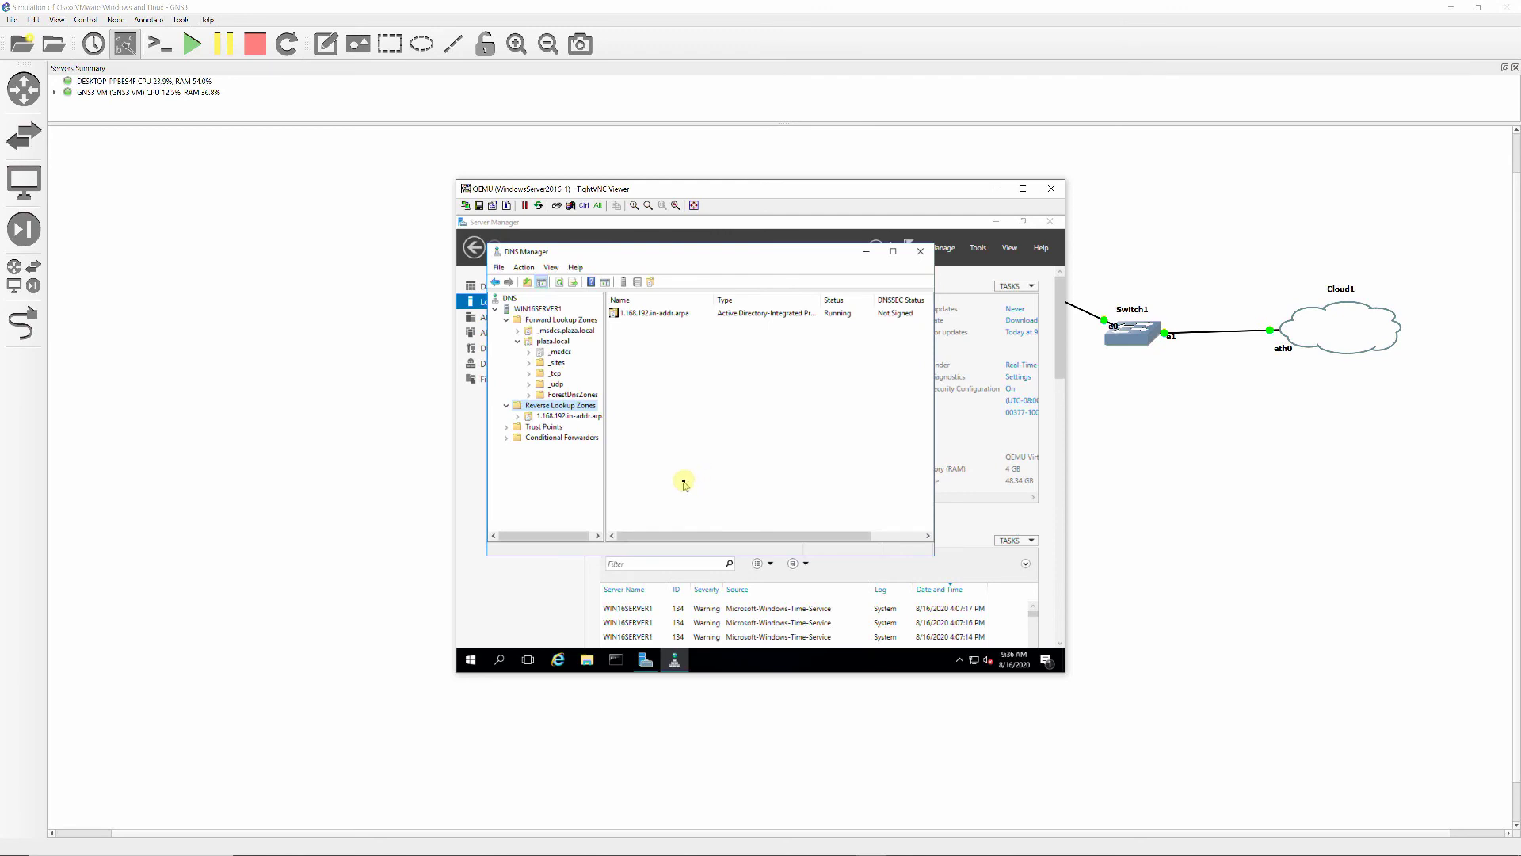
click(547, 417)
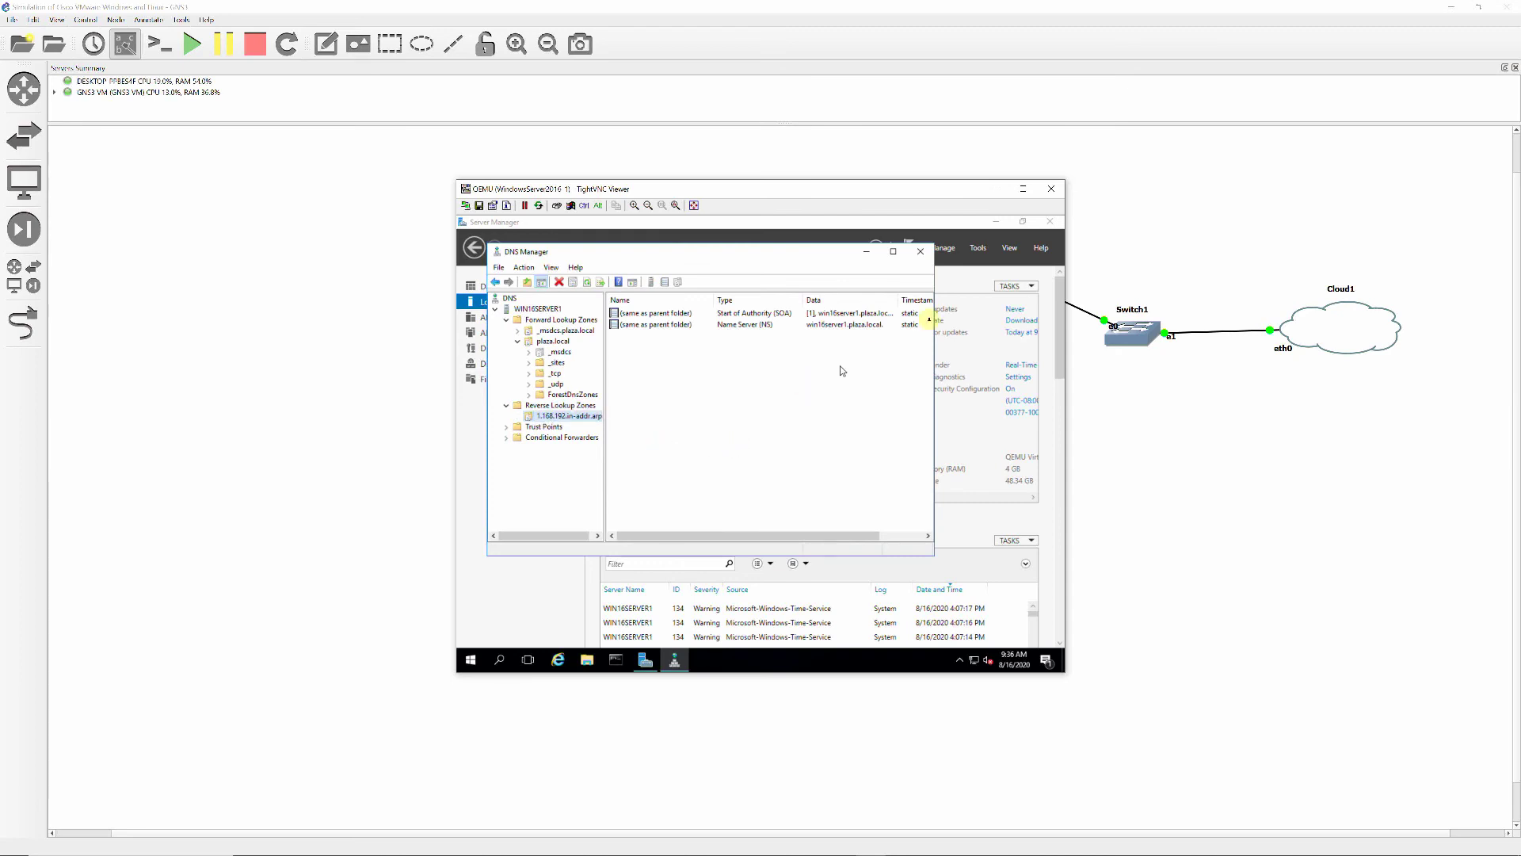
click(920, 254)
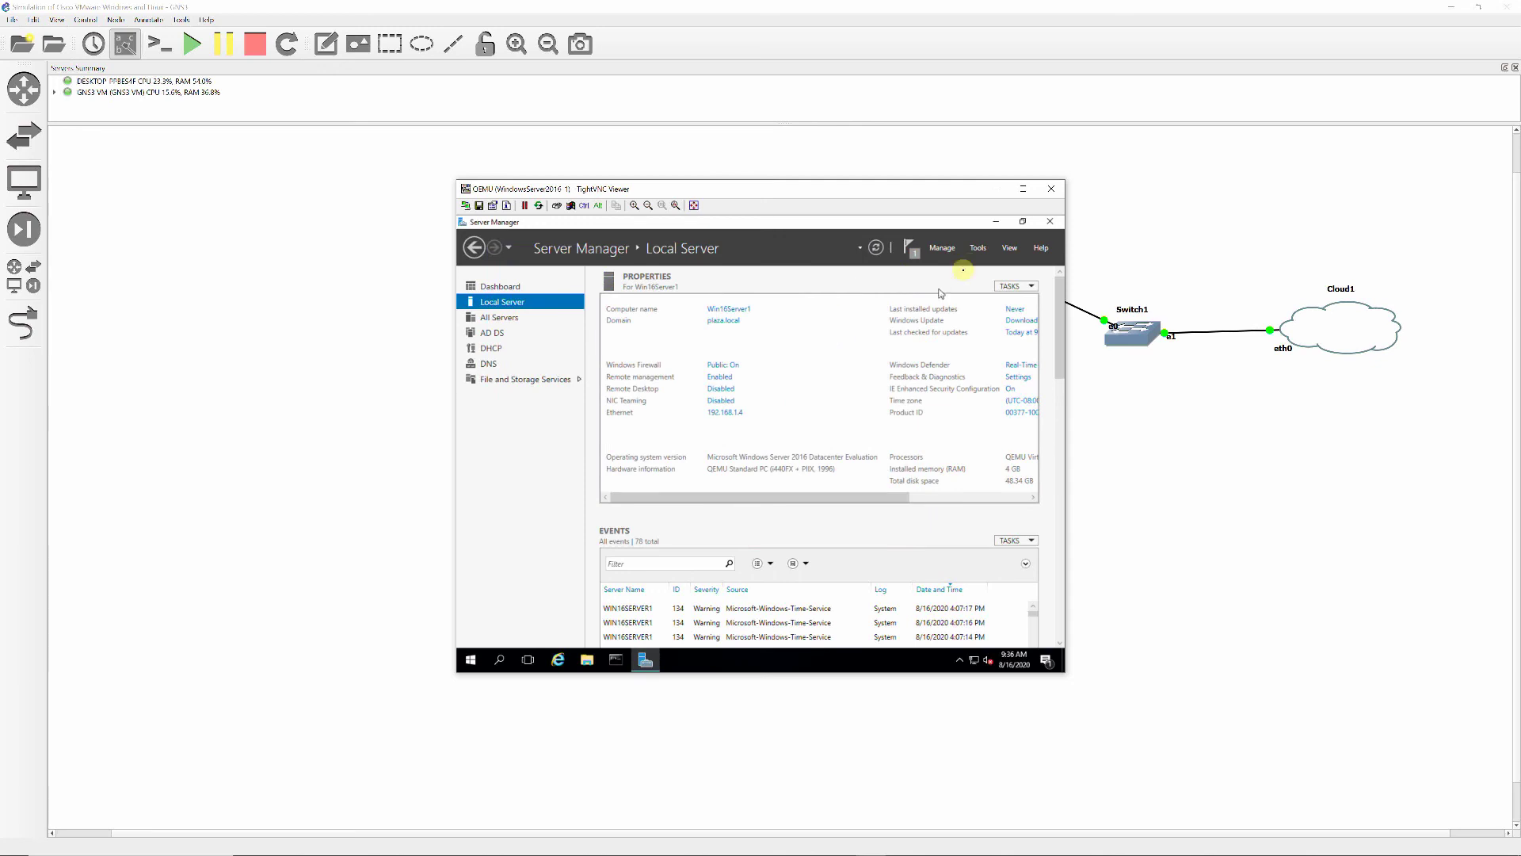
Step: Launch the DHCP console, expand win16server1 and IPv4, and choose New Scope
click(977, 248)
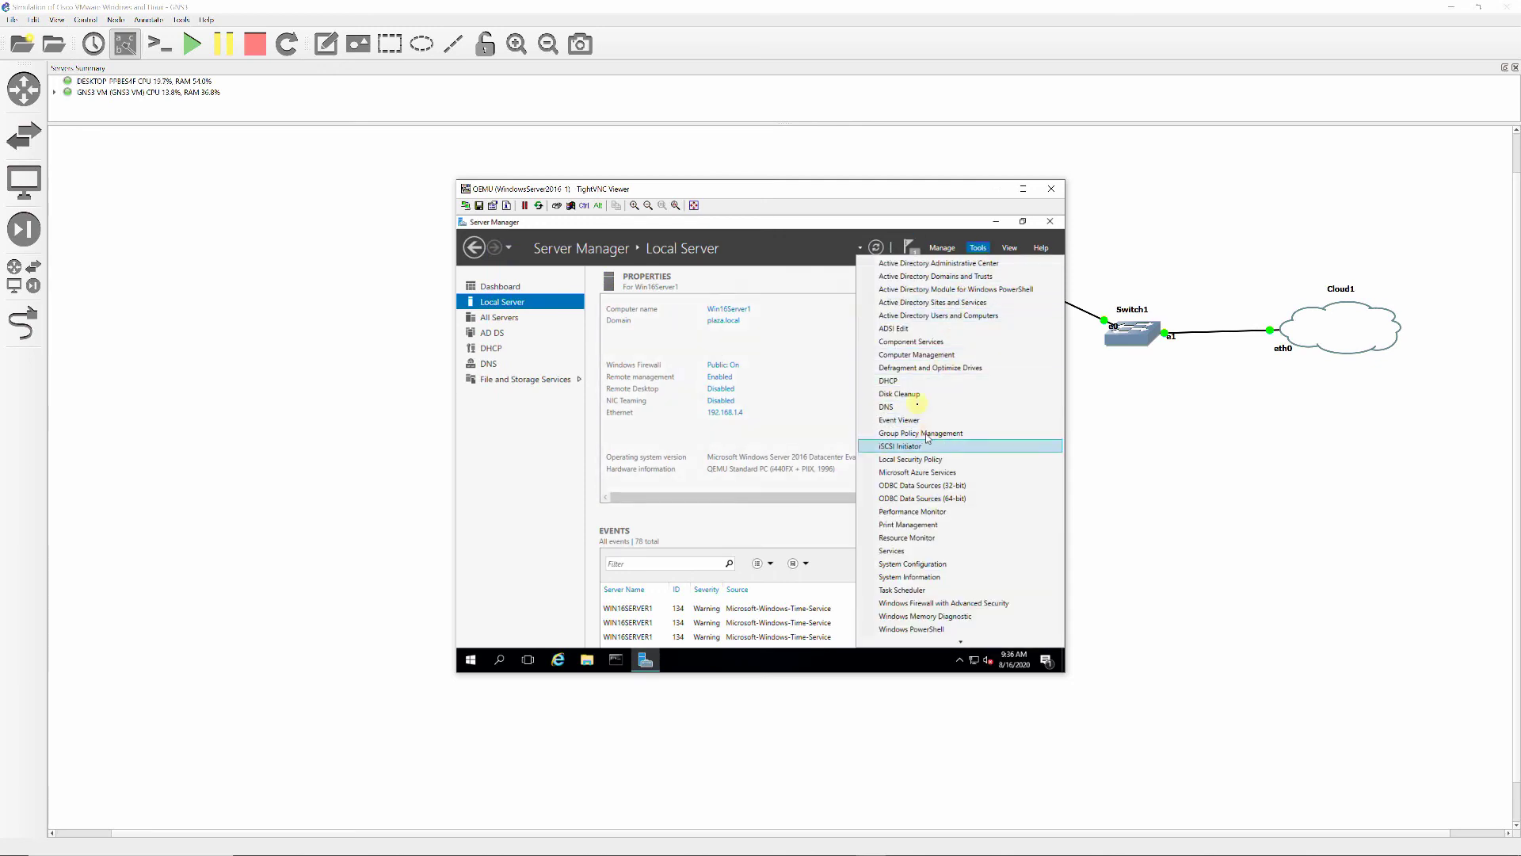
click(889, 383)
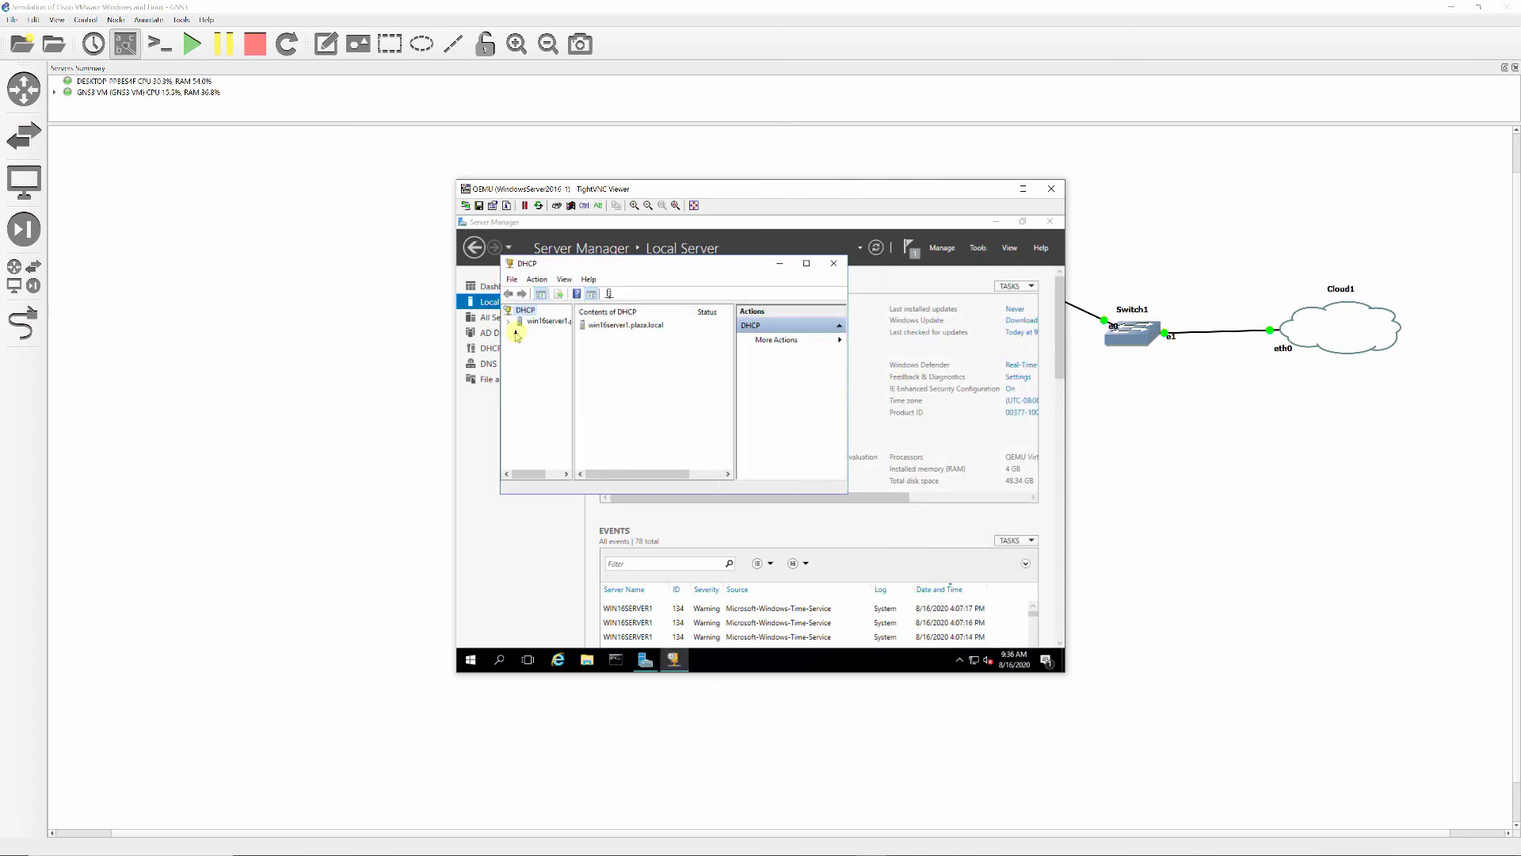
click(508, 320)
click(520, 332)
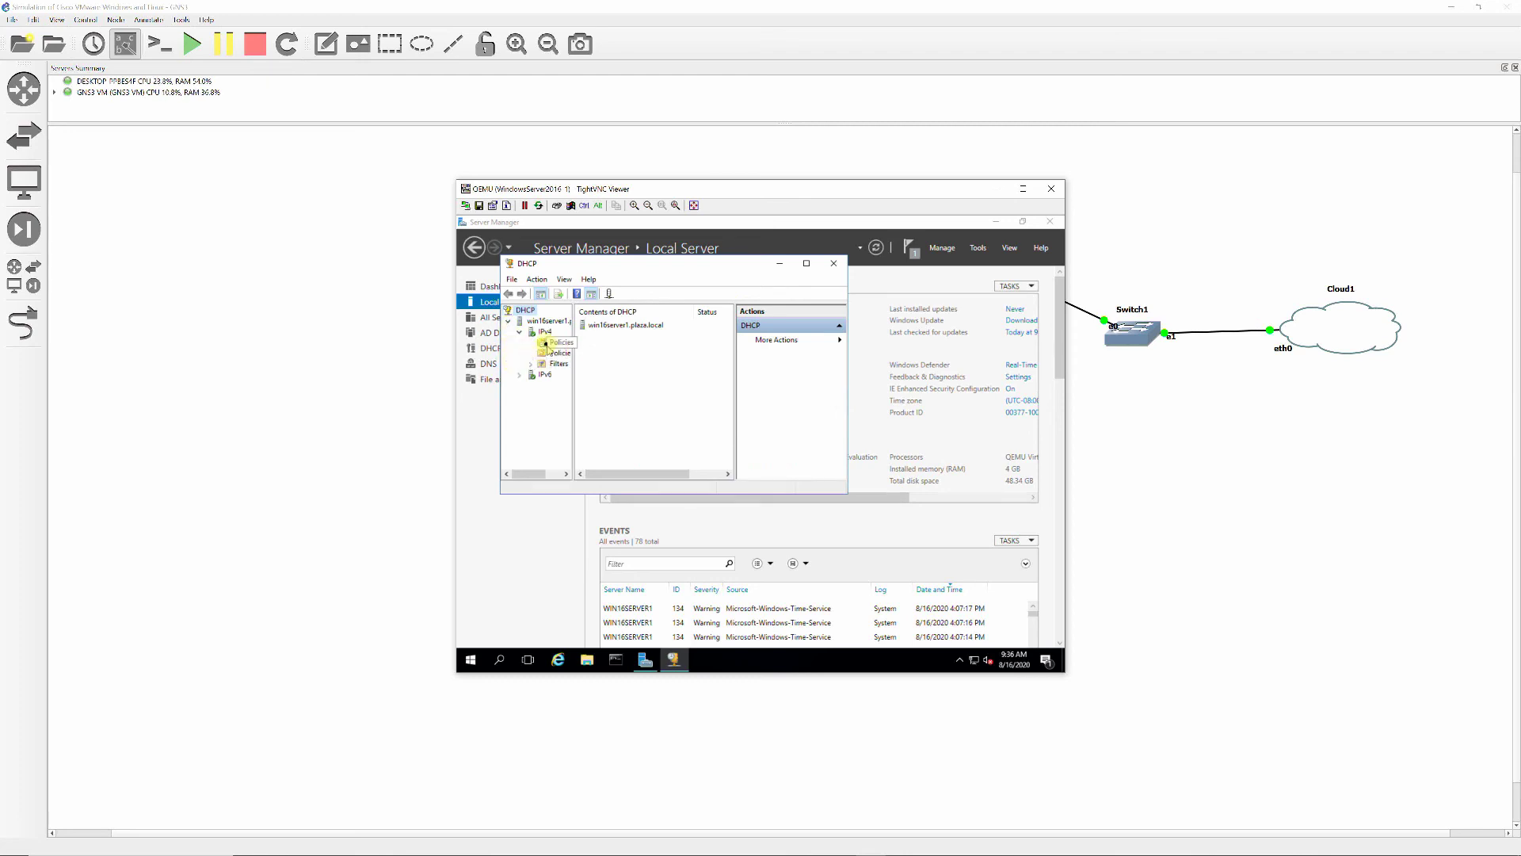
right_click(544, 333)
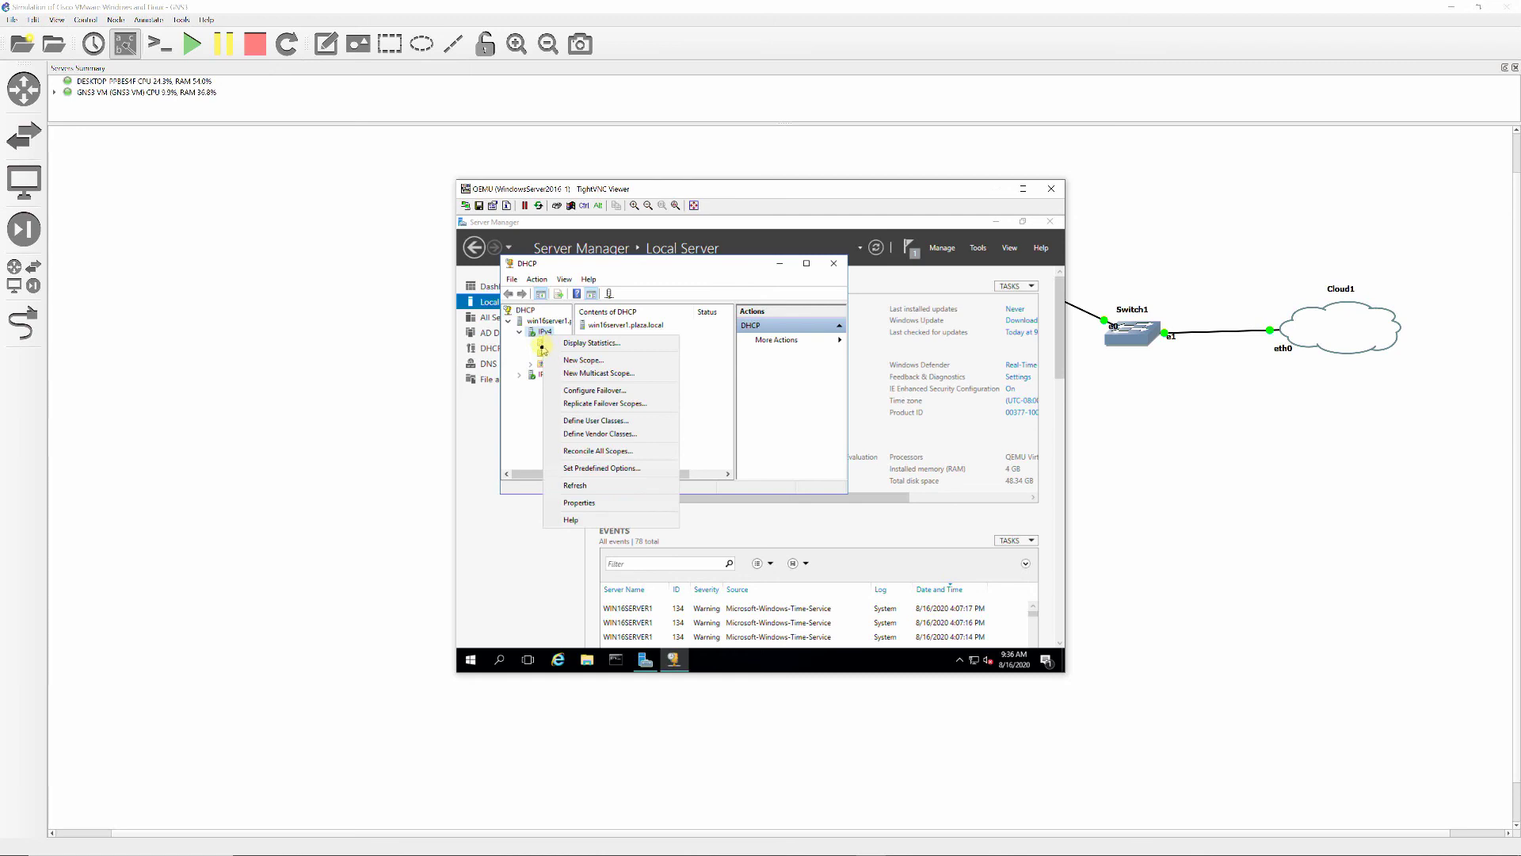
click(568, 361)
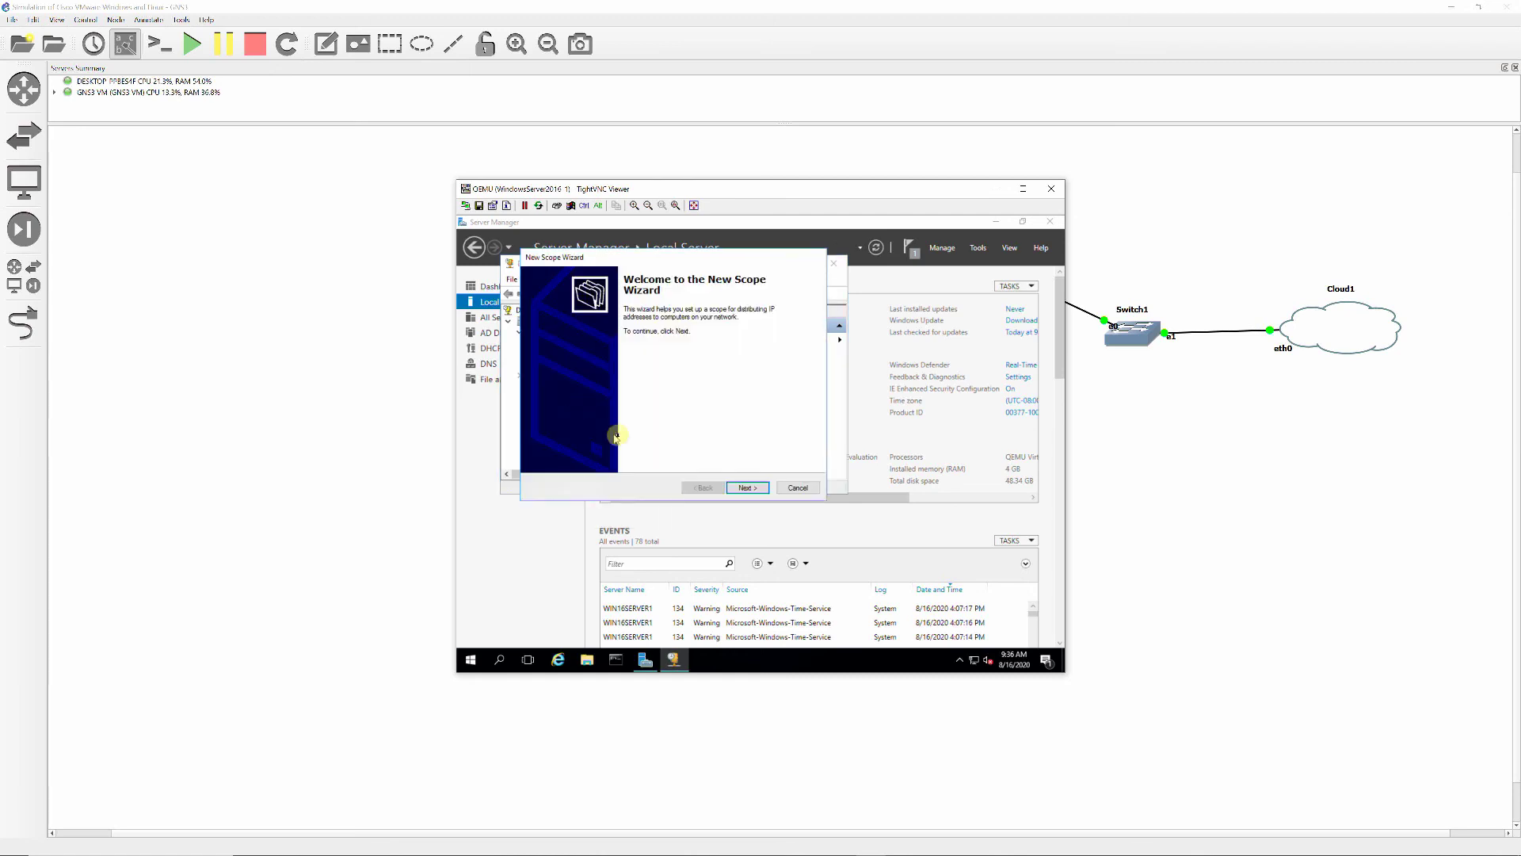
Step: Name the scope 'pla', keep range 192.168.1.151–192.168.1.225, no exclusions and default lease
click(753, 493)
text(plaza_scope)
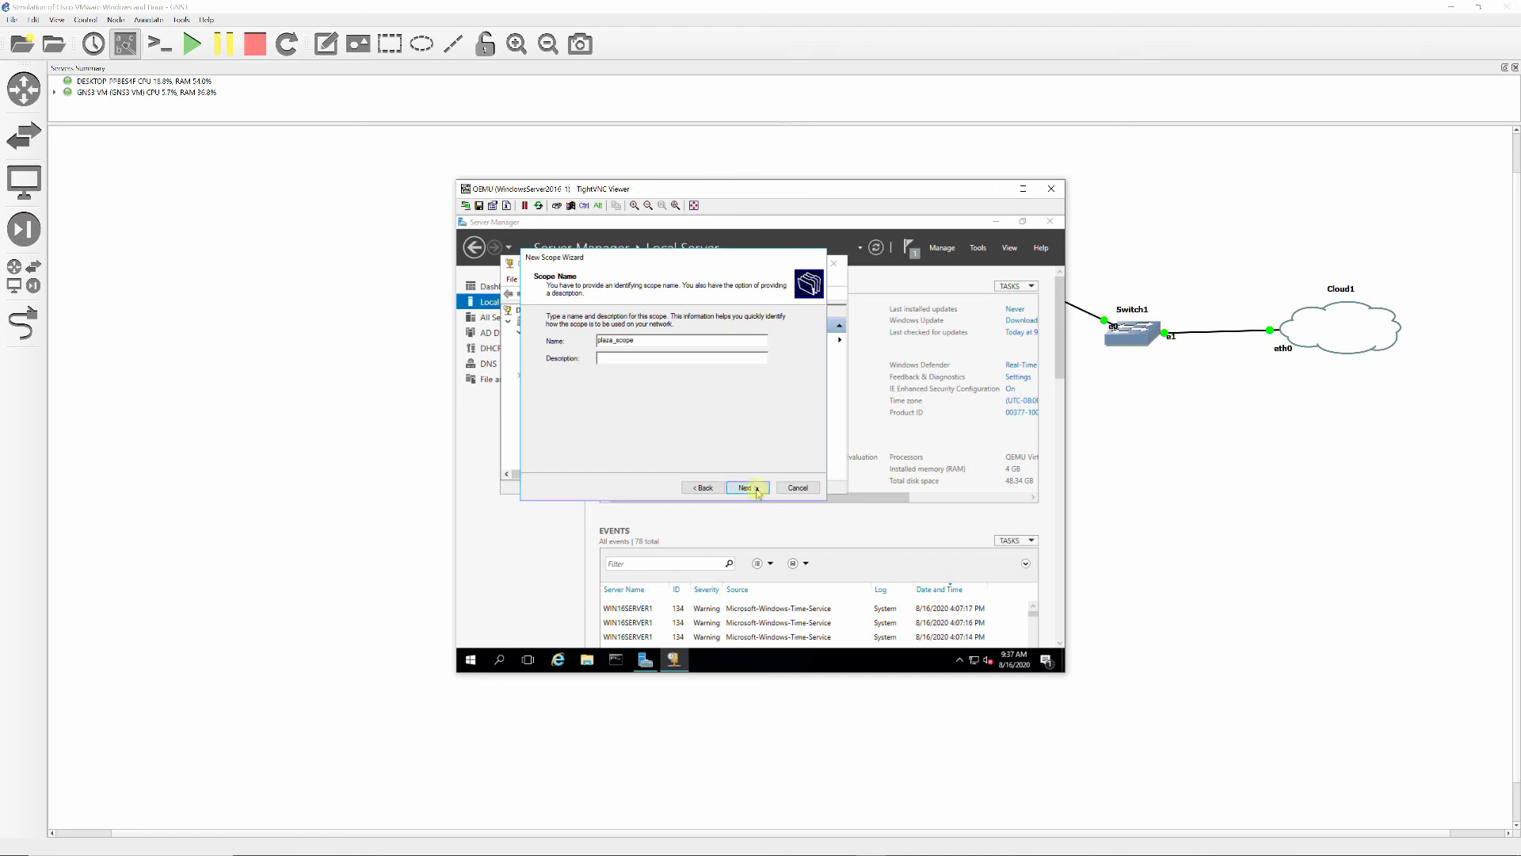
click(749, 488)
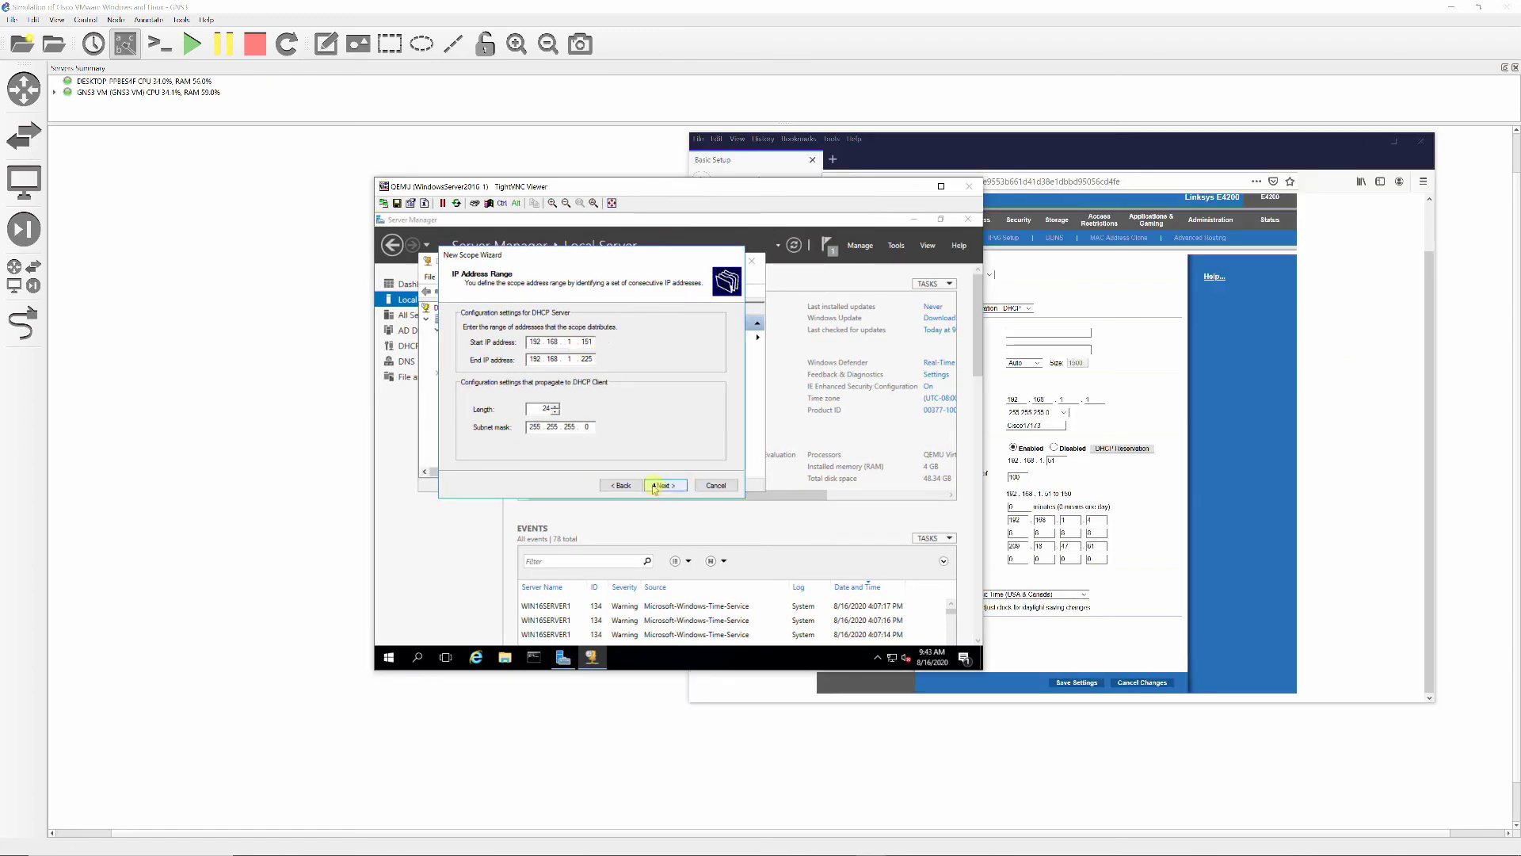
click(658, 485)
click(664, 485)
click(664, 484)
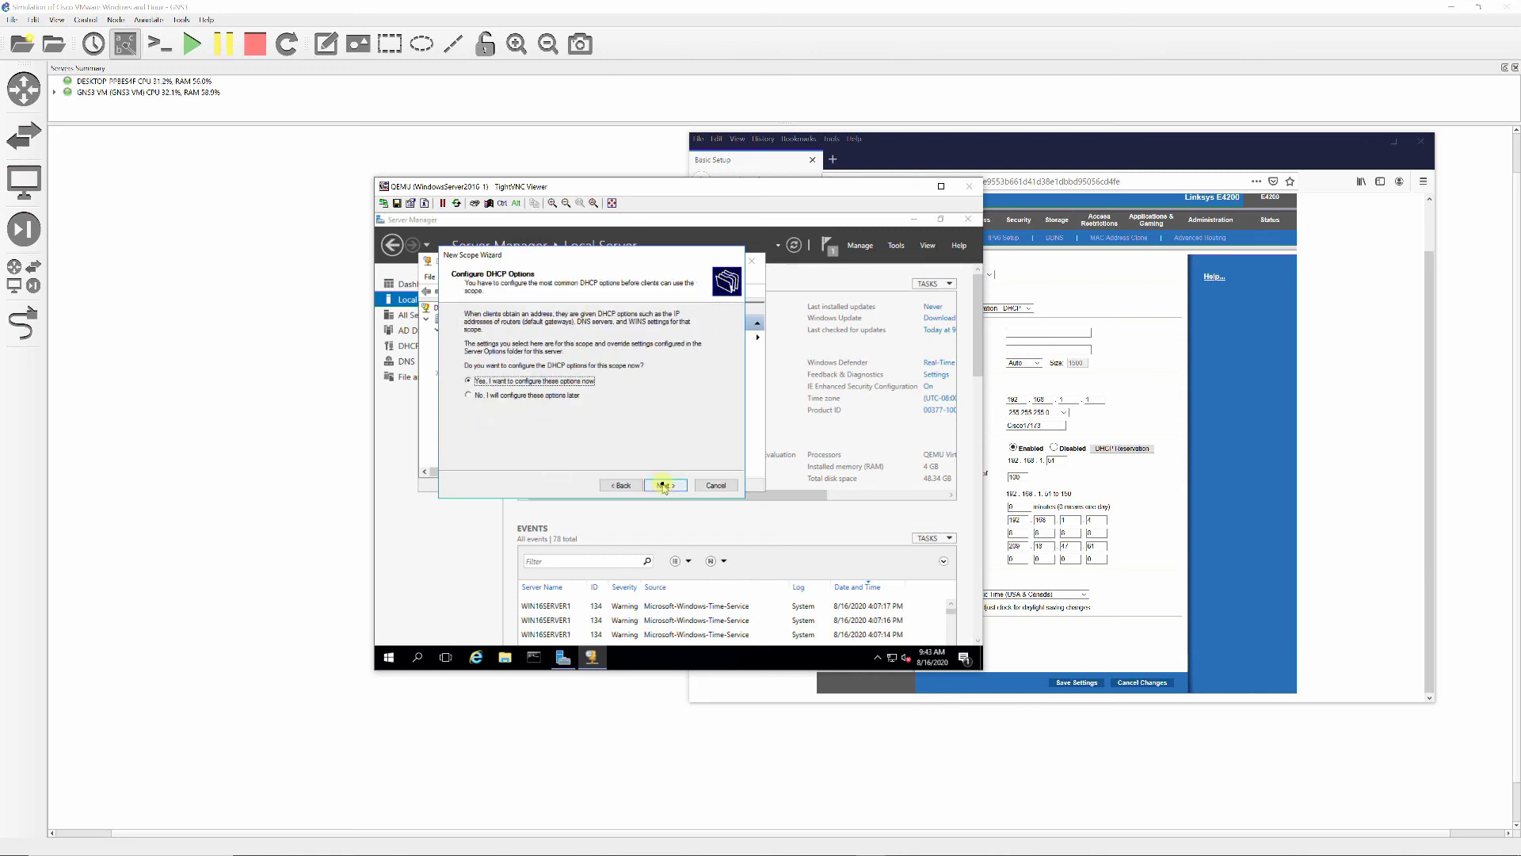
Step: Add router 191.168.1.1, accept plaza.local DNS and WINS defaults, and activate the scope now
click(664, 485)
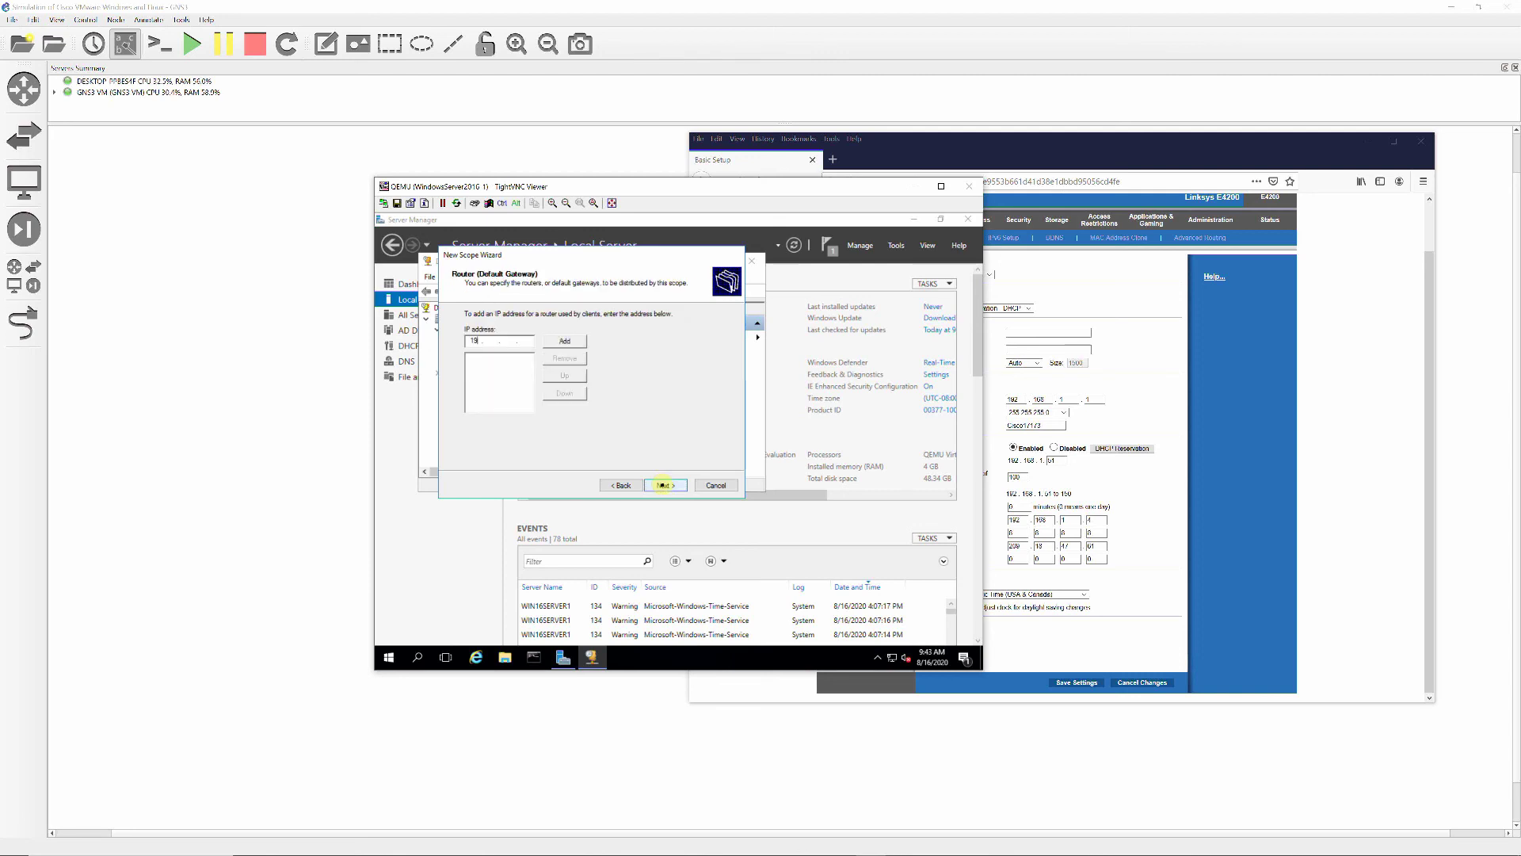
text(191 . 168 . 1 . 1)
click(567, 341)
click(664, 489)
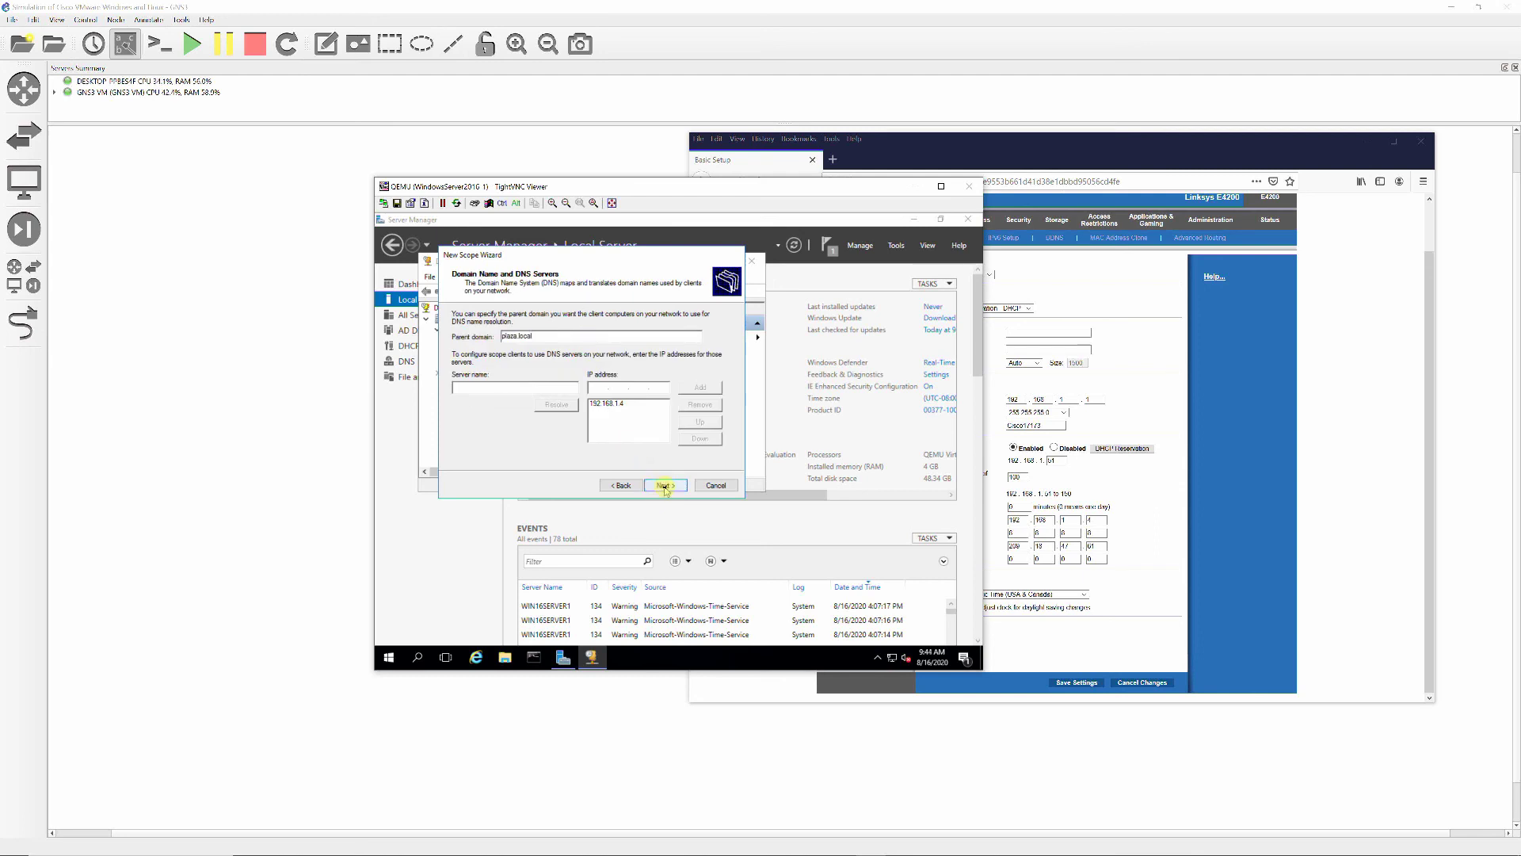
click(665, 487)
click(665, 487)
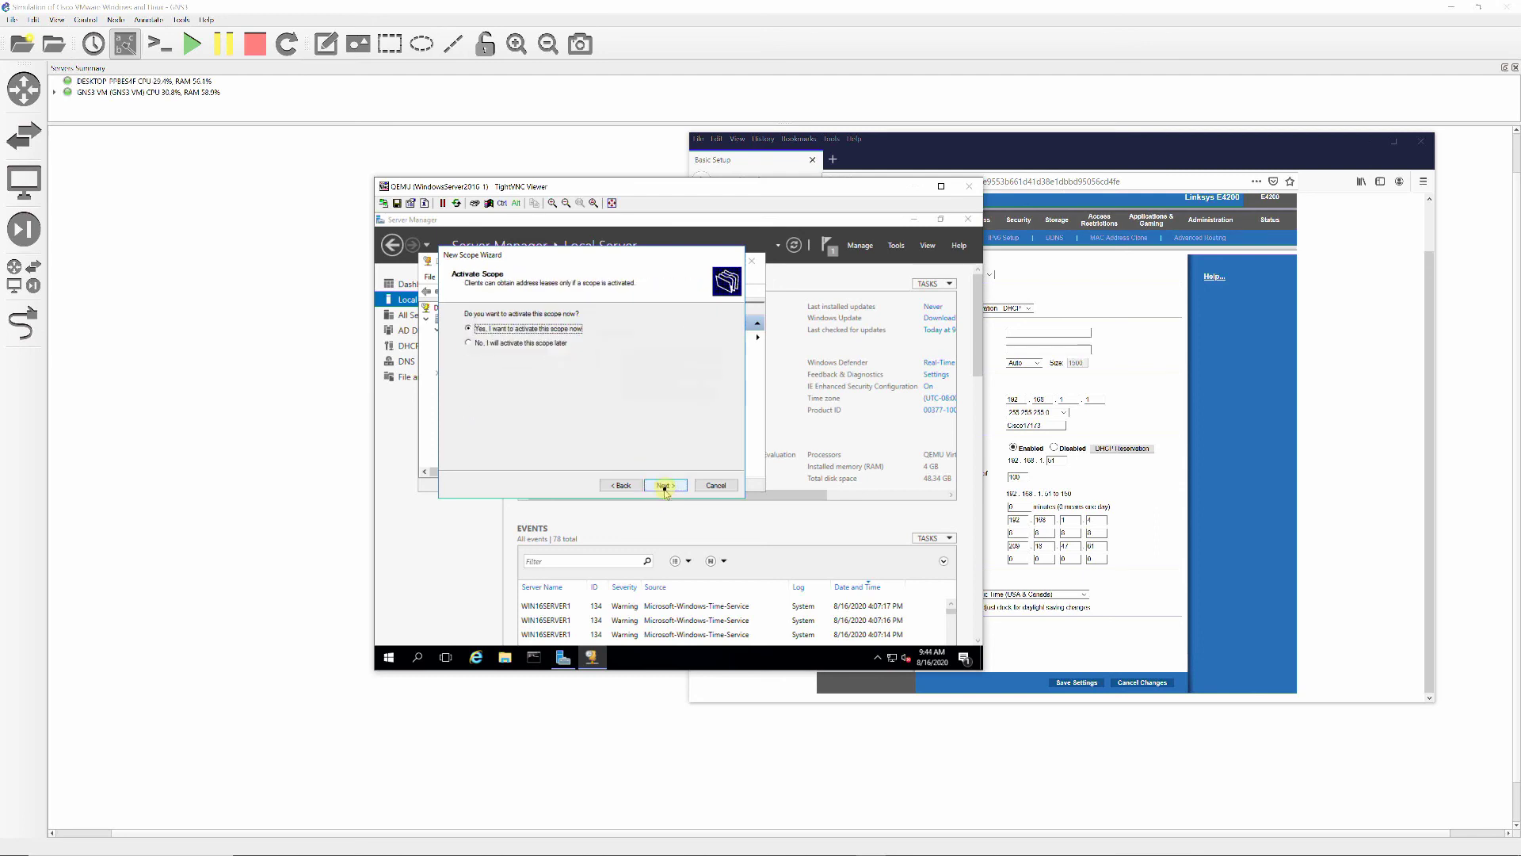
click(665, 486)
click(664, 485)
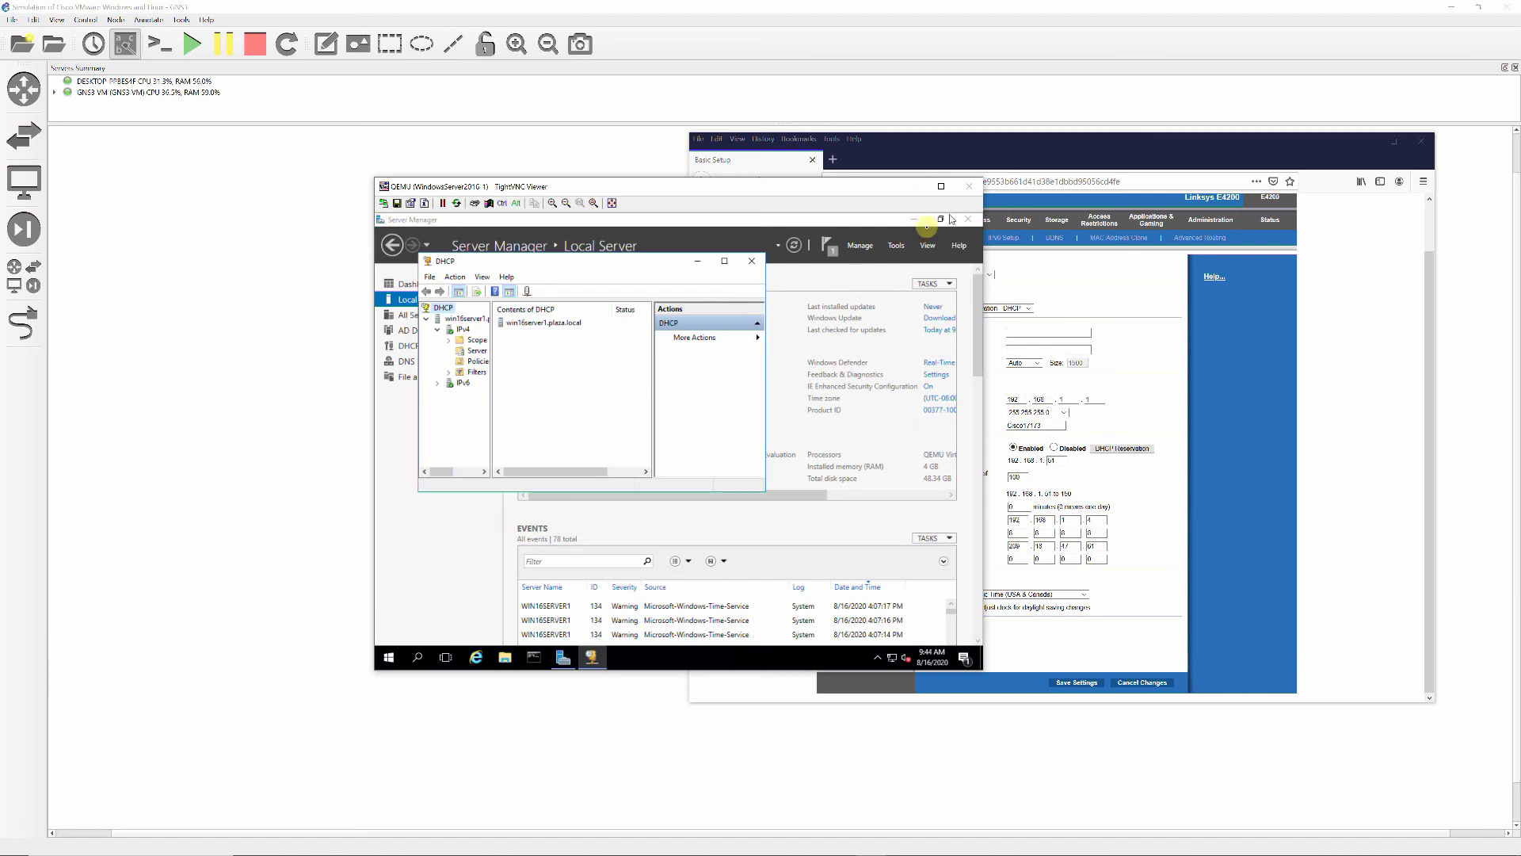
Step: Close the DHCP console and check the server's time zone is UTC-08:00 Pacific Time
click(752, 262)
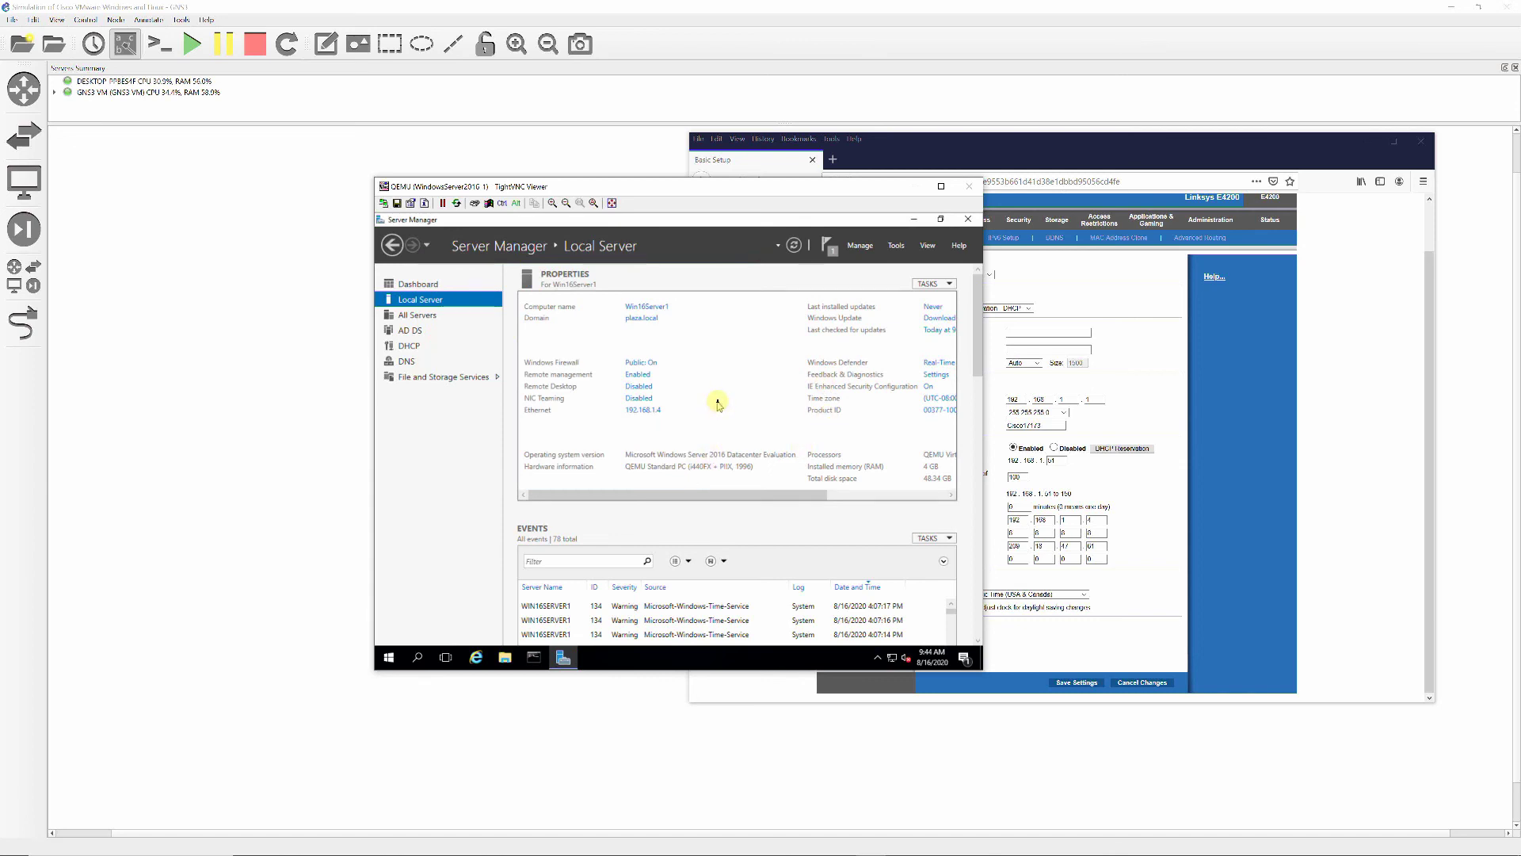
click(891, 495)
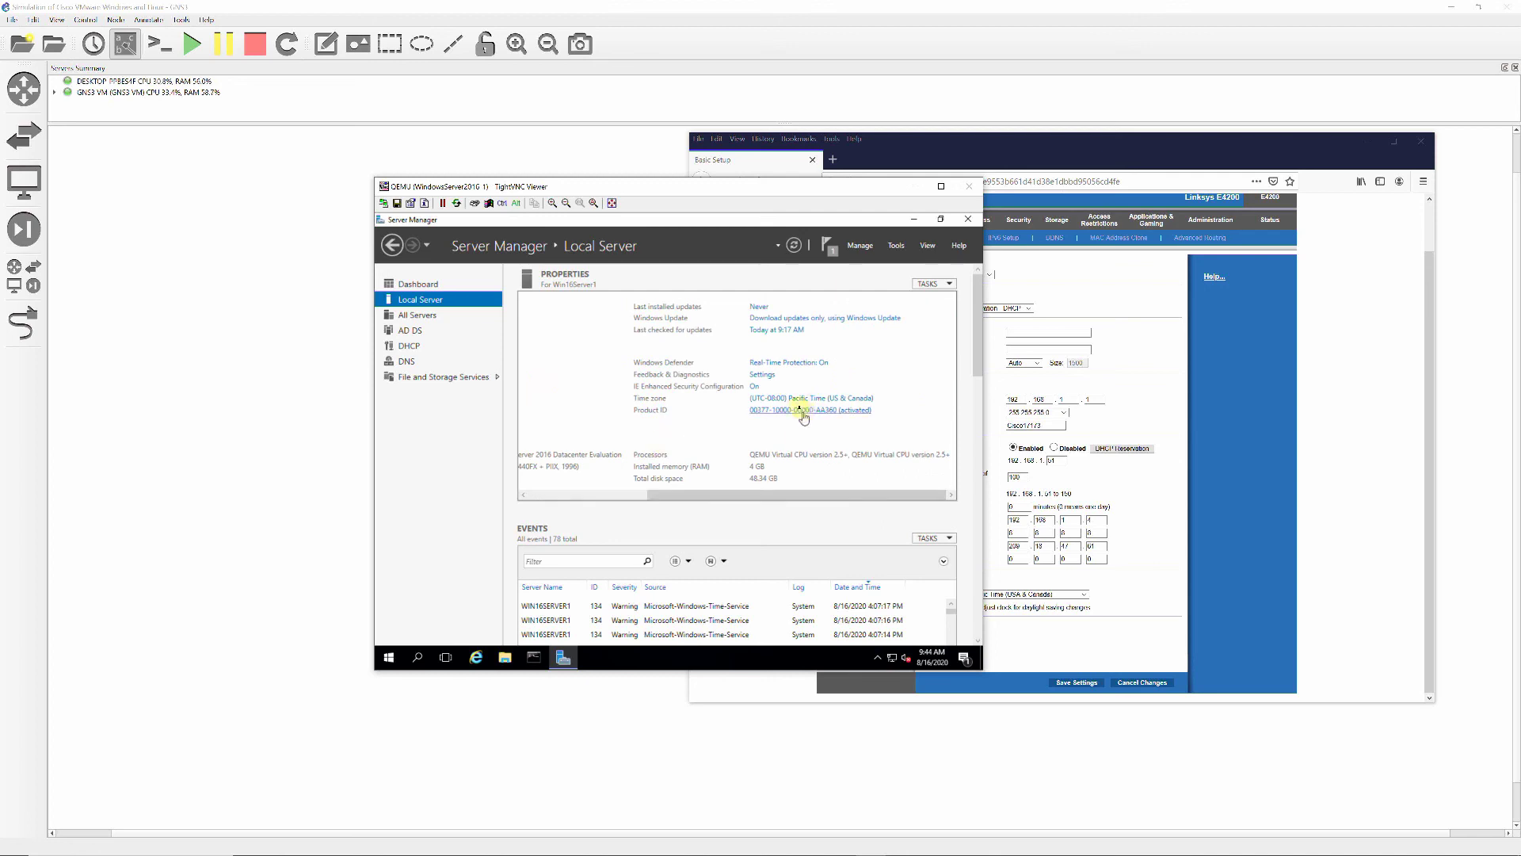
click(801, 398)
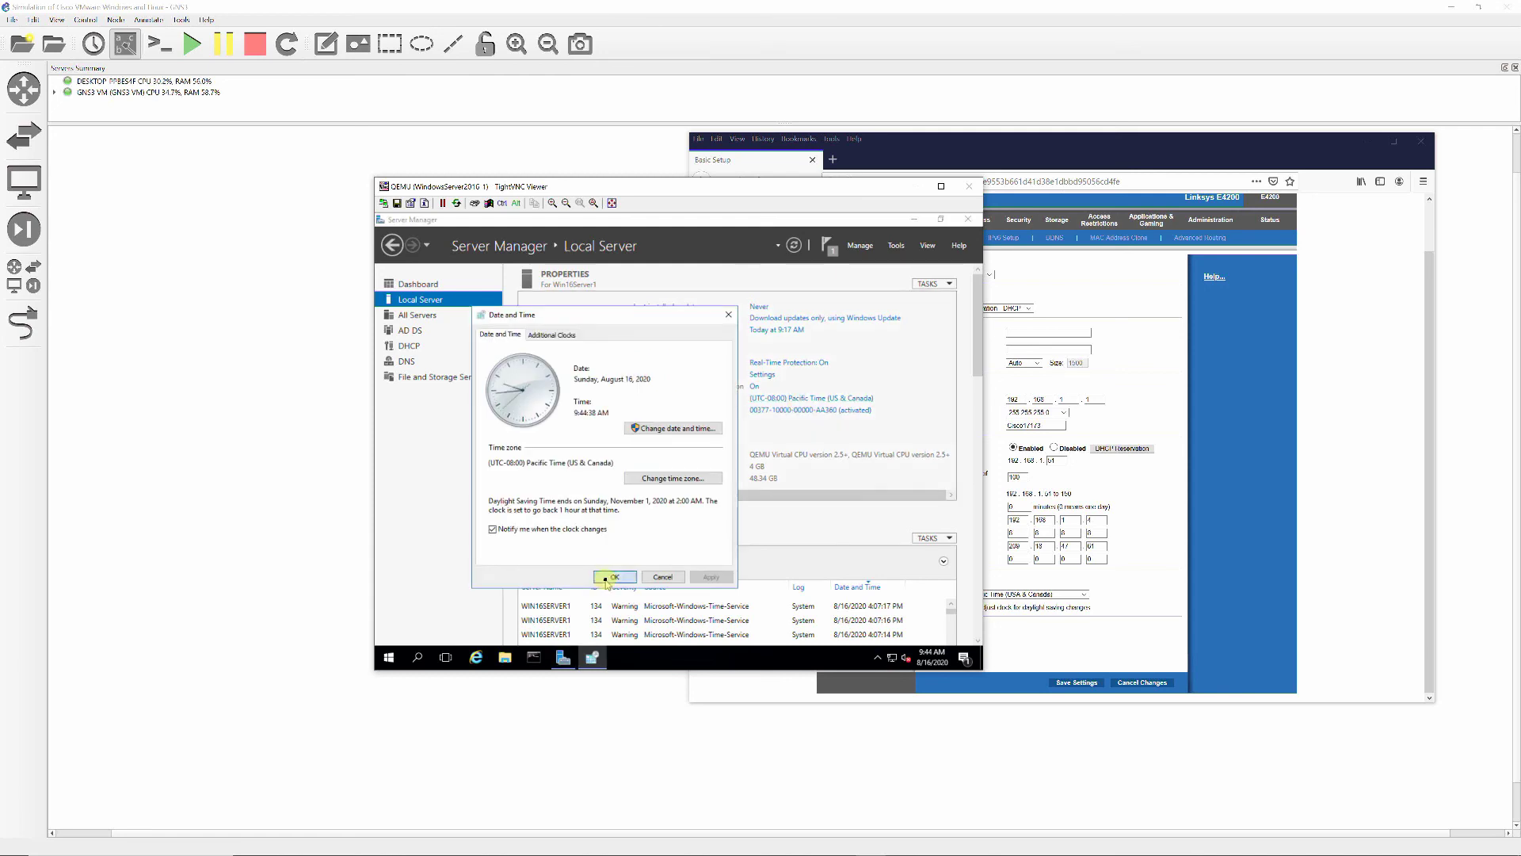
click(612, 577)
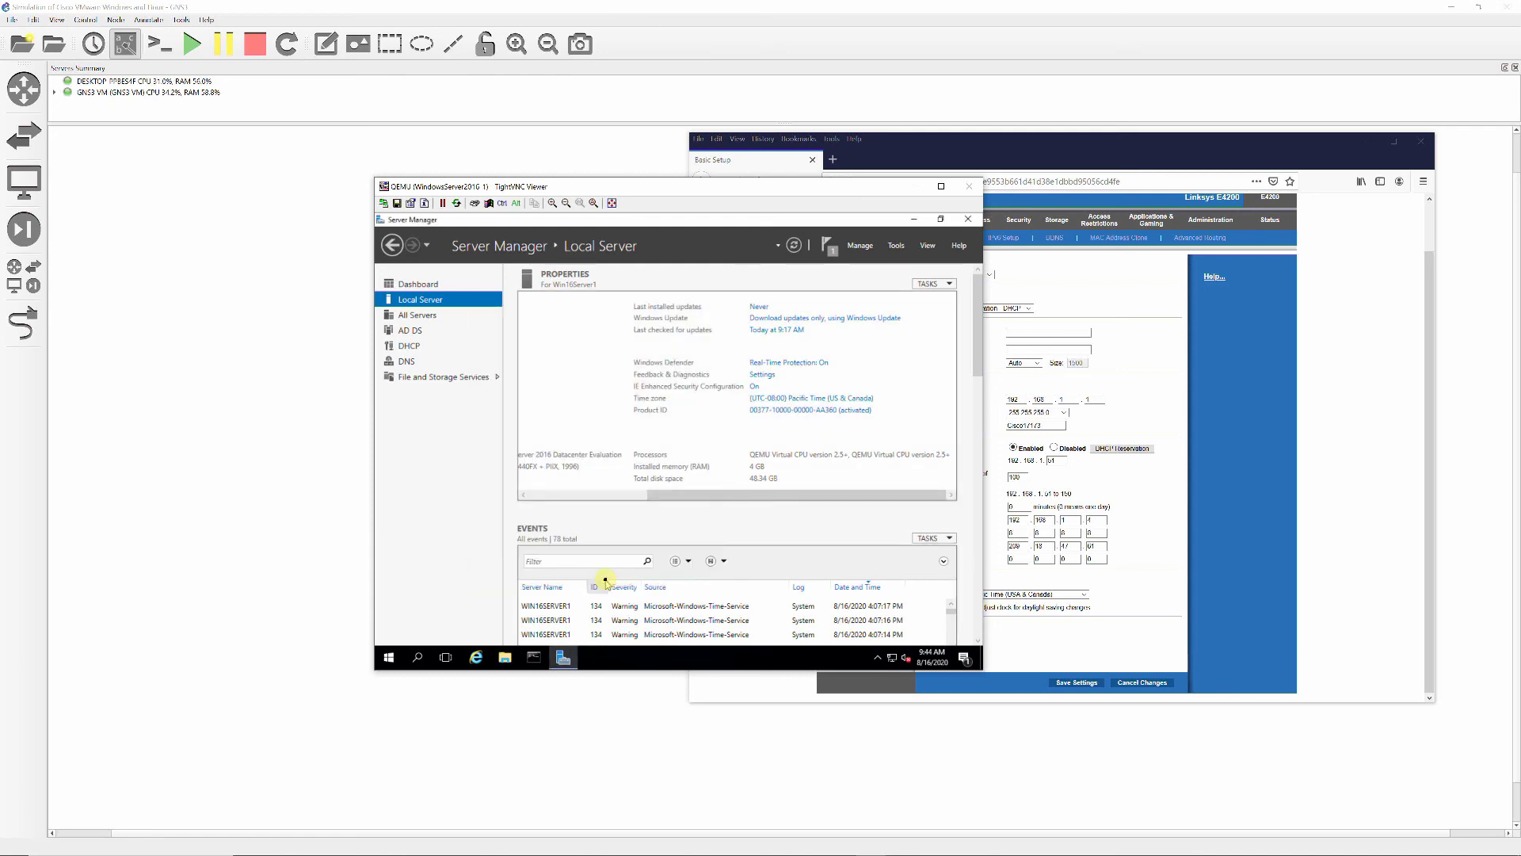
click(579, 497)
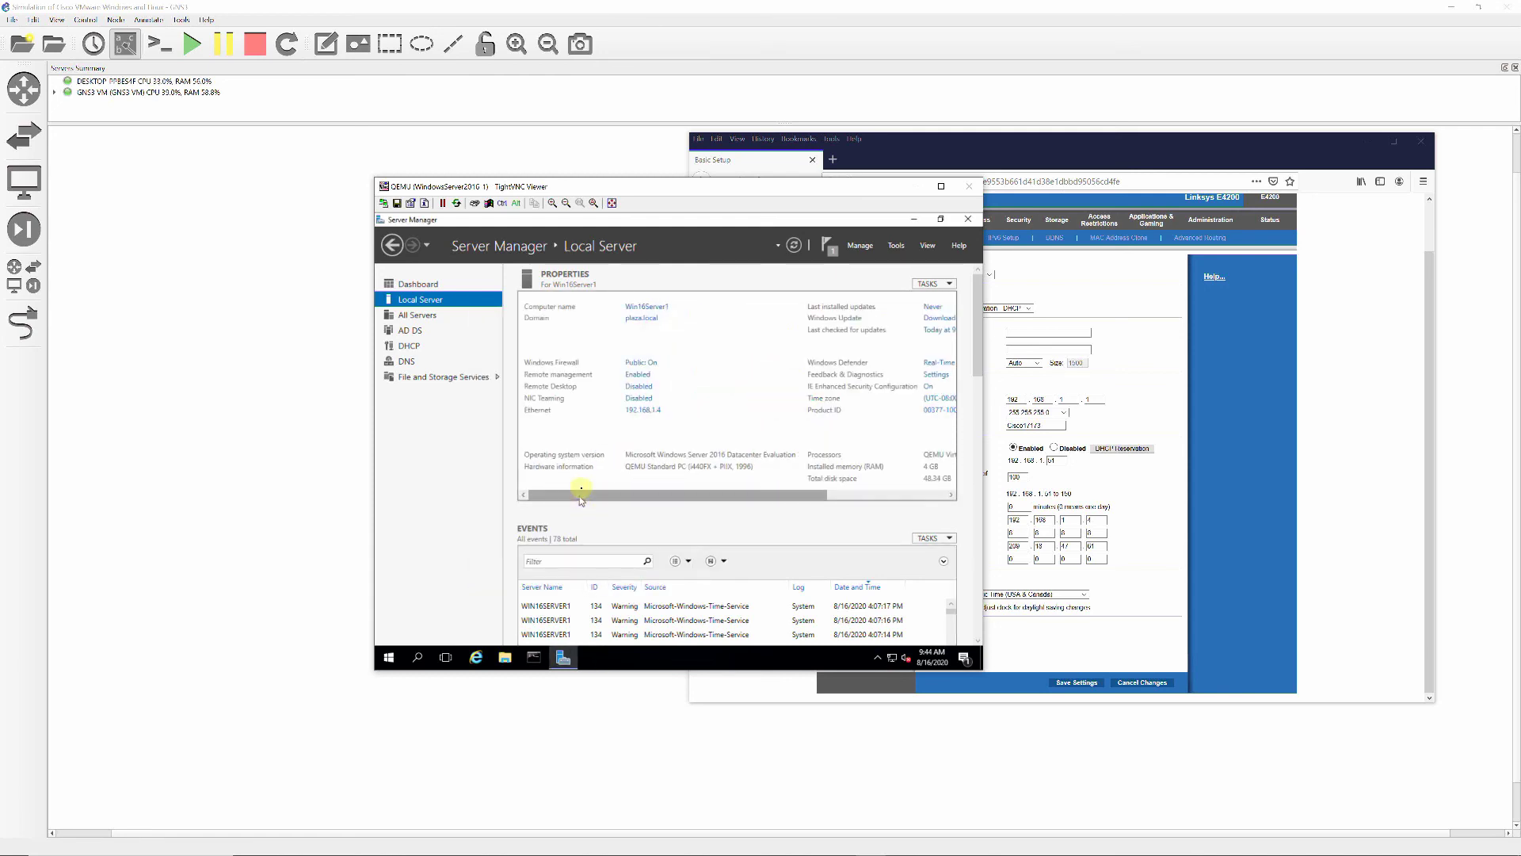
Step: Enable Remote Desktop by allowing remote connections, after reviewing the permitted remote users
click(632, 390)
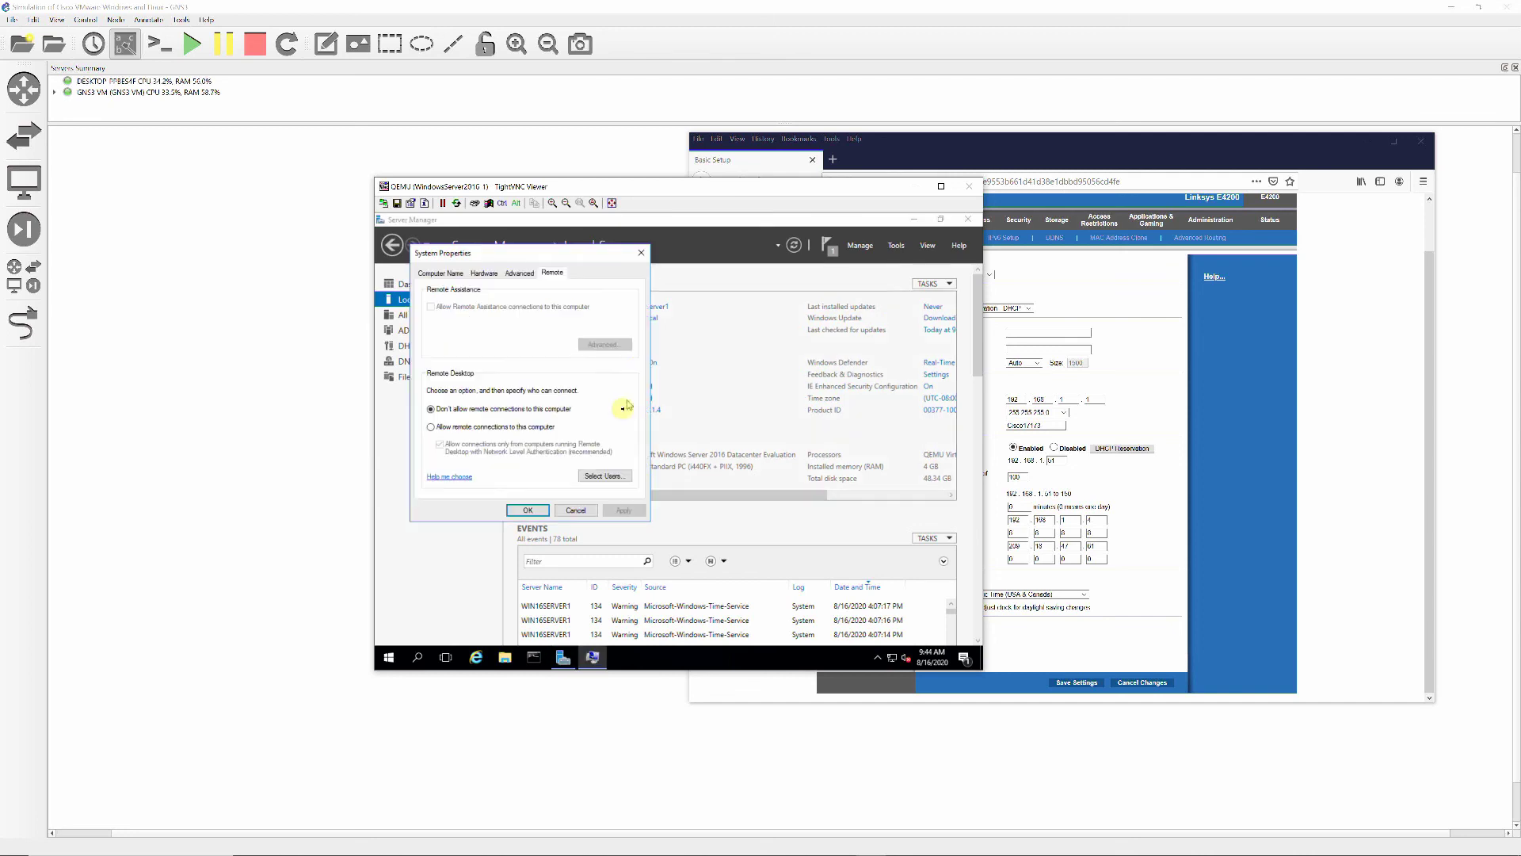
click(432, 427)
click(606, 479)
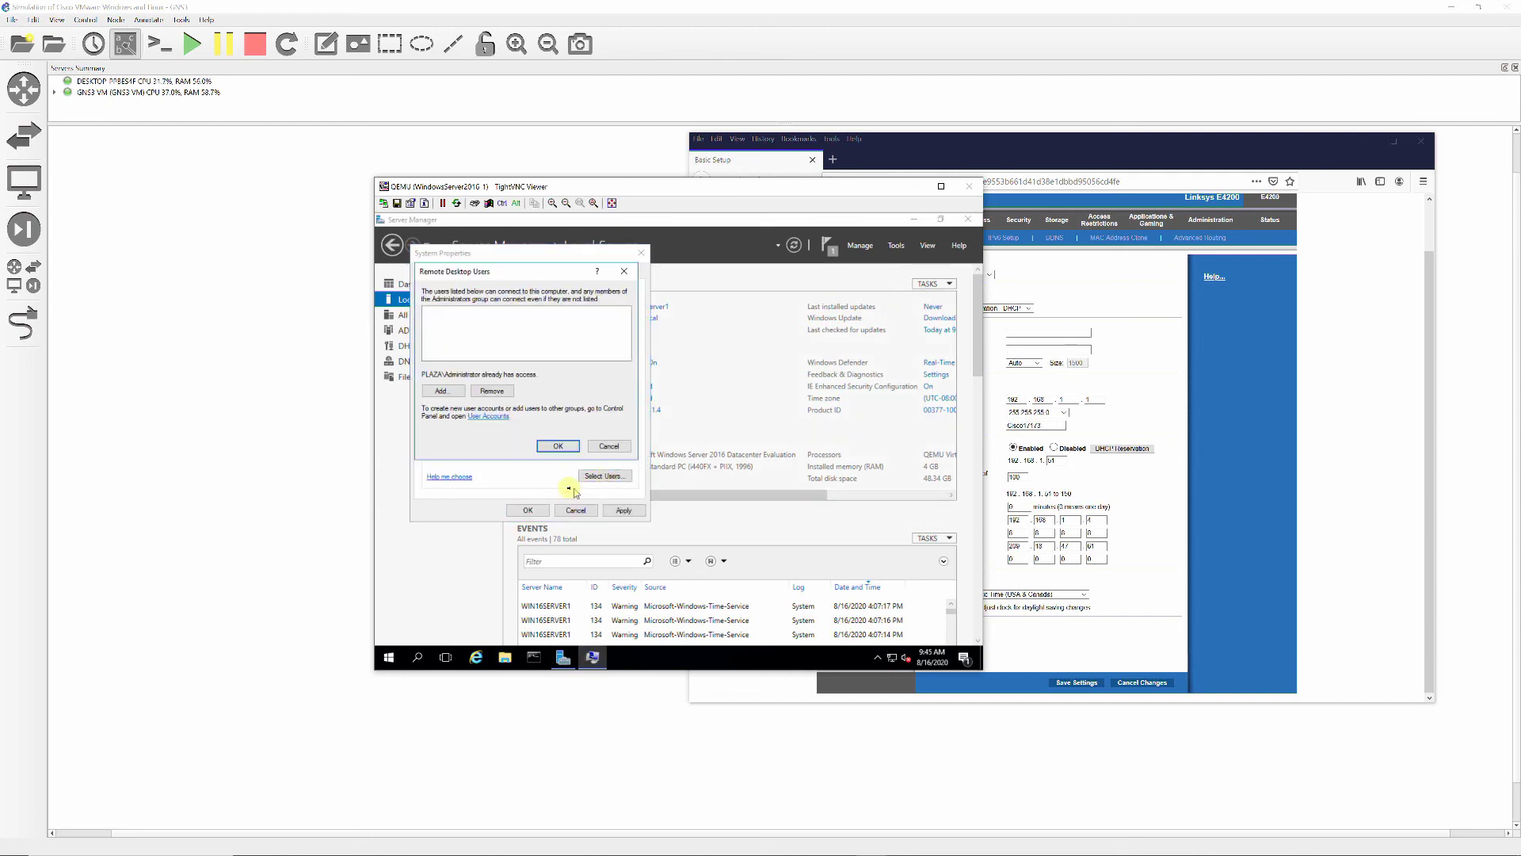
click(554, 445)
click(527, 511)
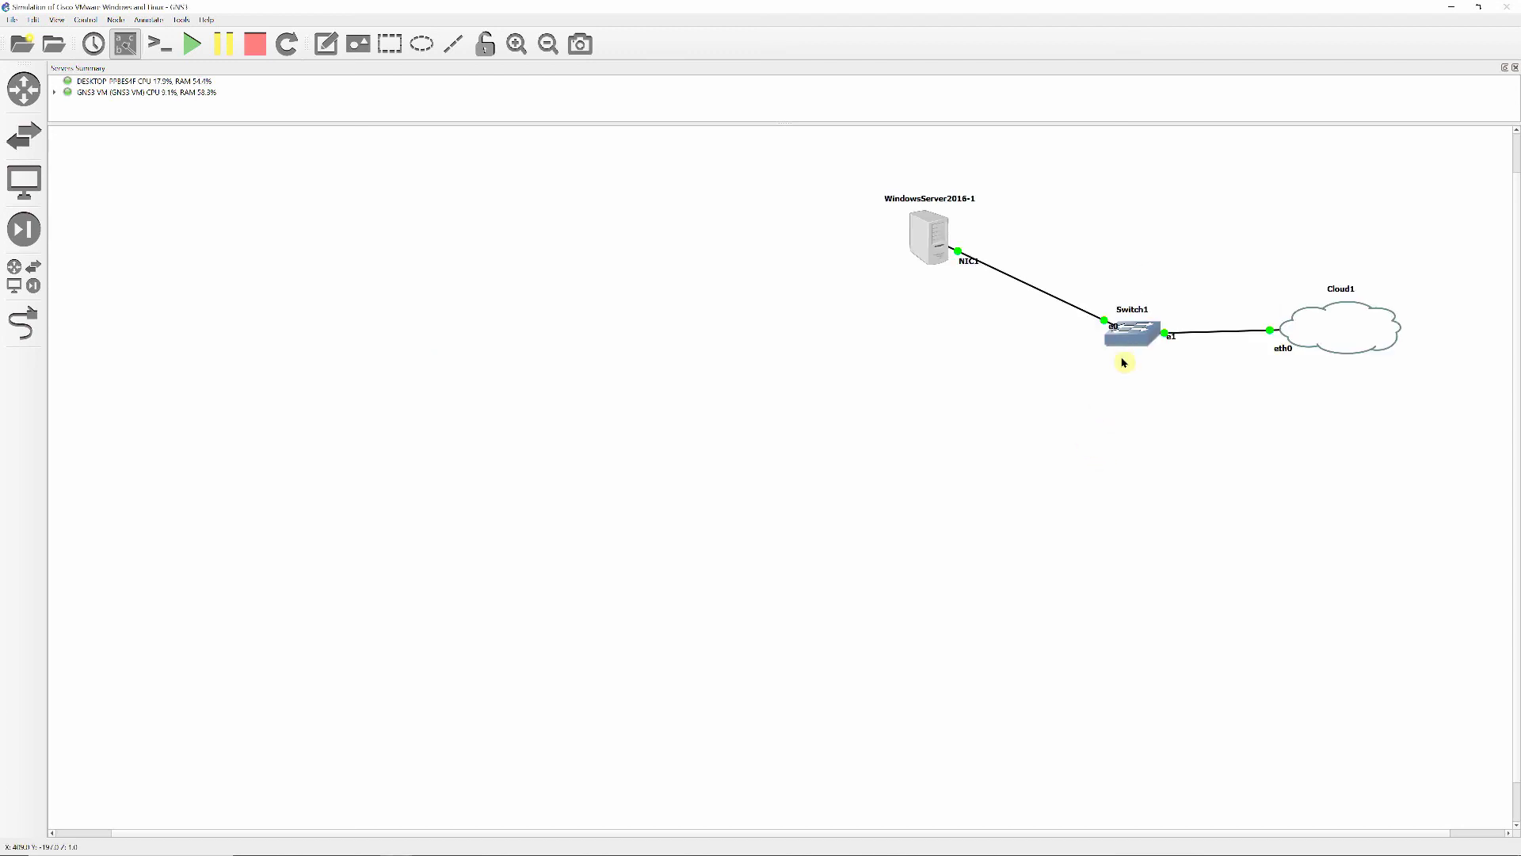
Step: Delete Switch1 from the topology
right_click(1132, 342)
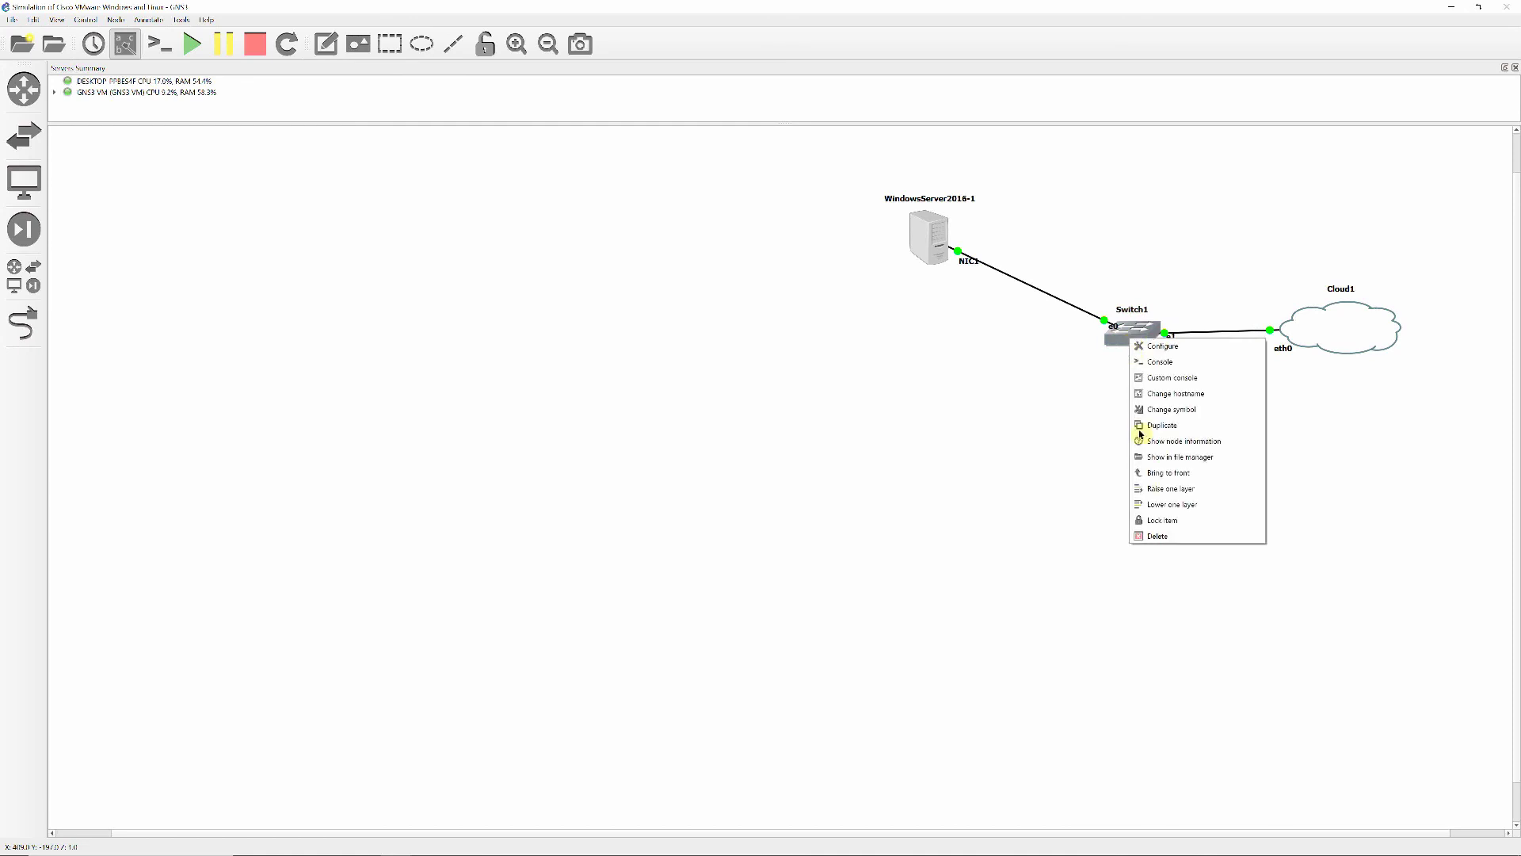
click(1151, 537)
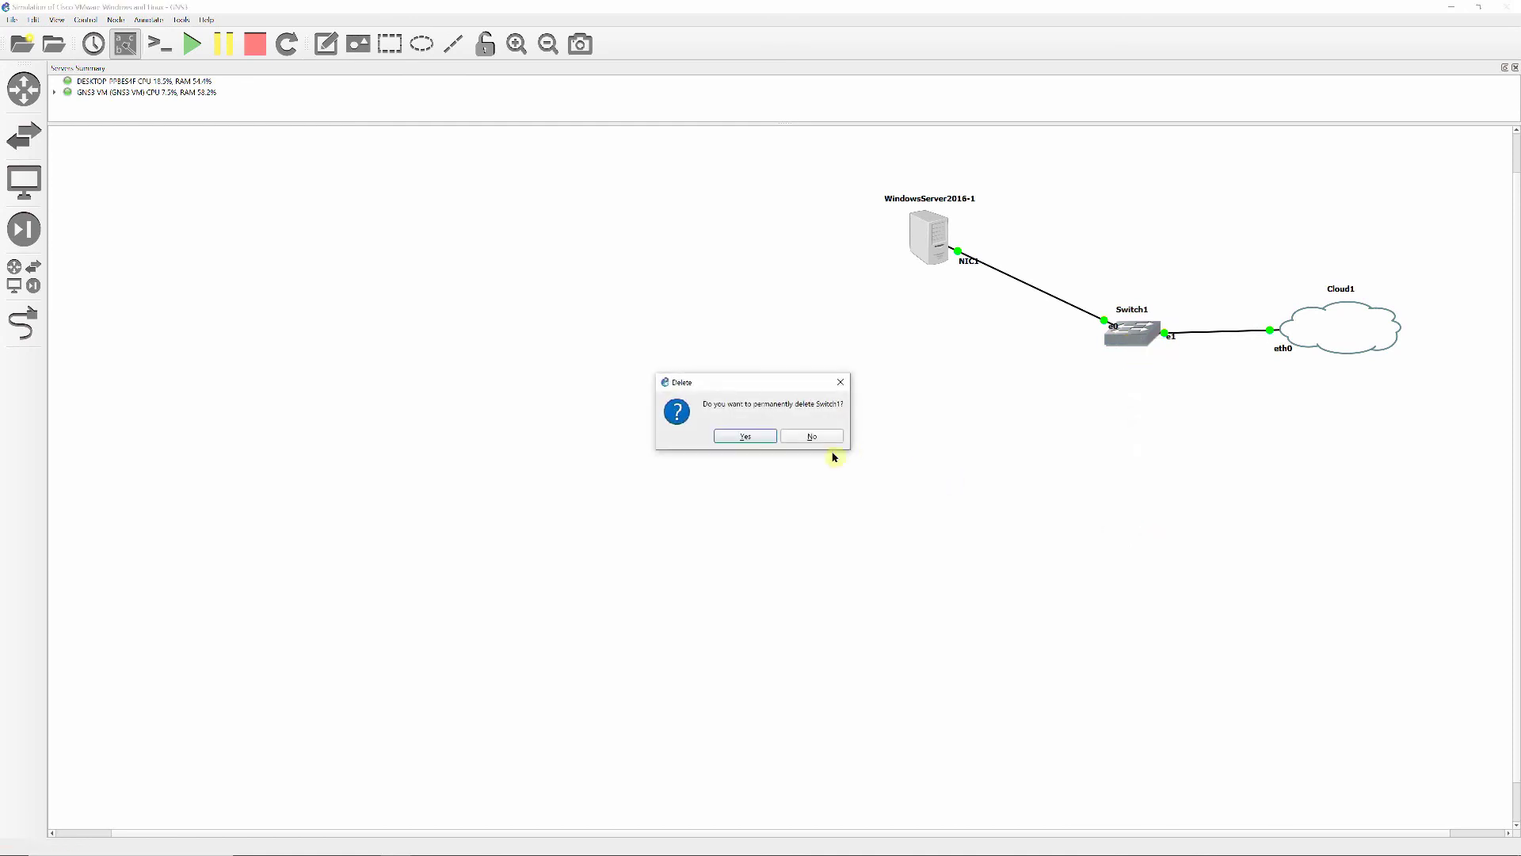
click(751, 438)
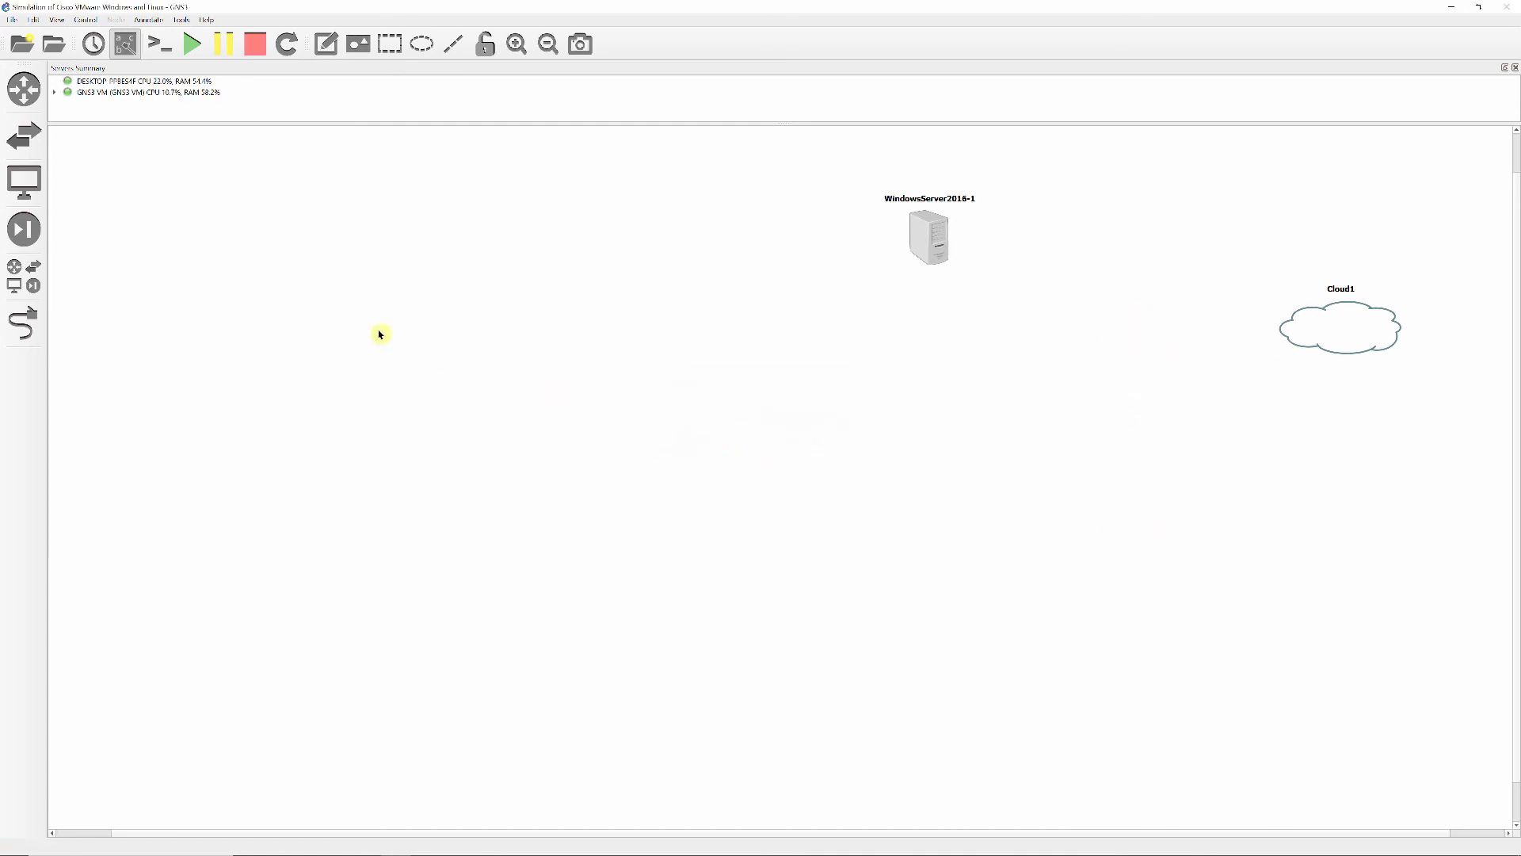
Step: Link the server's NIC1 directly to Cloud1's eth0 and reopen the server console
click(24, 321)
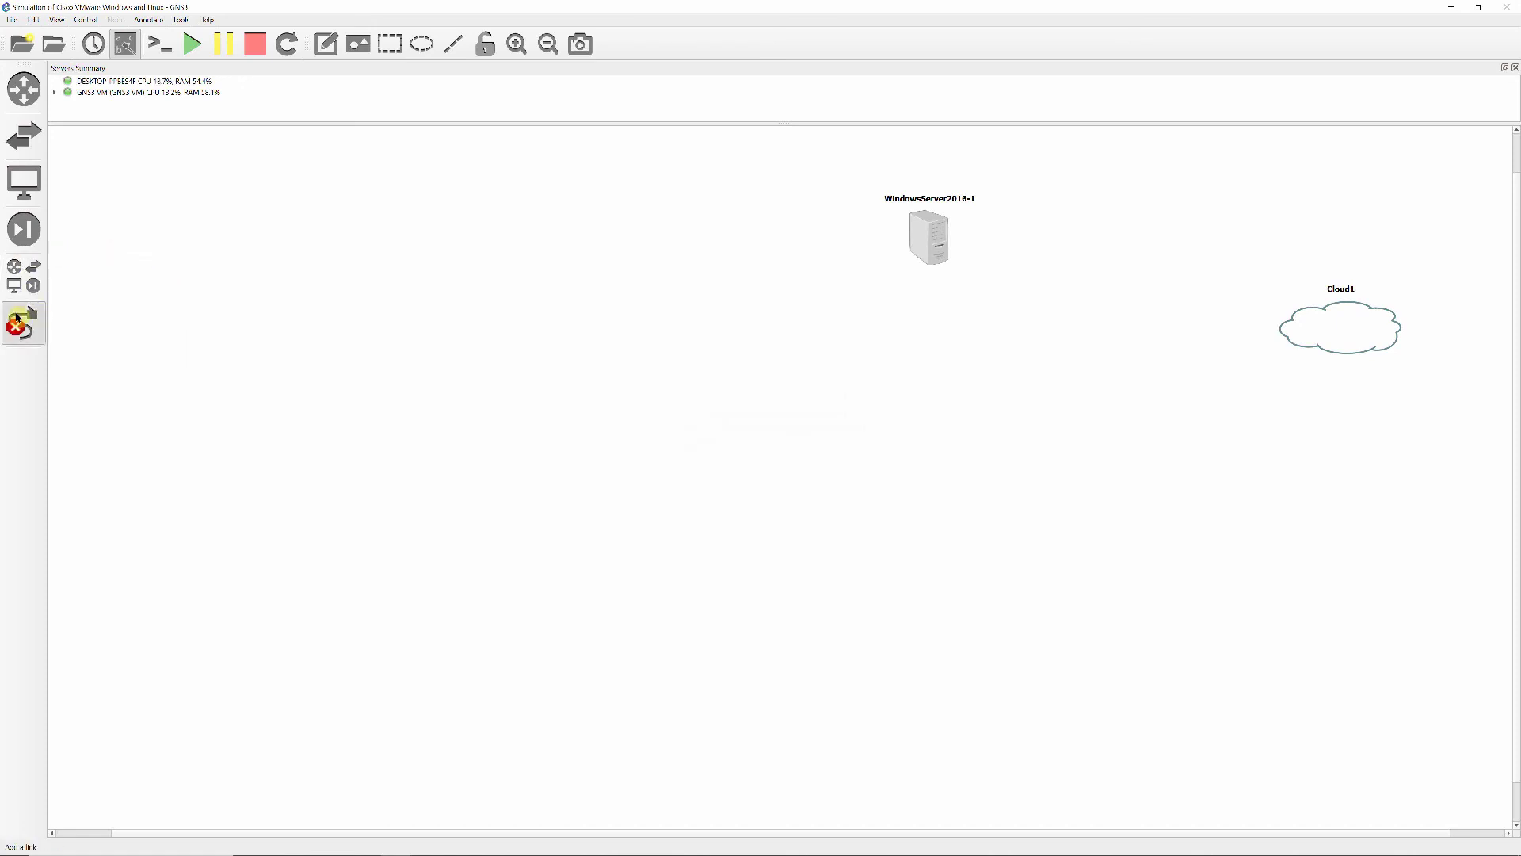
click(942, 243)
click(951, 252)
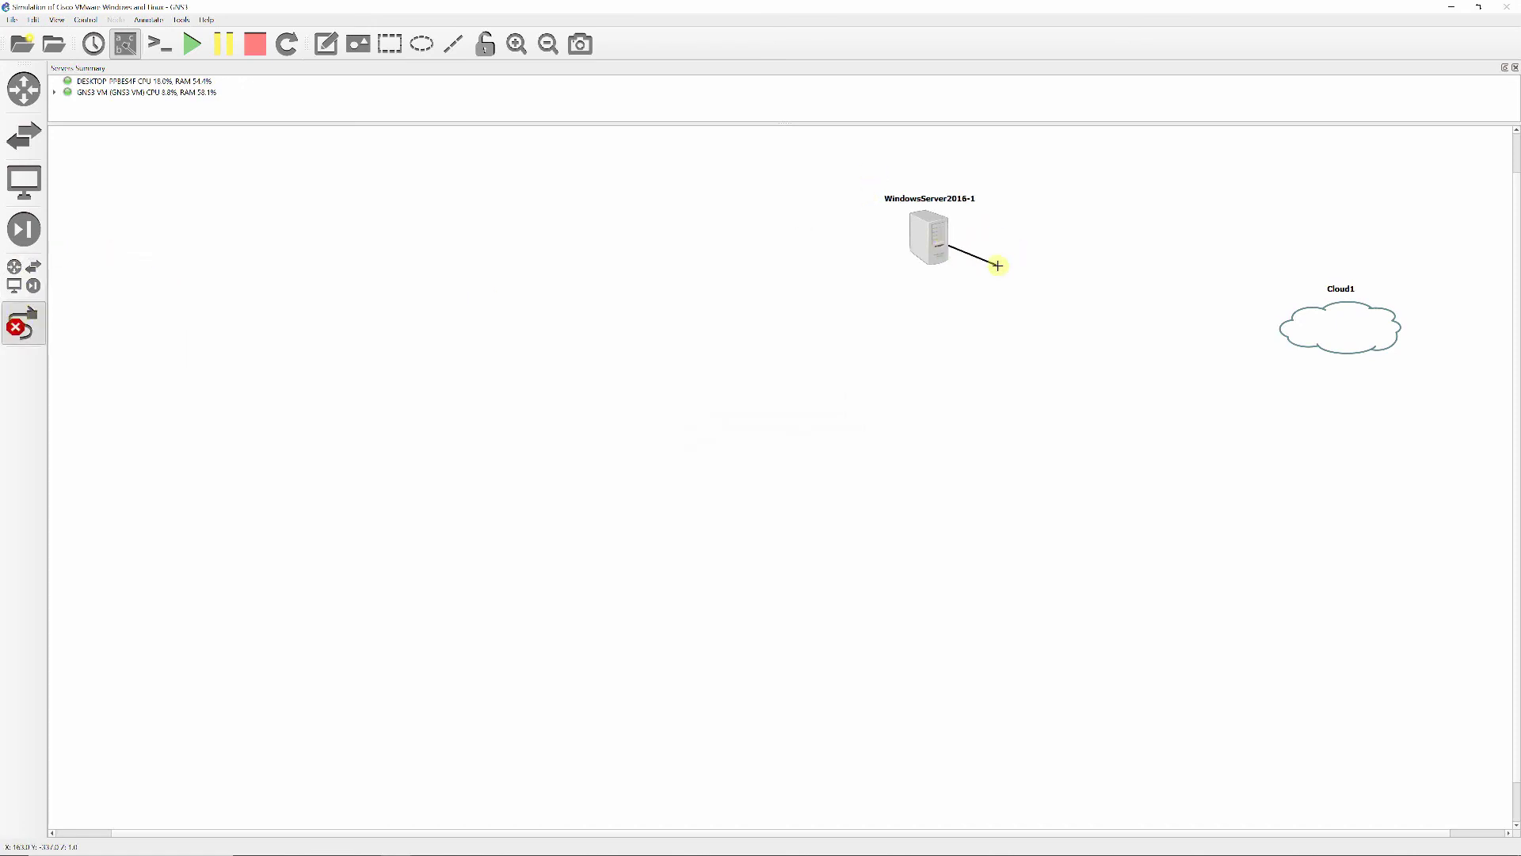
click(1306, 329)
click(1312, 332)
right_click(936, 240)
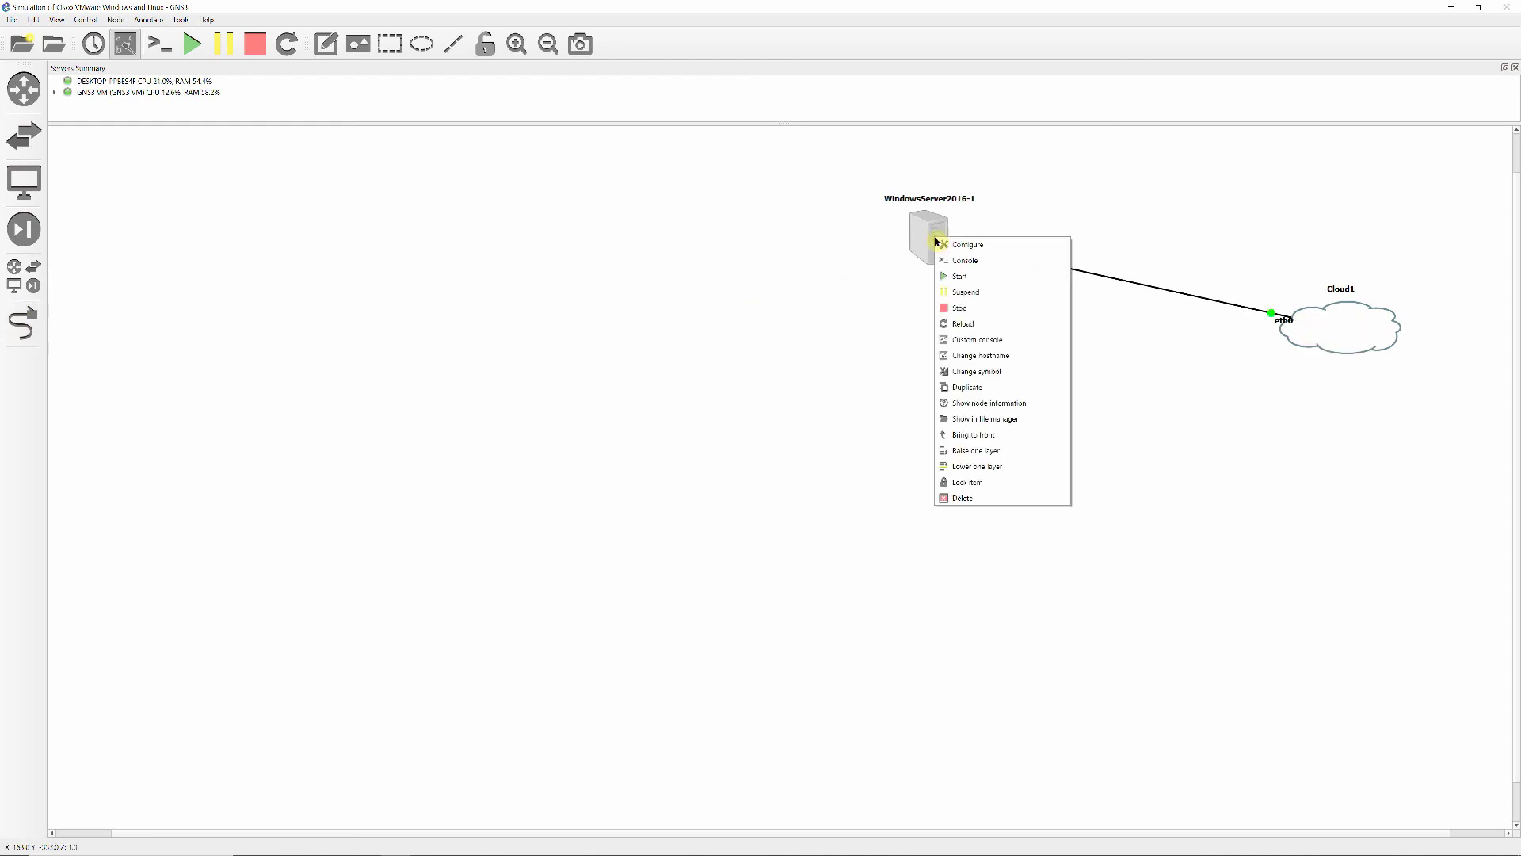
click(964, 260)
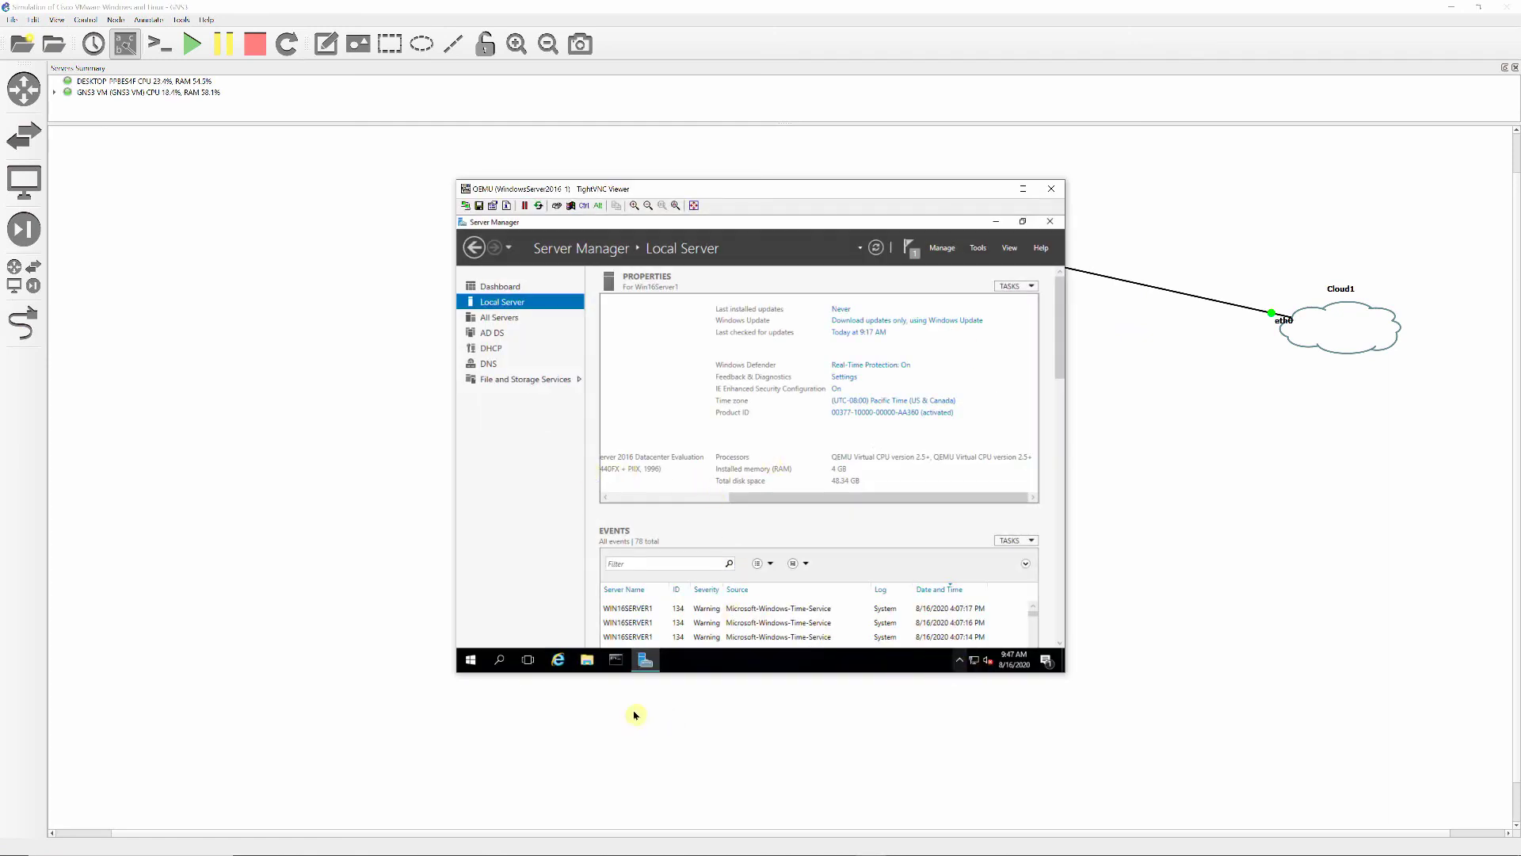
Step: Ping gateway 192.168.1.1 from an administrator Command Prompt, stopping after three successful replies
click(617, 661)
text(ping 192.168.1.1)
key(Return)
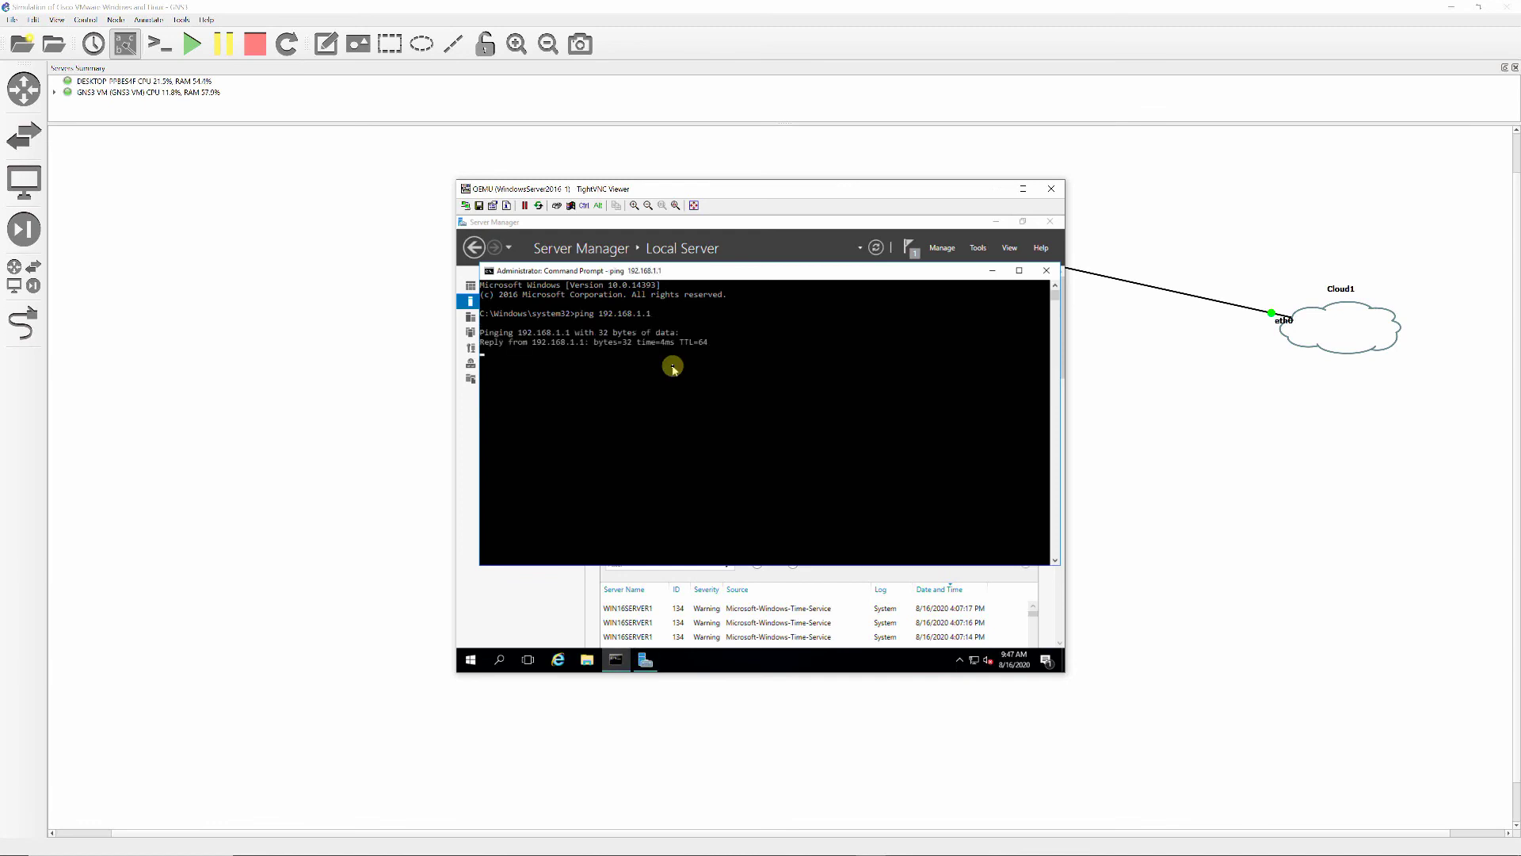
key(ctrl+c)
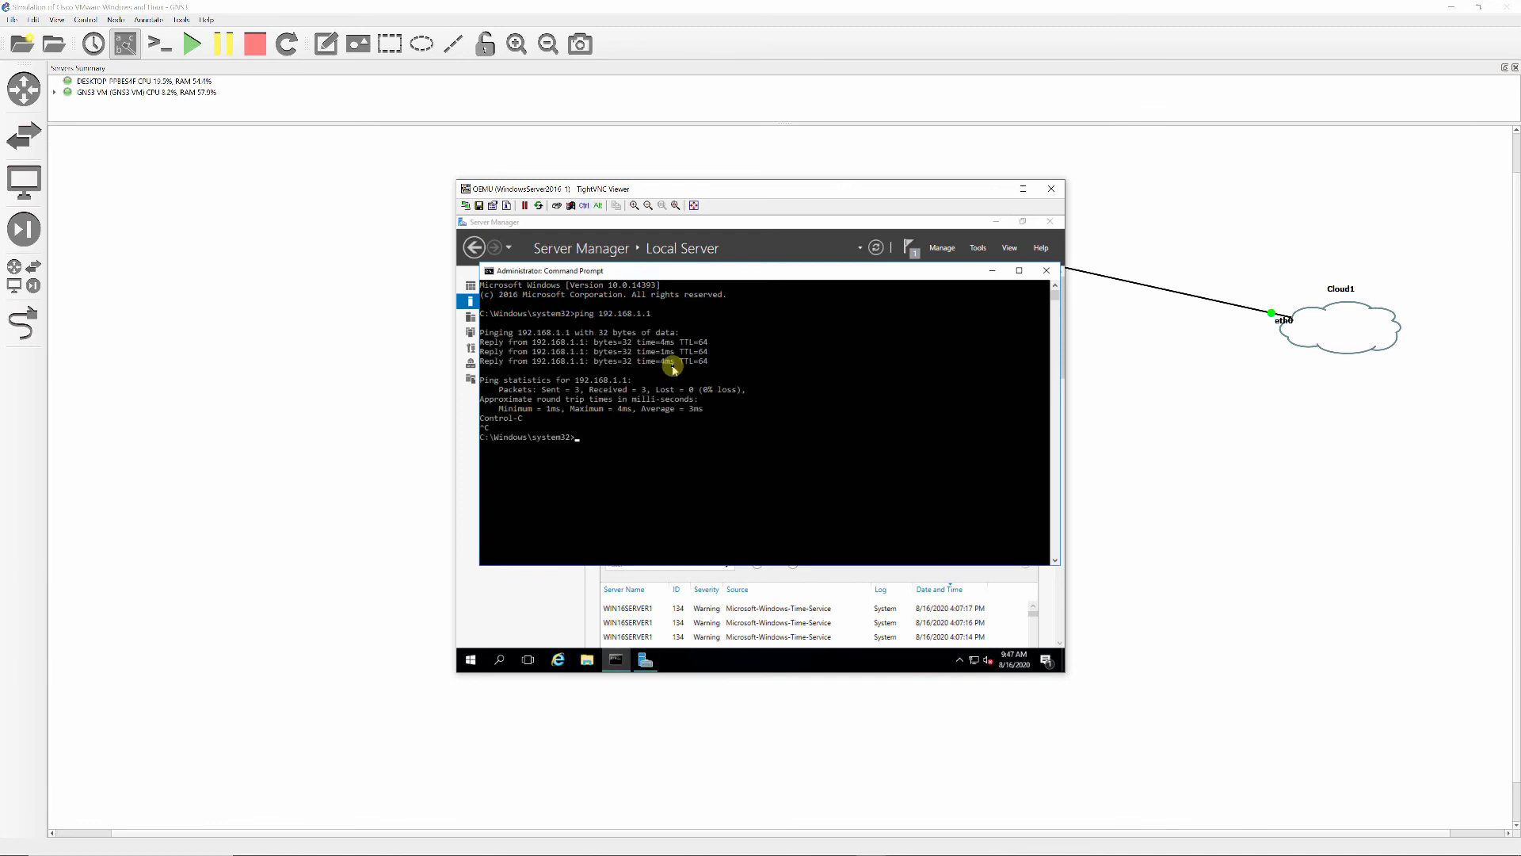